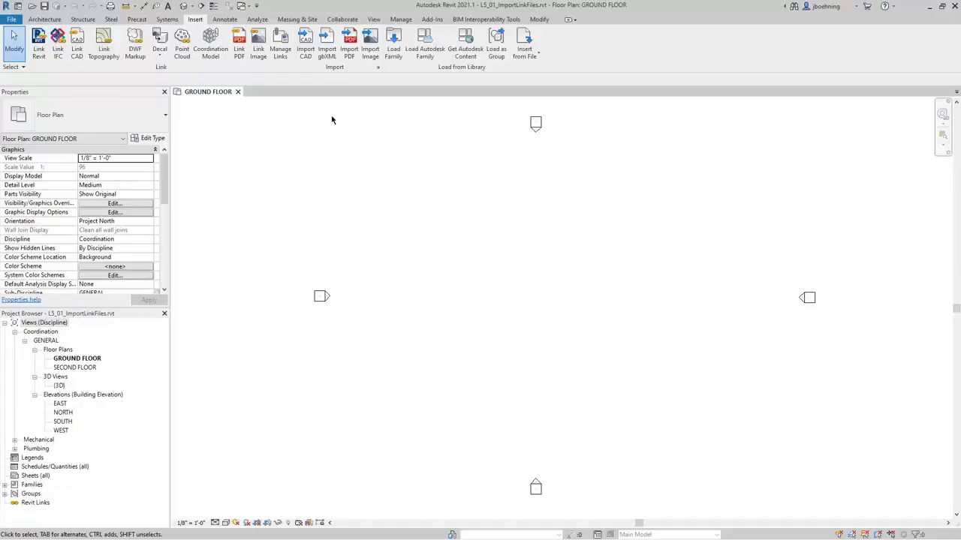
Choose ARCH_LINK - Floor Plan - GROUND FLOOR.dwg for a CAD import, restricted to the current view with colors set to Preserve
left_click(313, 59)
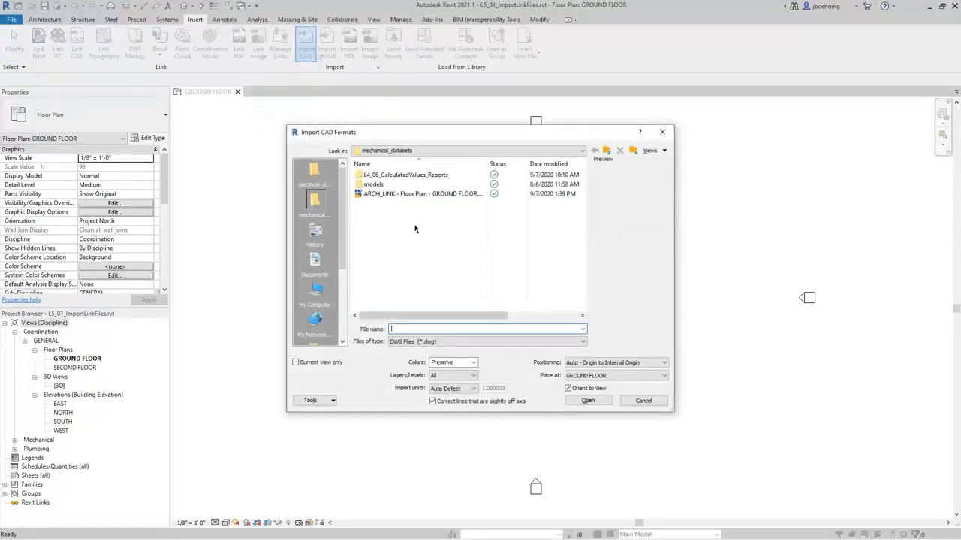
left_click(420, 193)
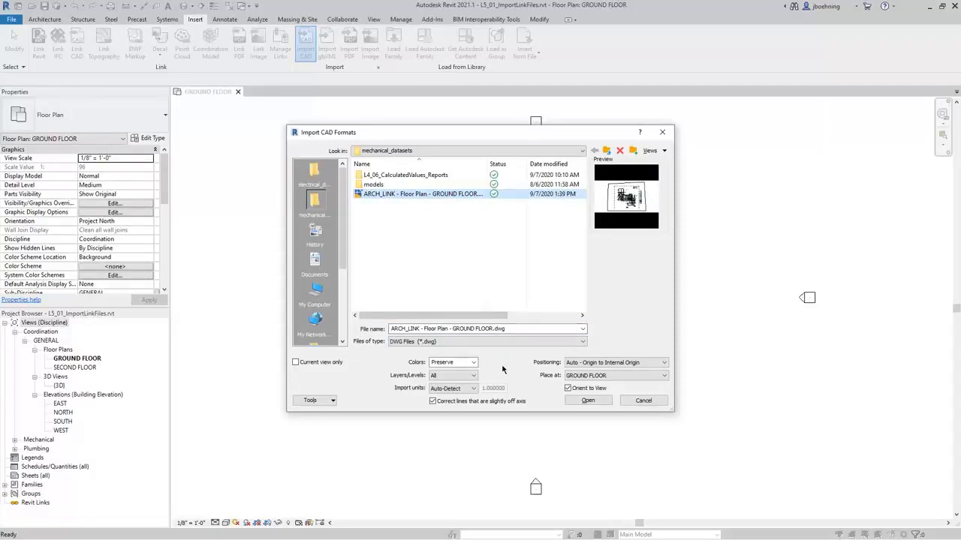
left_click(296, 363)
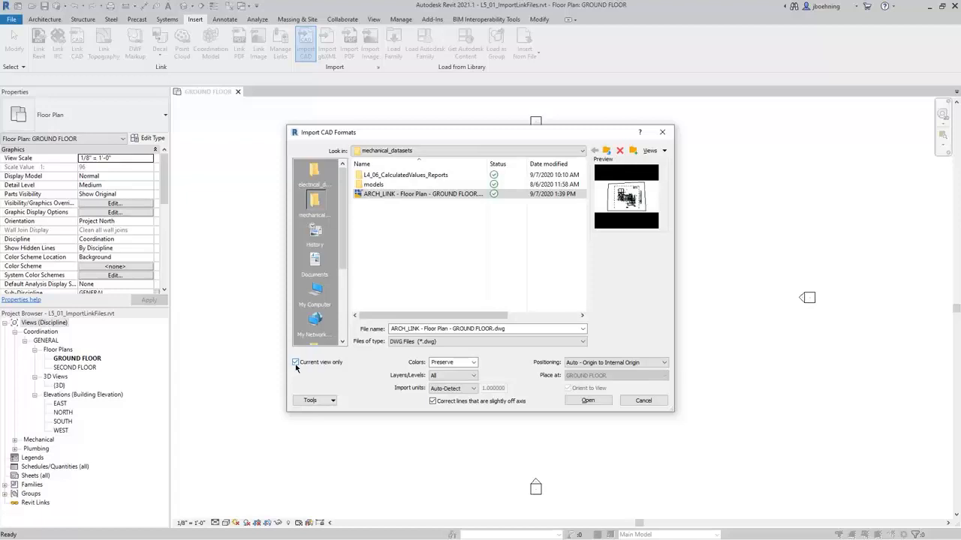
left_click(474, 363)
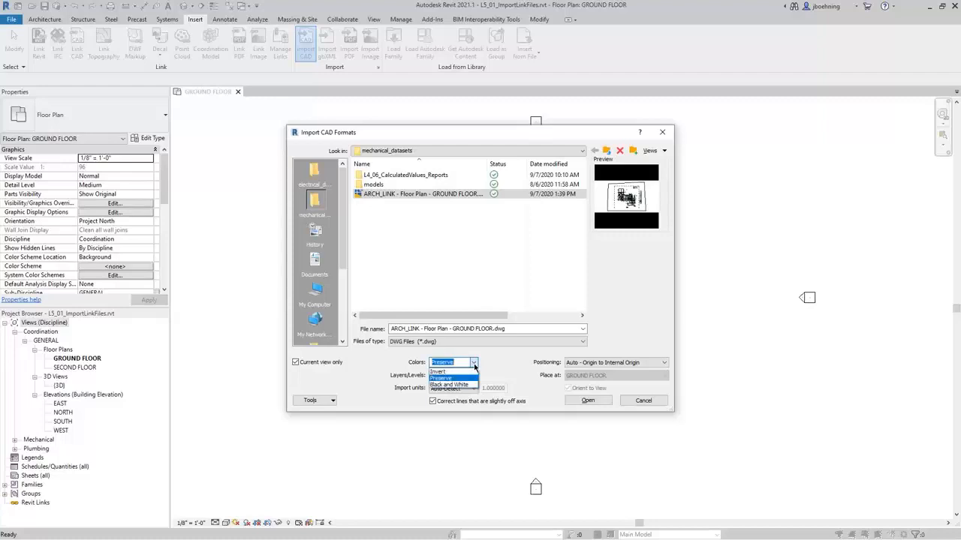
left_click(473, 364)
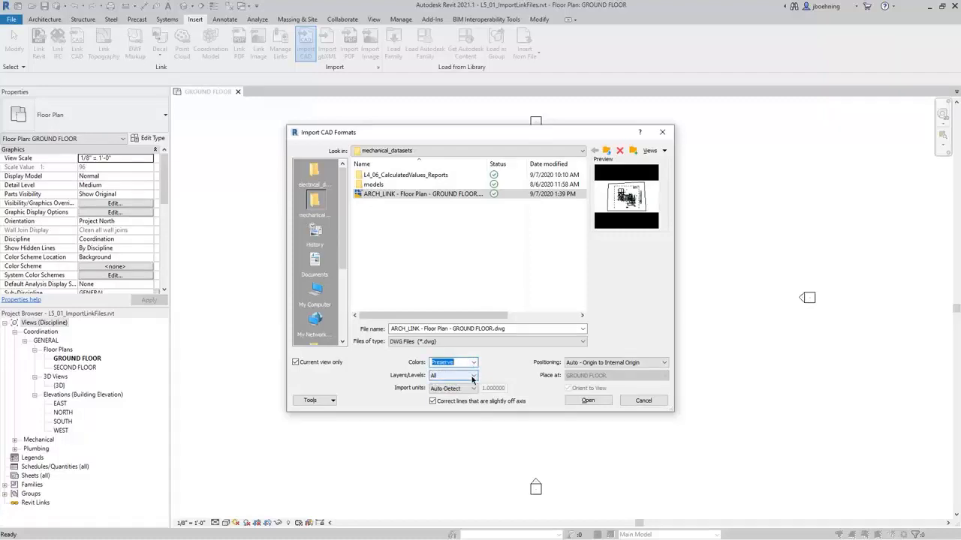
Import the floor plan drawing with all layers, auto-detected units and Auto - Center to Center positioning
left_click(473, 376)
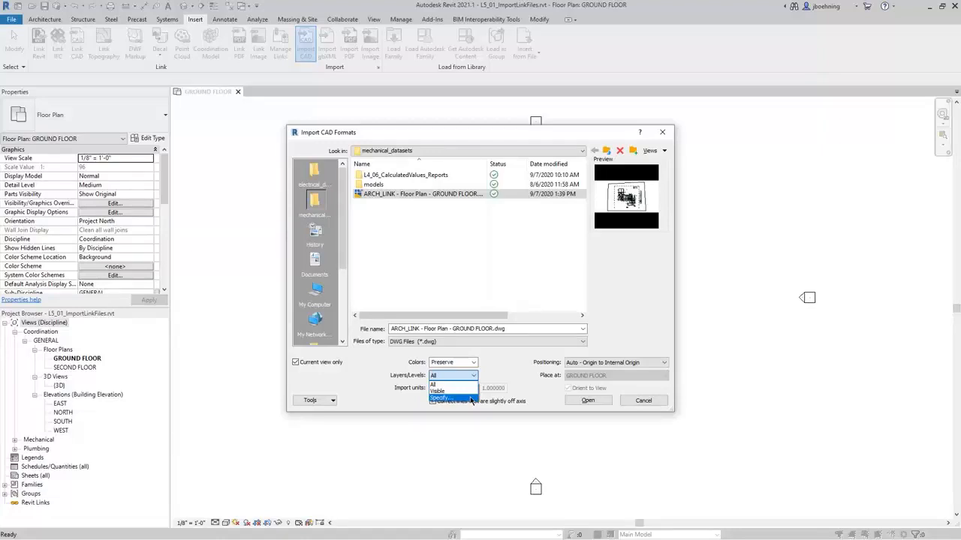
left_click(470, 386)
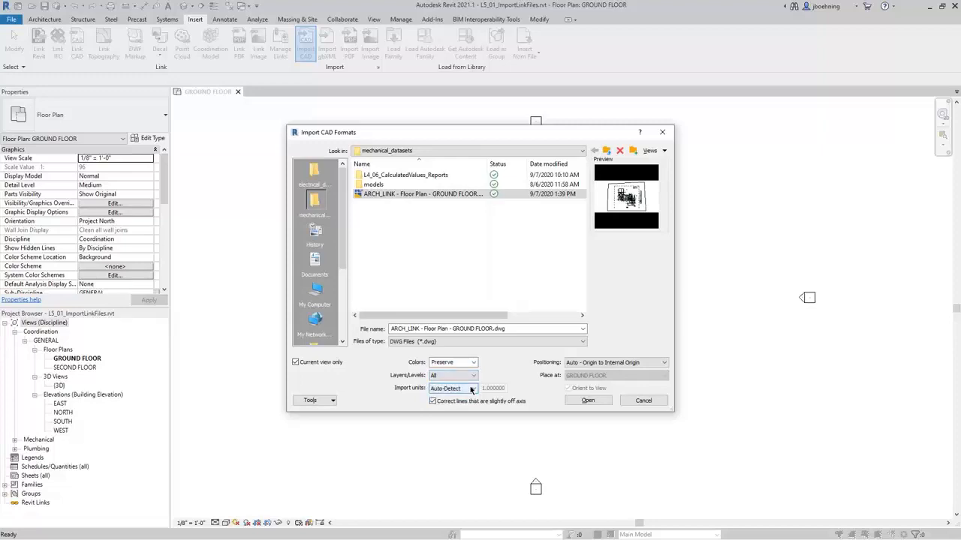
left_click(473, 389)
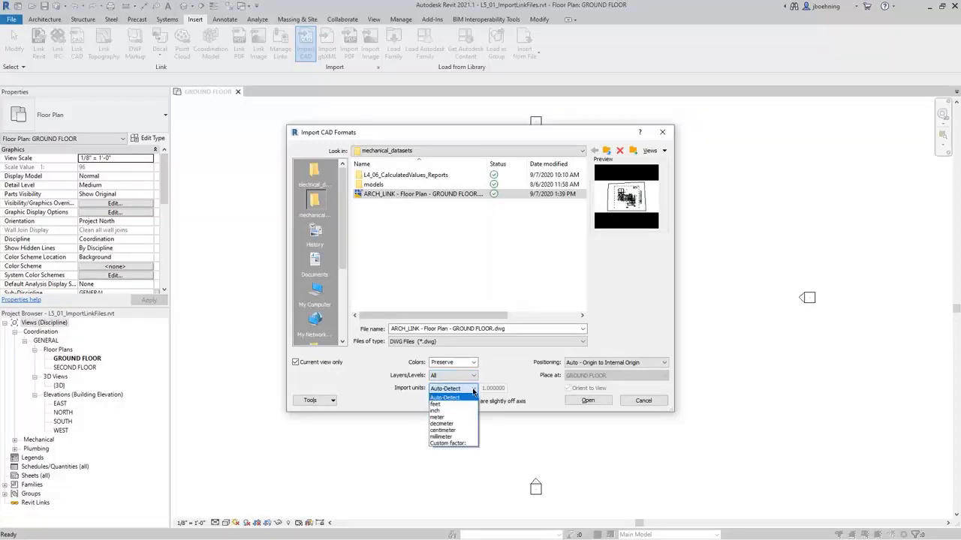
left_click(469, 398)
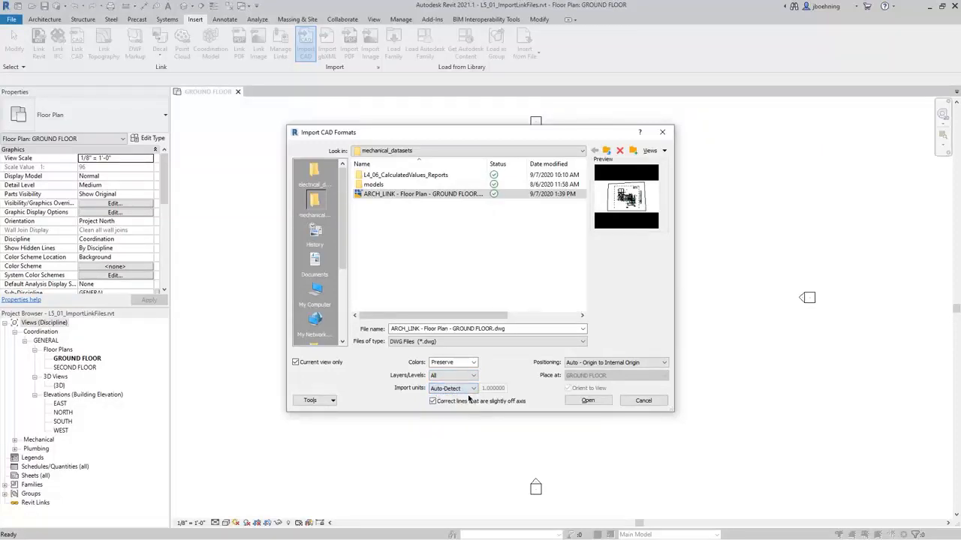
left_click(664, 364)
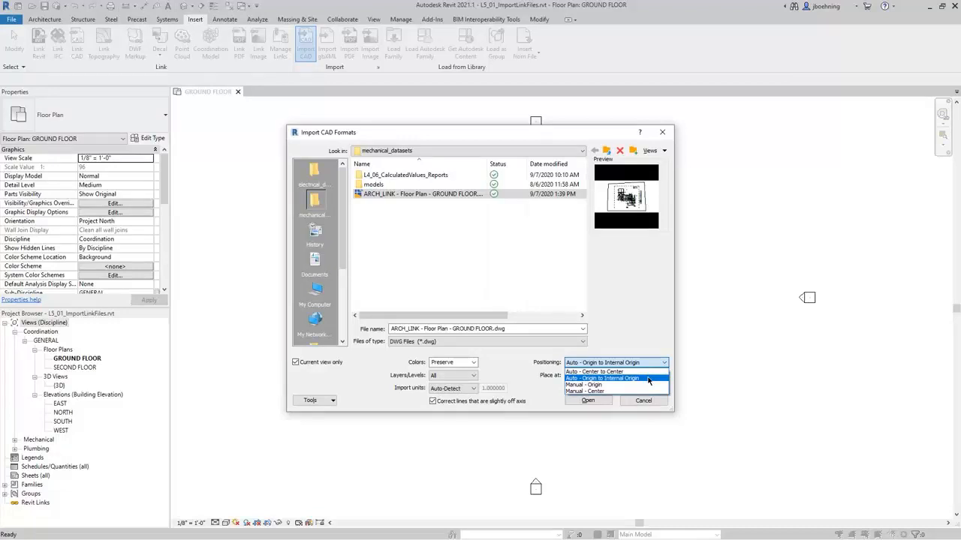
left_click(642, 372)
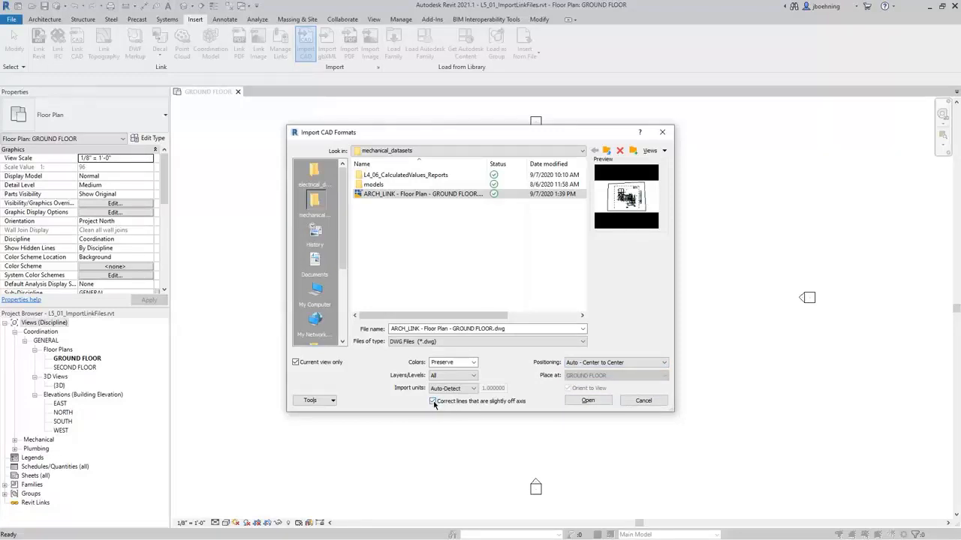
left_click(602, 404)
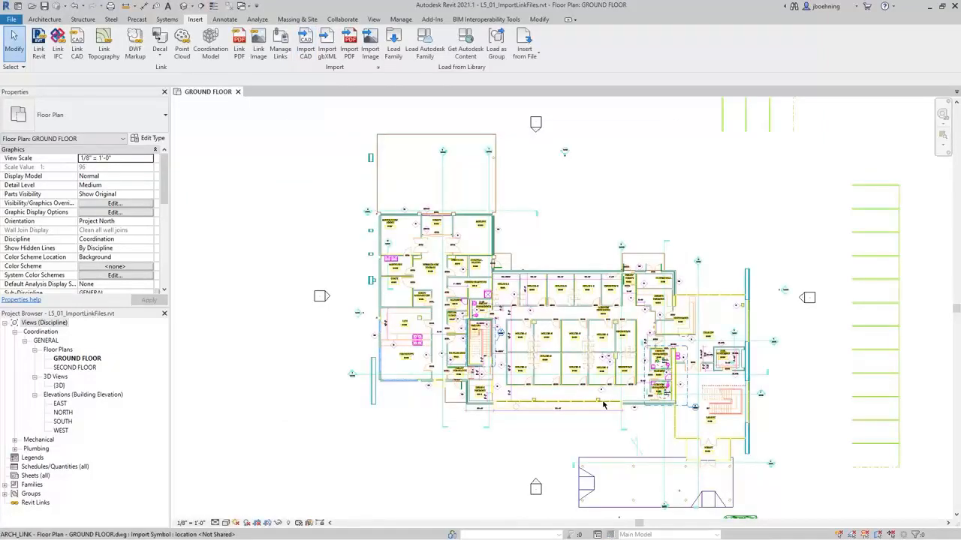
Select the imported floor plan drawing to inspect its import options such as Explode, and clear the selection
scroll(393, 407, "down", 3)
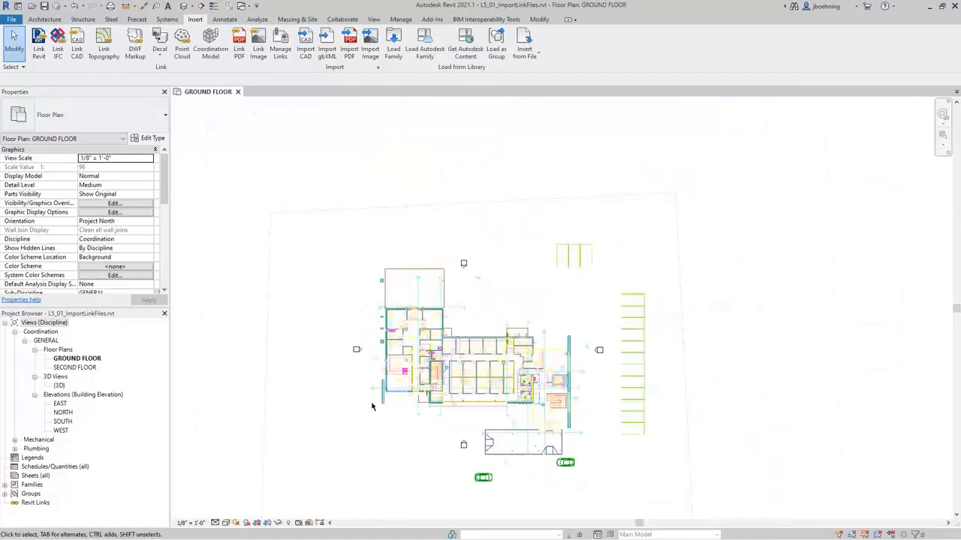
left_click(387, 290)
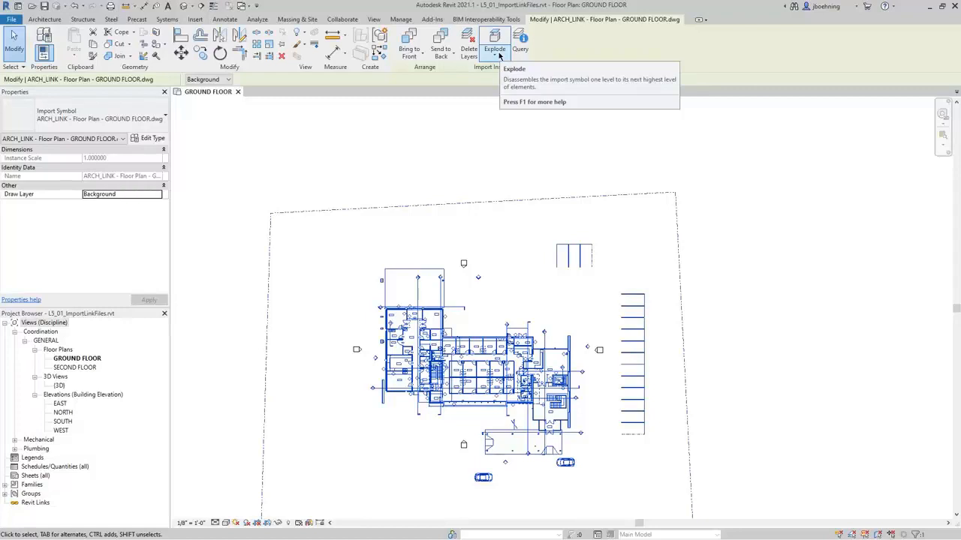
left_click(436, 160)
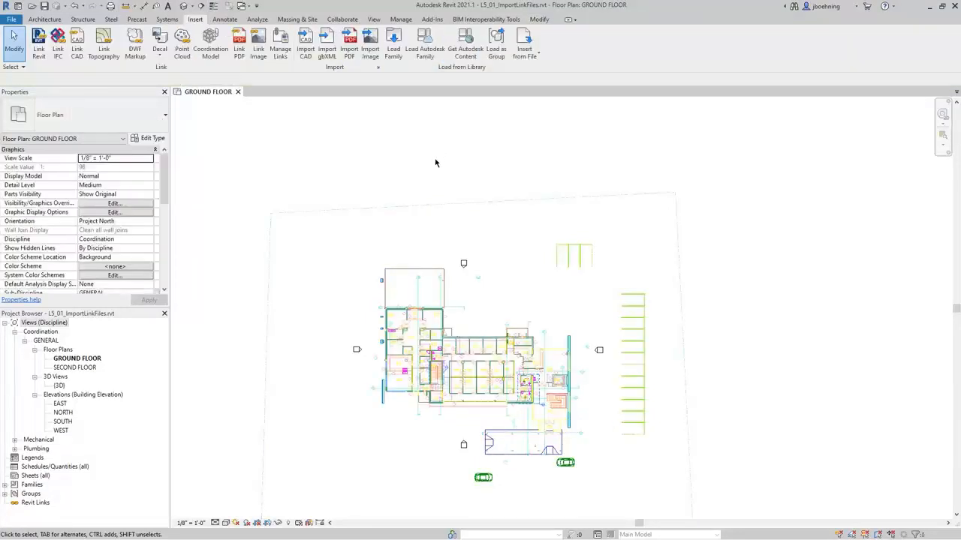
scroll(429, 164, "down", 1)
middle_click_drag(424, 181, 450, 165)
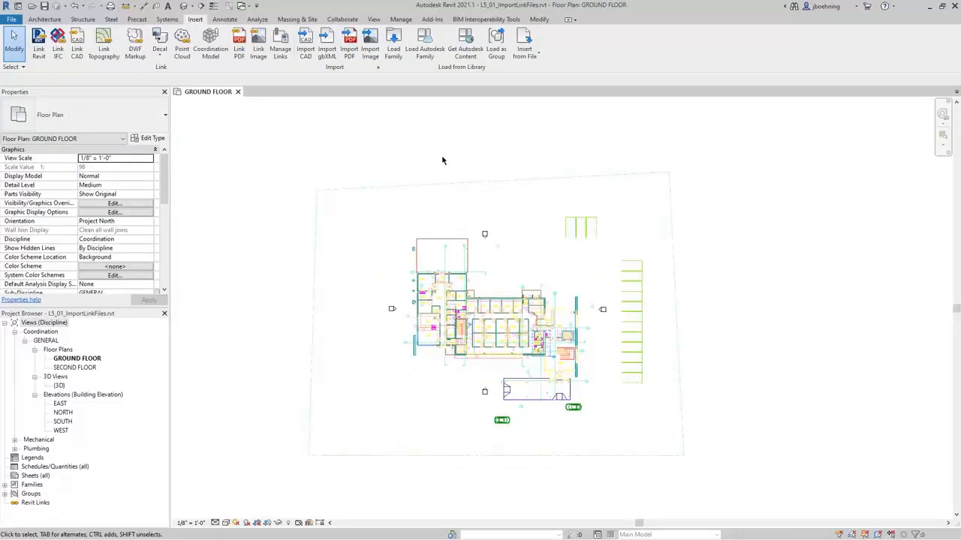
Review the imported drawing's layers in the ground floor view's visibility overrides without changes, and undo the CAD import
key("v")
key("g")
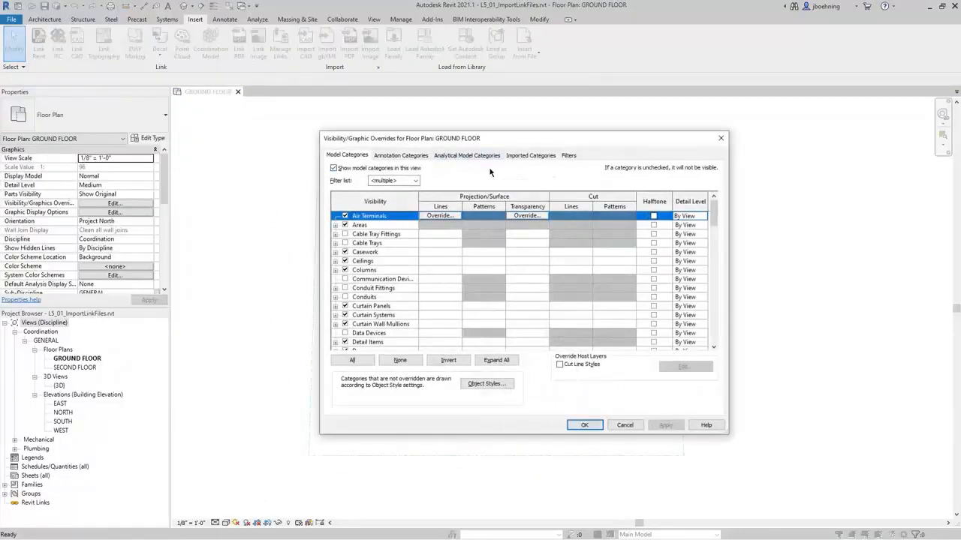
left_click(523, 158)
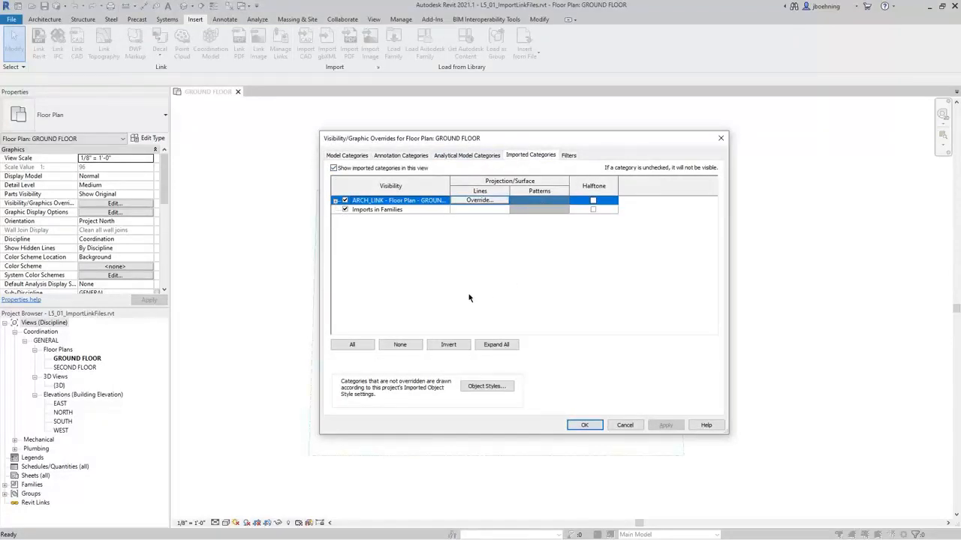
left_click(335, 201)
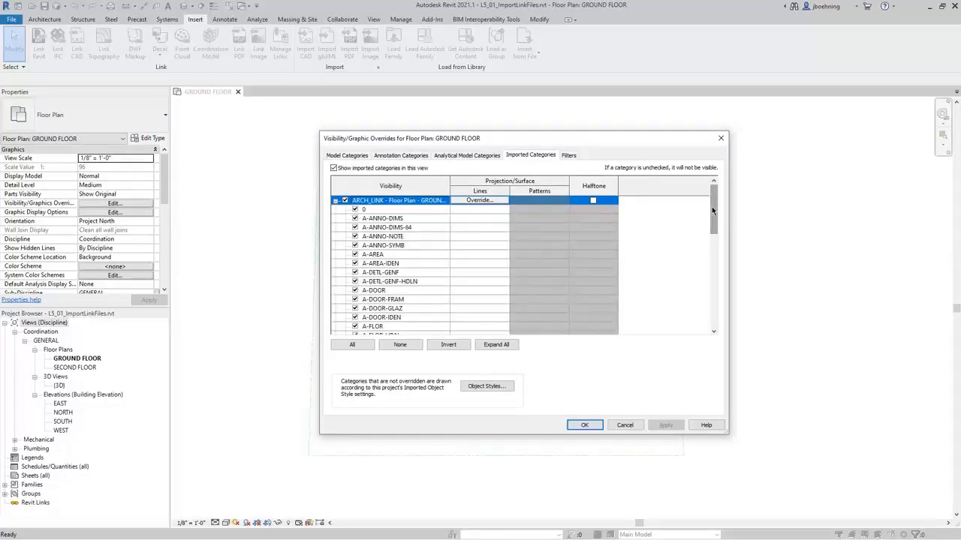
mouse_move(714, 214)
left_mouse_down()
mouse_move(713, 325)
mouse_move(712, 197)
left_mouse_up()
left_click(623, 424)
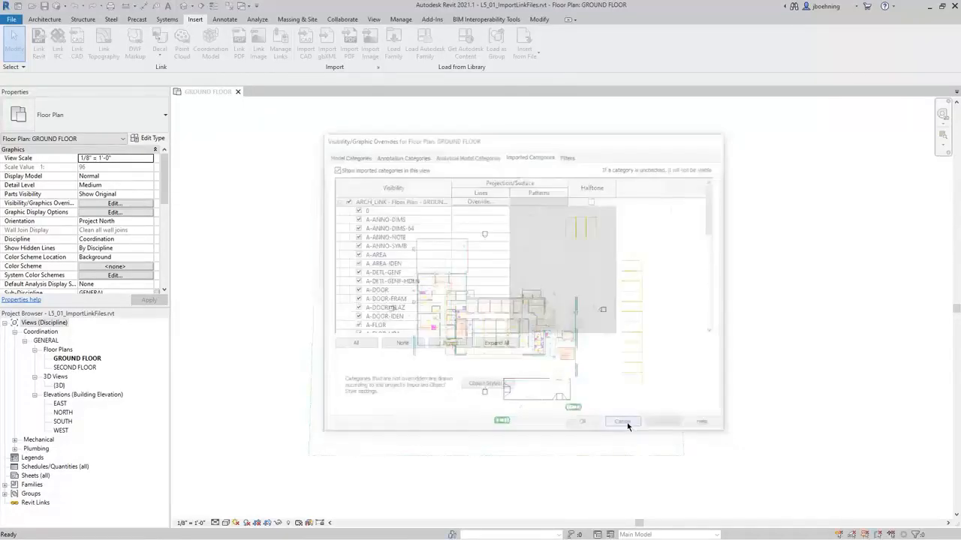
left_click(76, 7)
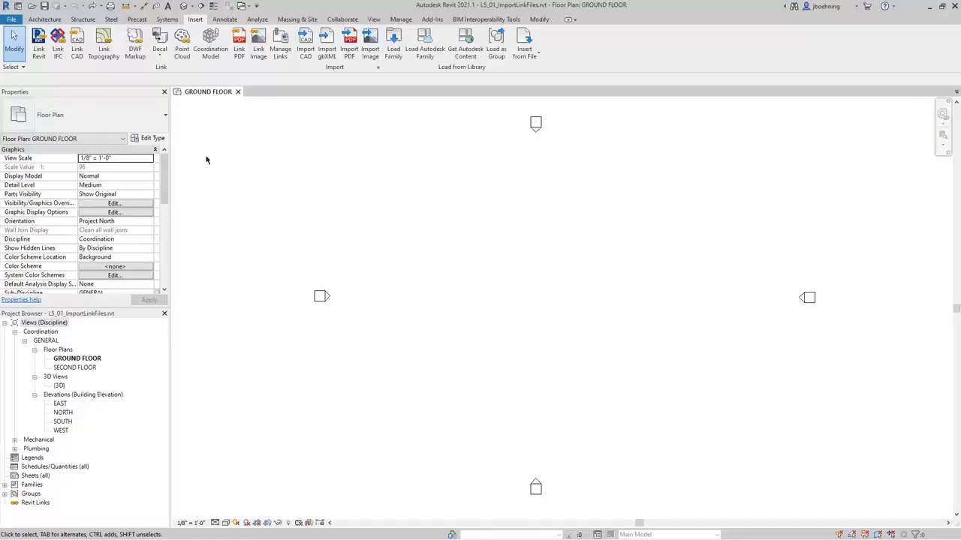
Link ARCH_LINK - Floor Plan - GROUND FLOOR.dwg as CAD in the current view only, positioned Auto - Center to Center
left_click(81, 59)
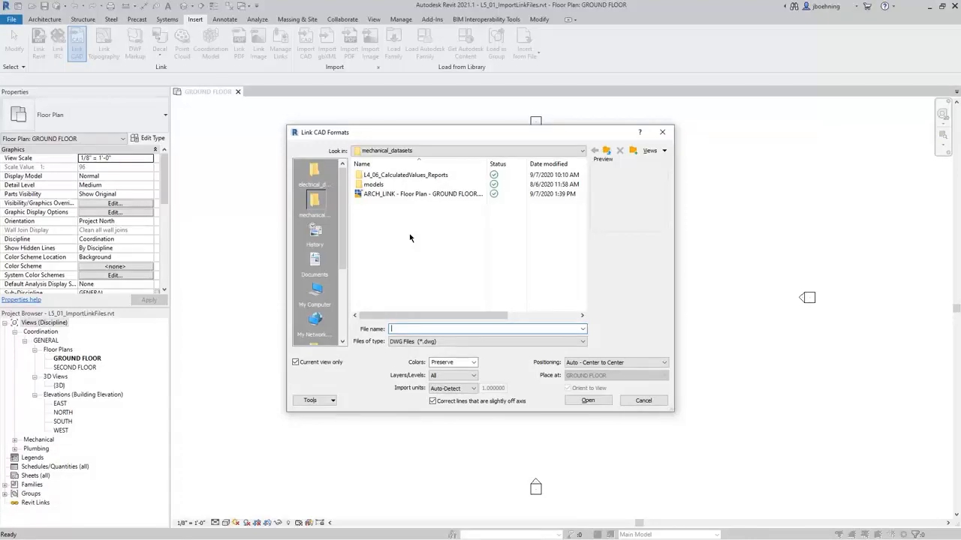
left_click(441, 195)
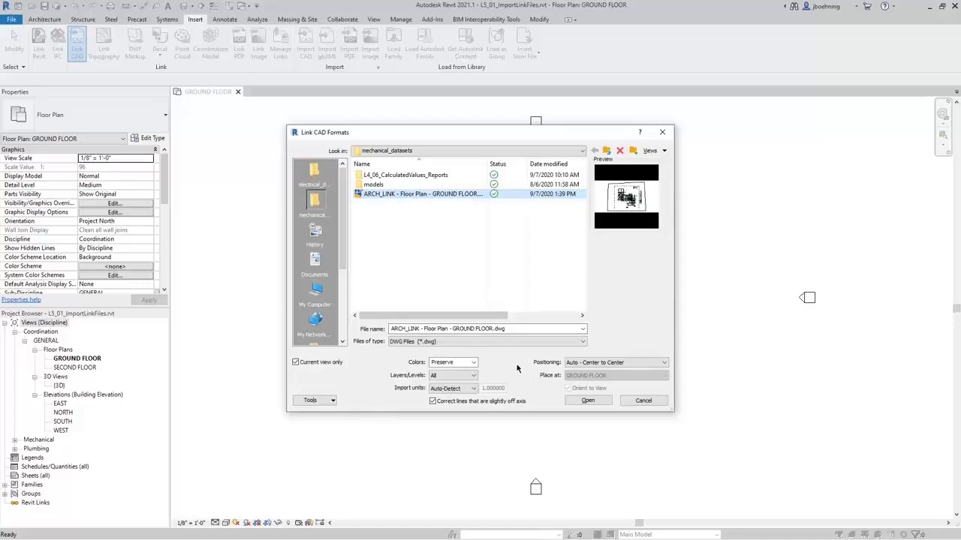
left_click(659, 364)
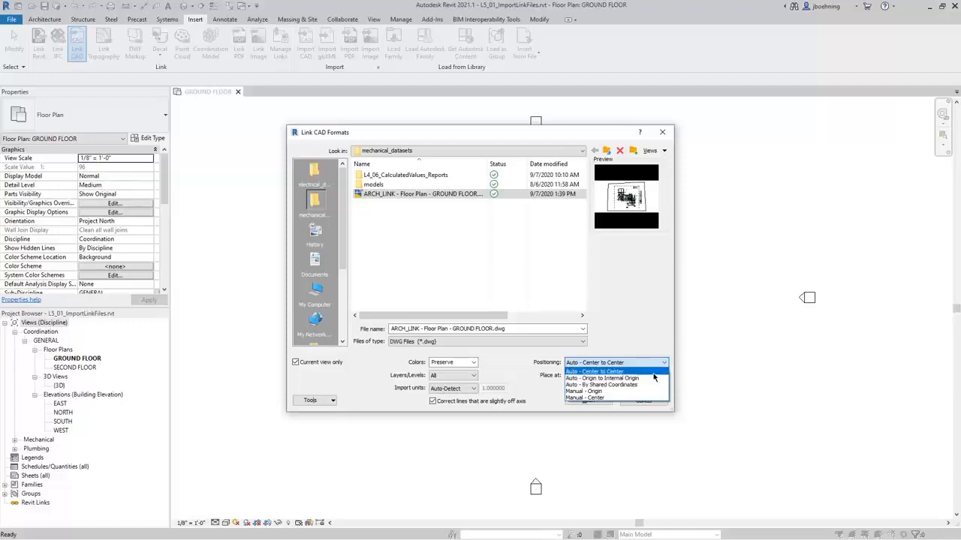
left_click(653, 373)
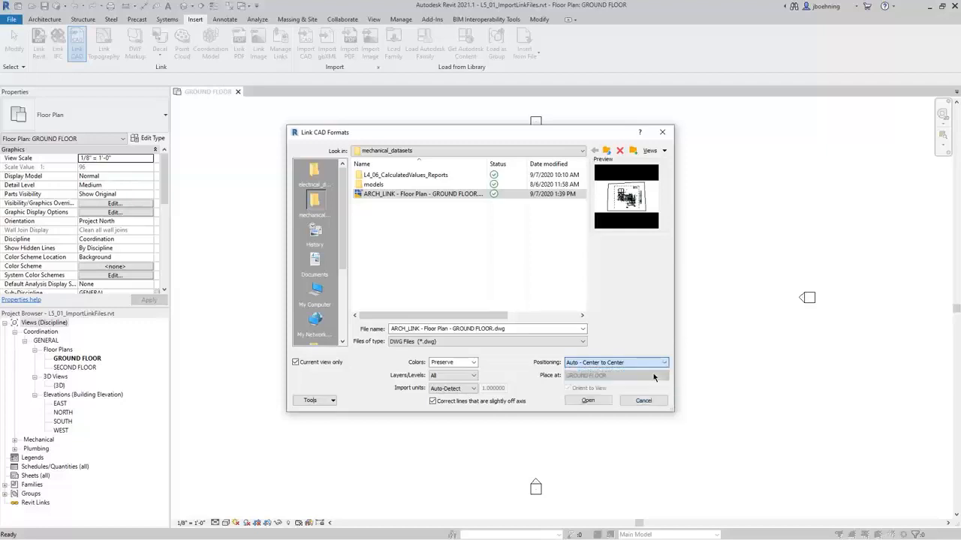
left_click(600, 402)
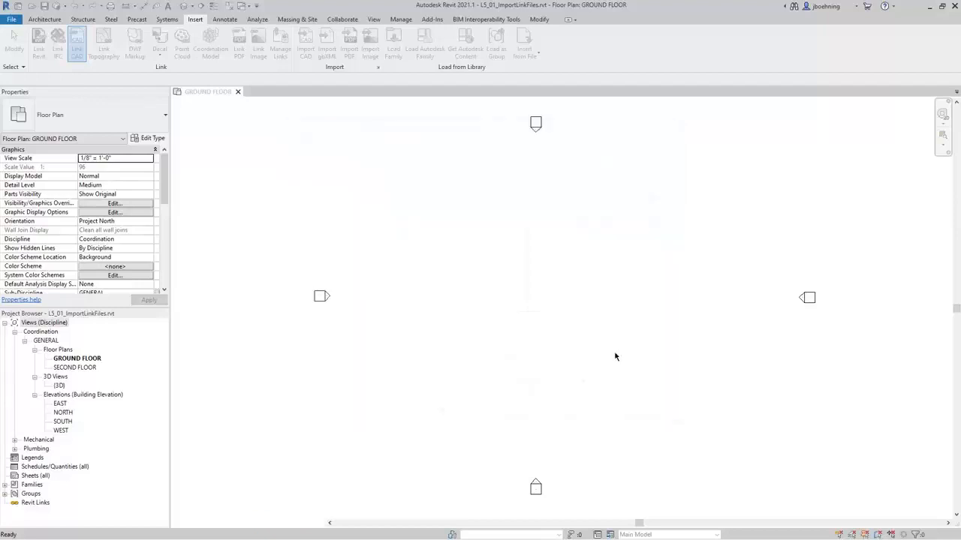
Select the linked floor plan drawing to inspect its properties and available modify options, and clear the selection
scroll(608, 287, "down", 5)
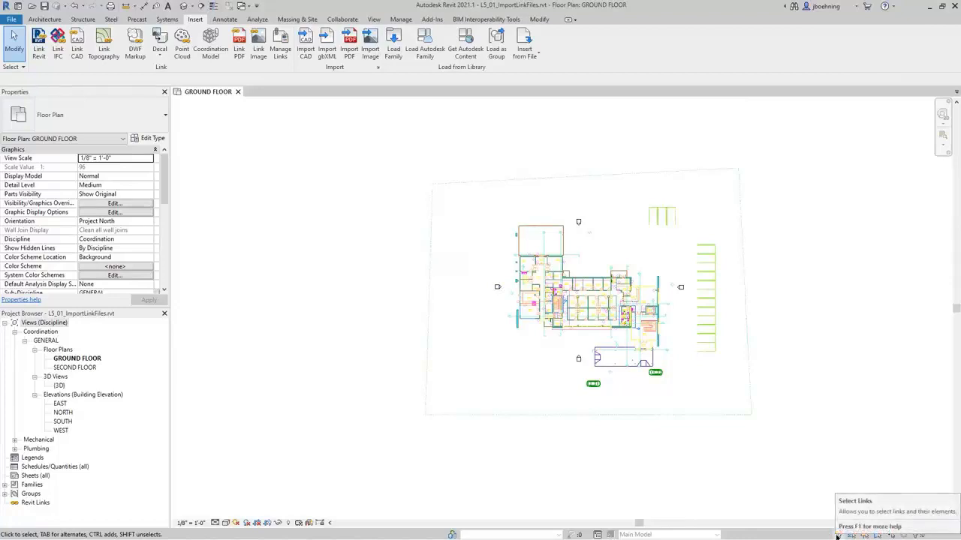
left_click(743, 415)
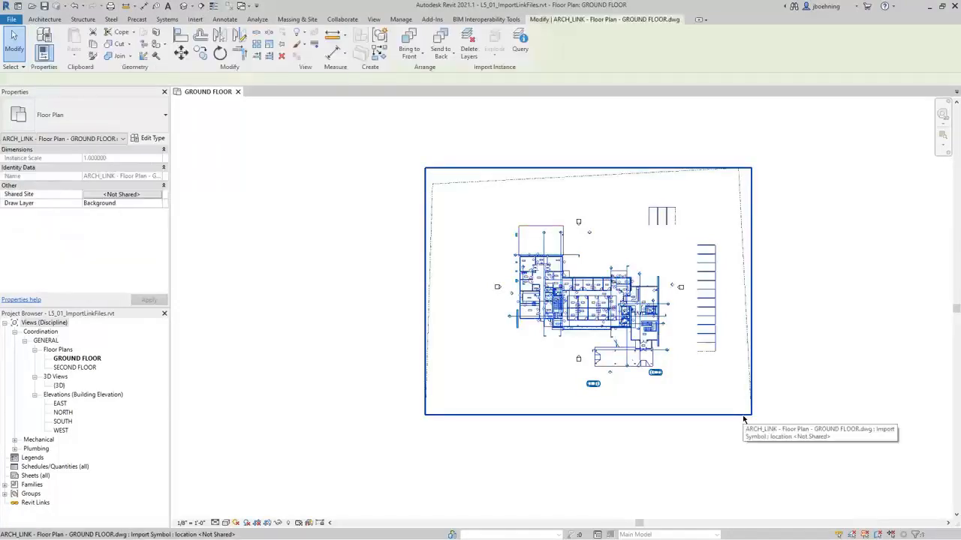
scroll(679, 286, "up", 2)
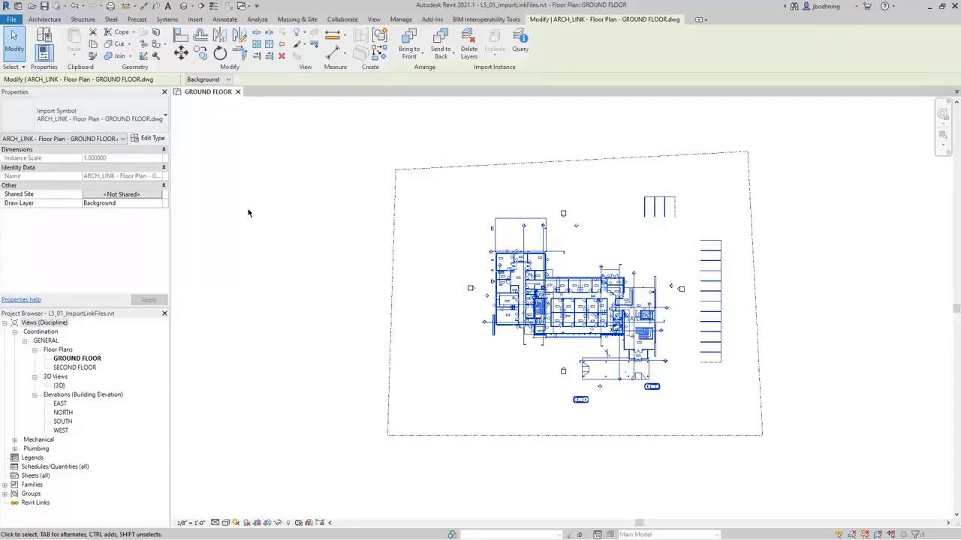
key("Escape")
Examine the linked drawing's layer list among the imported categories in the ground floor view's visibility overrides
key("v")
key("g")
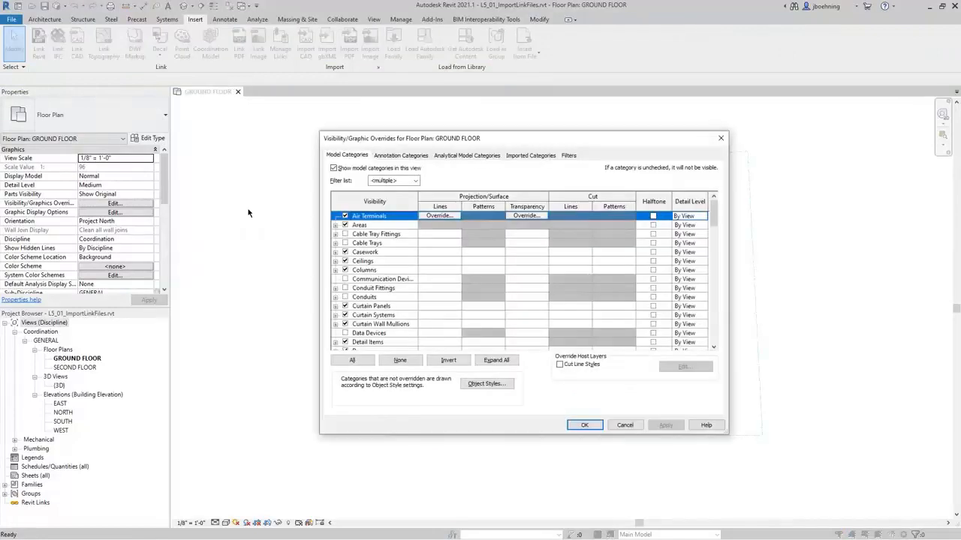
left_click(530, 155)
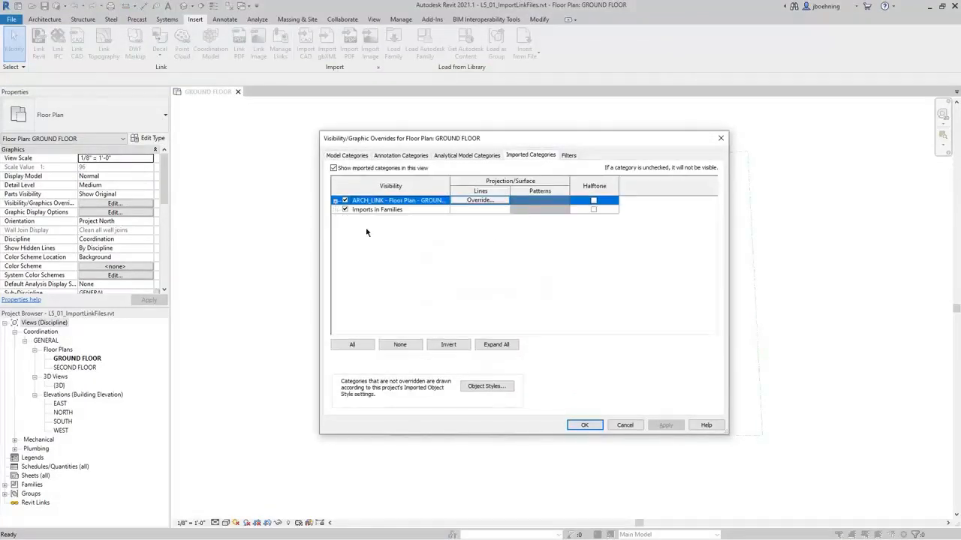
left_click(334, 201)
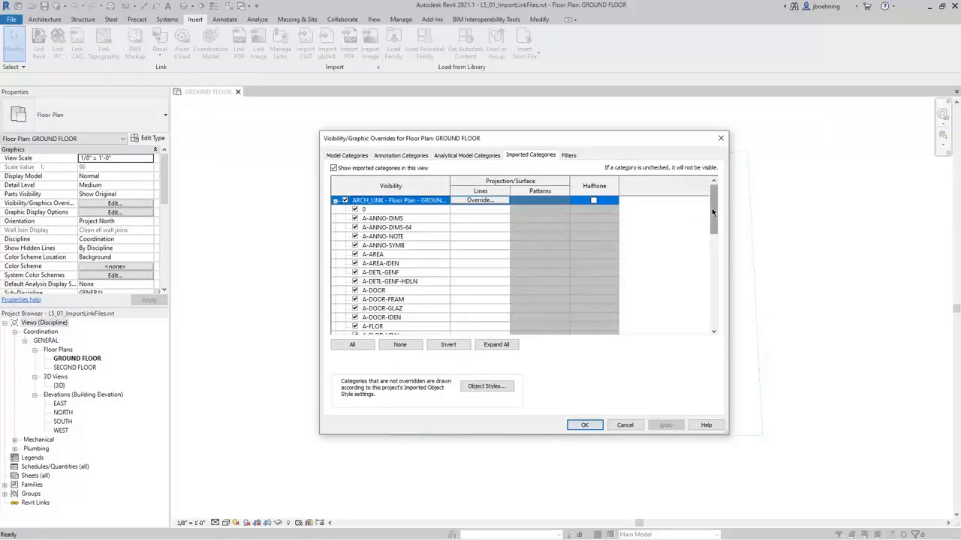
mouse_move(713, 213)
left_mouse_down()
mouse_move(708, 308)
mouse_move(711, 207)
left_mouse_up()
Inspect the projection line graphics settings of the A-ANNO-DIMS layer and accept them with no overrides
left_click(469, 219)
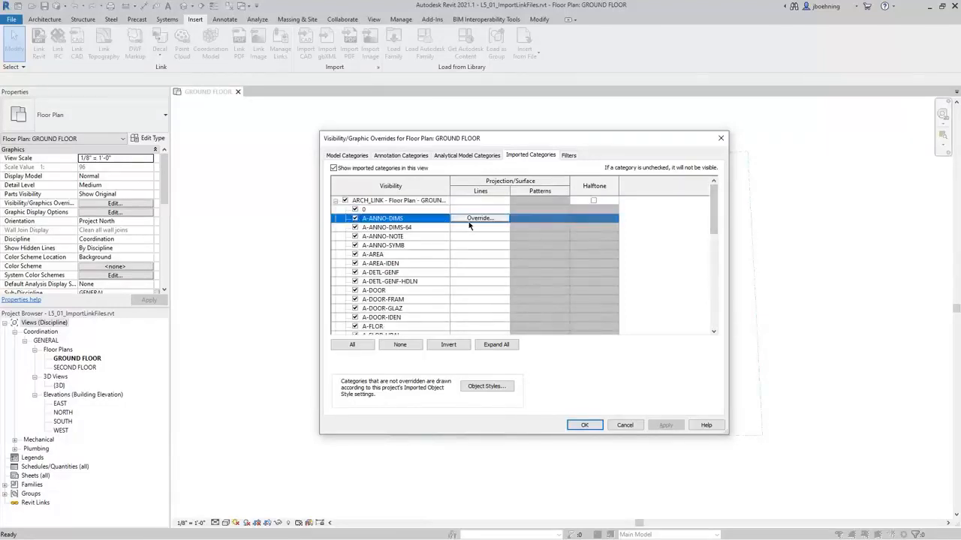
left_click(473, 219)
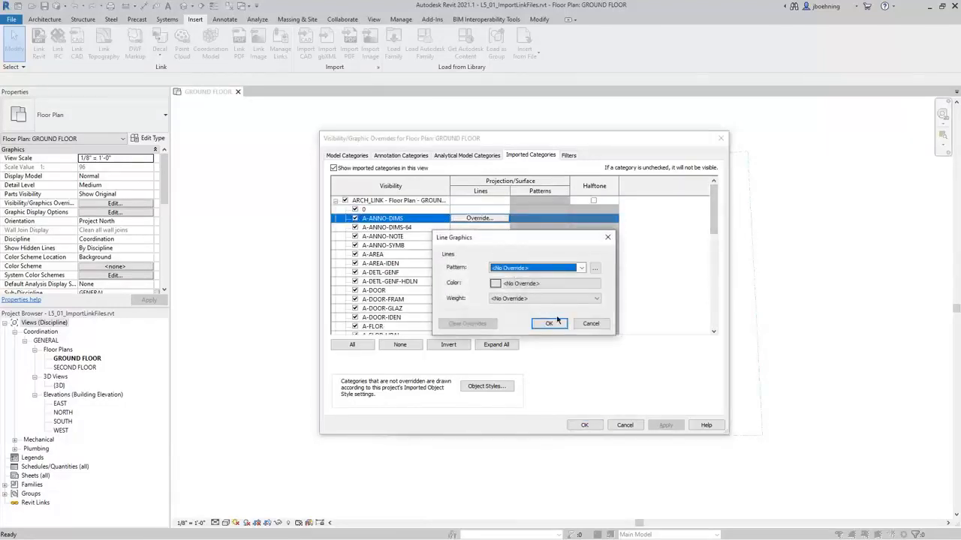
left_click(557, 322)
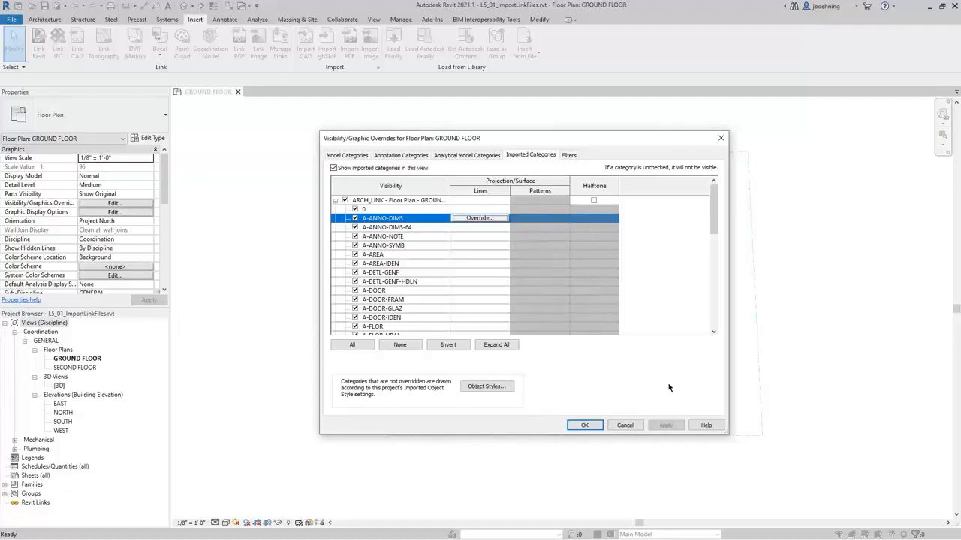
Close the visibility overrides without changes and undo the CAD link placed in the ground floor plan
left_click(637, 425)
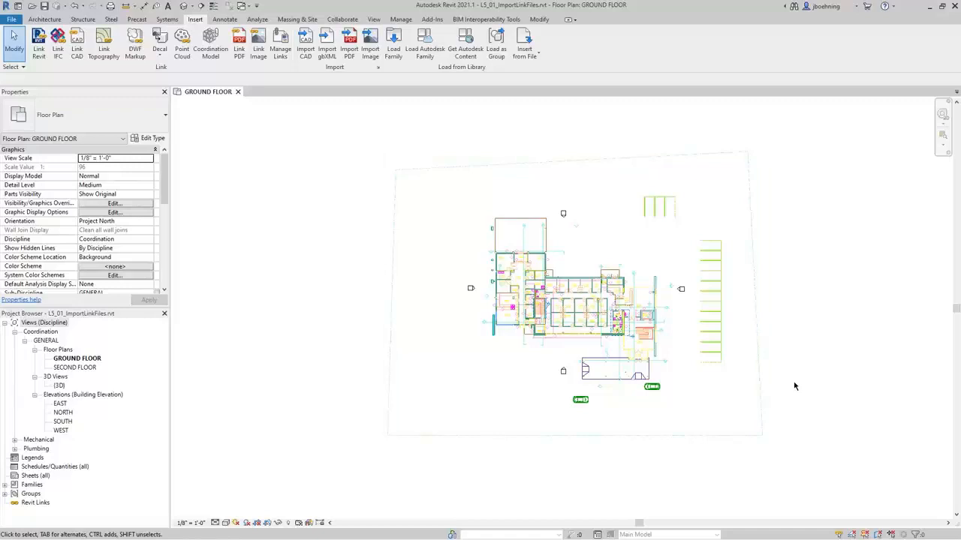
left_click(78, 7)
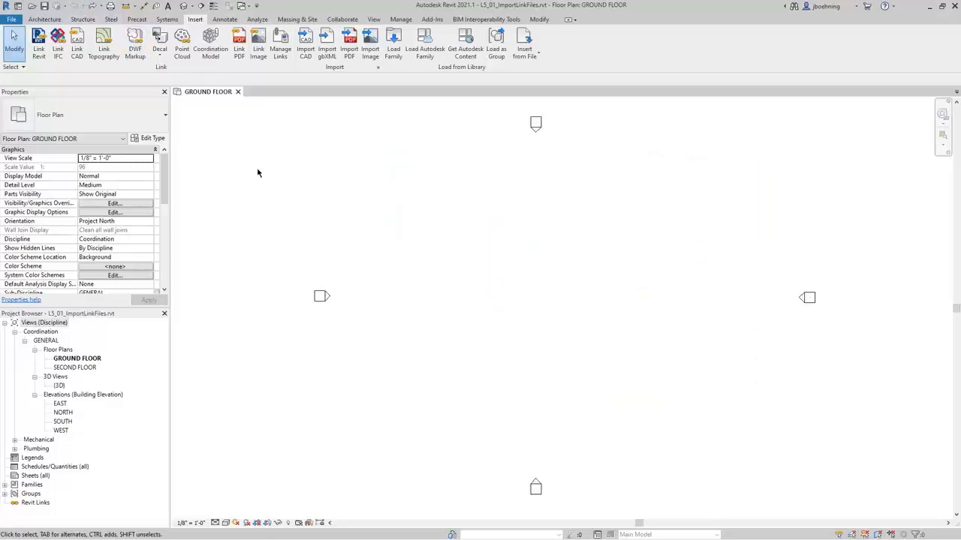
Link the Revit model ARCH_LINK.rvt into the project, positioned Auto - Internal Origin to Internal Origin
left_click(39, 49)
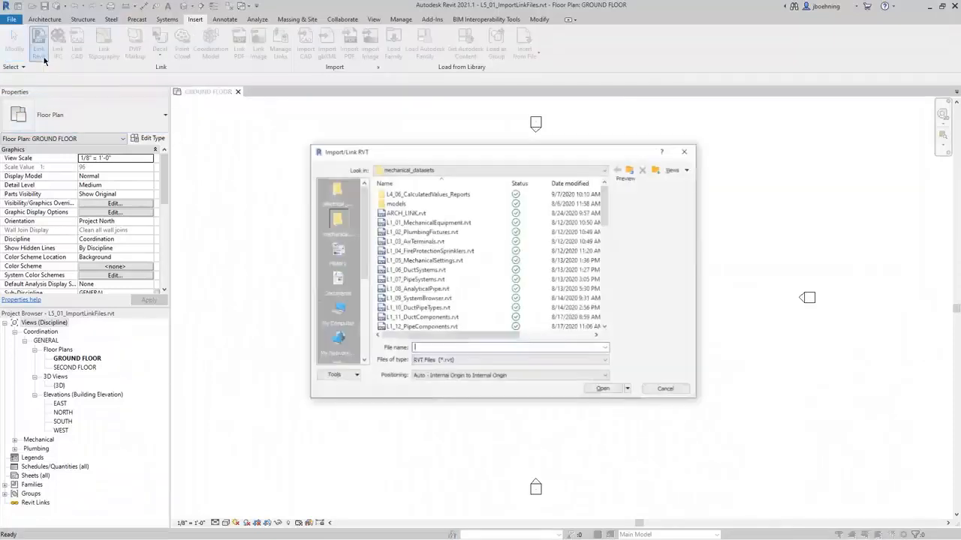
left_click(428, 214)
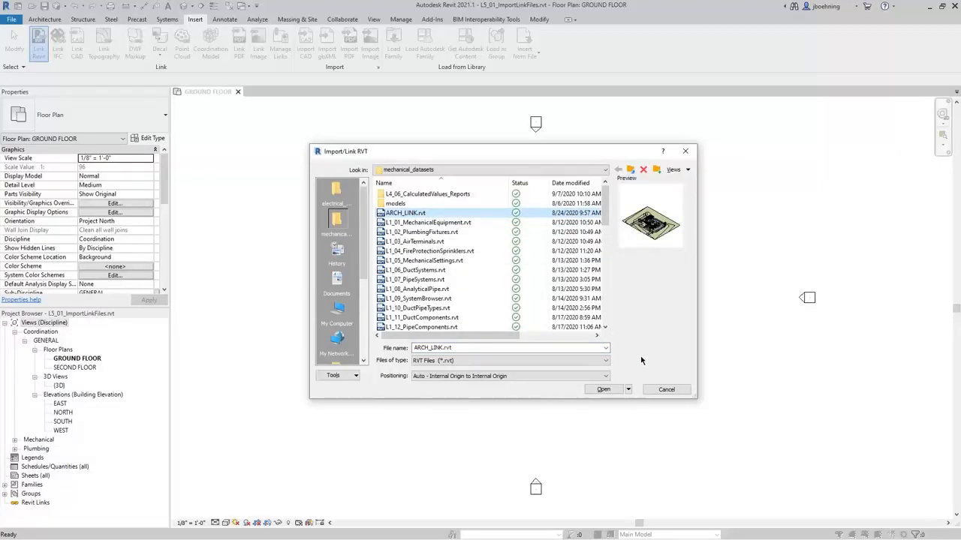
left_click(603, 377)
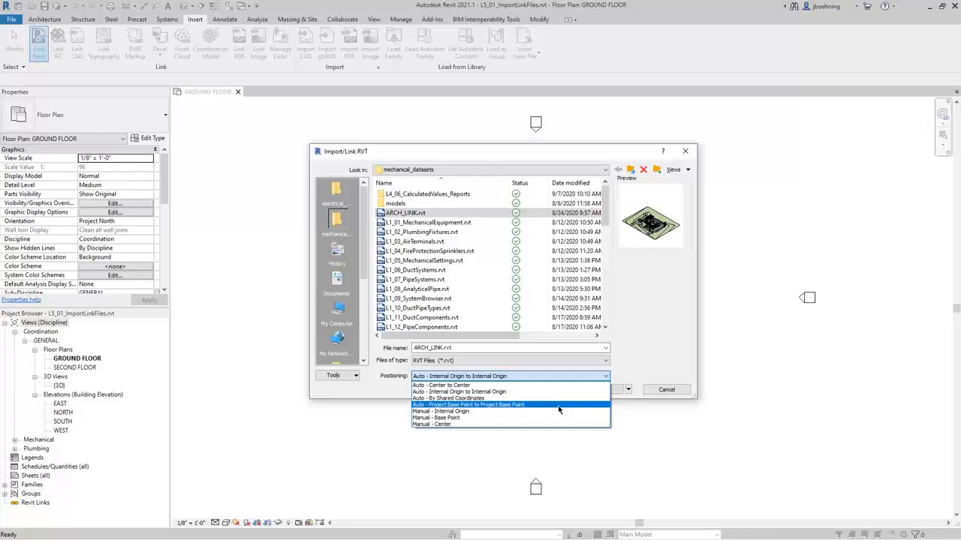
left_click(502, 391)
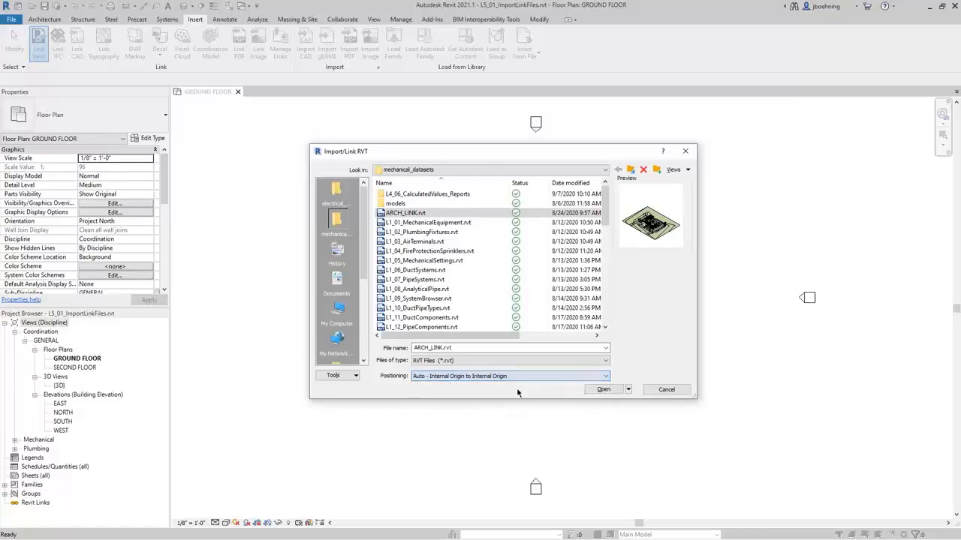
left_click(604, 390)
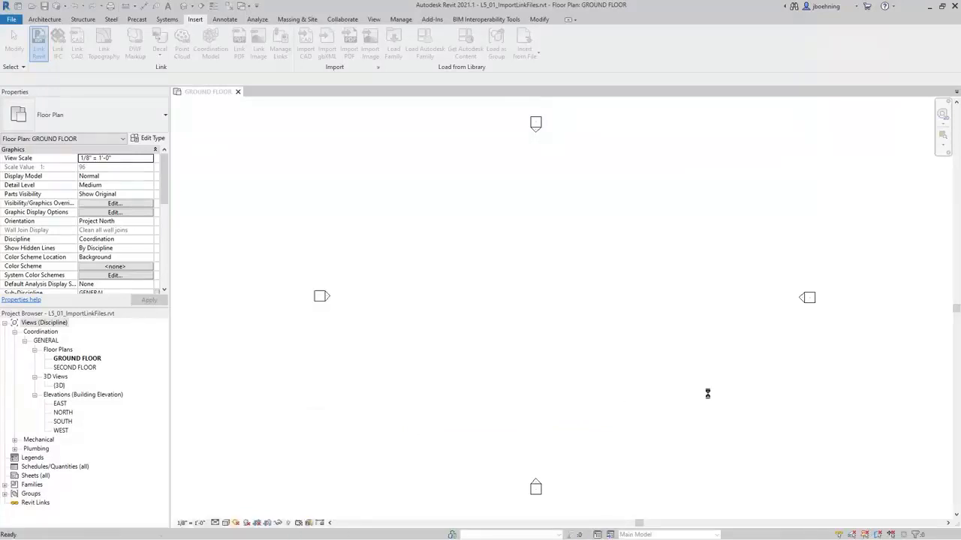
Select the linked architectural model in the ground floor plan to inspect its properties and link options, and clear the selection
scroll(605, 373, "down", 2)
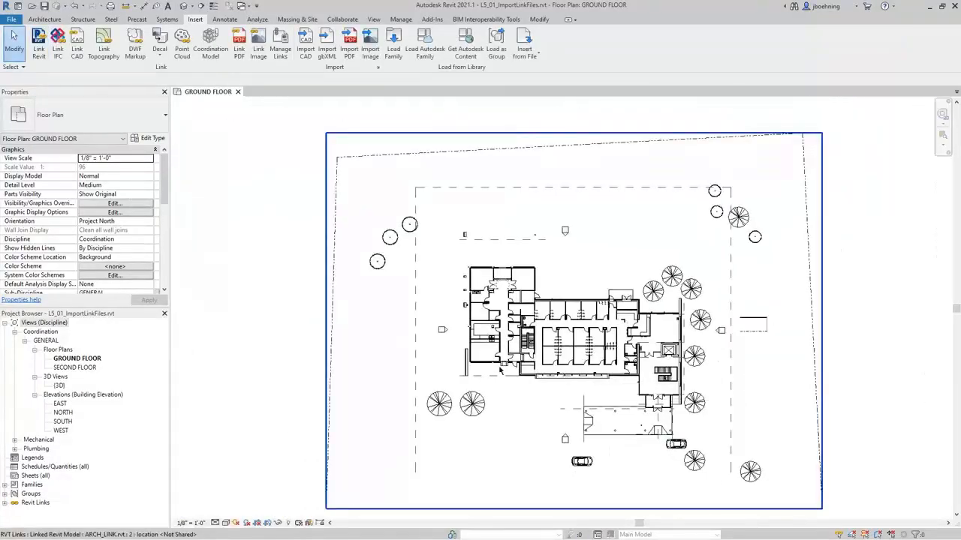
middle_click_drag(290, 341, 274, 327)
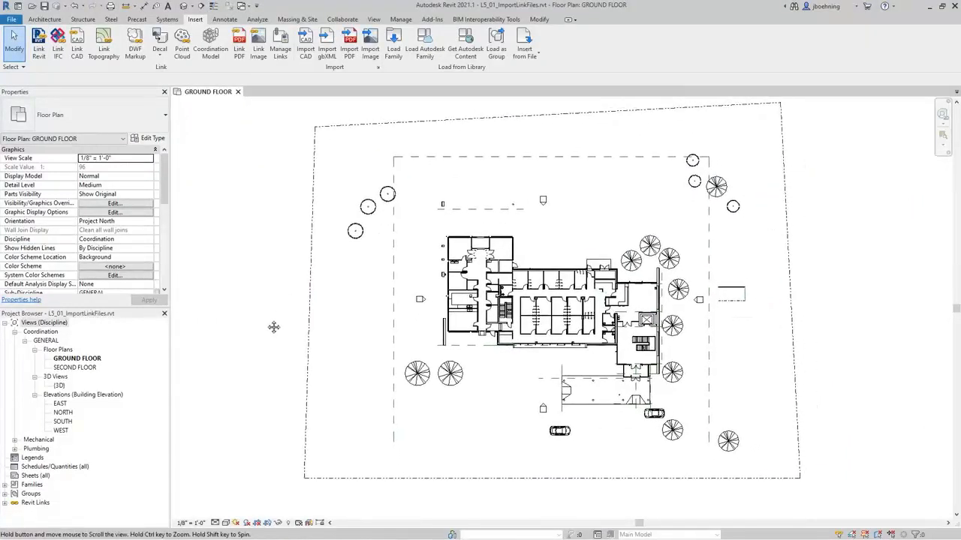
left_click(309, 307)
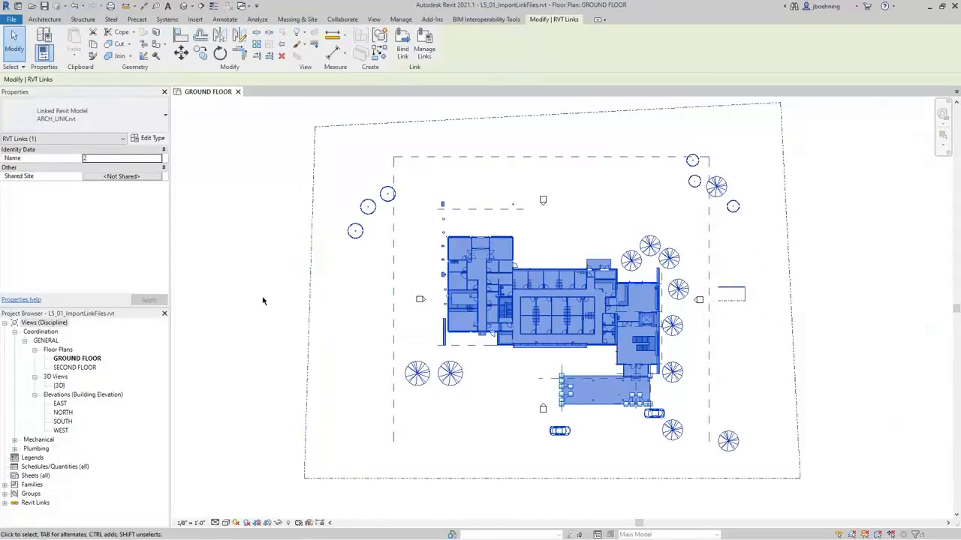
key("Escape")
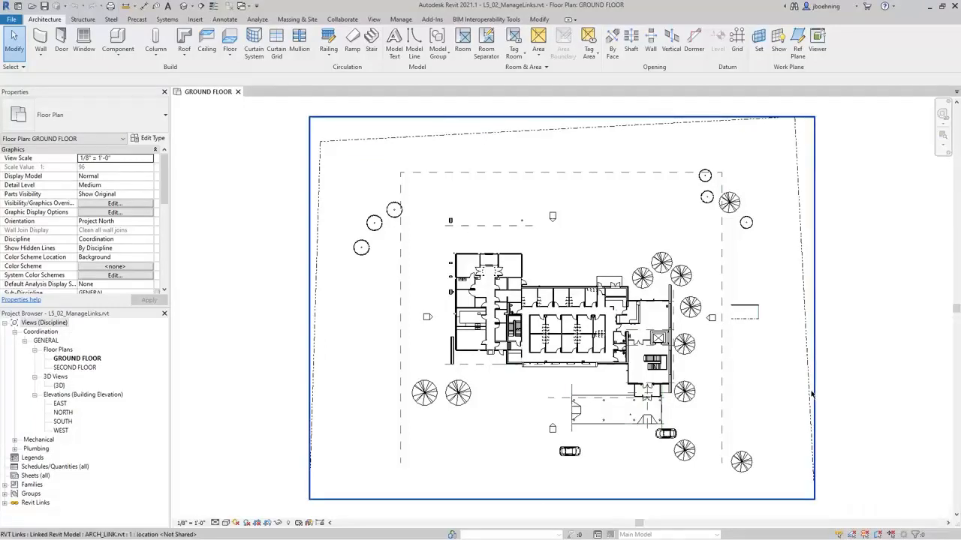
Move the linked ARCH_LINK.rvt model up and to the right of the elevation markers, and clear the selection
left_click(815, 366)
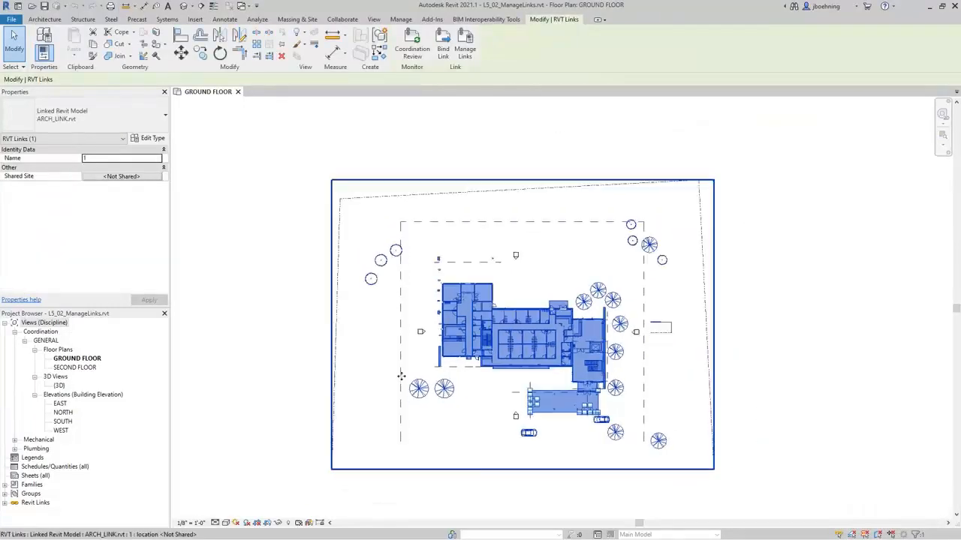
scroll(402, 376, "down", 2)
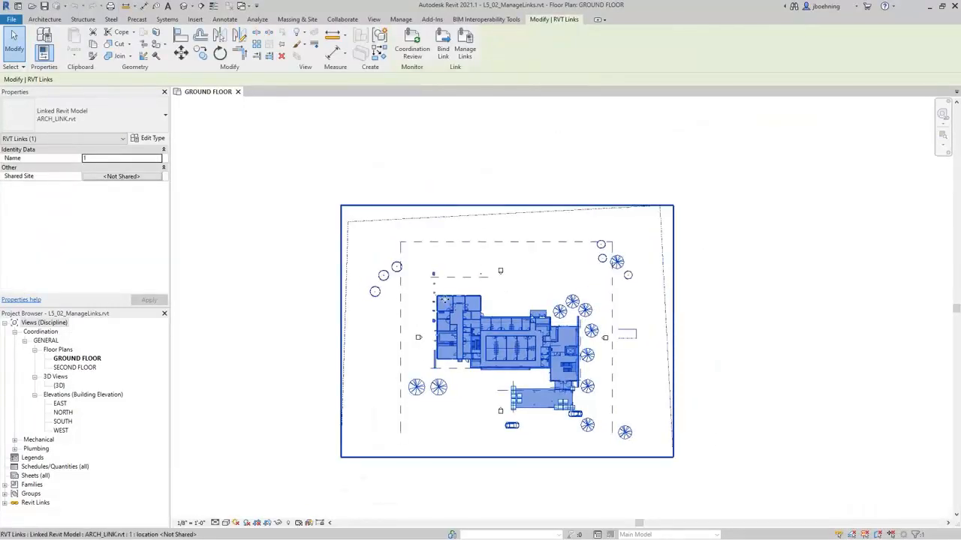
left_click_drag(445, 301, 521, 270)
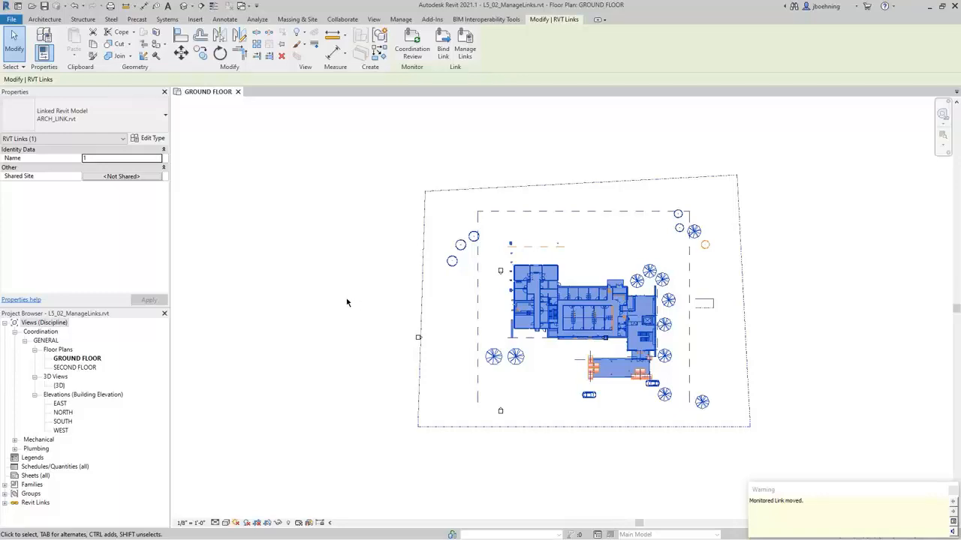
key("Escape")
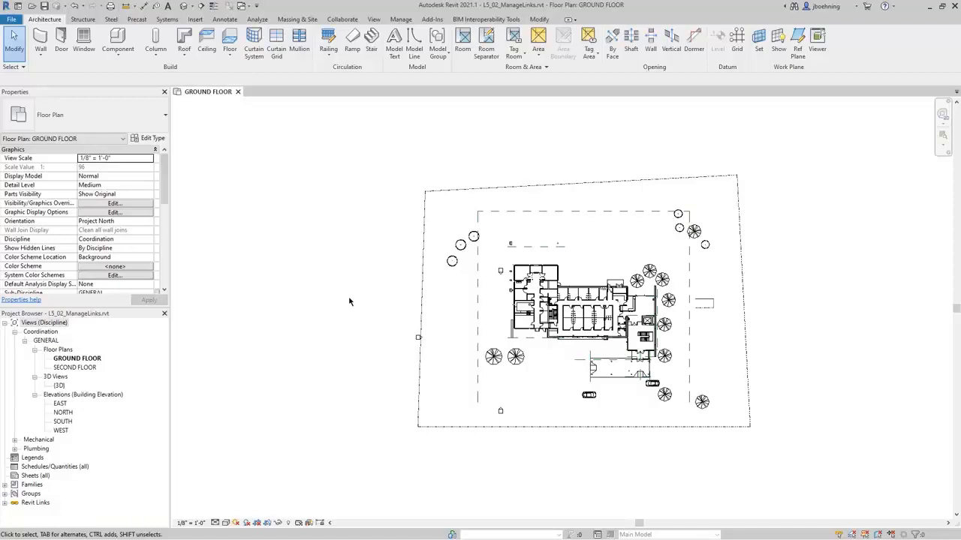
Reposition the linked ARCH_LINK.rvt model to the internal origin and clear the selection
left_click(422, 276)
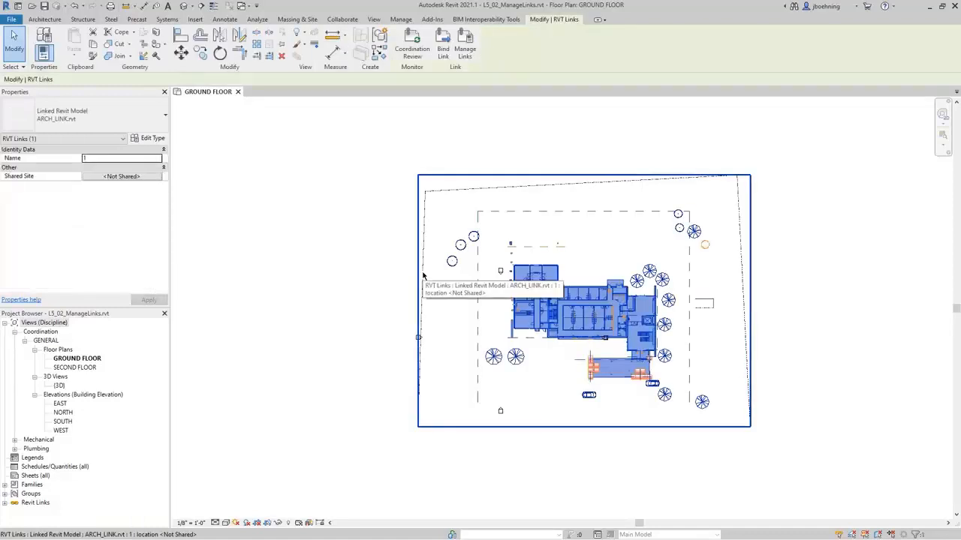
right_click(335, 210)
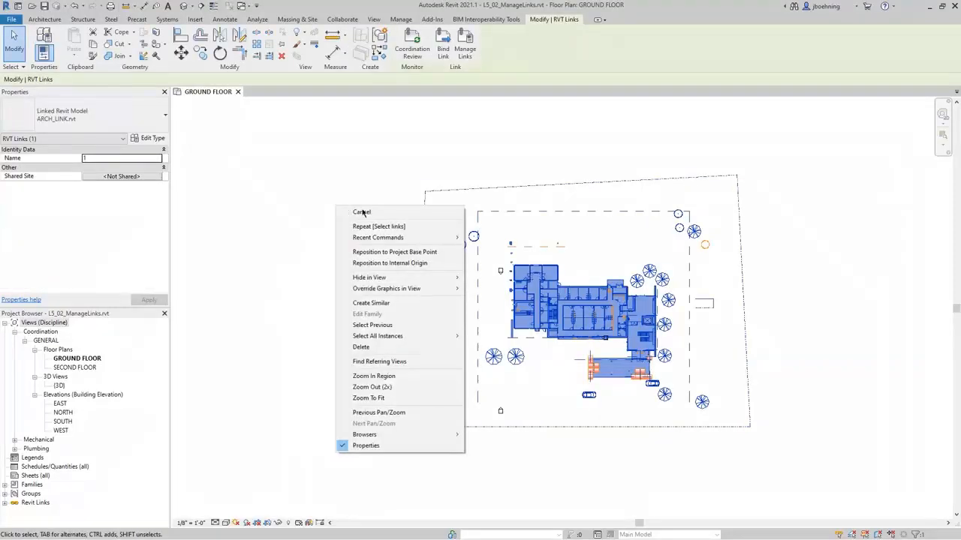
left_click(446, 265)
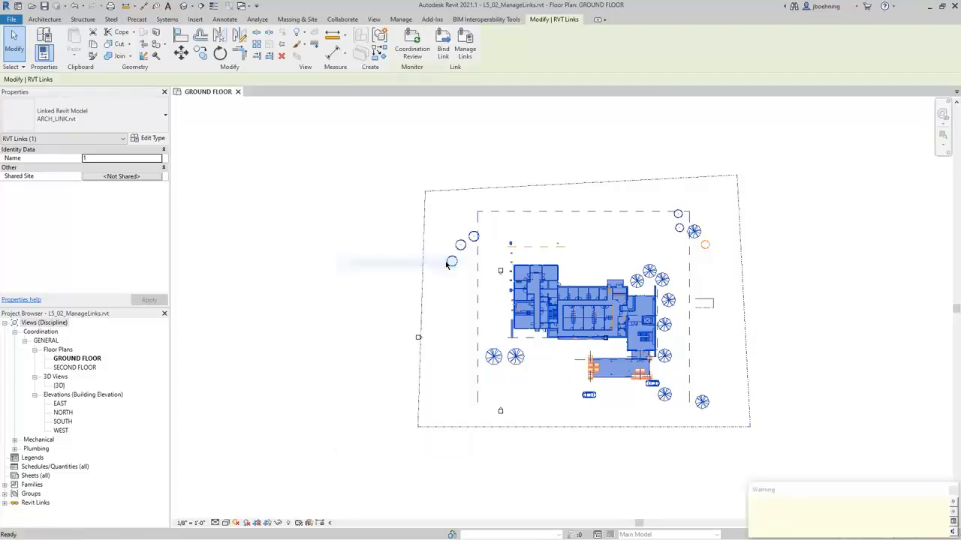
left_click(294, 288)
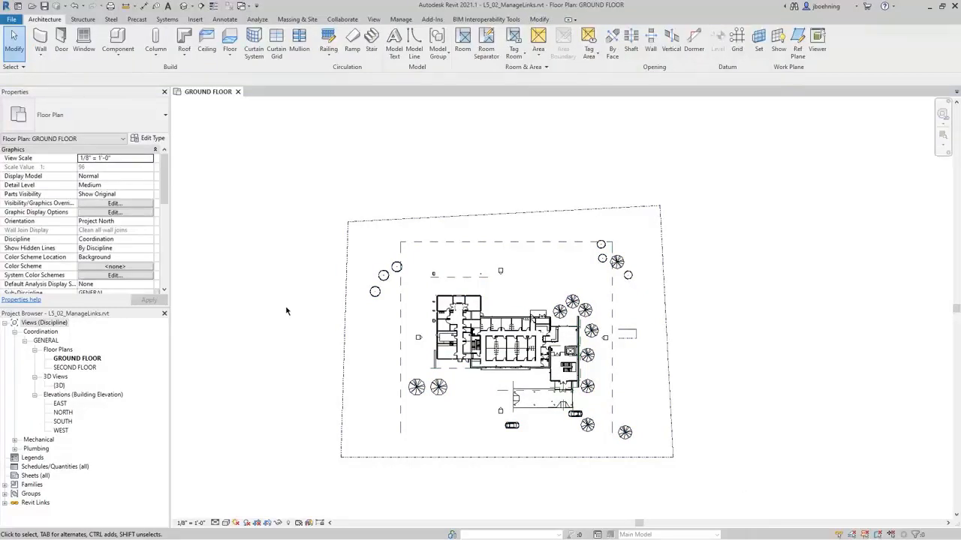
Pin the linked ARCH_LINK.rvt model in place and reselect it to check the pin, leaving nothing selected
left_click(345, 337)
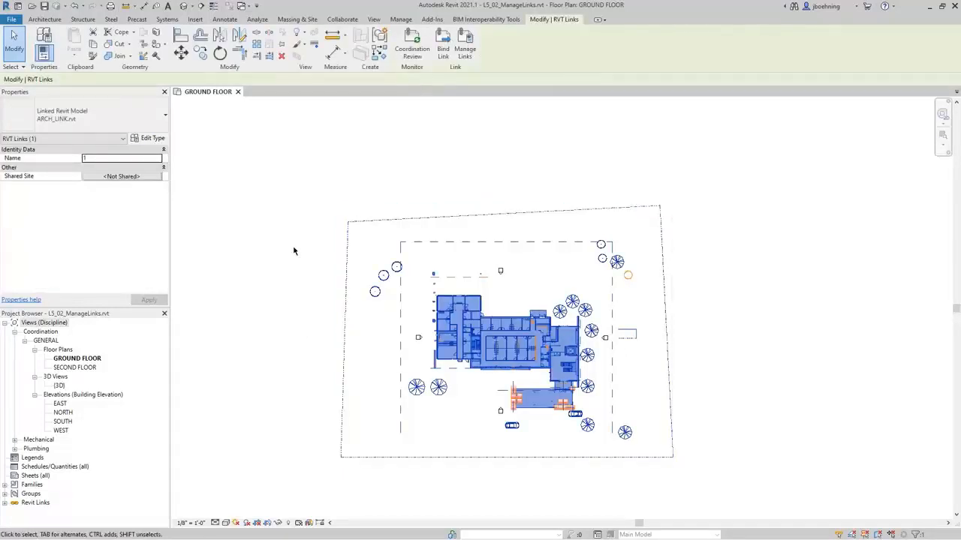
right_click(276, 235)
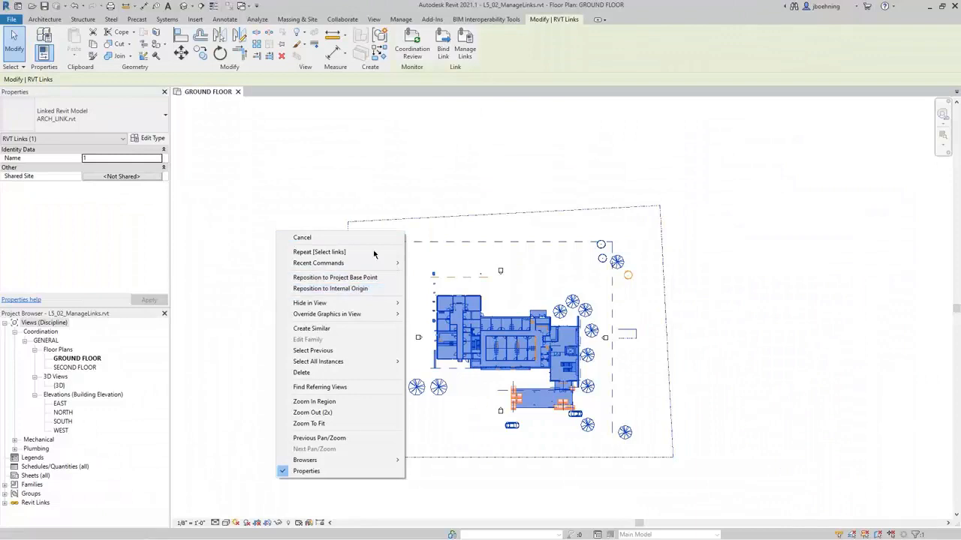
left_click(364, 211)
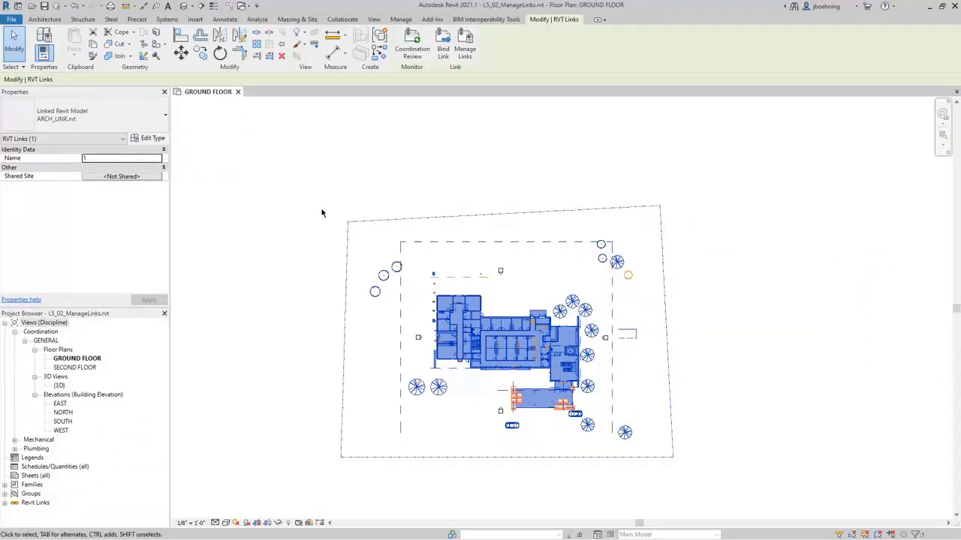
left_click(283, 46)
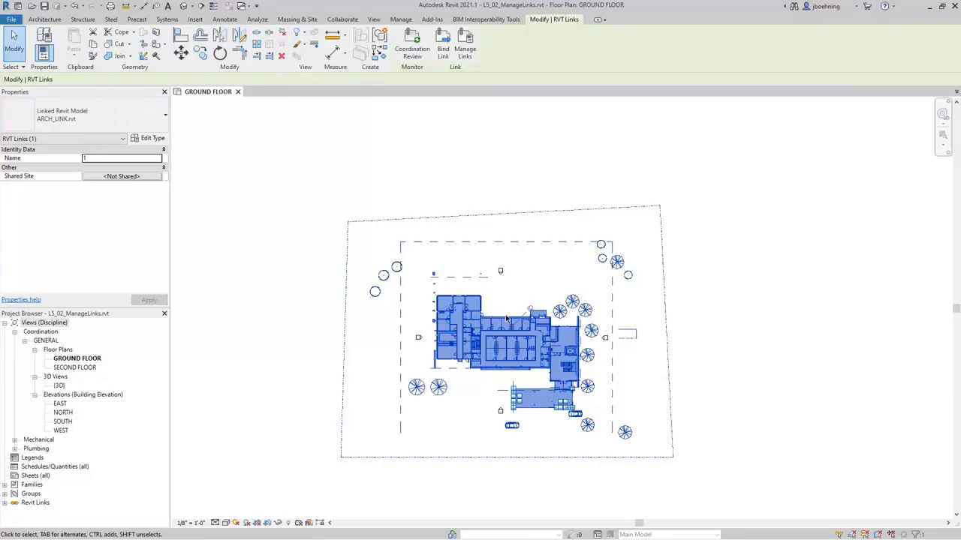
left_click(698, 366)
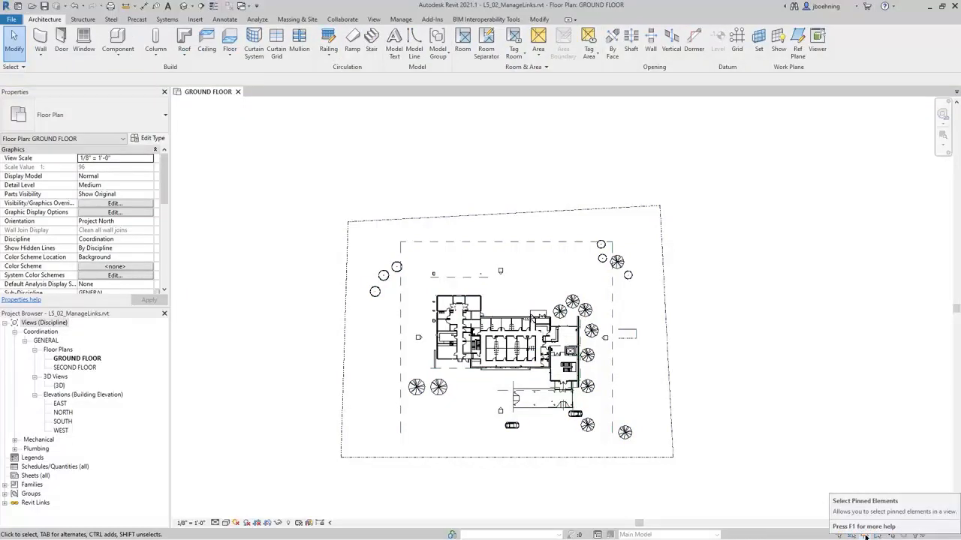
left_click(673, 400)
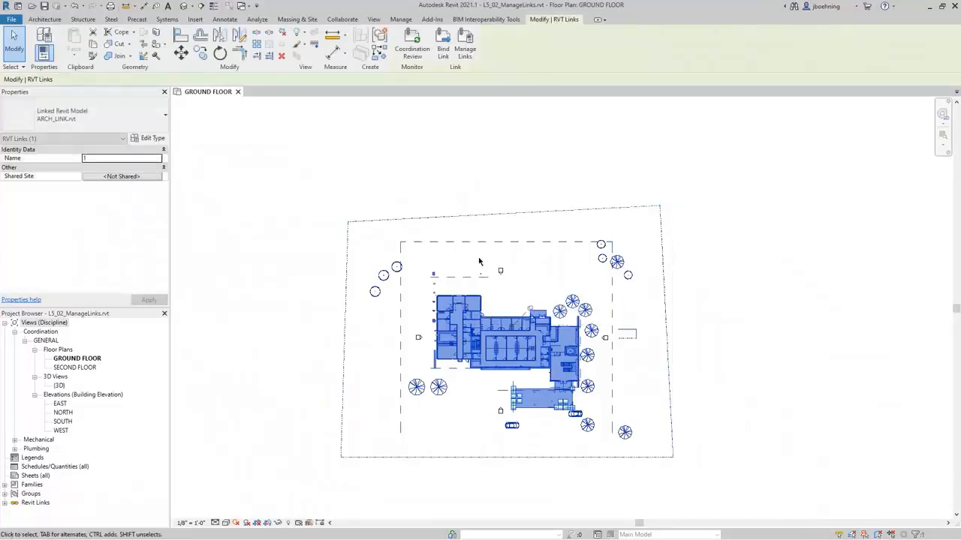
left_click(320, 342)
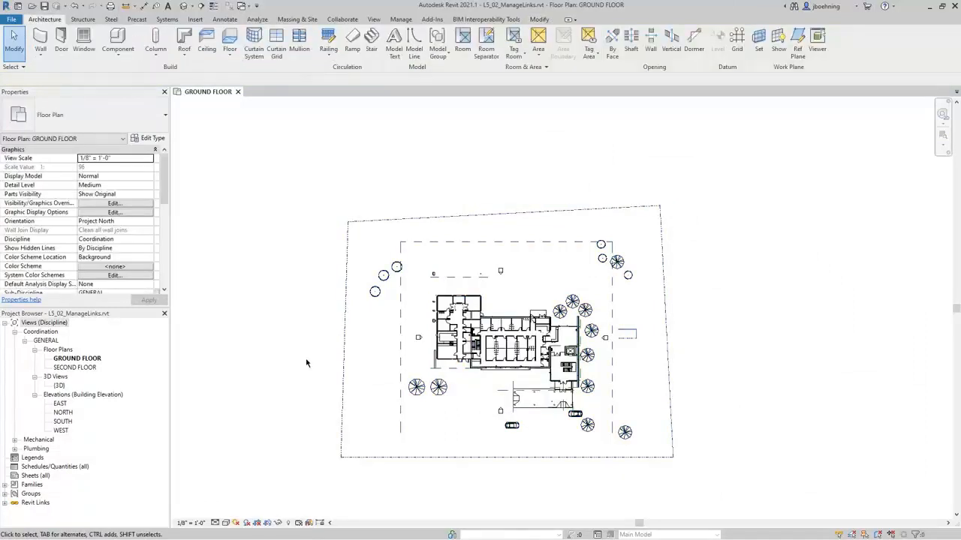
Examine the link management options available for ARCH_LINK.rvt under Revit Links in the Project Browser
left_click(5, 507)
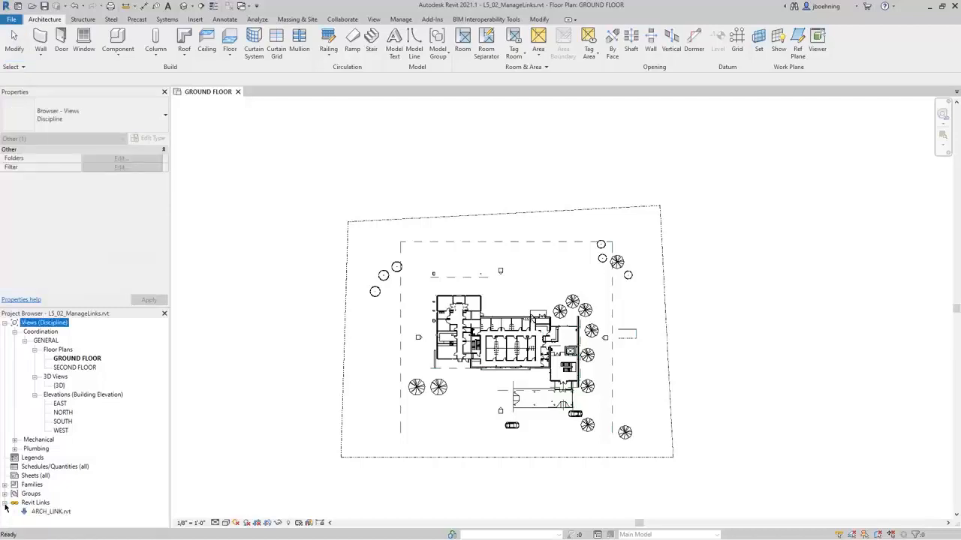
left_click(53, 513)
right_click(53, 513)
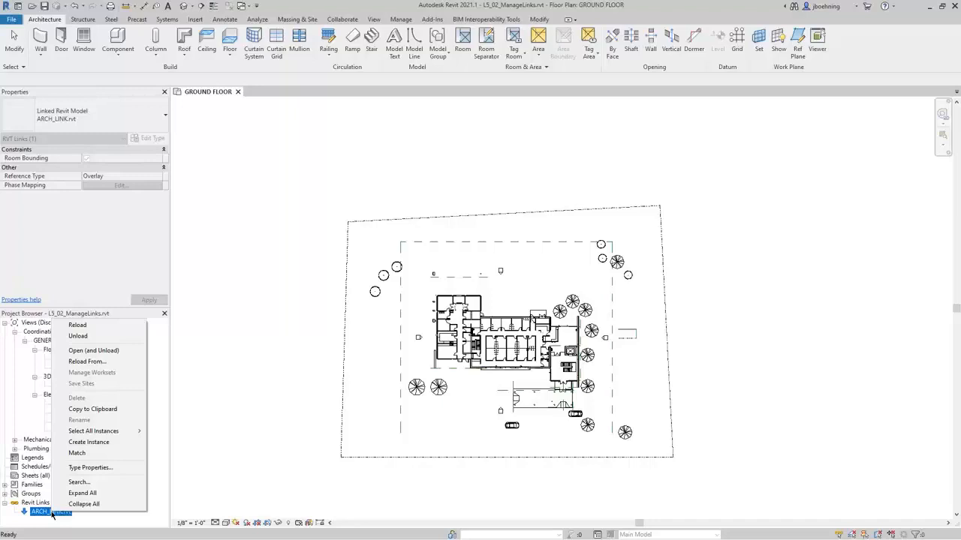
left_click(250, 340)
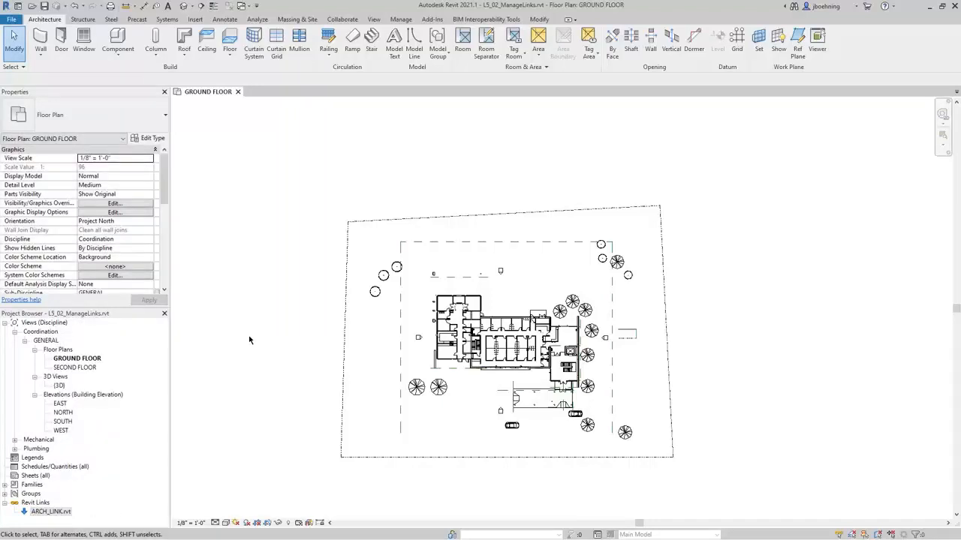
Unload the ARCH_LINK.rvt link through Manage Links, accepting that this cannot be undone, and reload it
left_click(399, 21)
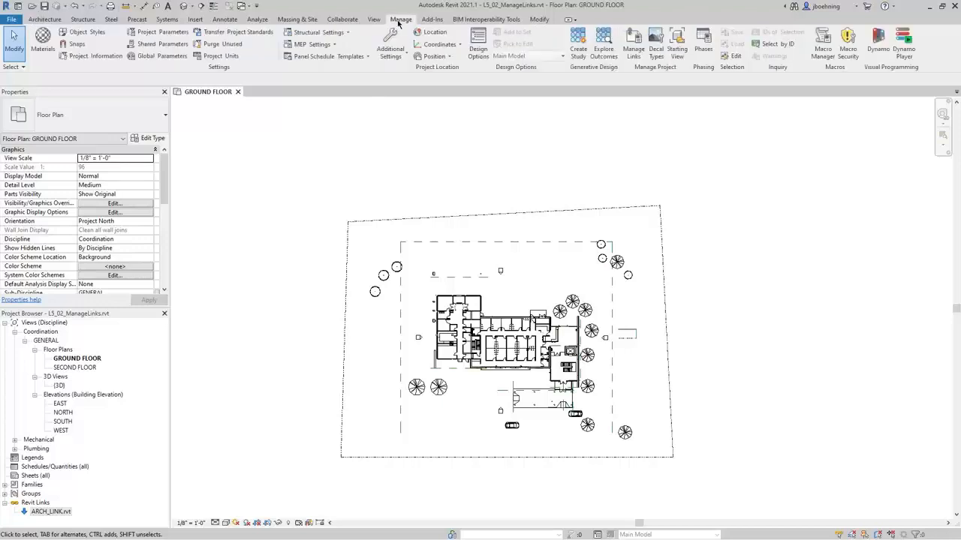
left_click(634, 49)
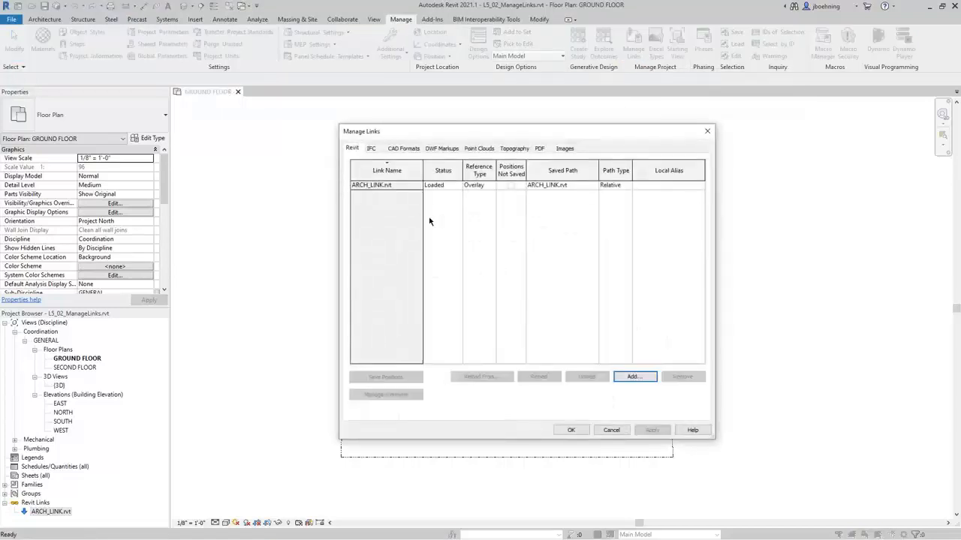
left_click(395, 184)
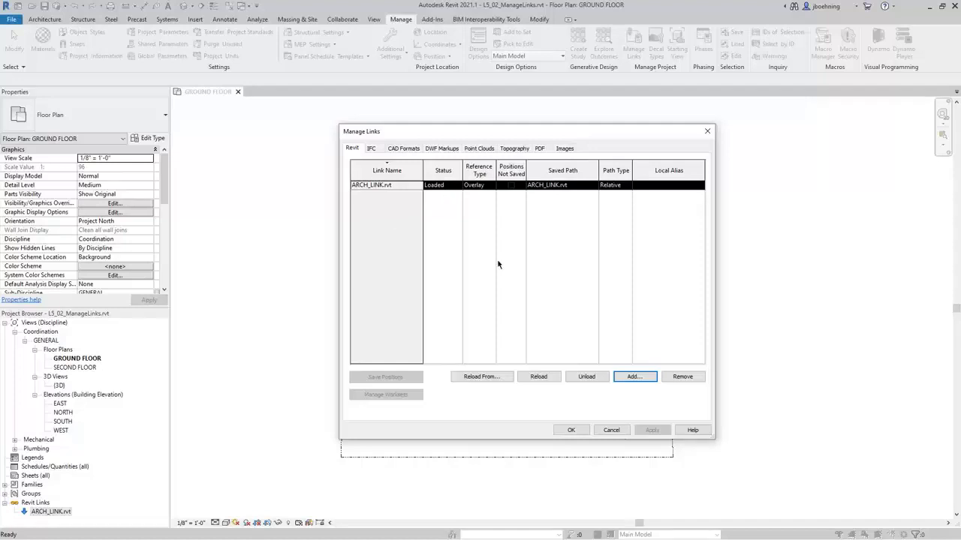
left_click(600, 379)
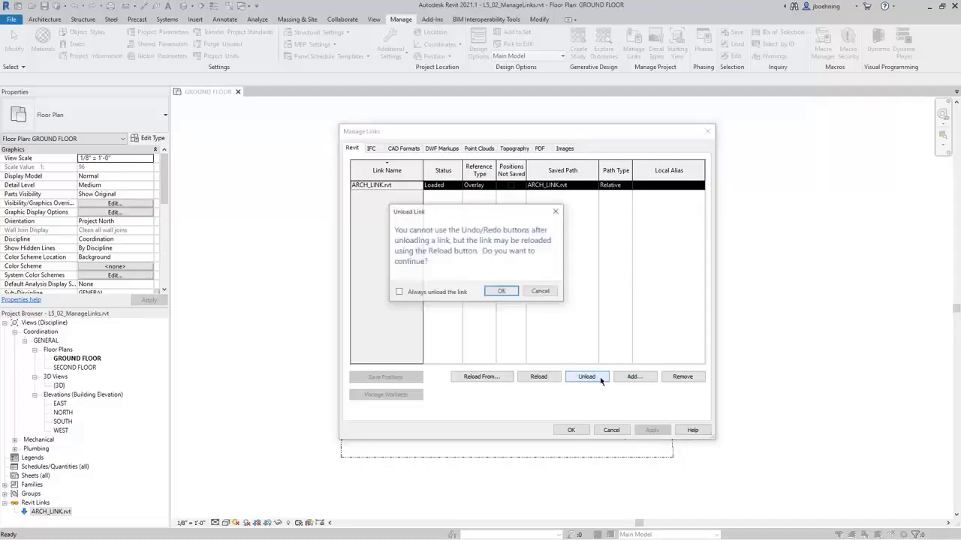
left_click(507, 293)
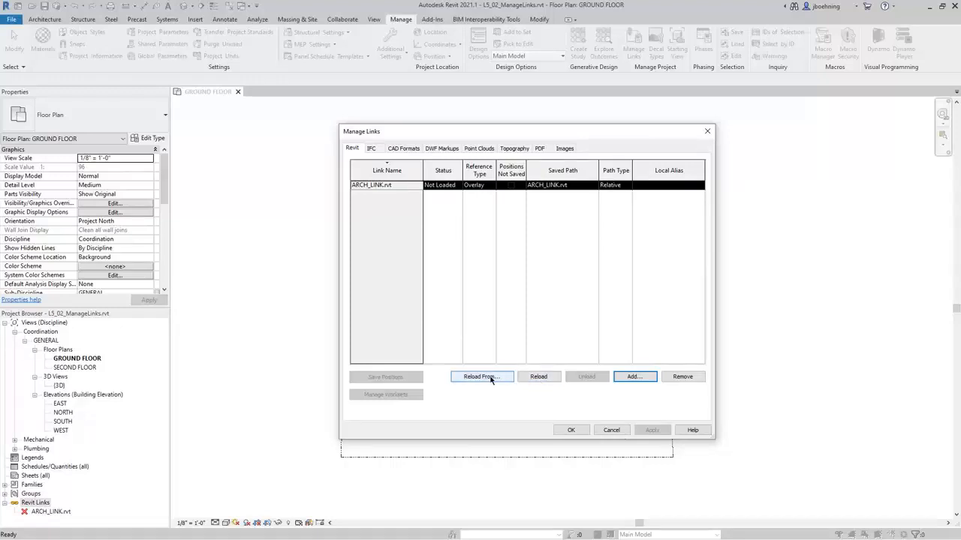
left_click(528, 380)
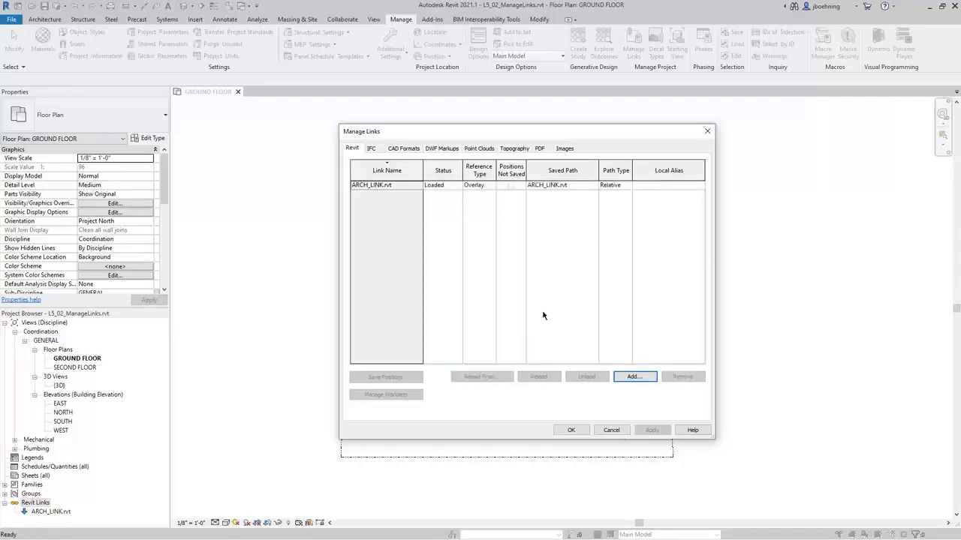
Examine the reference type choices for ARCH_LINK.rvt in Manage Links, keeping Overlay
left_click(401, 186)
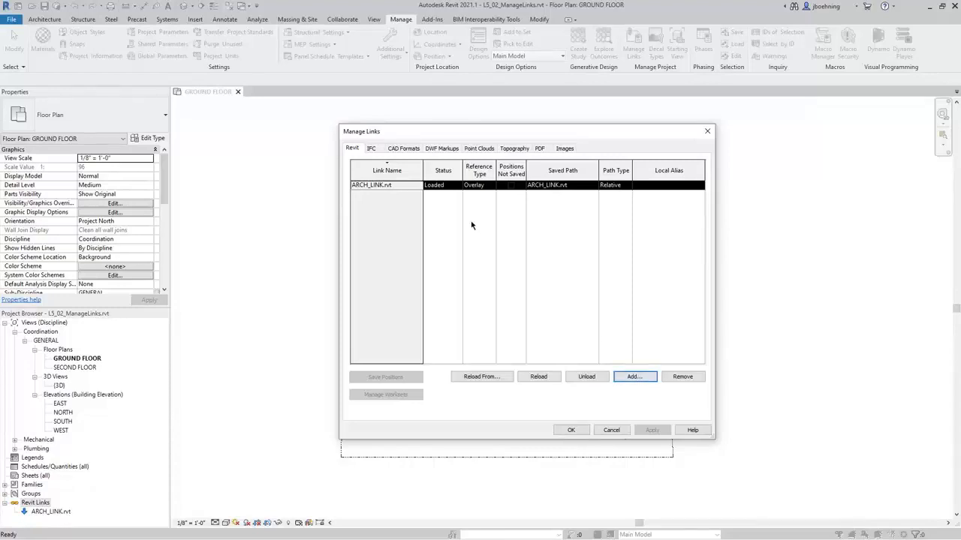
left_click(473, 187)
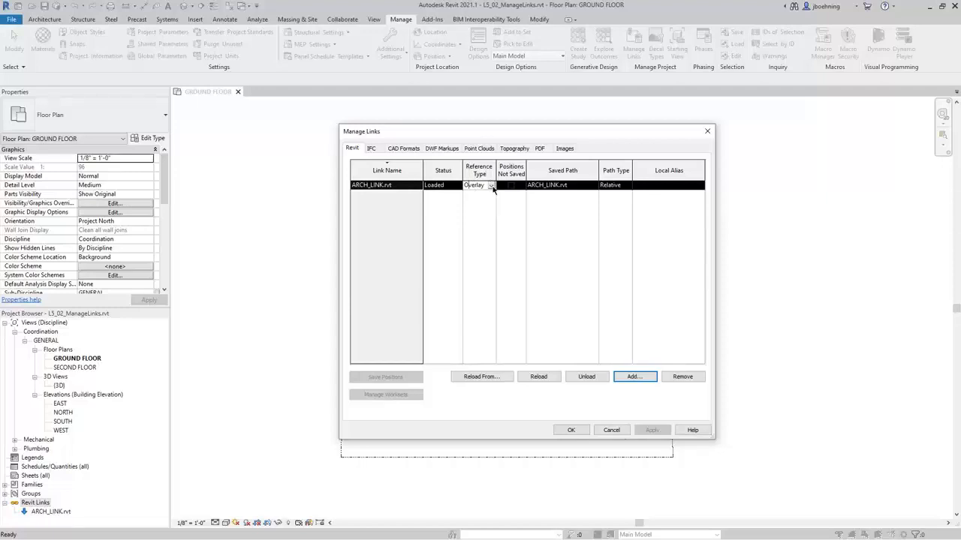
left_click(491, 186)
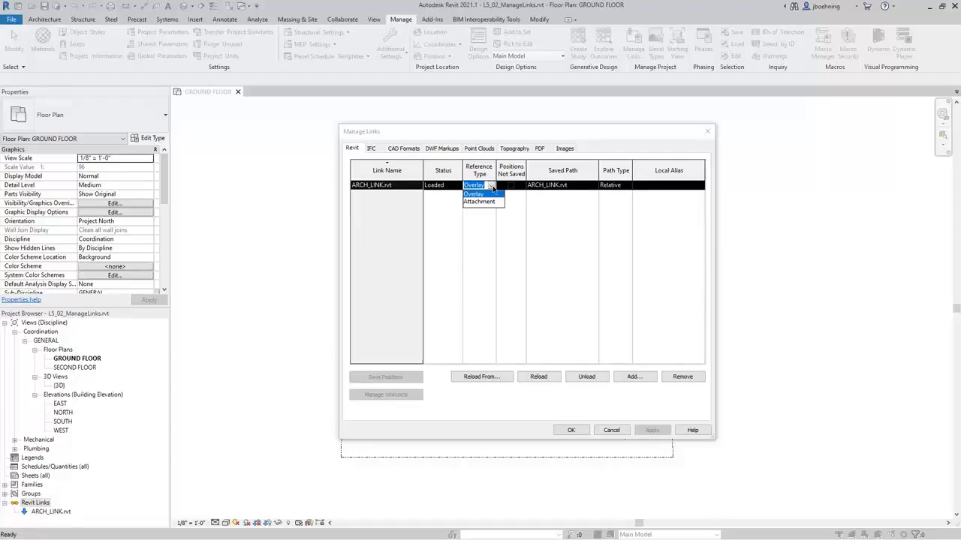
left_click(494, 193)
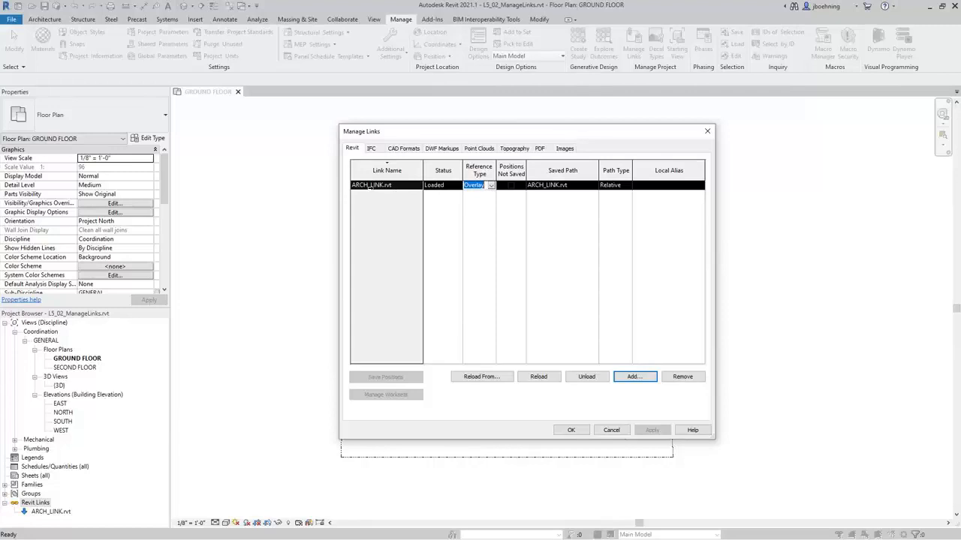
Switch the reference type of the ARCH_LINK.rvt link to Attachment and set it back to Overlay
left_click(492, 185)
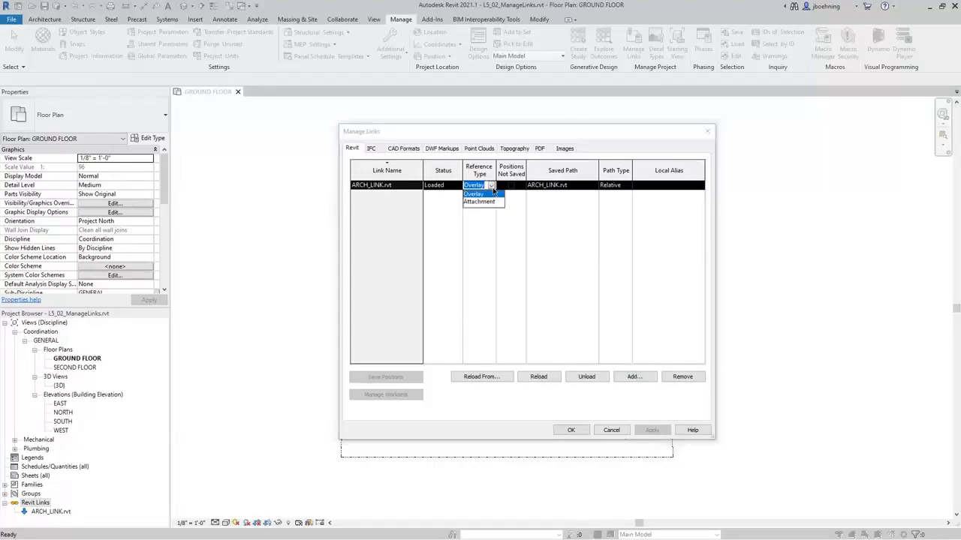
left_click(493, 202)
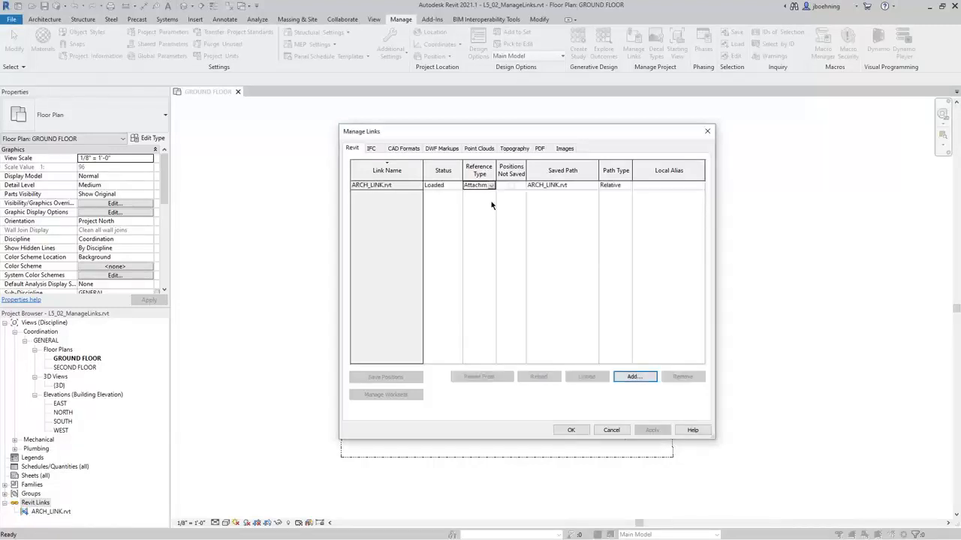
left_click(397, 185)
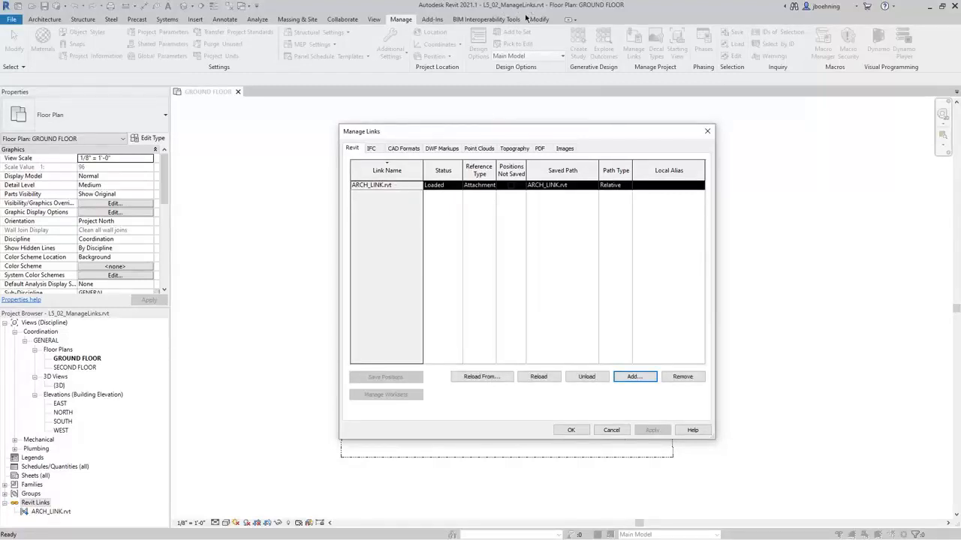
left_click(492, 185)
left_click(484, 194)
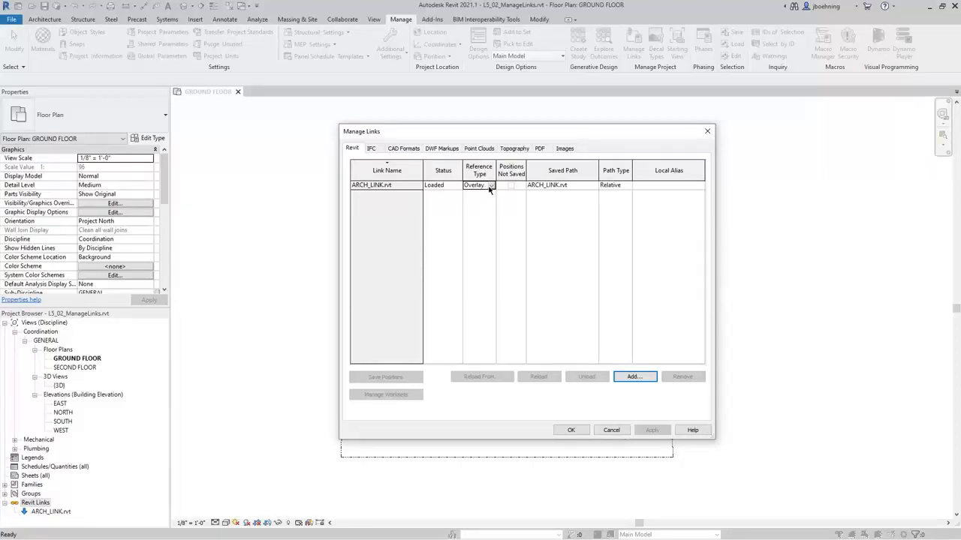
left_click(491, 186)
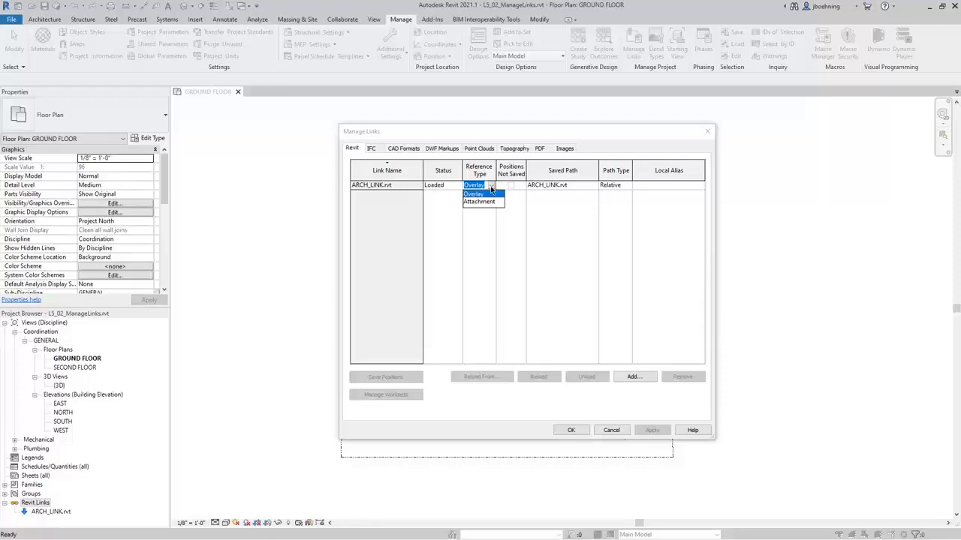
left_click(491, 195)
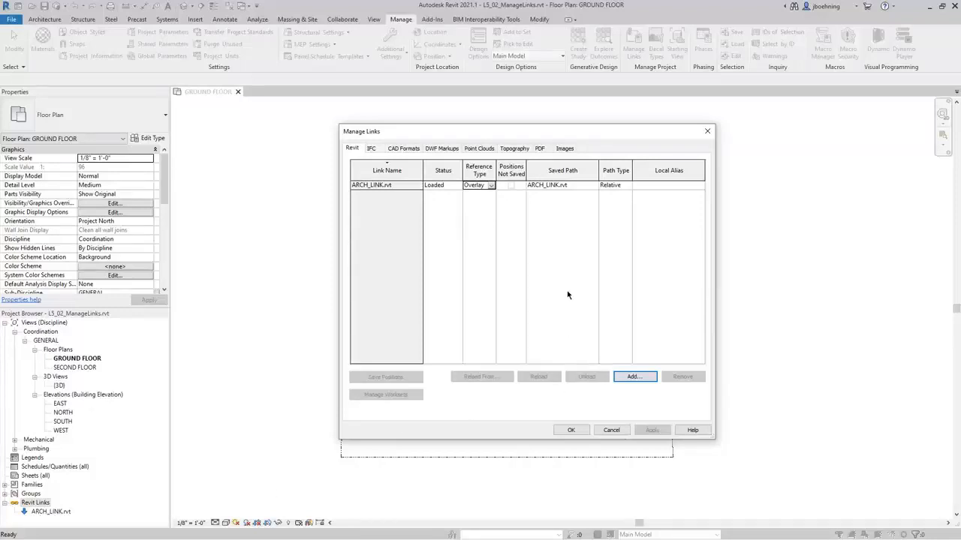
Examine the path type choices for ARCH_LINK.rvt, keep Relative, and accept the Manage Links dialog
left_click(391, 187)
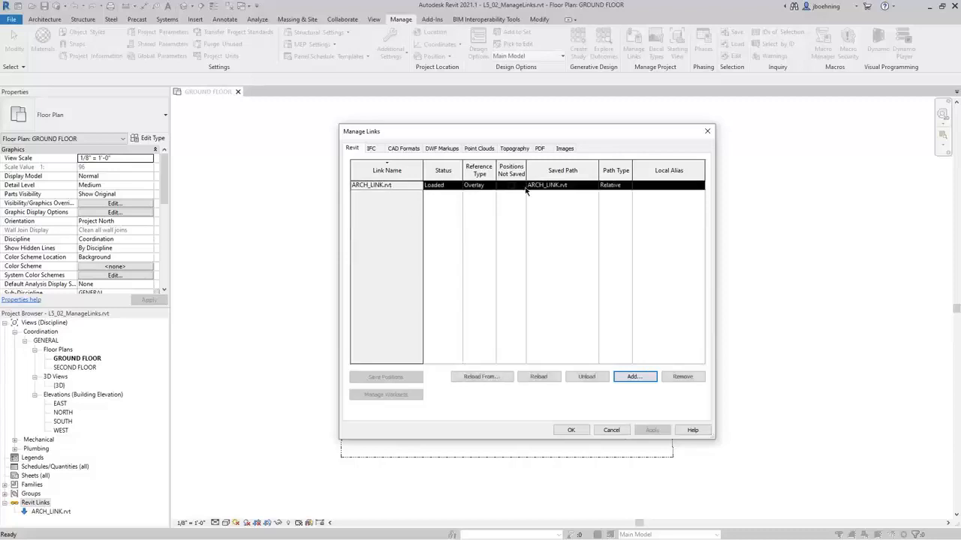
left_click(625, 188)
left_click(626, 186)
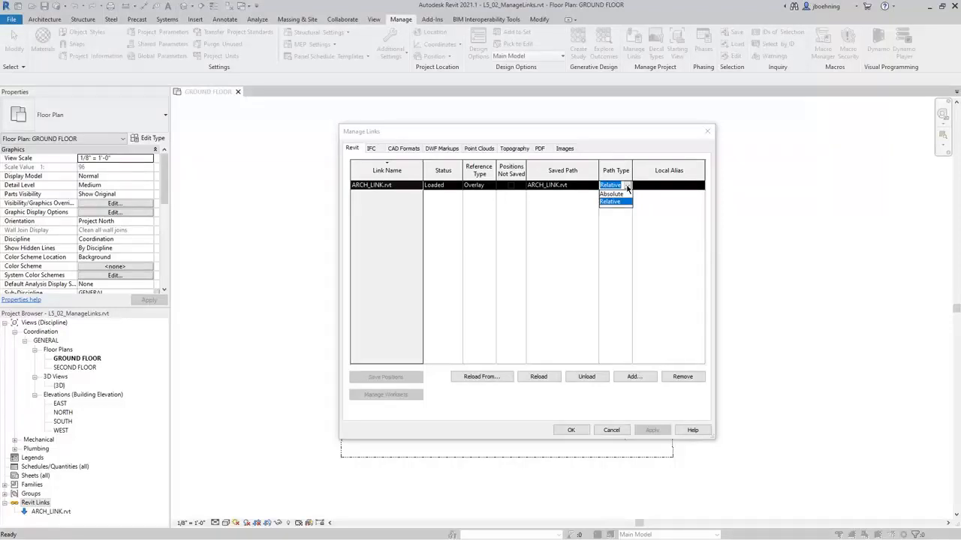
left_click(627, 187)
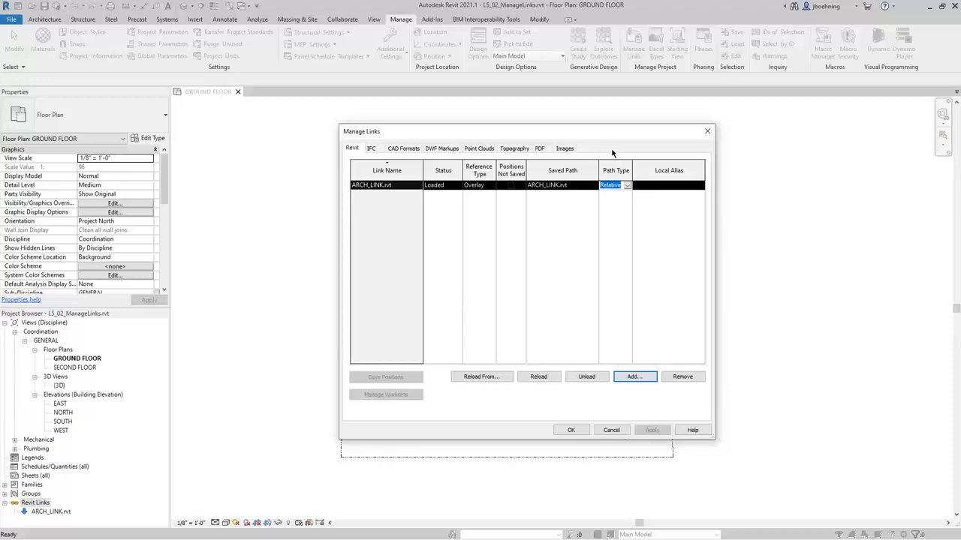
left_click(572, 430)
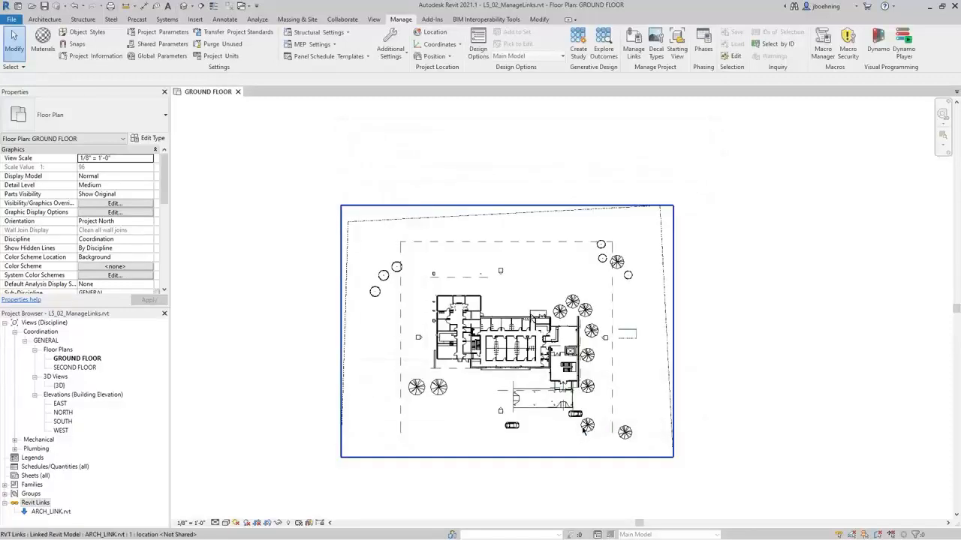
left_click(722, 374)
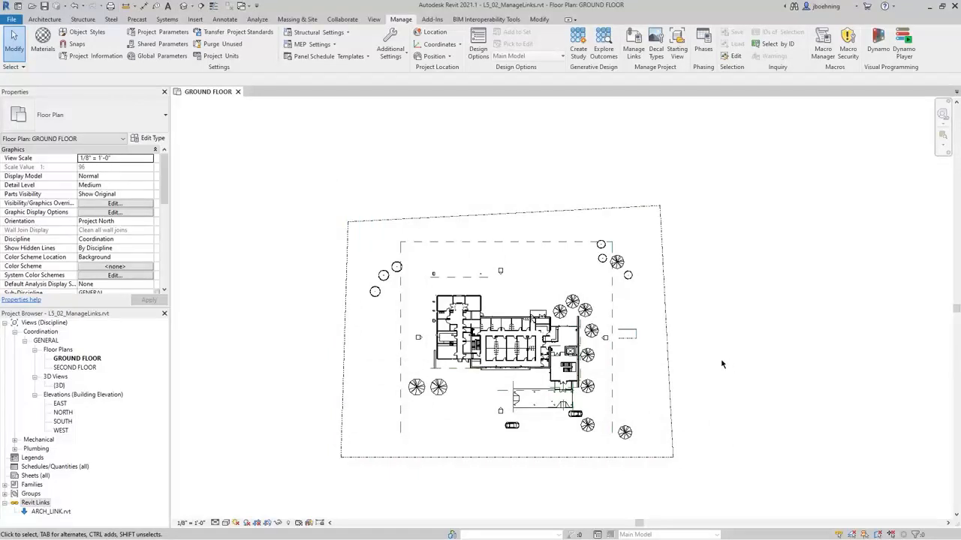
left_click(670, 372)
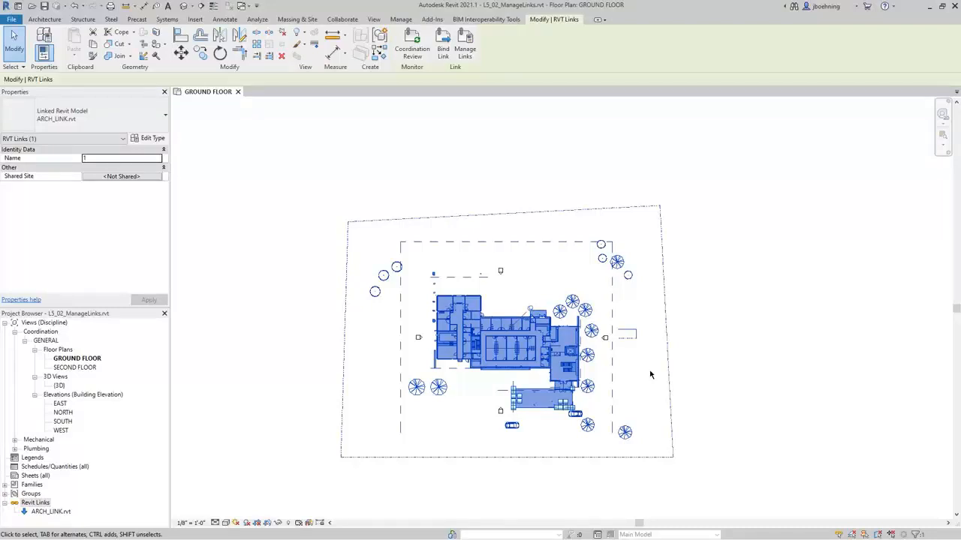
left_click(703, 377)
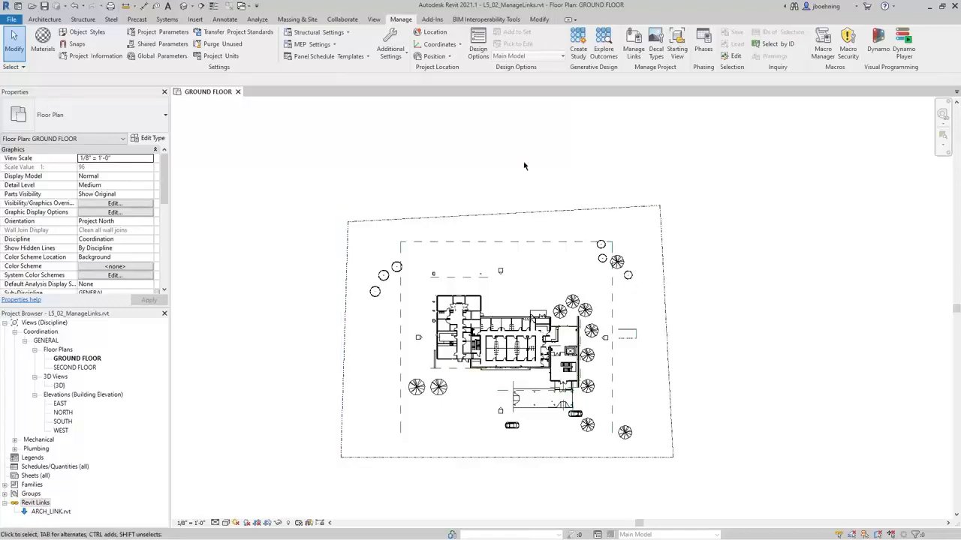
Acquire the shared coordinates from the linked ARCH_LINK.rvt model and dismiss the confirmation
left_click(460, 47)
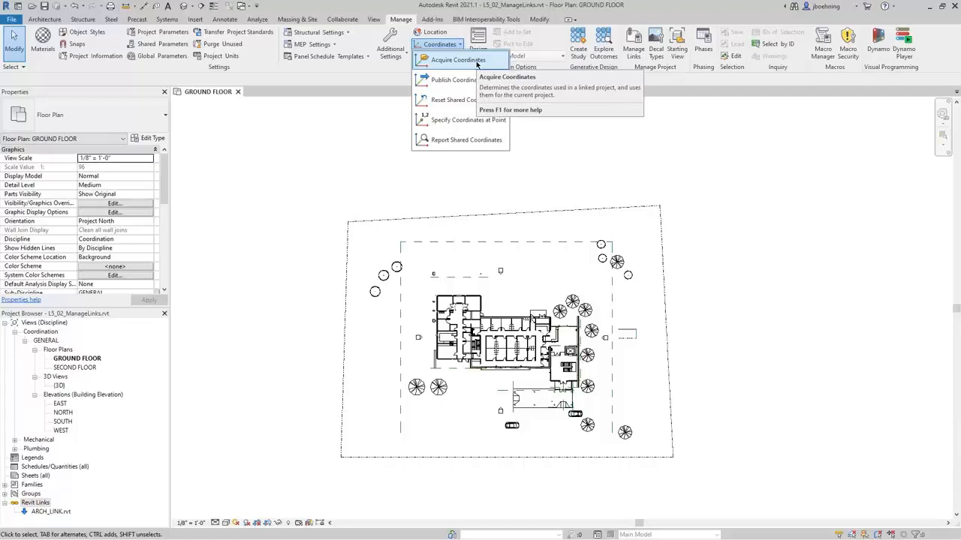
left_click(476, 61)
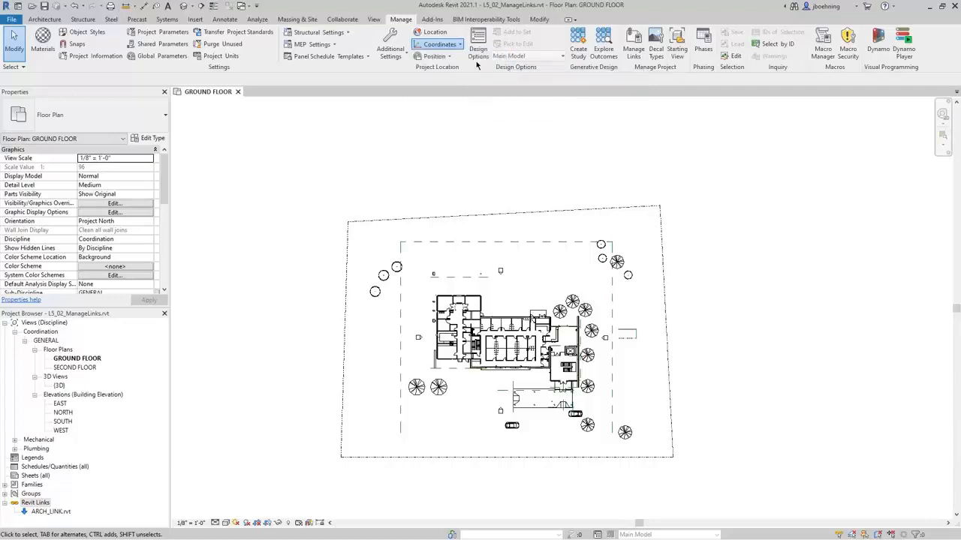
left_click(518, 214)
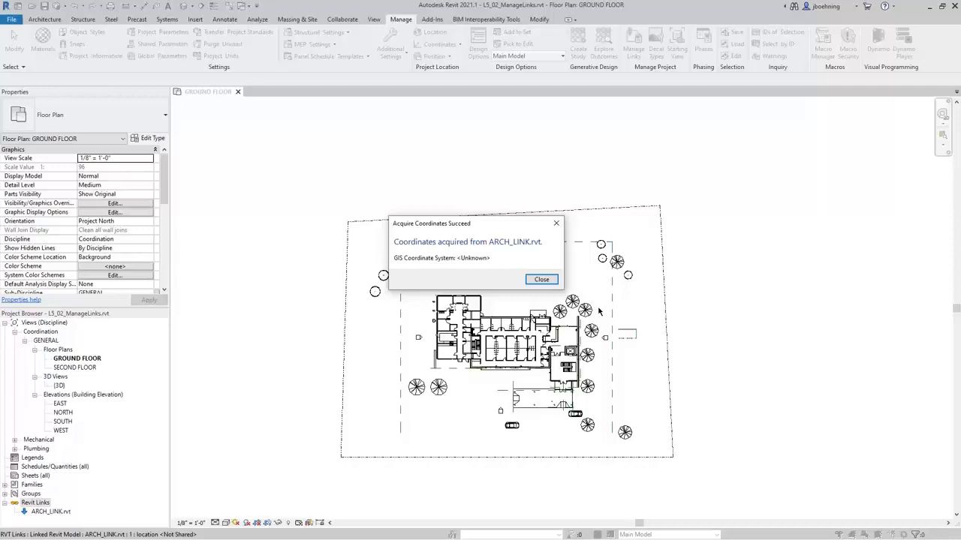
left_click(539, 280)
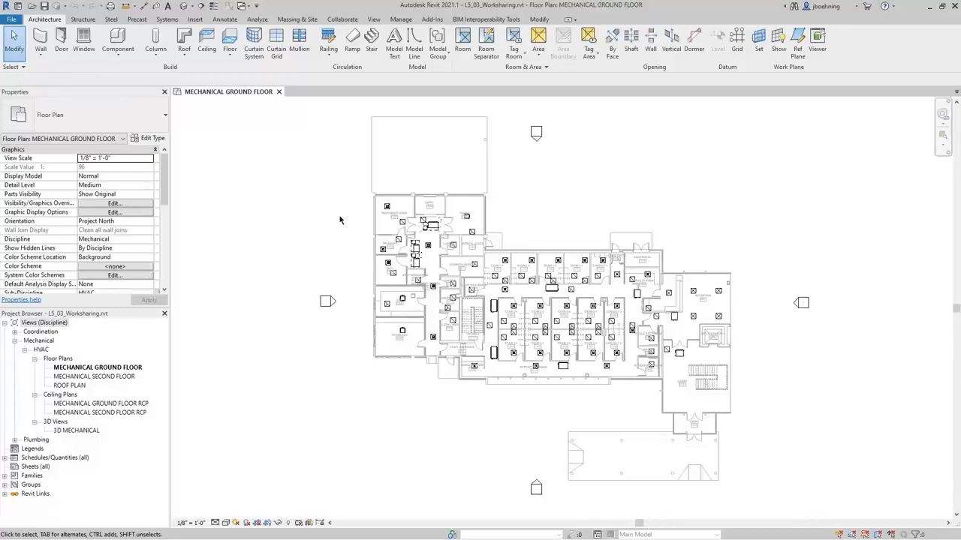
Enable collaboration for the L5_03_Worksharing.rvt project using the Within your network option
left_click(343, 19)
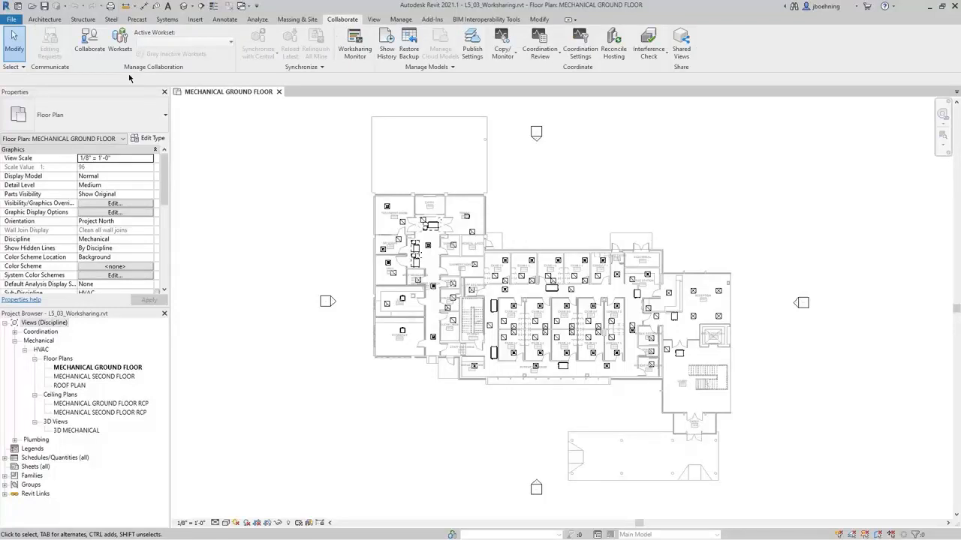
left_click(97, 52)
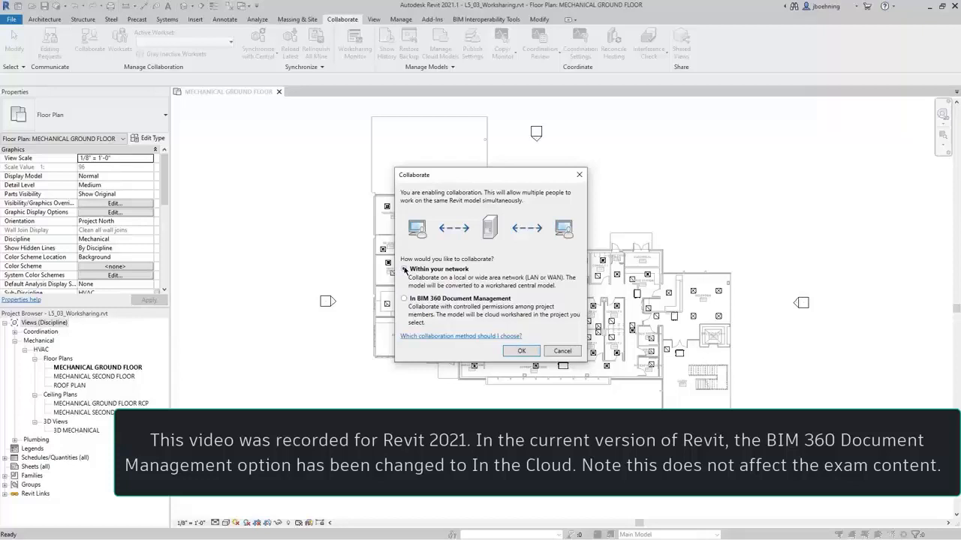
left_click(520, 351)
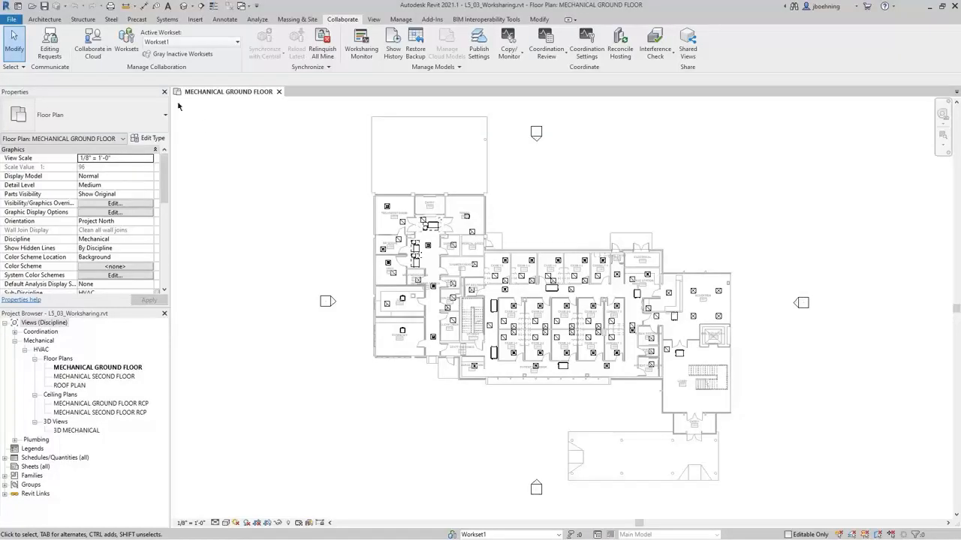
Review the project's worksets and check the Workset property of the supply diffuser in the upper-left room, leaving nothing selected
left_click(127, 50)
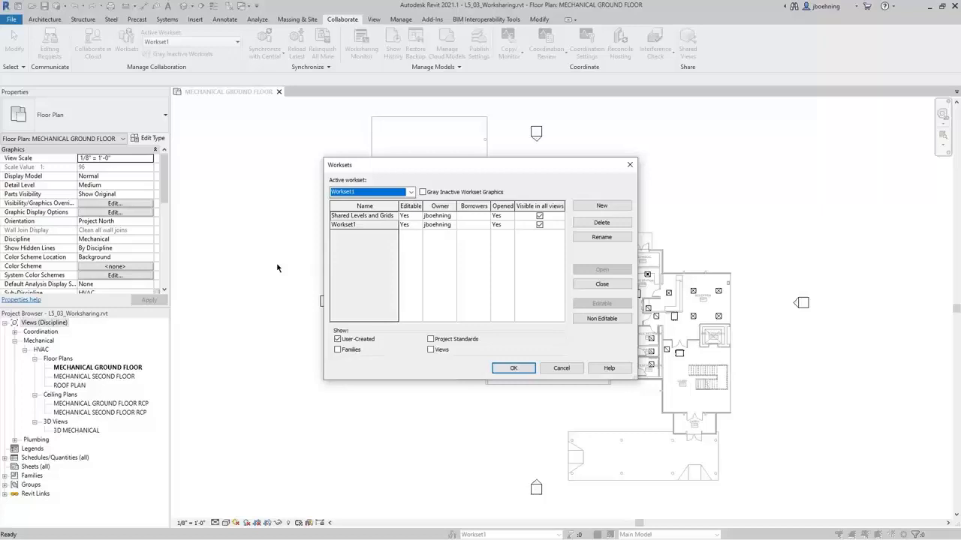
left_click(556, 369)
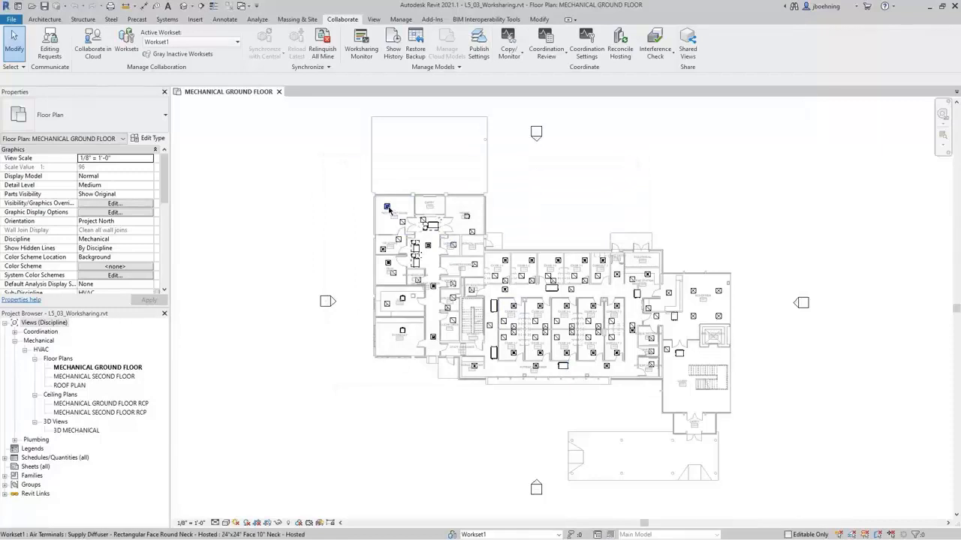
left_click(387, 207)
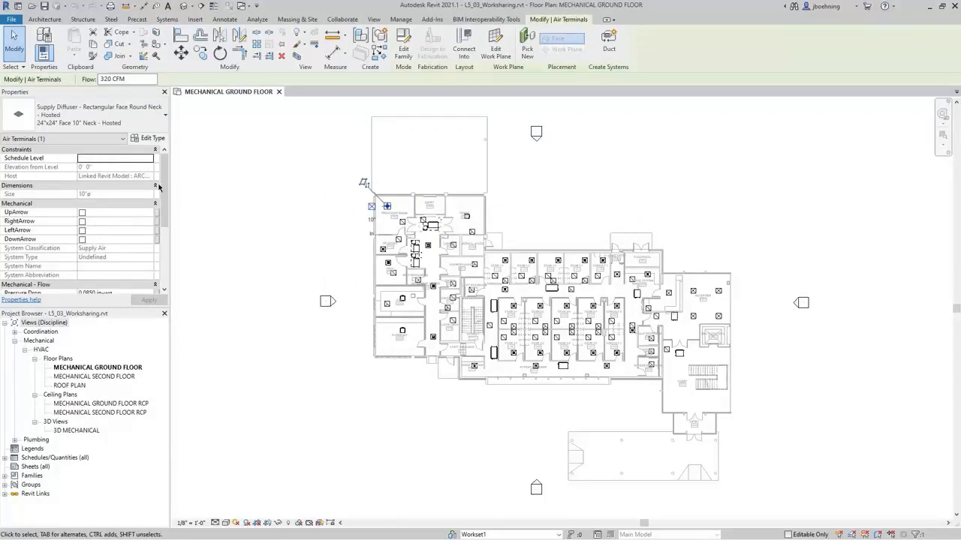
left_click_drag(164, 183, 166, 252)
left_click(121, 240)
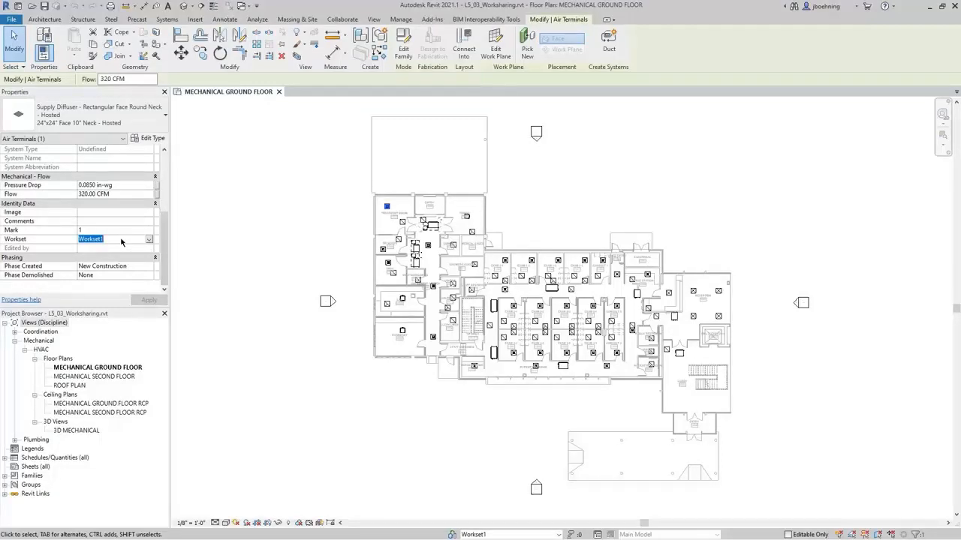
left_click(227, 232)
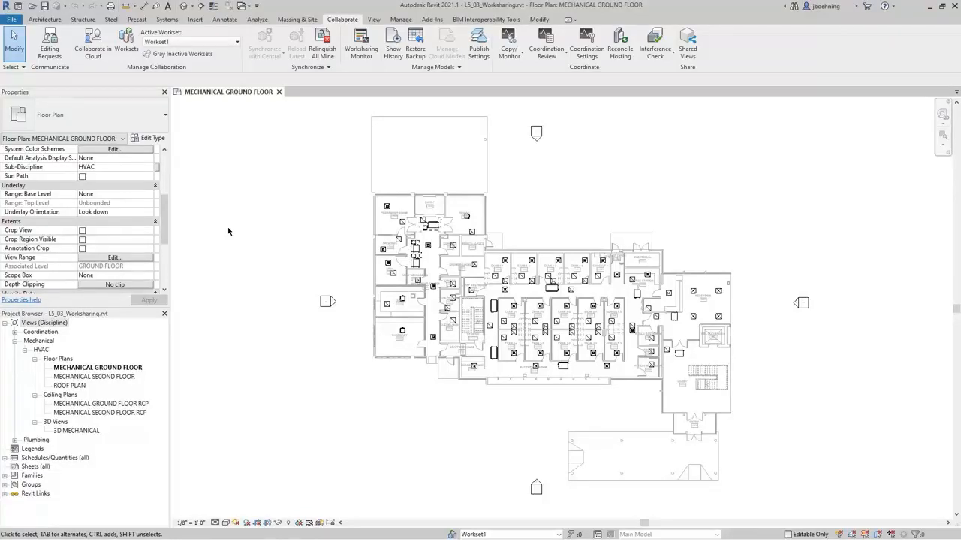
Save the project as the central model and close it
left_click(46, 9)
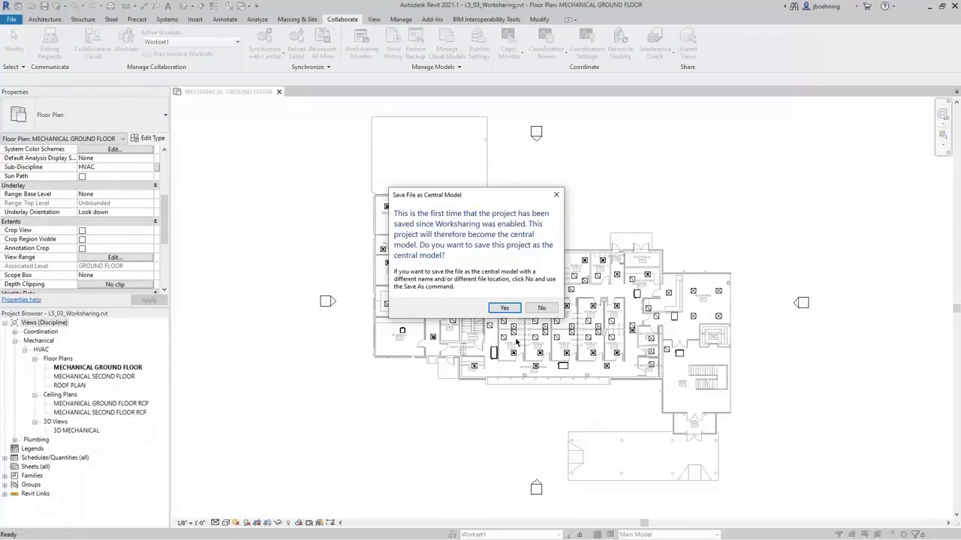
left_click(505, 309)
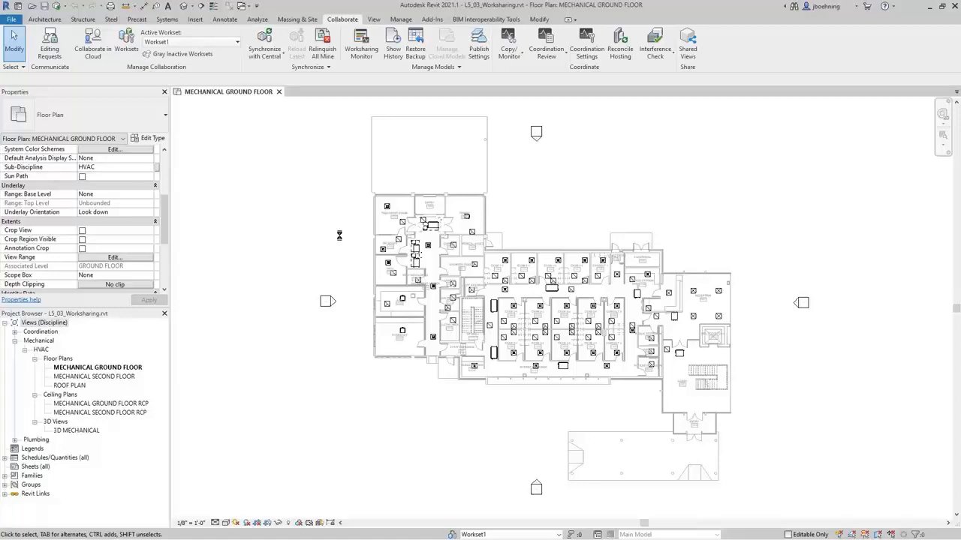
left_click(12, 20)
left_click(23, 220)
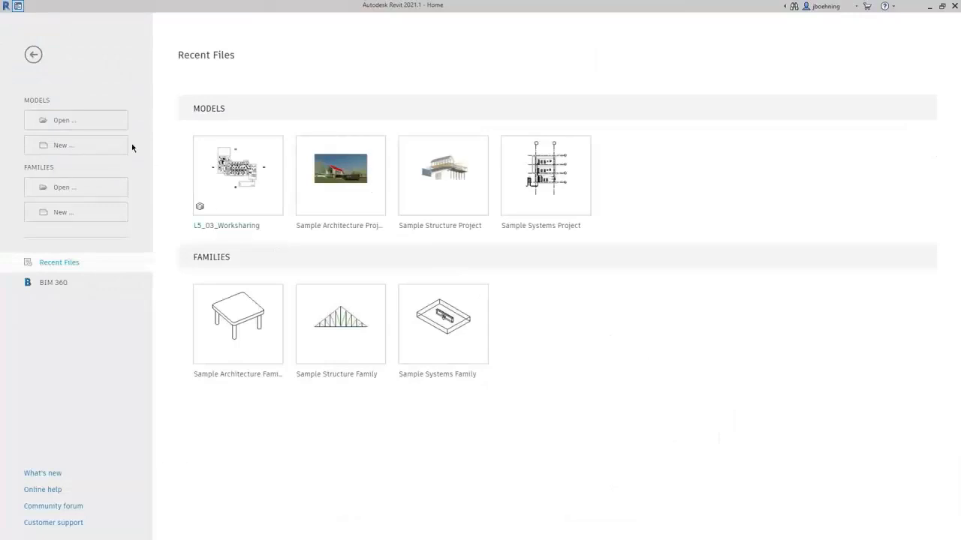
Open L5_03_Worksharing.rvt from the mechanical_datasets folder with Create New Local enabled and Detach from Central disabled
left_click(97, 123)
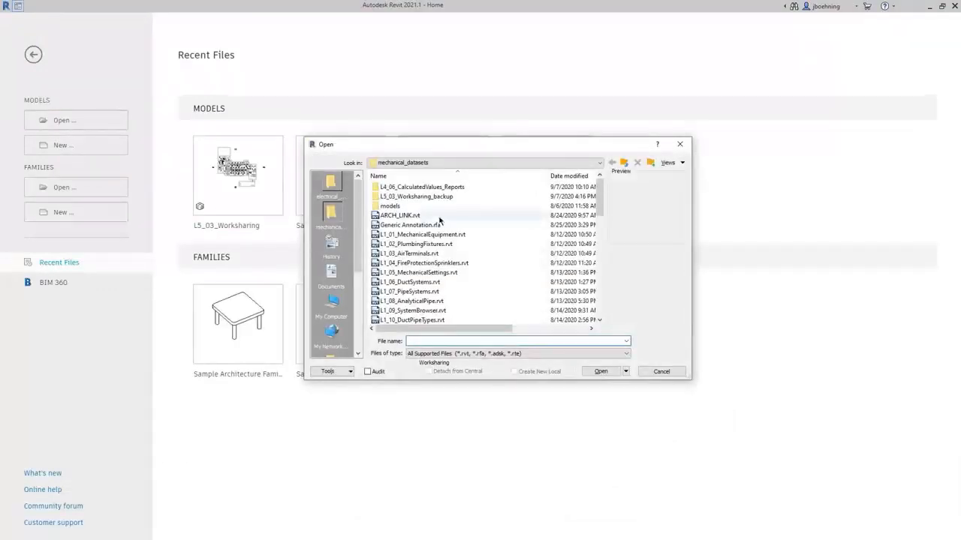
left_click_drag(599, 201, 605, 308)
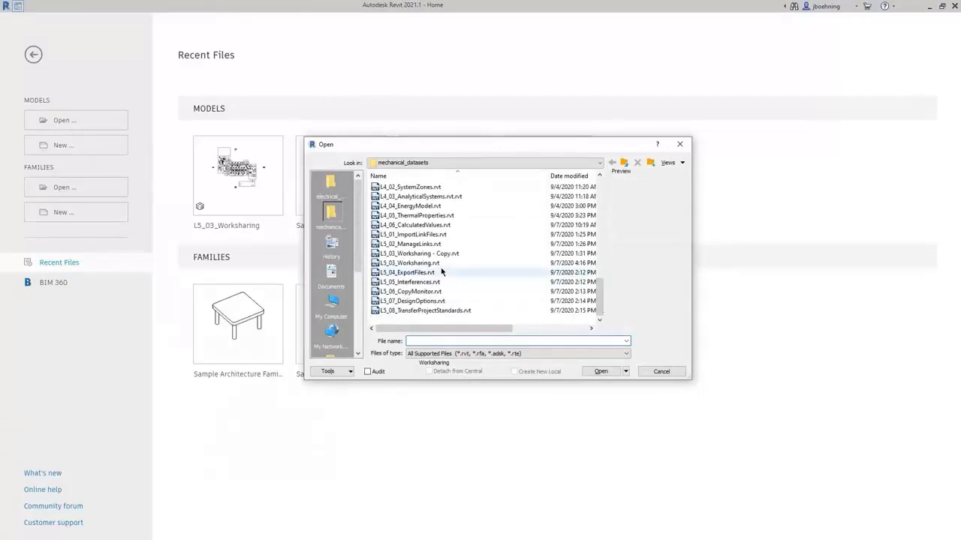
left_click(435, 264)
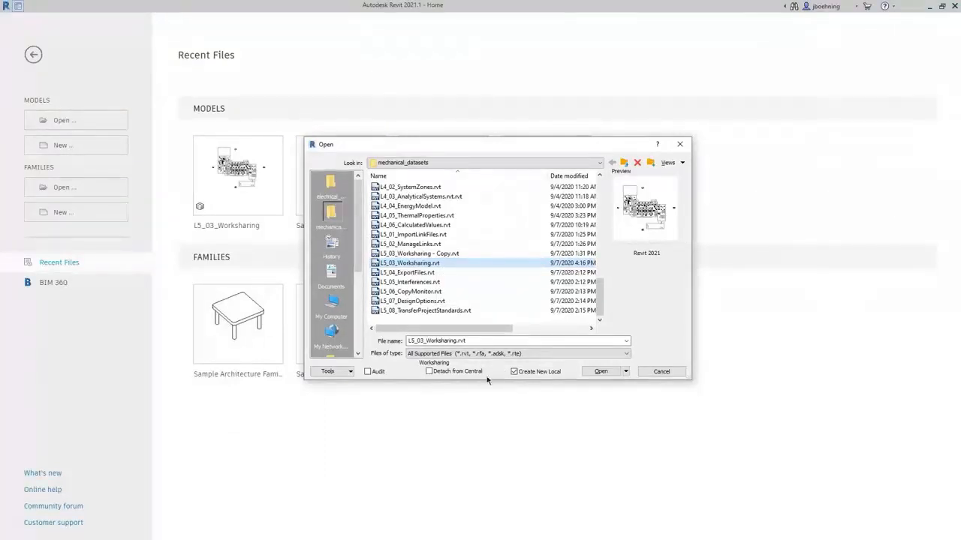
left_click(428, 372)
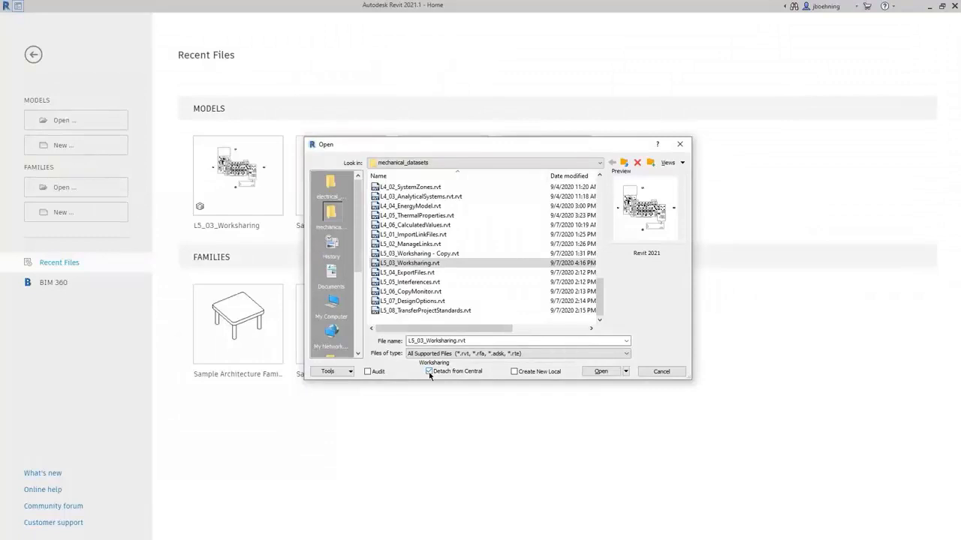
left_click(429, 371)
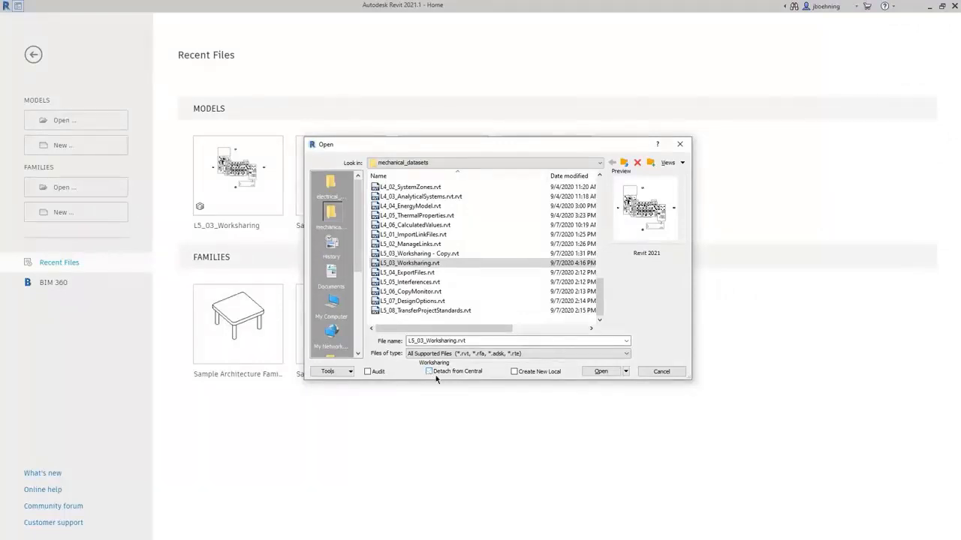
left_click(514, 371)
left_click(601, 371)
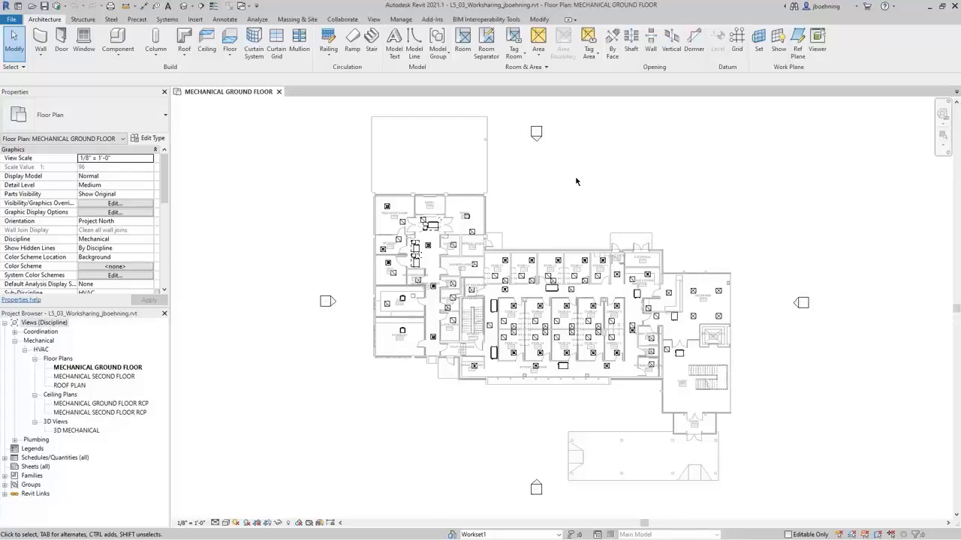
Check the available active worksets, keeping Workset1, and preview the plan with inactive worksets grayed before restoring the normal display
left_click(342, 20)
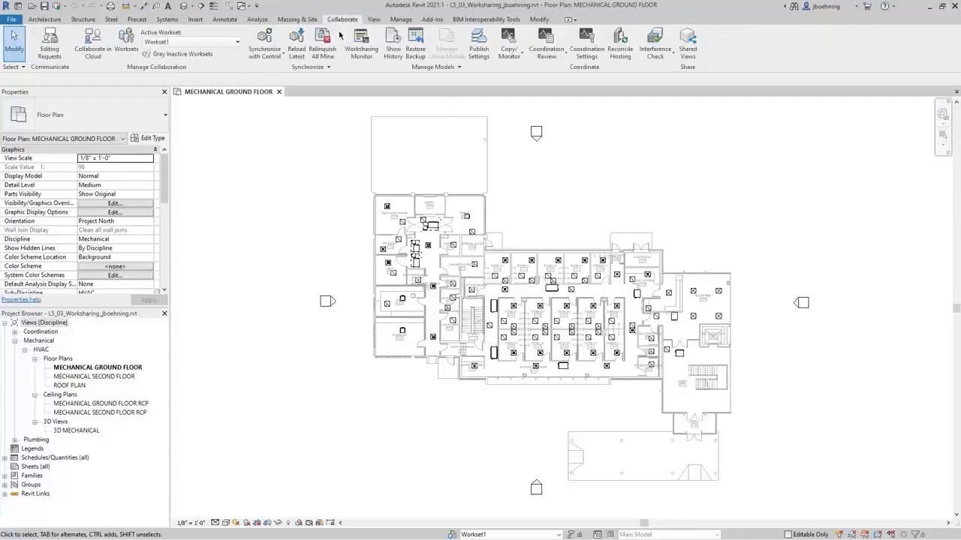
left_click(232, 43)
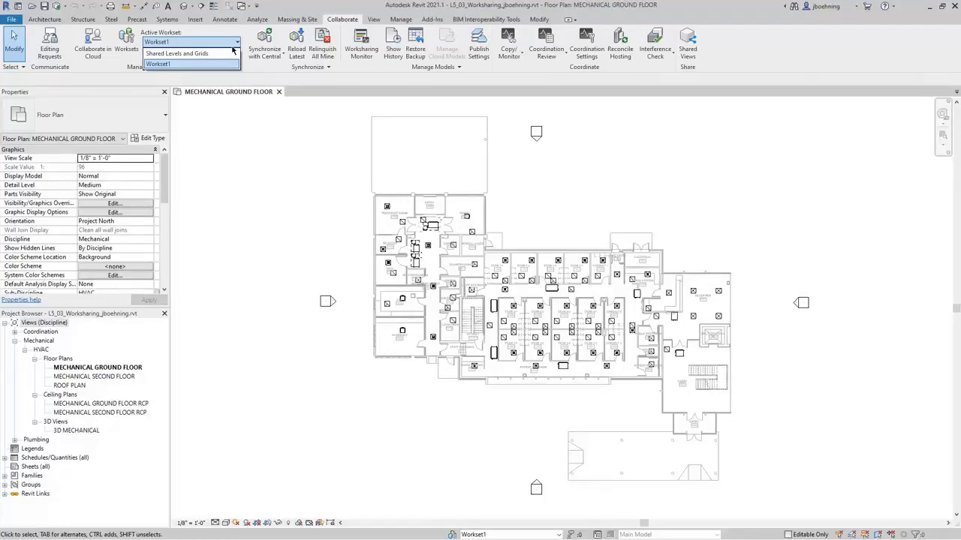
left_click(233, 46)
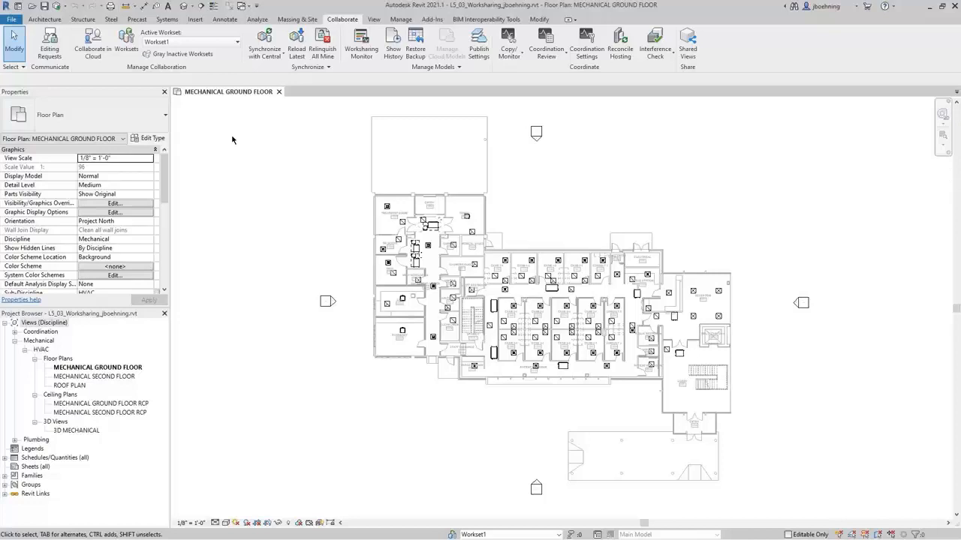
left_click(190, 58)
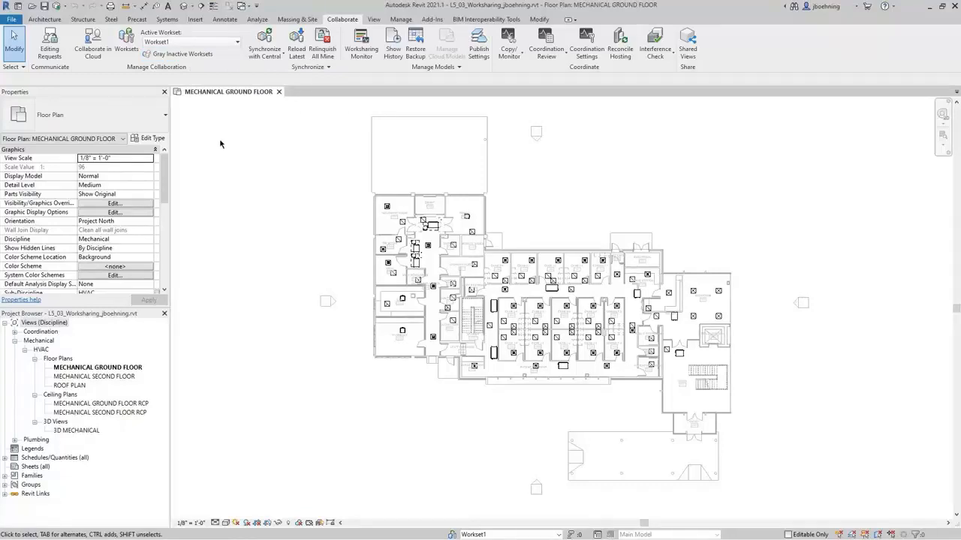
left_click(199, 60)
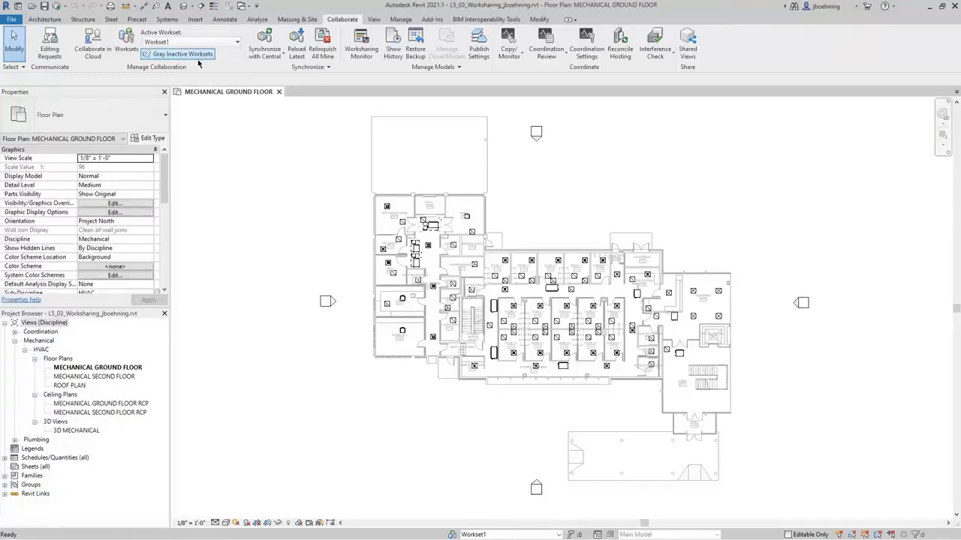
Review the ownership and editability of the project's user-created worksets
left_click(134, 59)
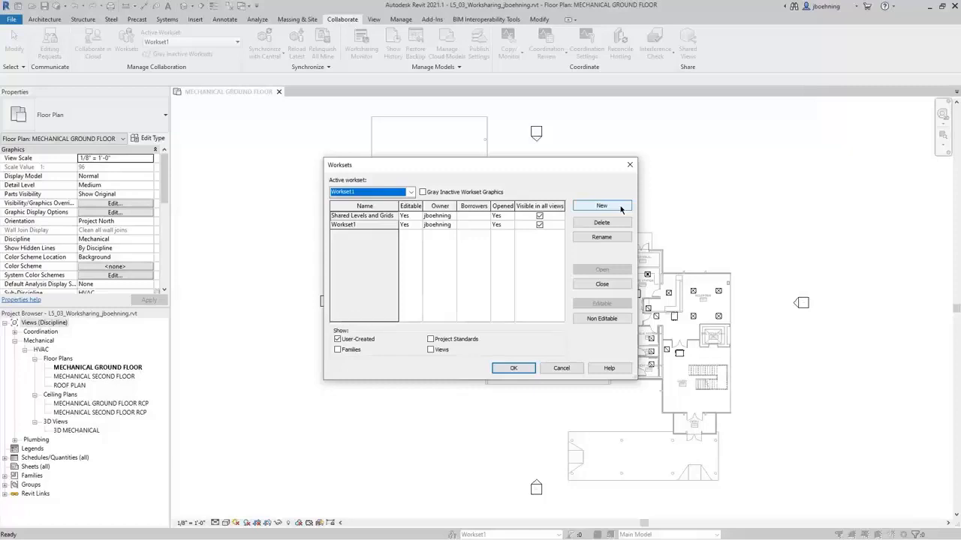
left_click(528, 368)
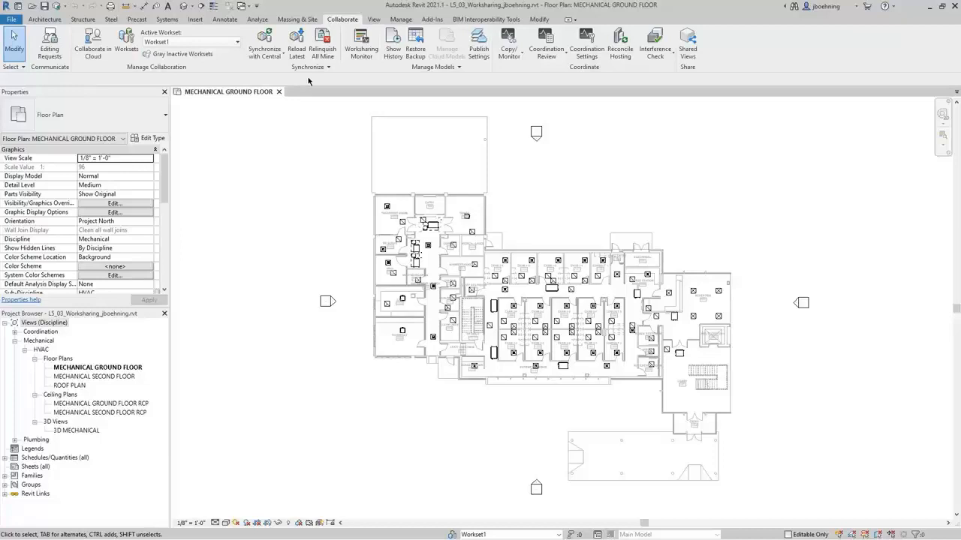
Synchronize the local file with the central model, relinquishing the user-created worksets and saving the local file
left_click(275, 58)
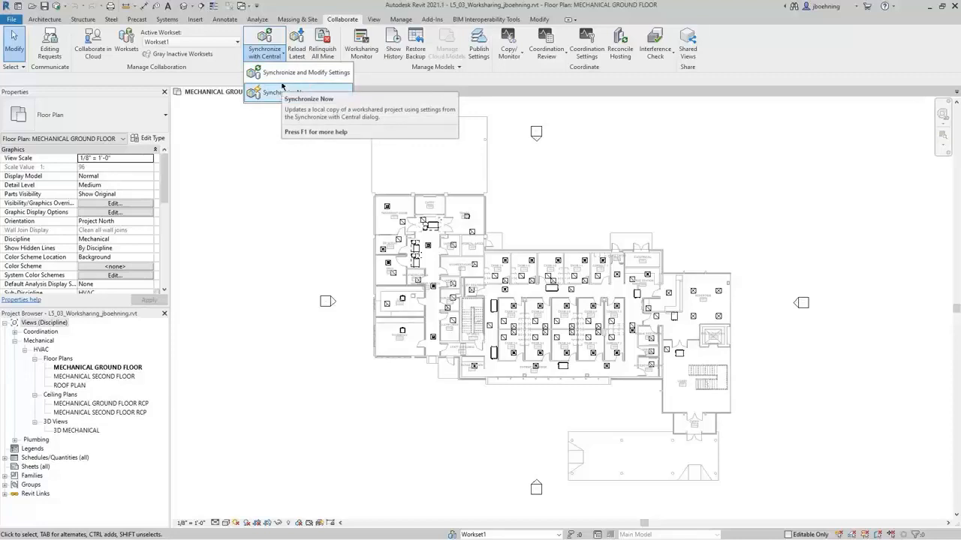
left_click(282, 80)
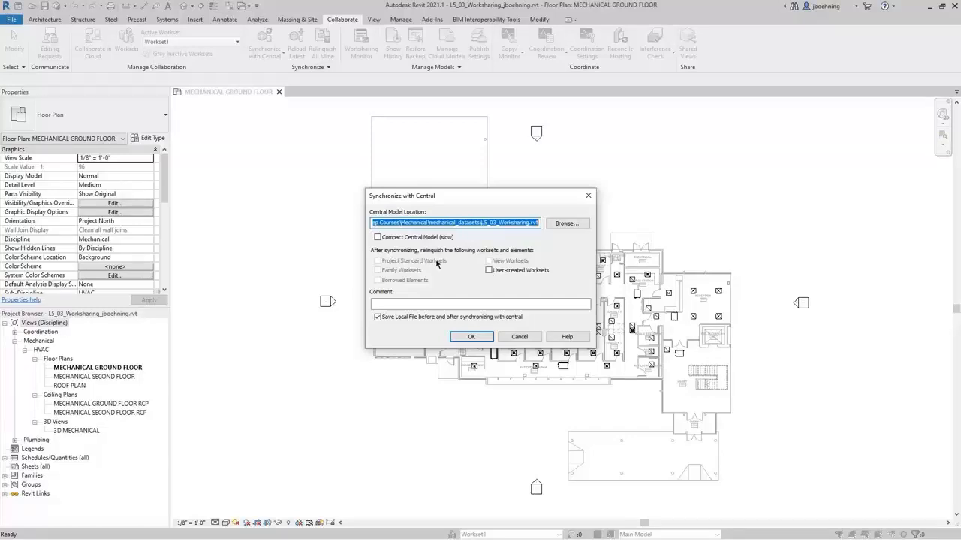
left_click(490, 272)
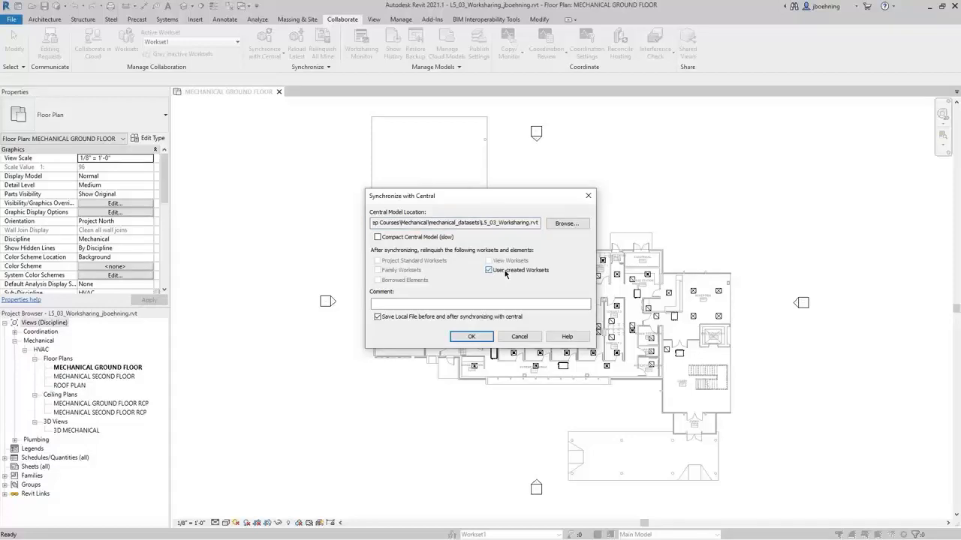
left_click(480, 338)
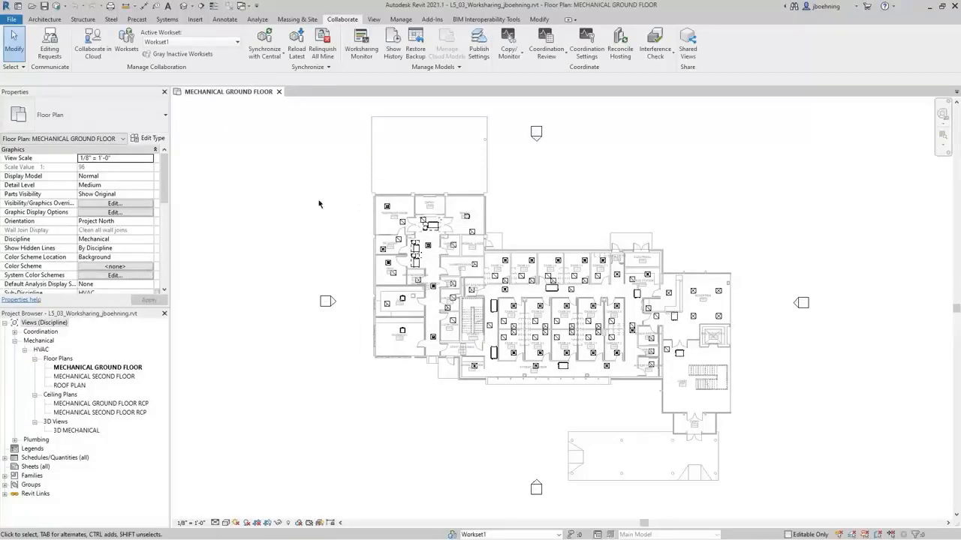
Synchronize with the central model once more, and recheck the relinquish options without running another synchronization
left_click(270, 43)
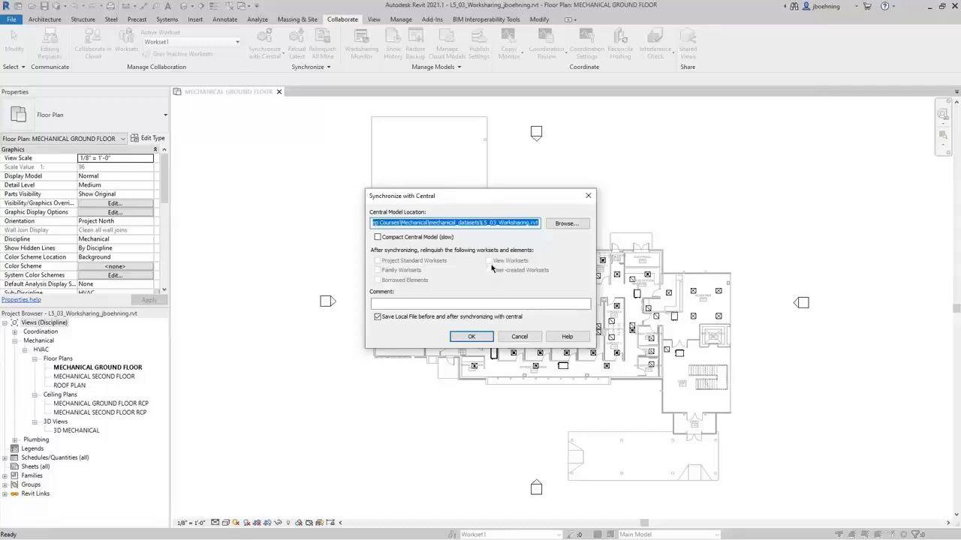
left_click(474, 337)
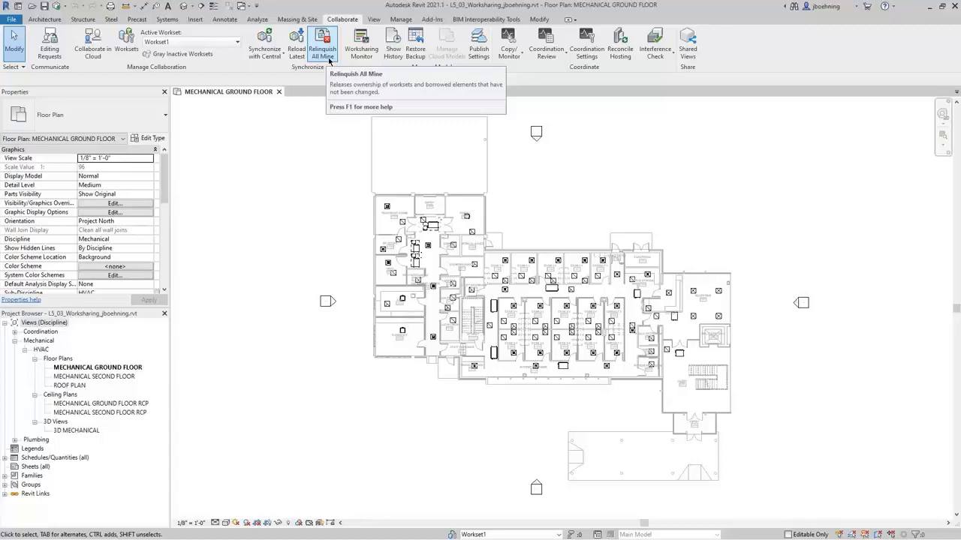
left_click(274, 45)
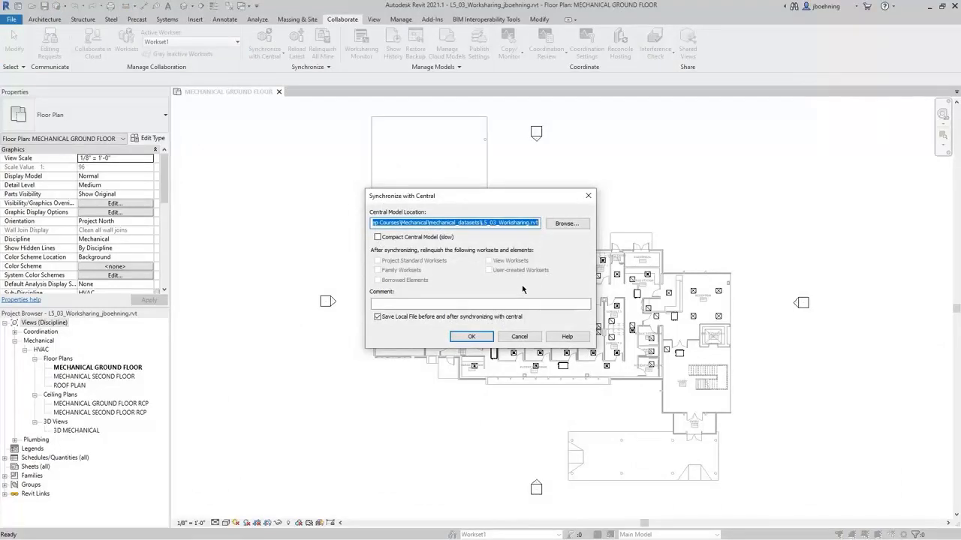
left_click(524, 338)
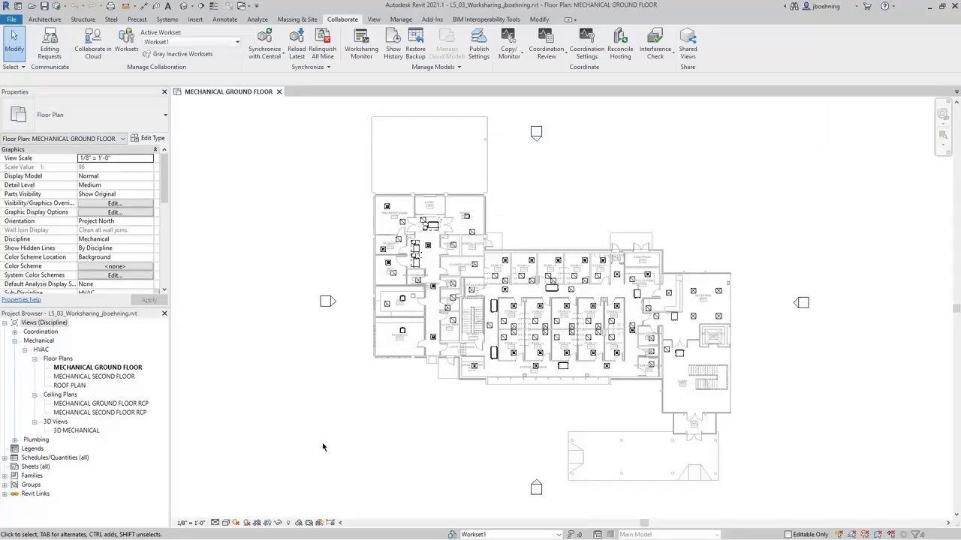
Turn on the Worksets worksharing display in the ground floor plan and check the workset of the equipment in the lower-left room
left_click(299, 523)
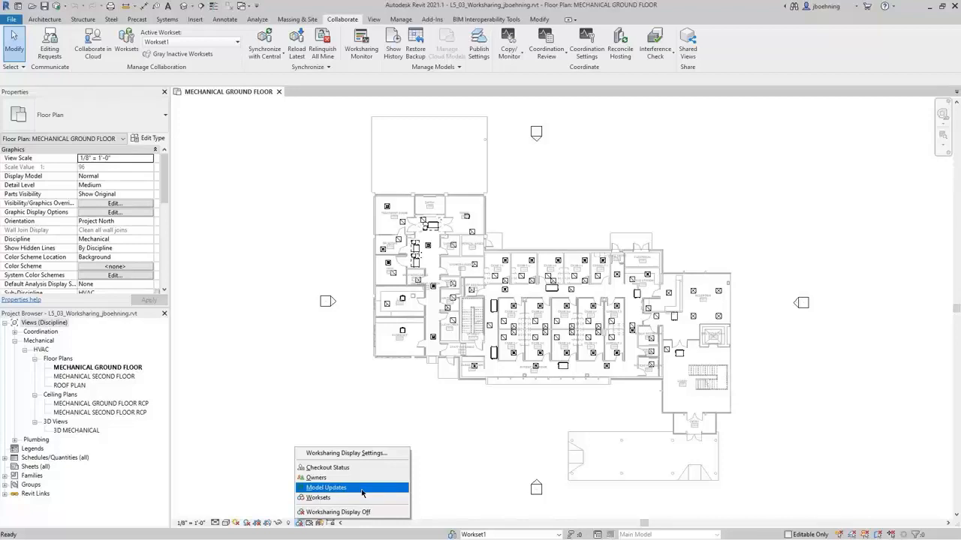
left_click(356, 499)
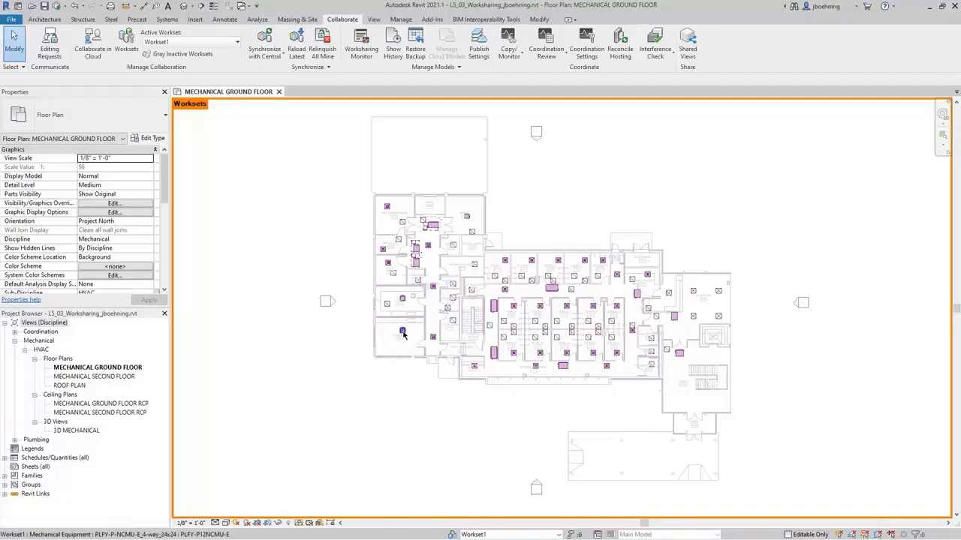
mouse_move(402, 334)
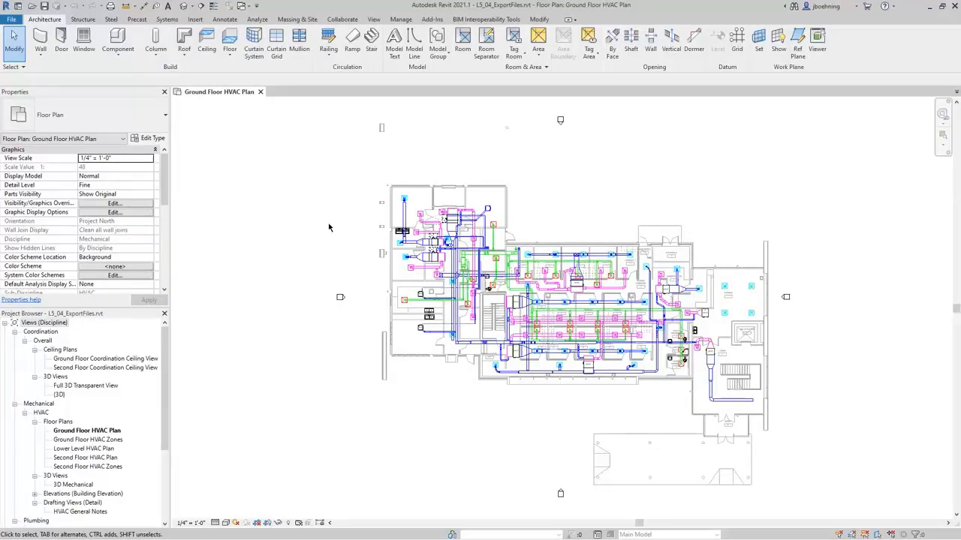
Review which export formats are available for the Ground Floor HVAC Plan in L5_04_ExportFiles.rvt without exporting
left_click(18, 21)
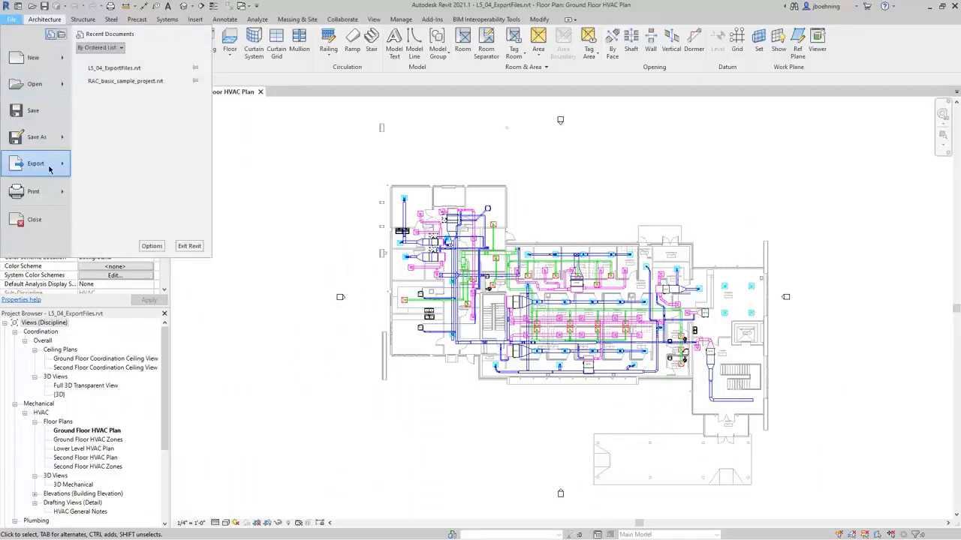
mouse_move(48, 169)
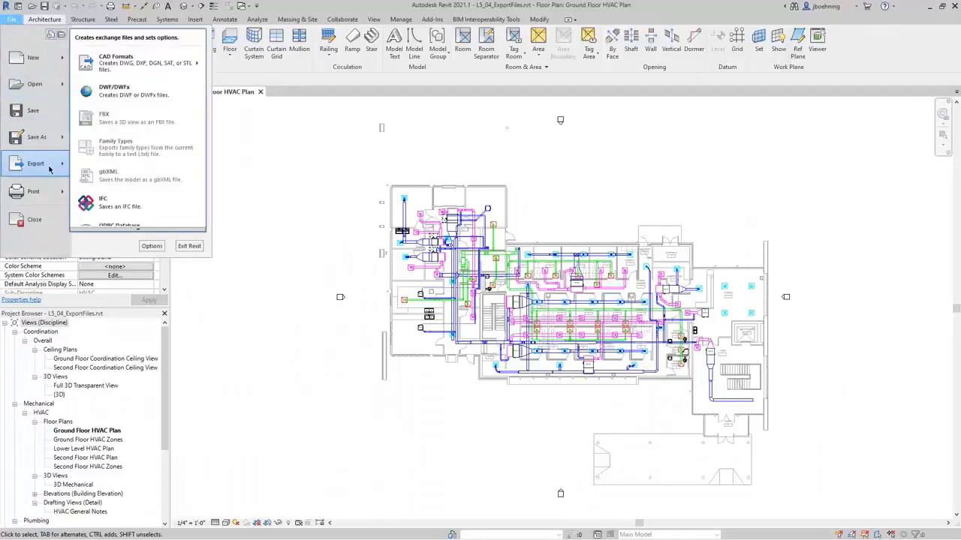
mouse_move(166, 75)
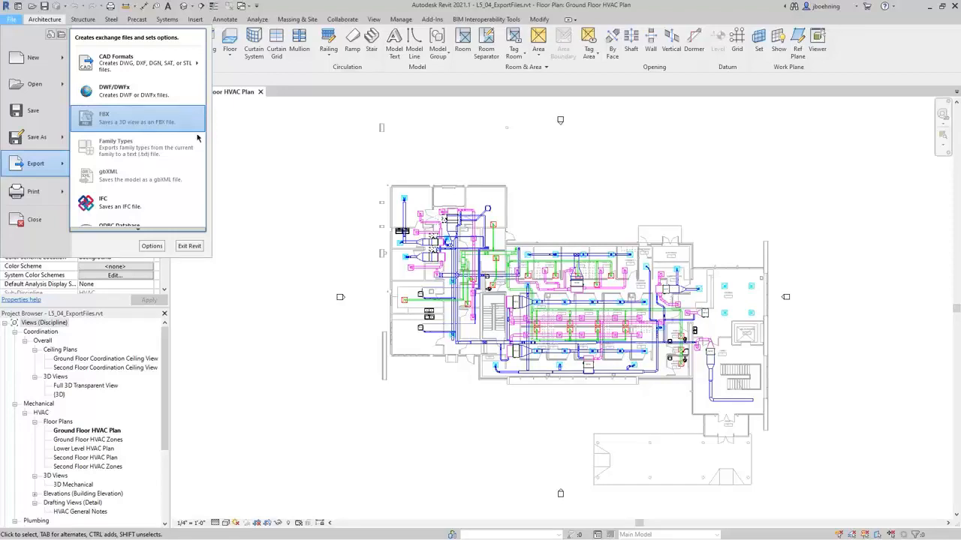
left_click(262, 287)
Open the {3D} view and review its available export formats, including the report types
double_click(60, 394)
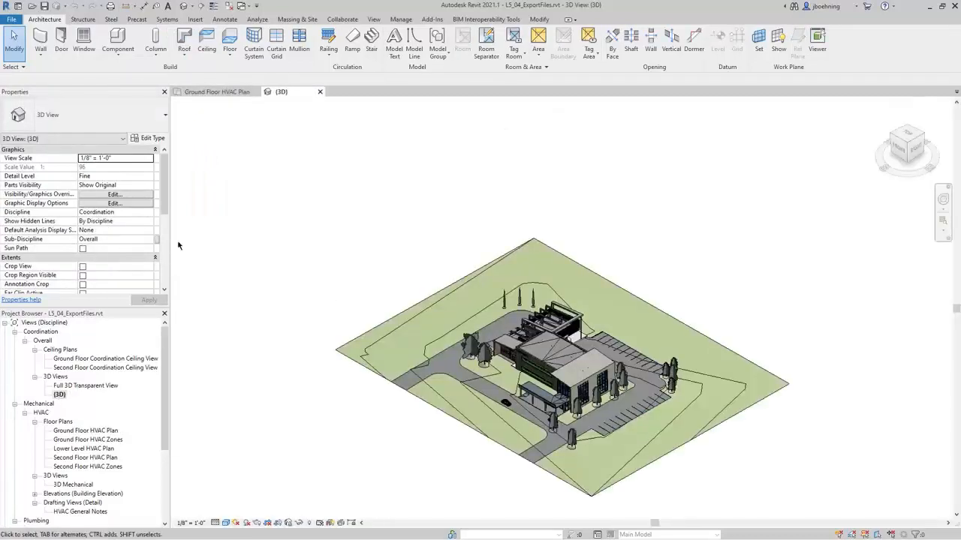
left_click(13, 21)
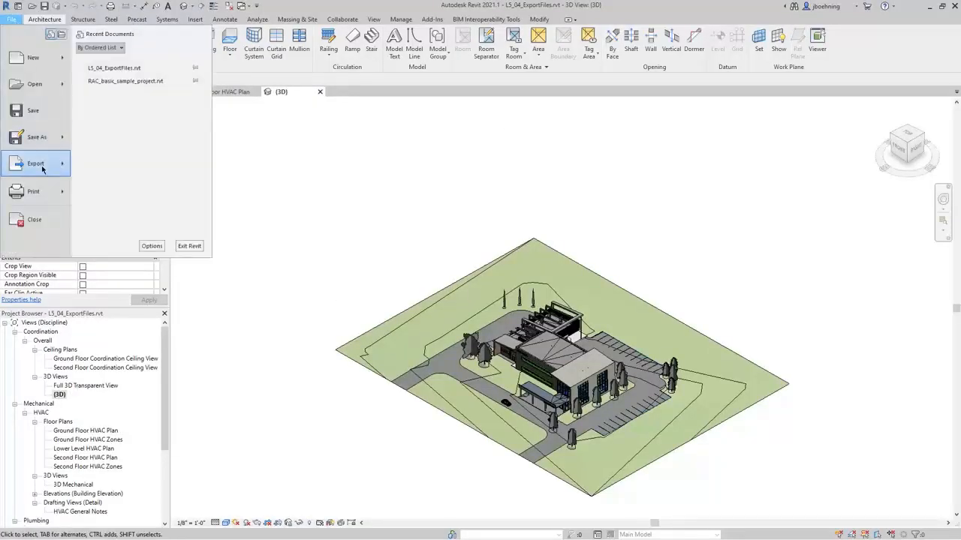
mouse_move(36, 163)
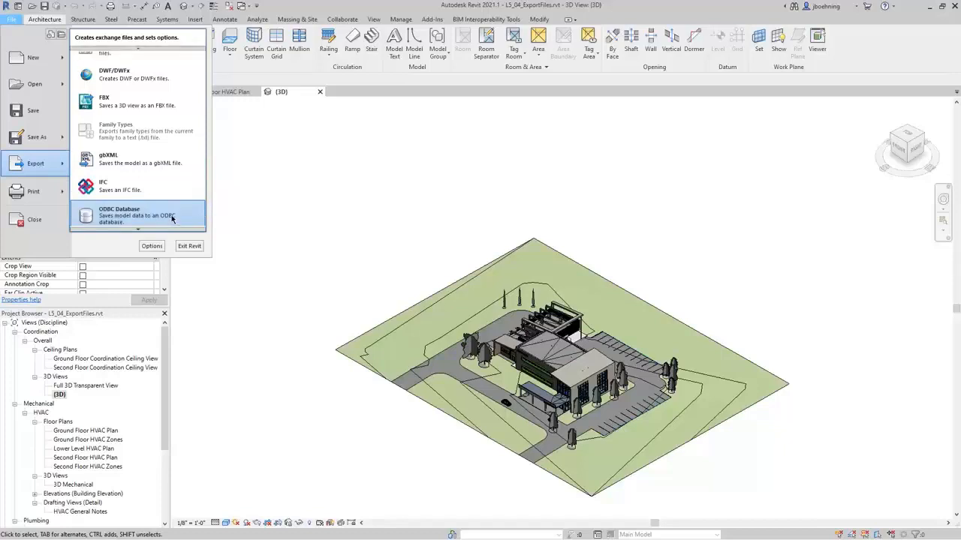
scroll(172, 214, "down", 3)
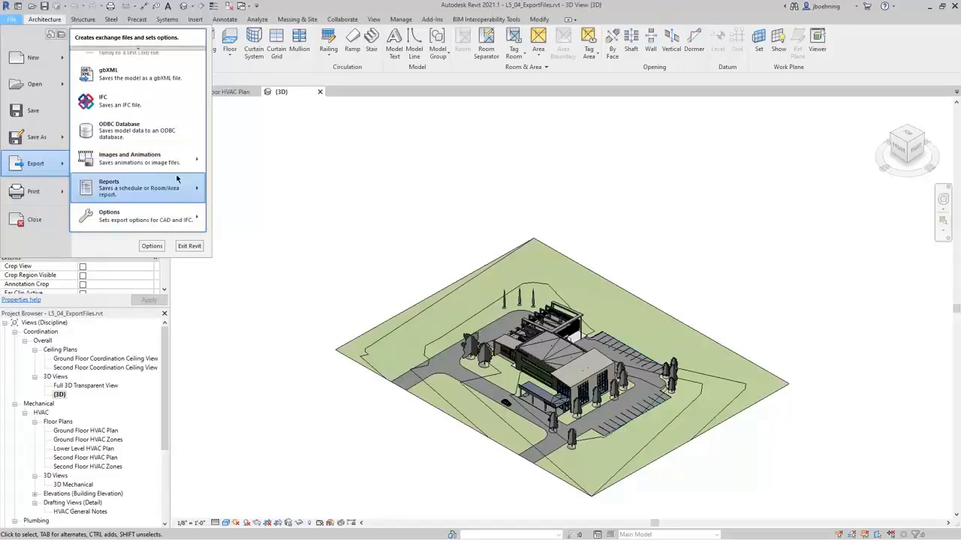
mouse_move(178, 173)
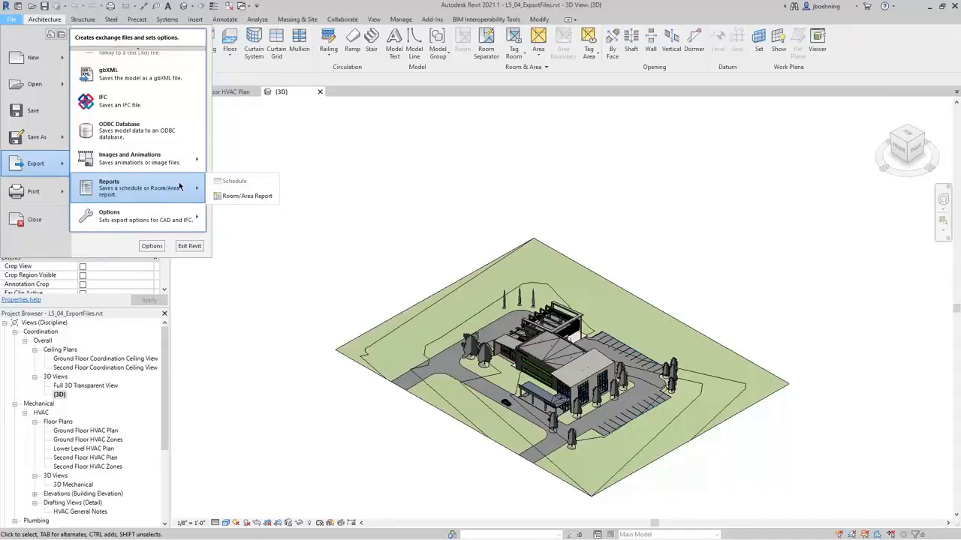
Open the Mechanical Equipment Schedule from the project's schedules
left_click_drag(165, 345, 167, 415)
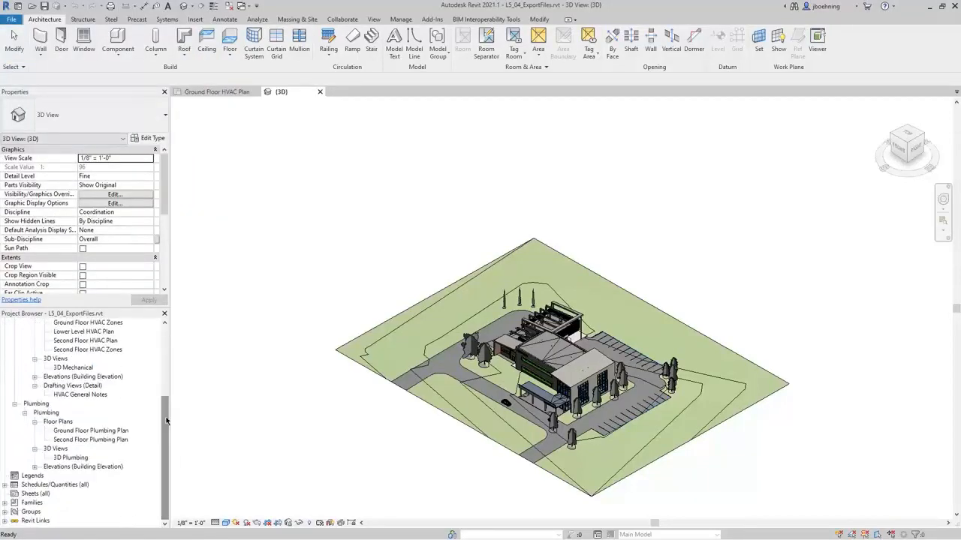
left_click(5, 485)
left_click(78, 504)
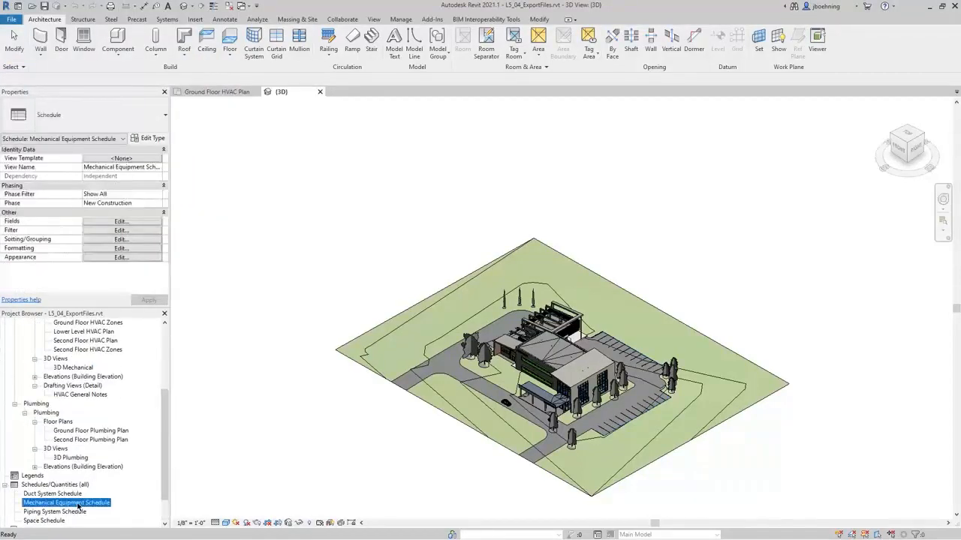
double_click(78, 505)
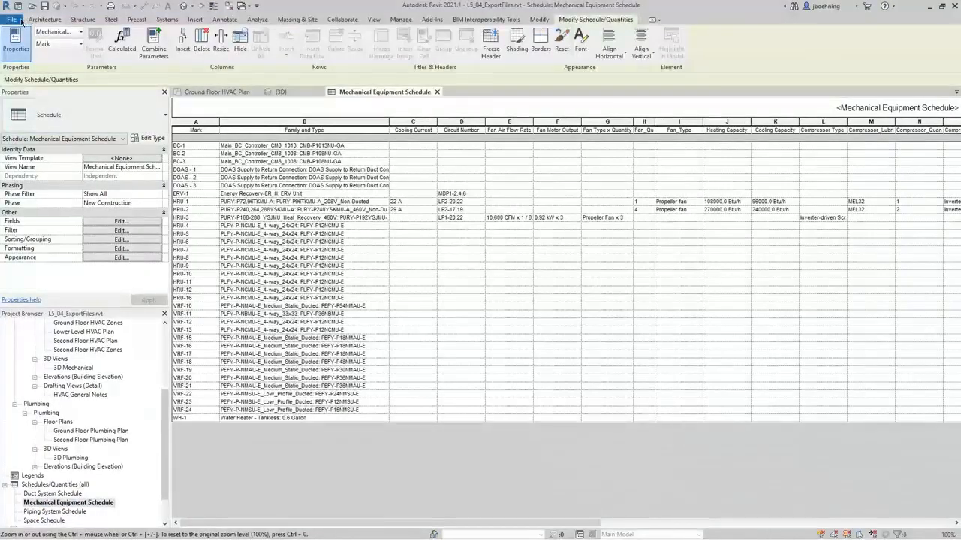
Check the report export settings for the Mechanical Equipment Schedule as delimited text, closing without saving a file
left_click(21, 21)
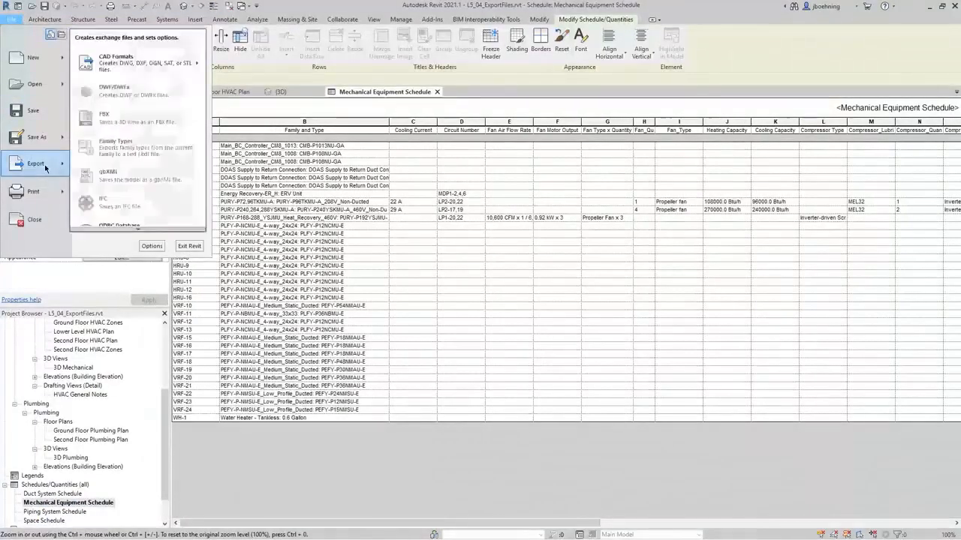
scroll(150, 208, "down", 3)
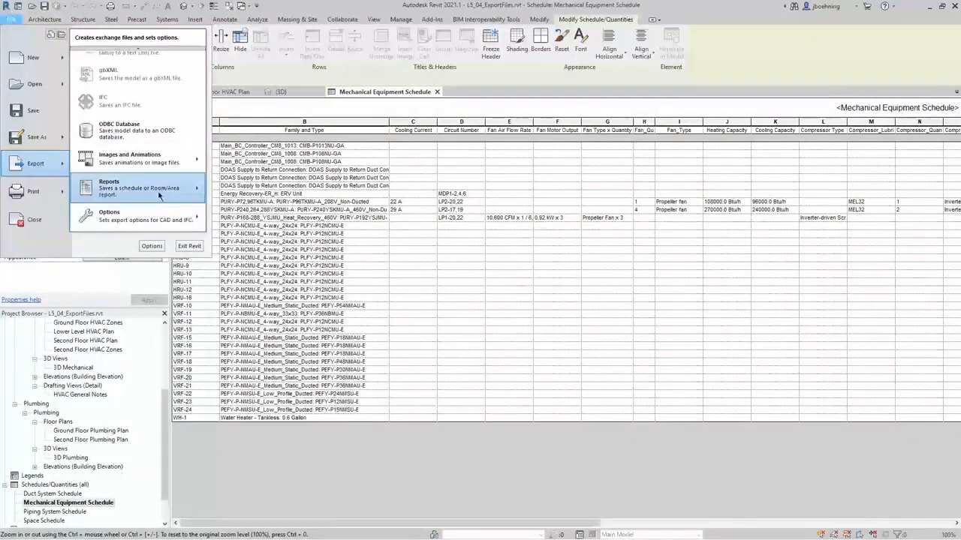
left_click(224, 182)
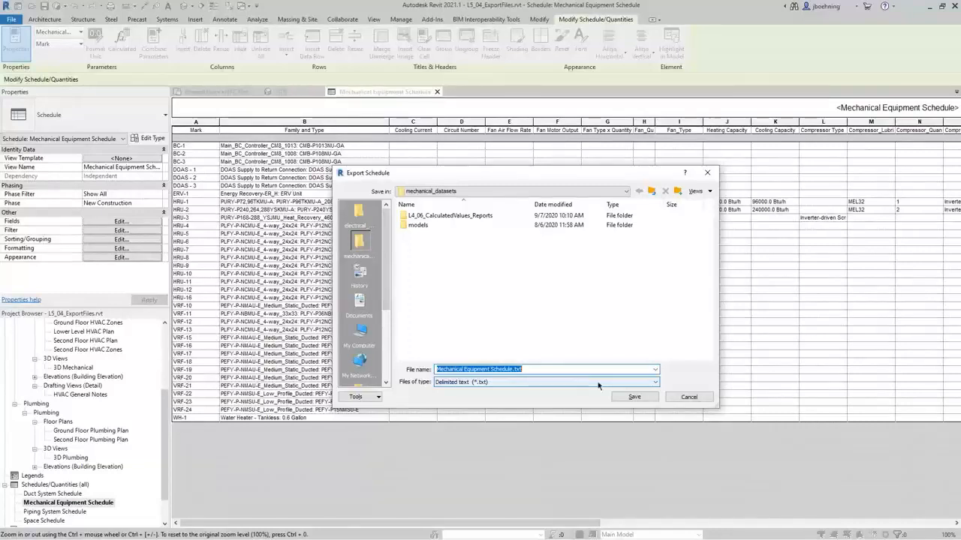
left_click(688, 397)
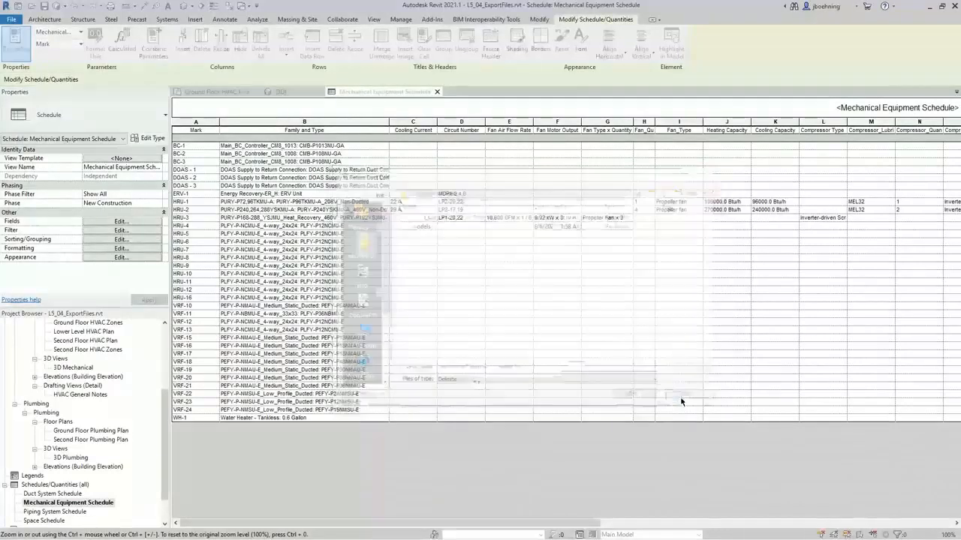
Switch to the Ground Floor HVAC Plan and open the DWG/DXF export setups
left_click(197, 92)
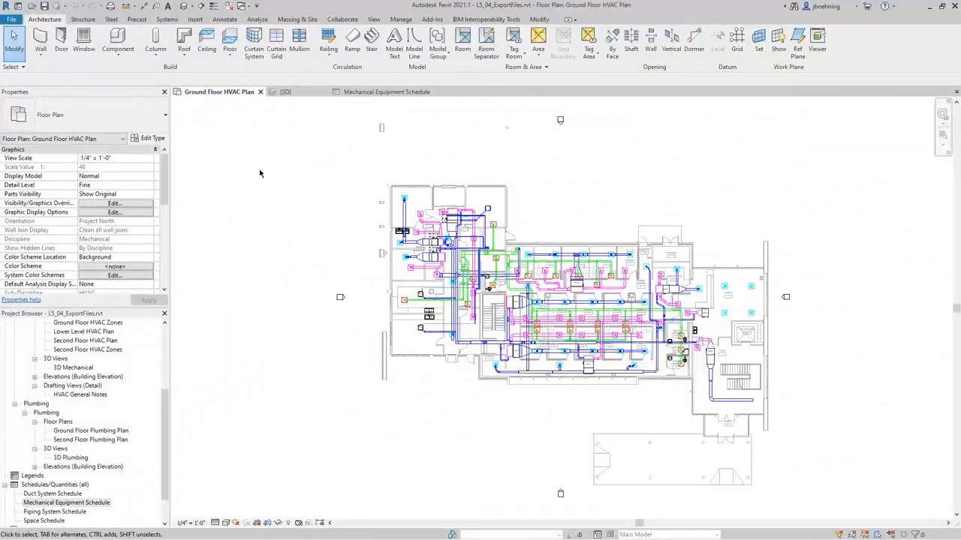
left_click(13, 21)
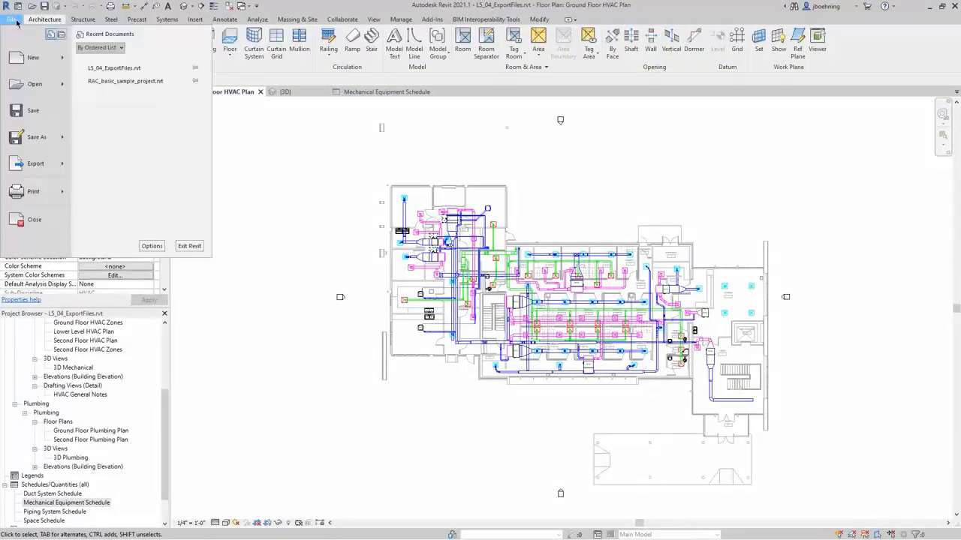
mouse_move(48, 171)
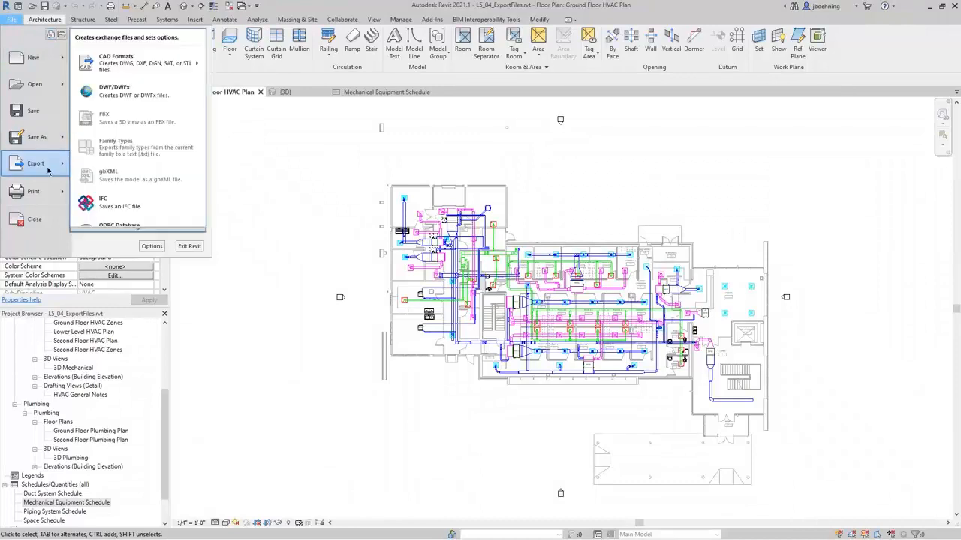
scroll(154, 224, "down", 3)
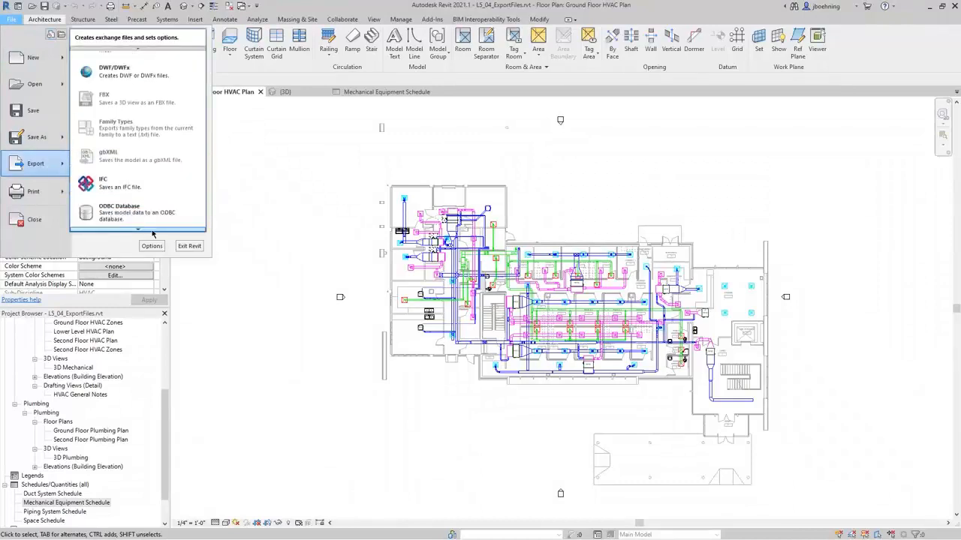
mouse_move(153, 229)
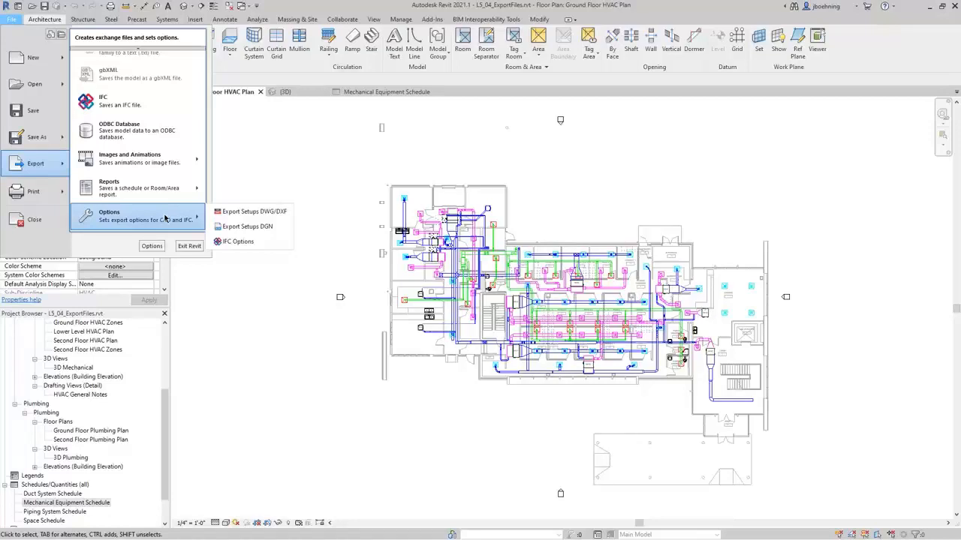
left_click(230, 213)
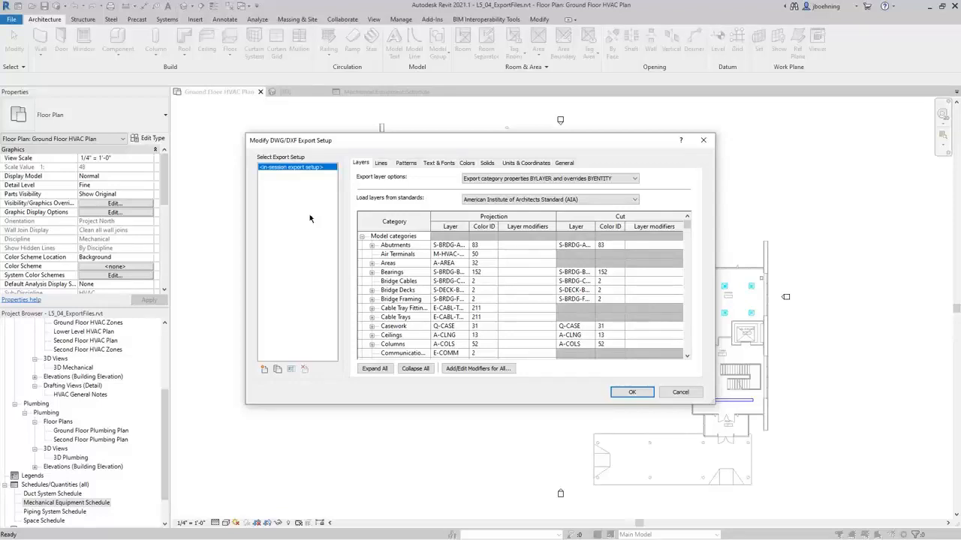
Review the export layer options and choose American Institute of Architects Standard (AIA) as the standard for loading layers
left_click(634, 179)
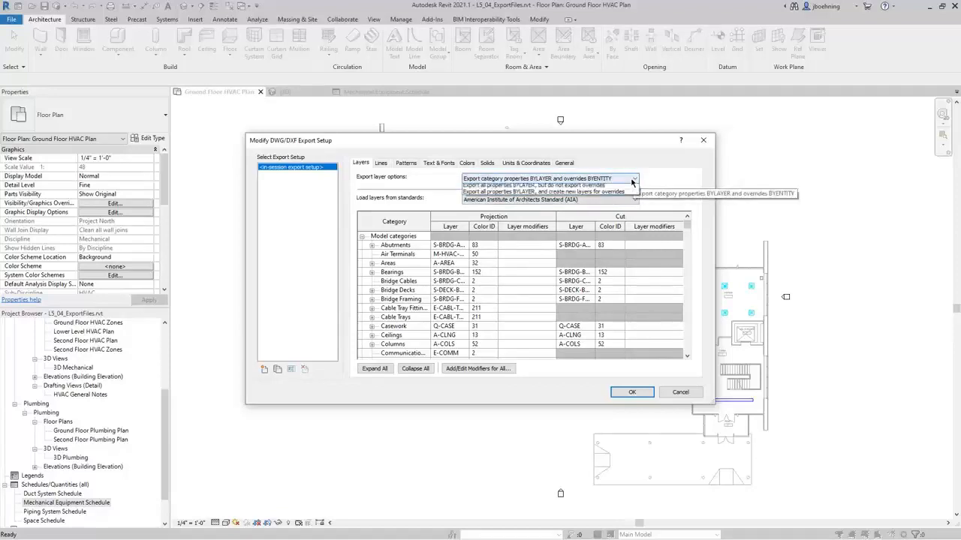
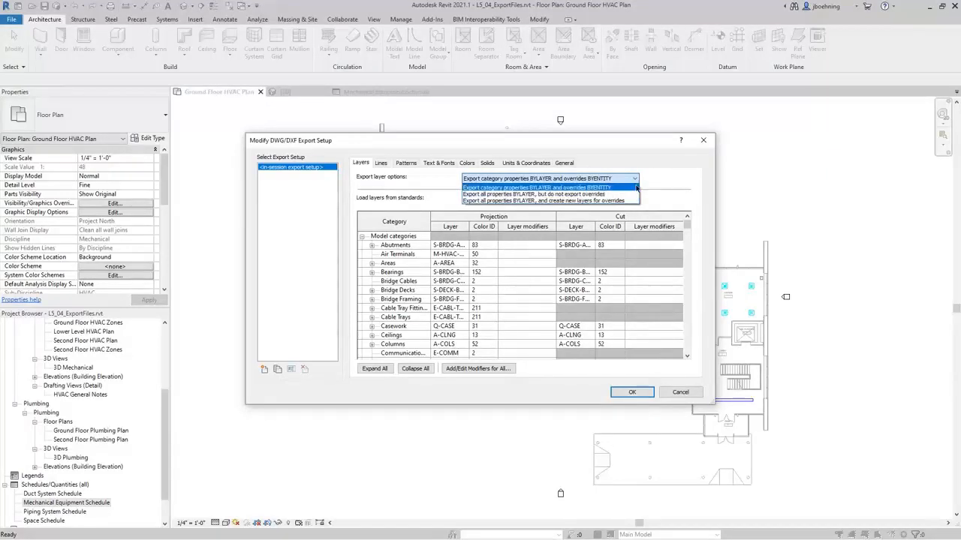
left_click(635, 180)
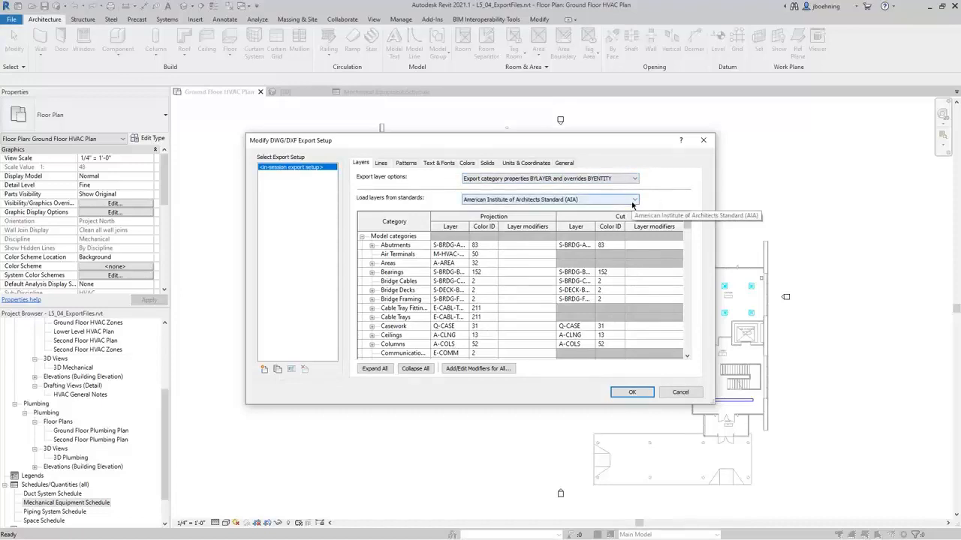
left_click(632, 200)
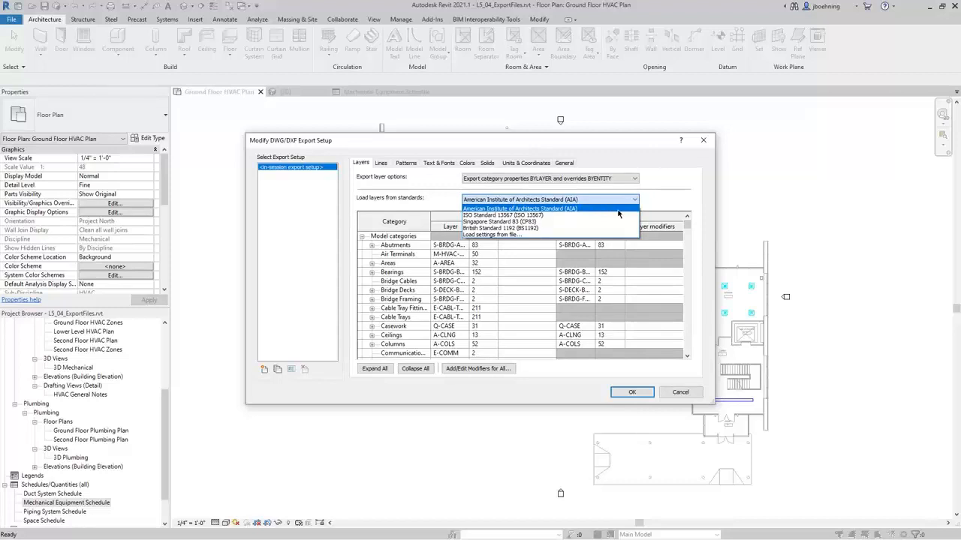
left_click(618, 210)
left_click(510, 287)
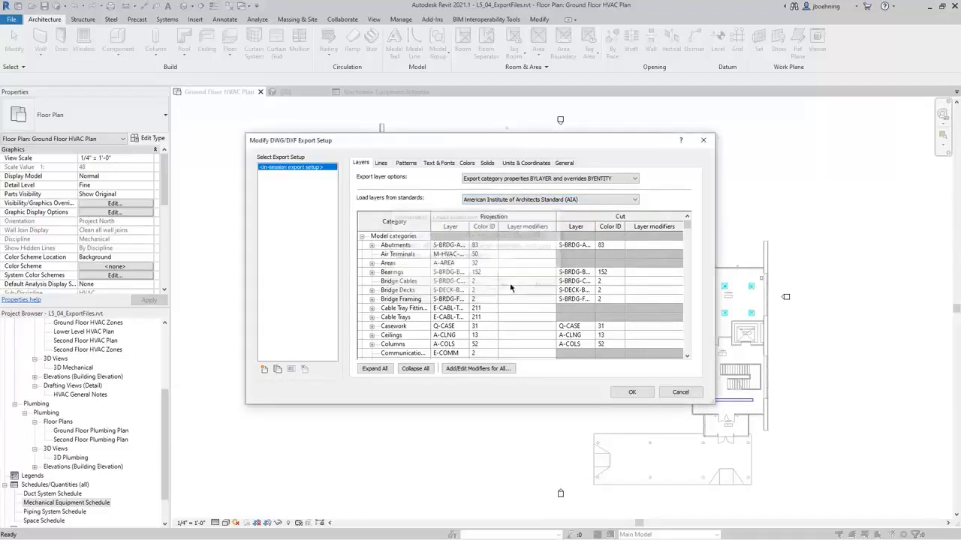
Examine the projection layer names and color IDs assigned to the mechanical equipment annotation categories
left_click_drag(686, 226, 685, 295)
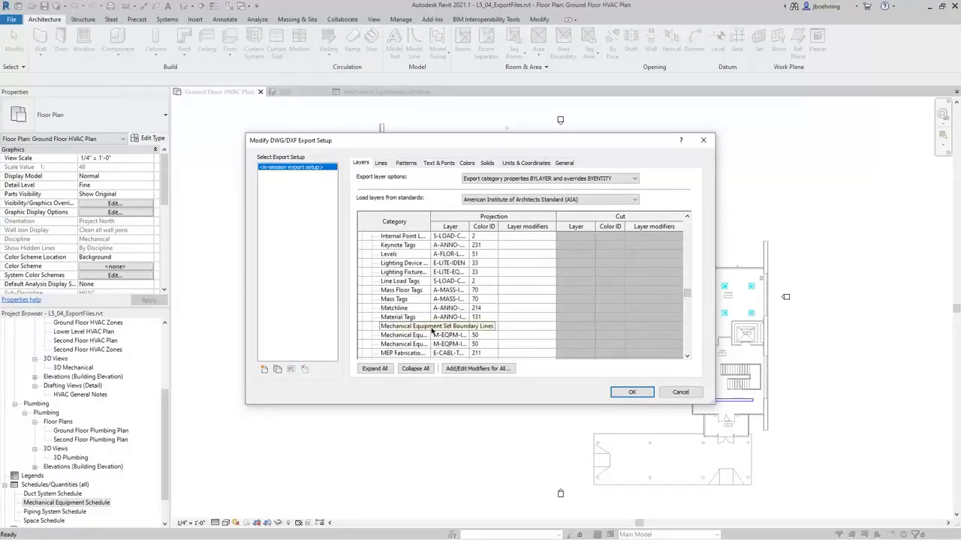
left_click(480, 328)
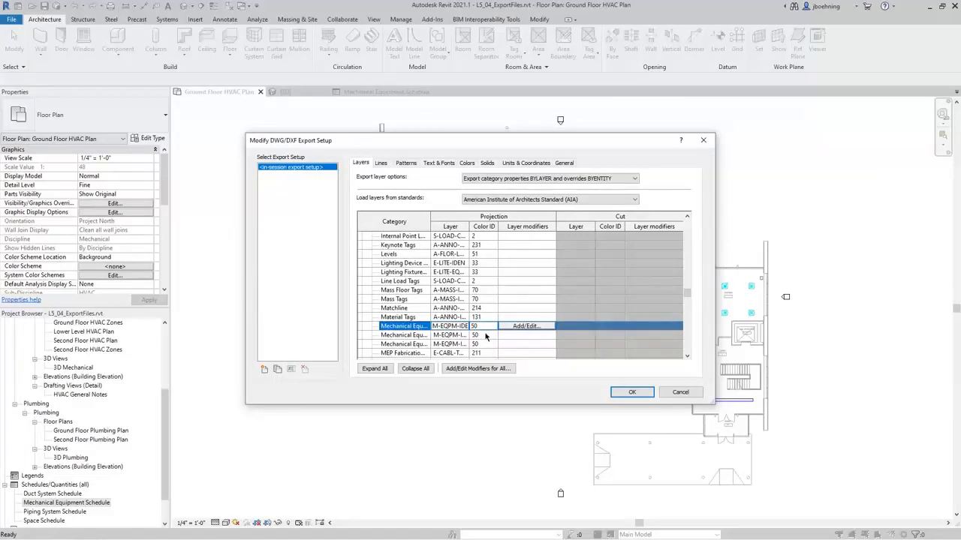
left_click(485, 337)
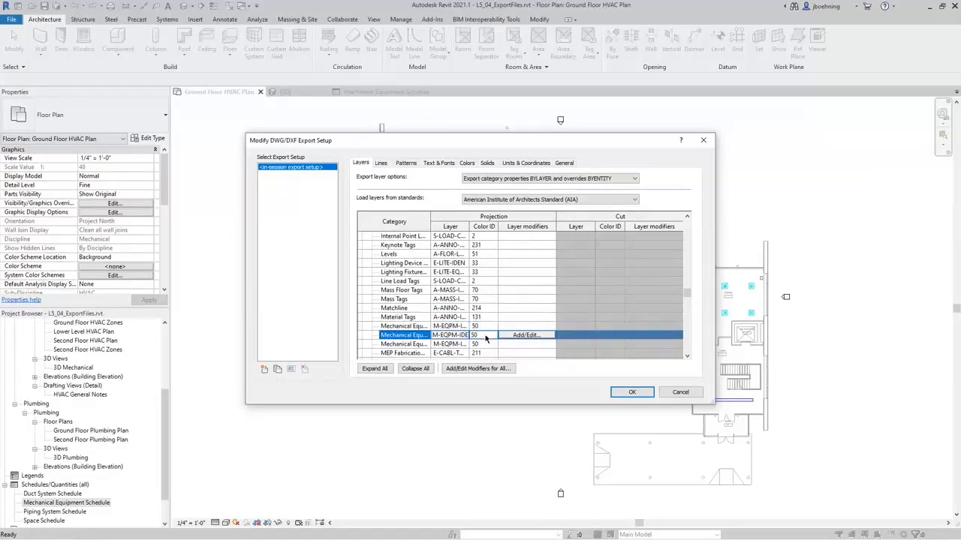
left_click(488, 345)
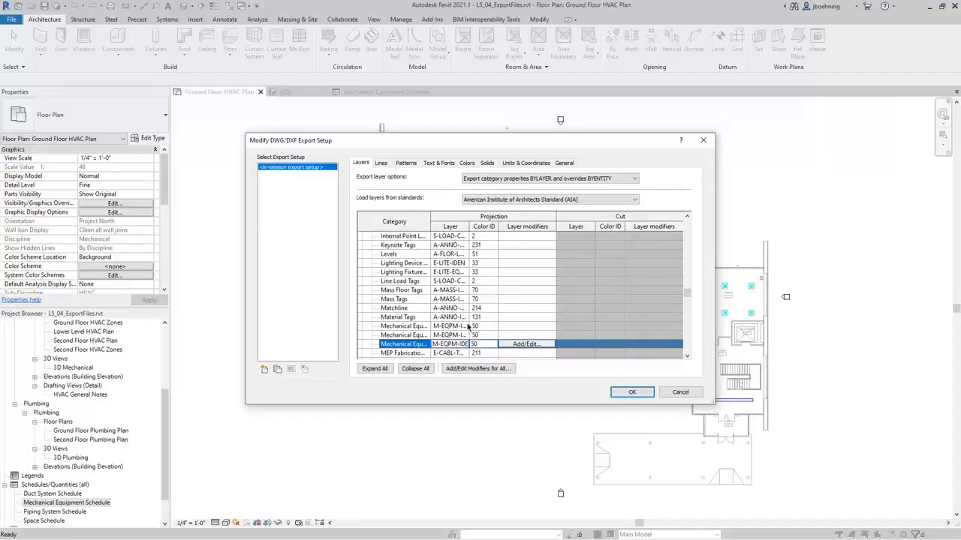
Review the export setup's settings for lines, patterns, text and fonts, colors, solids, and units and coordinates
left_click(383, 164)
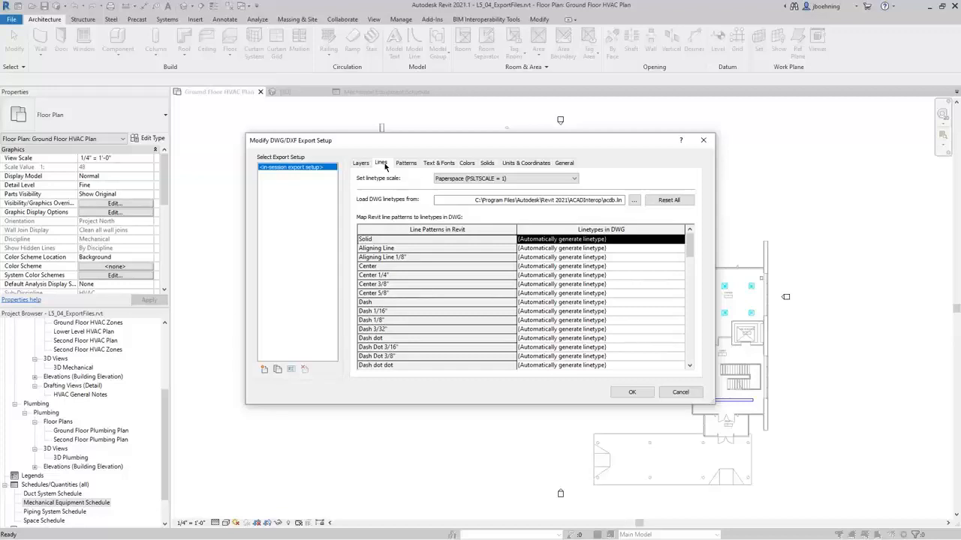
left_click(405, 164)
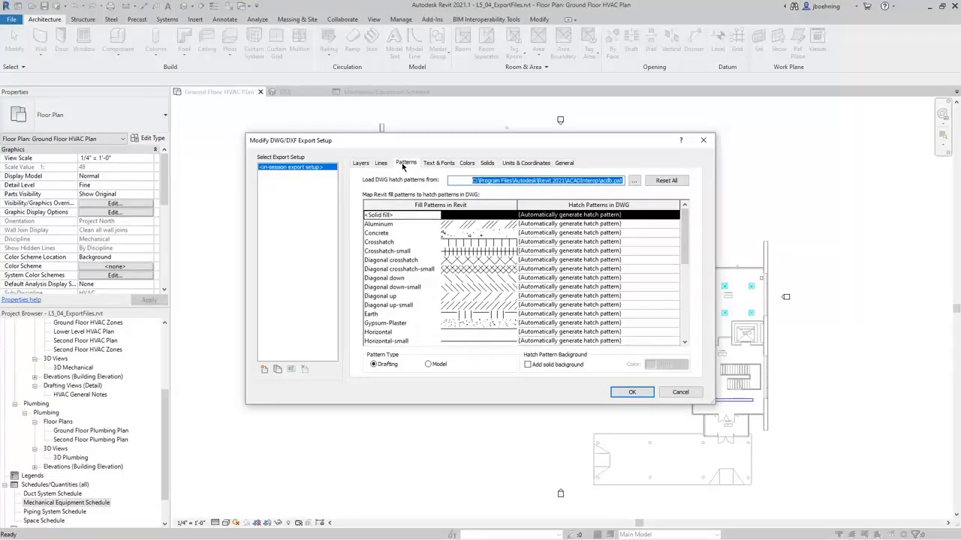
left_click(437, 164)
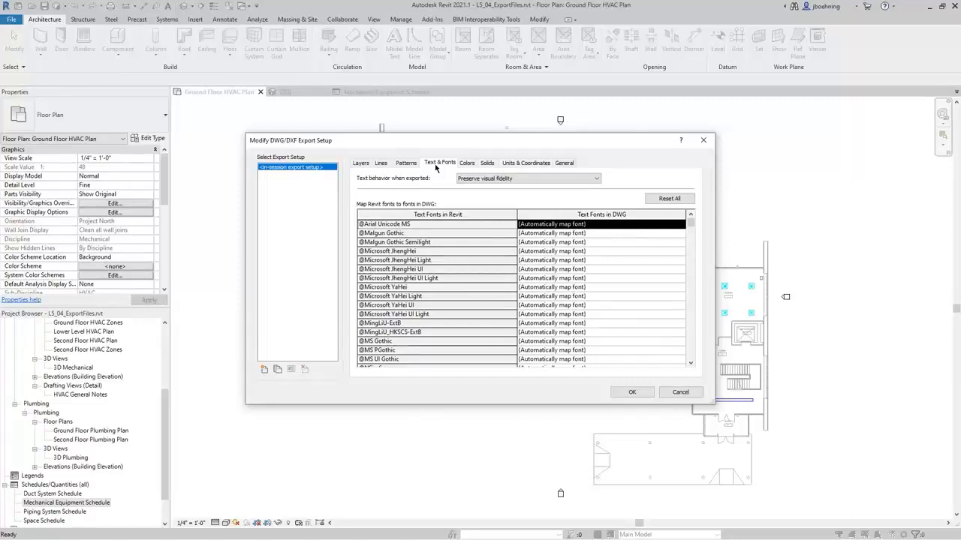
left_click(468, 164)
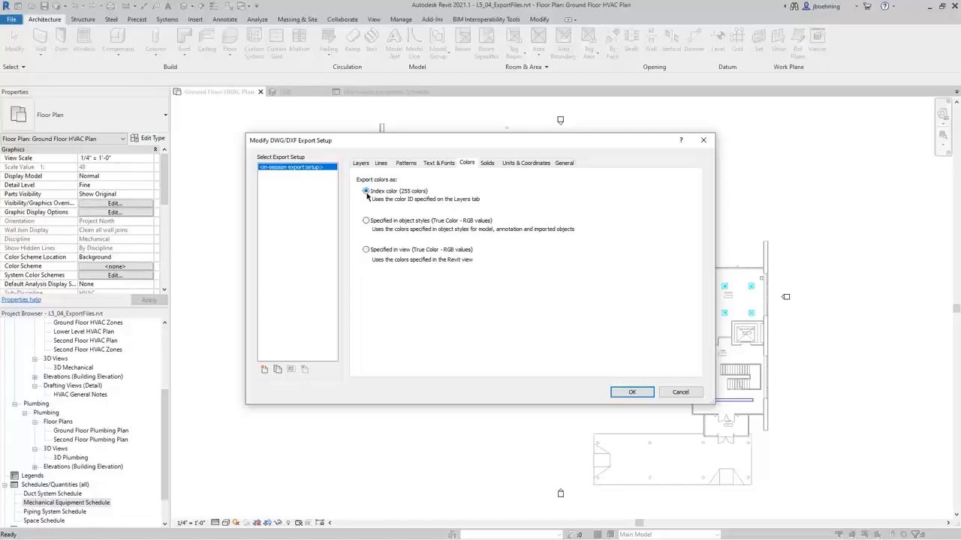
left_click(486, 163)
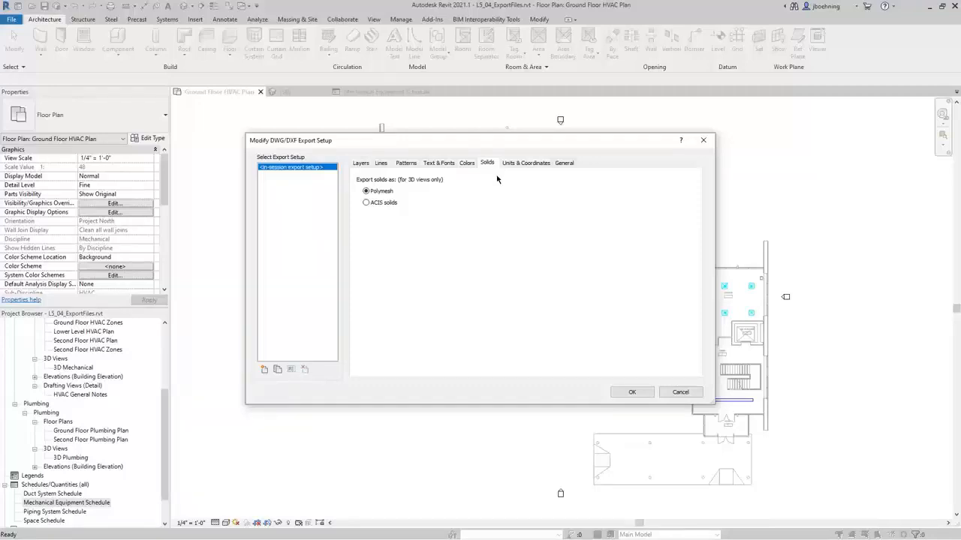
left_click(524, 165)
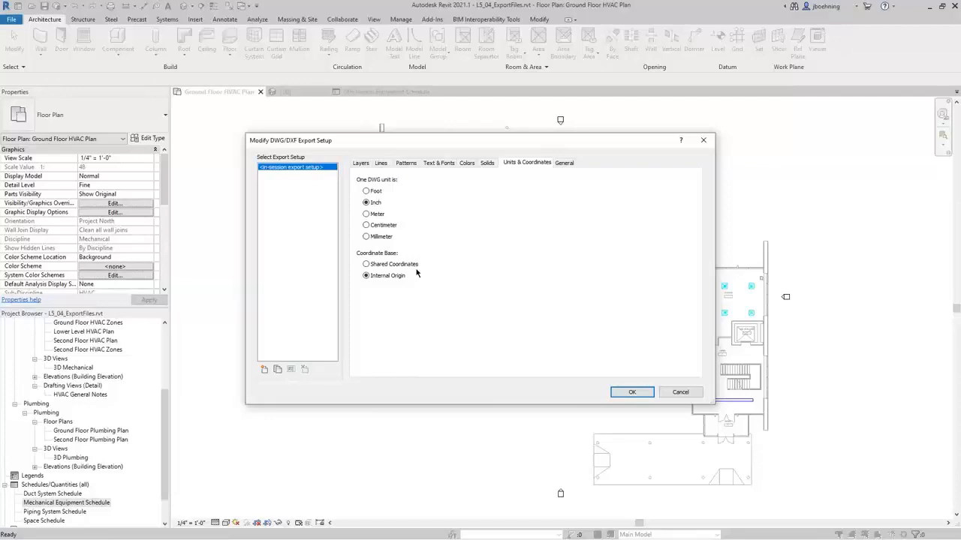
Check the general export options, keep AutoCAD 2018 Format as the file format, and accept the DWG/DXF export setup
left_click(565, 165)
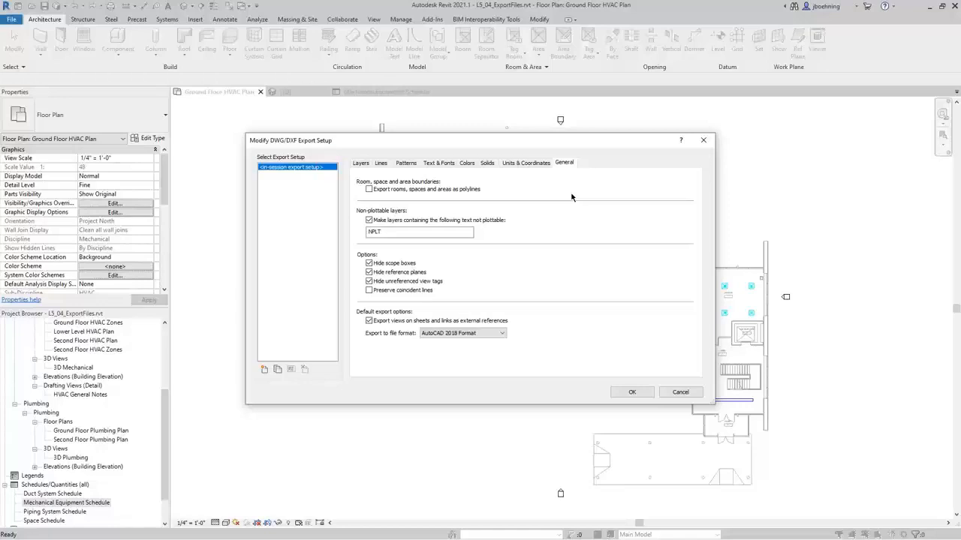
left_click(494, 336)
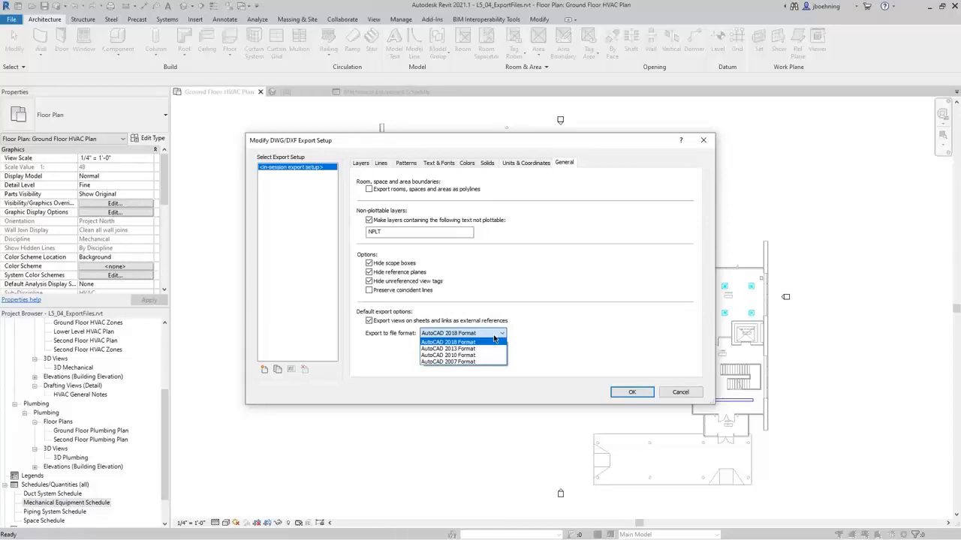
left_click(493, 338)
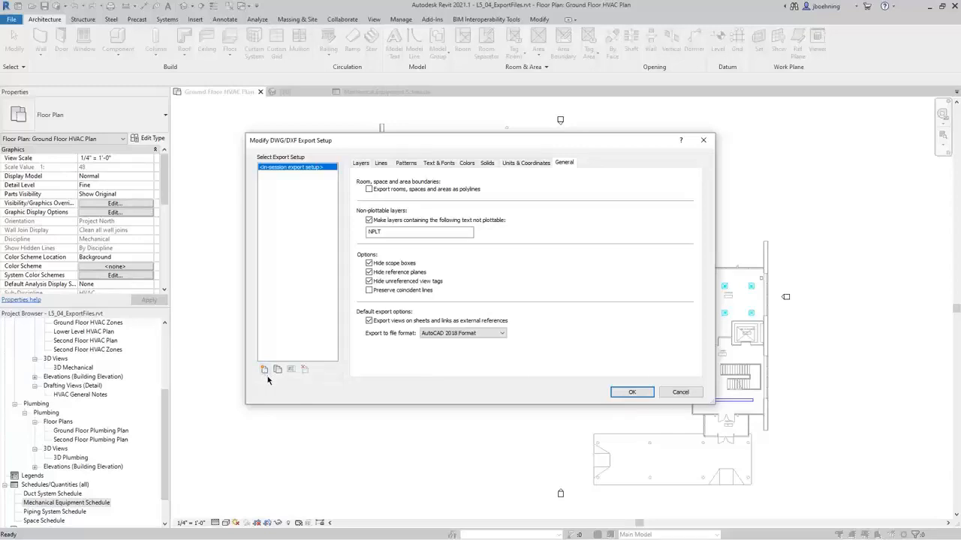
left_click(617, 394)
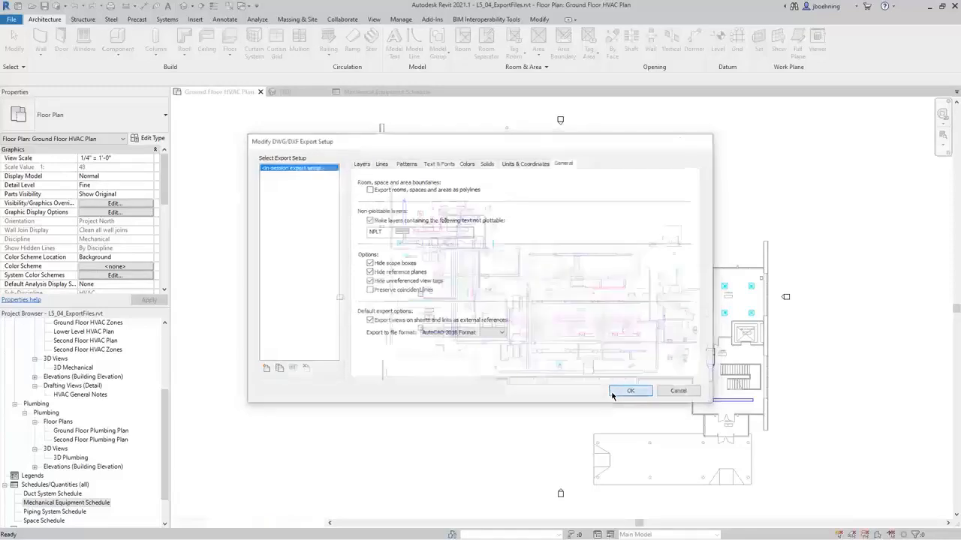
Start a DWG export of the Ground Floor HVAC Plan, keeping the in-session export setup and current view/sheet only
left_click(11, 18)
mouse_move(38, 168)
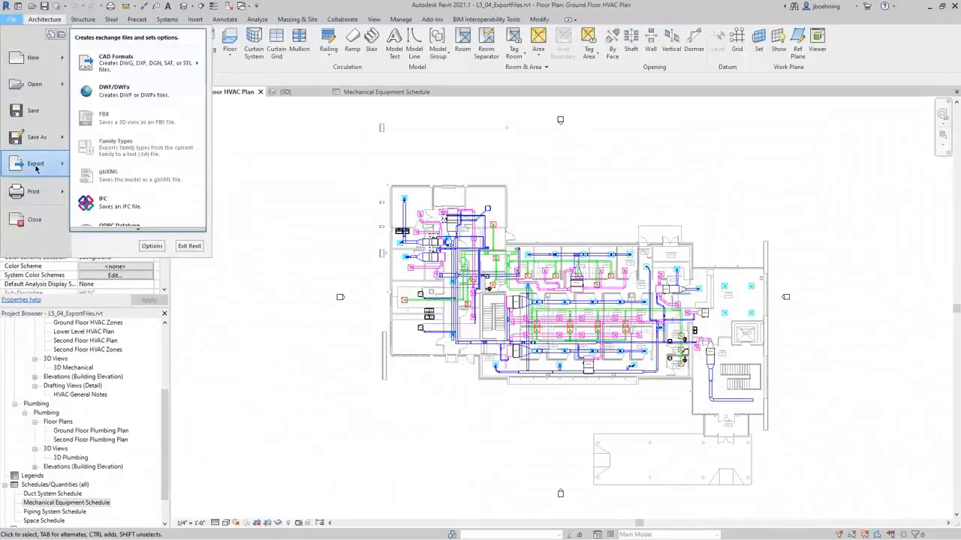
mouse_move(147, 65)
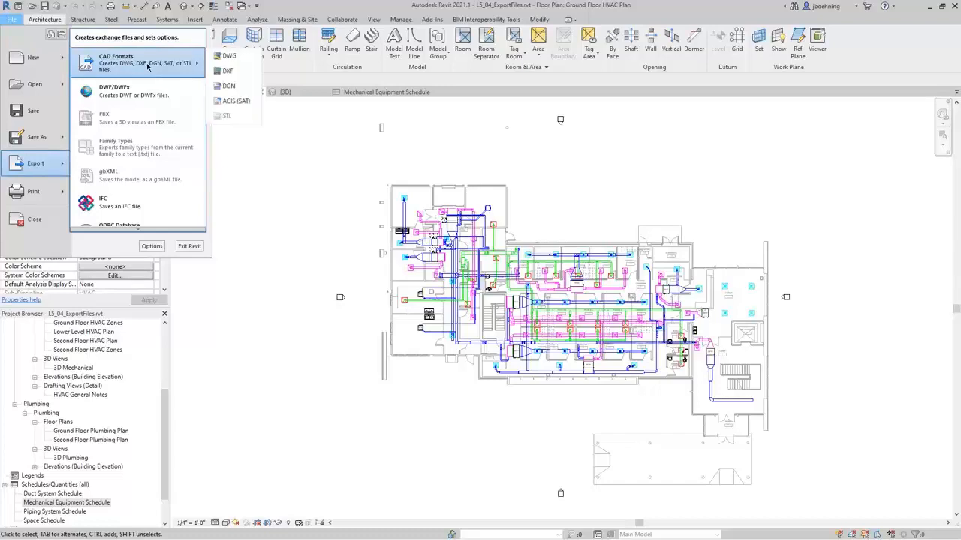
left_click(222, 58)
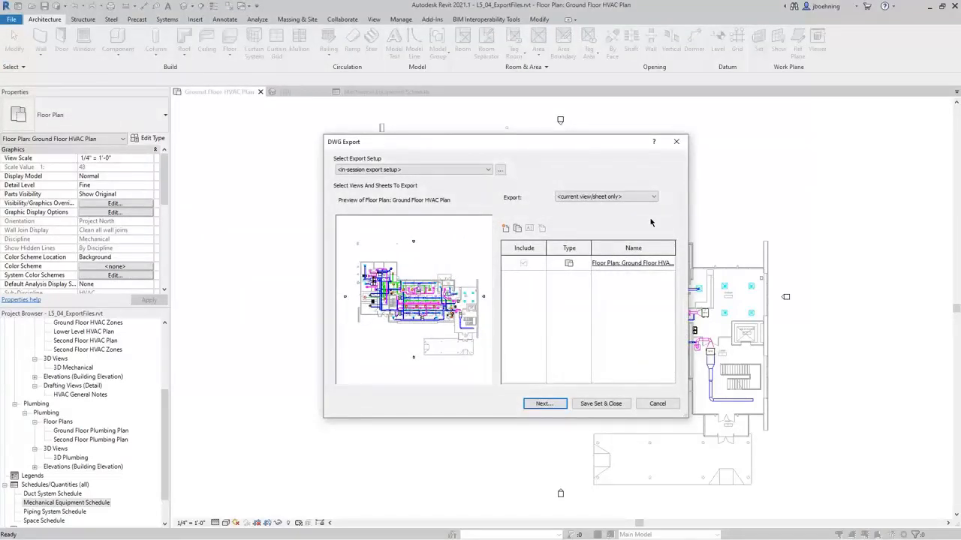
left_click(487, 172)
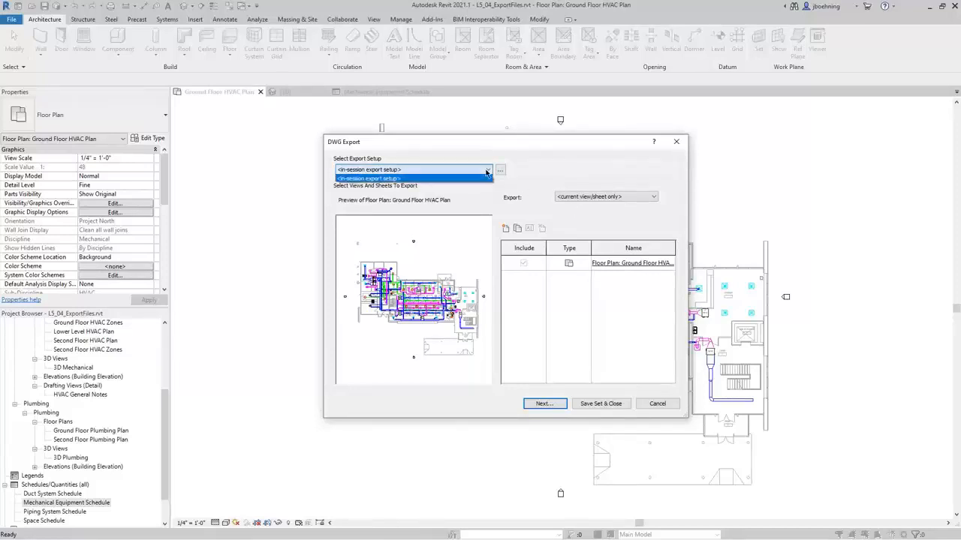
left_click(486, 172)
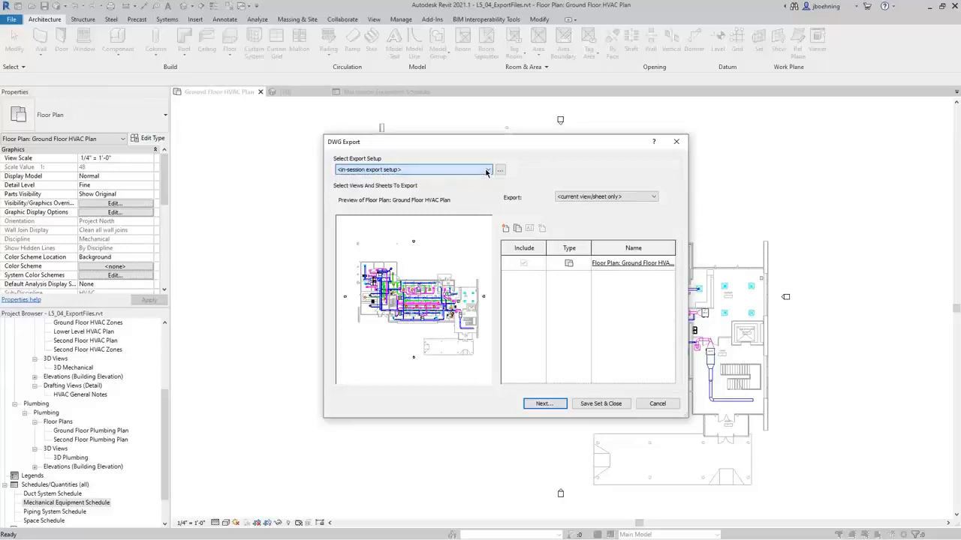
left_click(652, 198)
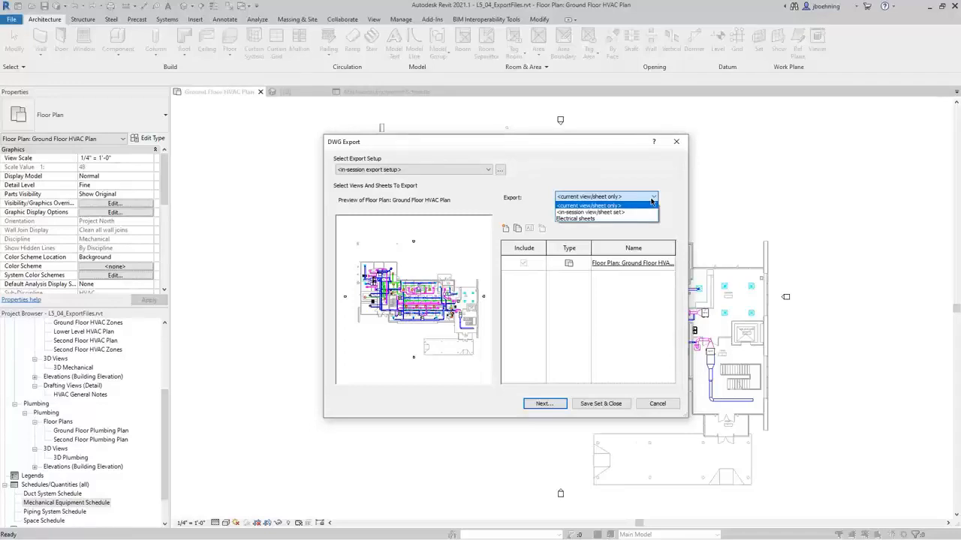
left_click(651, 201)
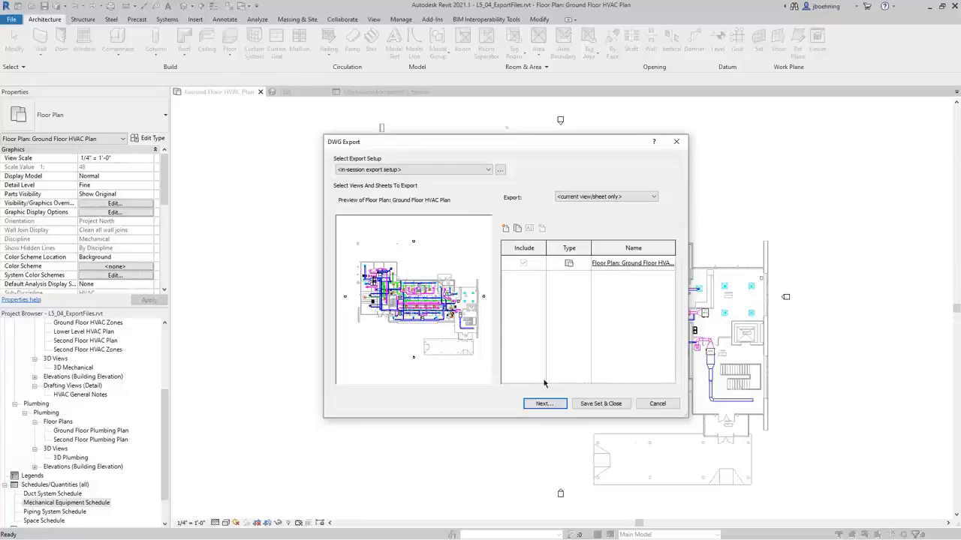
Export the plan to the mechanical_datasets folder as an AutoCAD 2018 DWG with Automatic - Long naming and links as external references
left_click(549, 405)
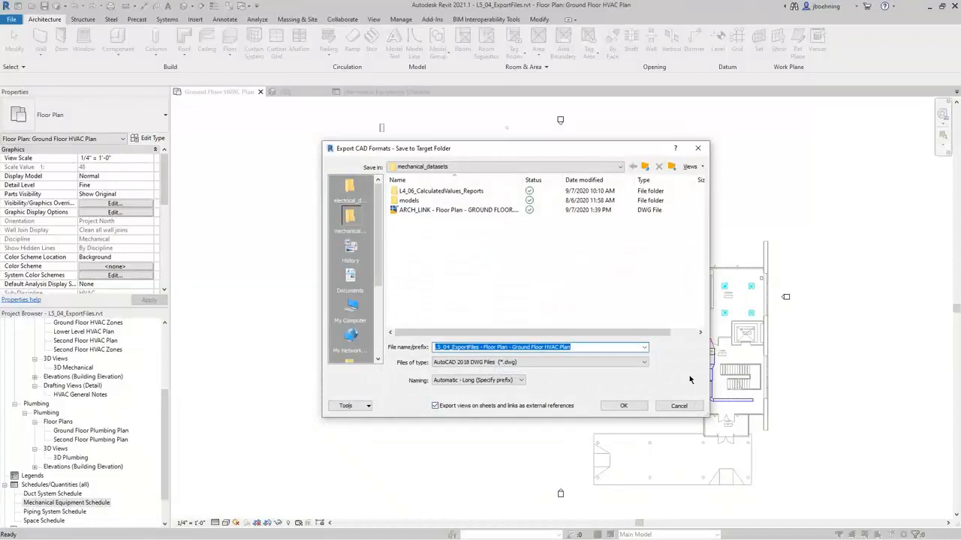
left_click(514, 380)
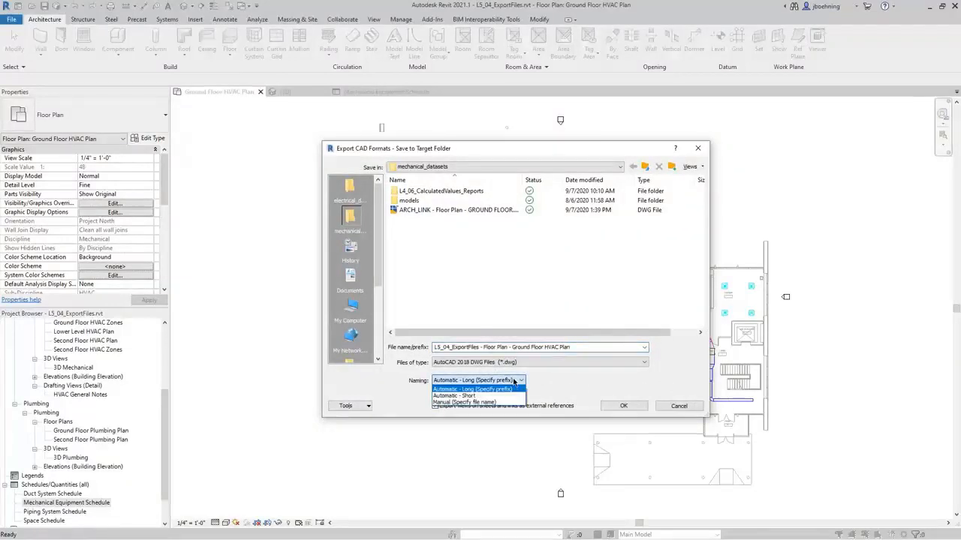
left_click(514, 380)
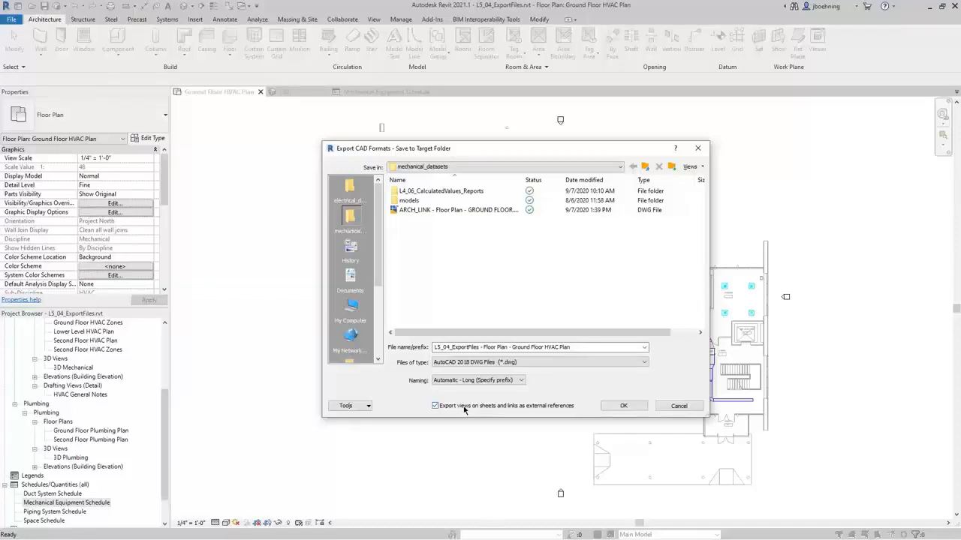
left_click(623, 406)
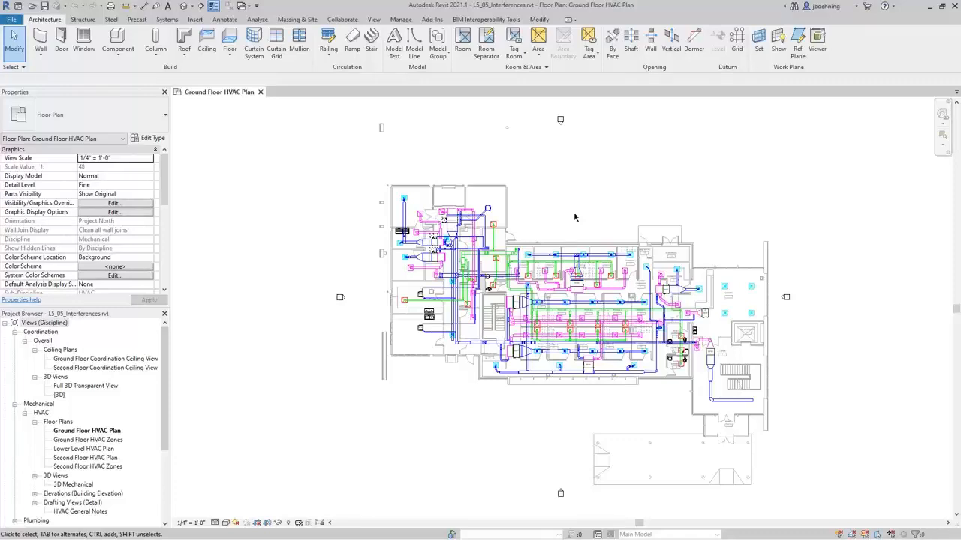
Set up an interference check in L5_05_Interferences.rvt with both category lists taken from Current Project
left_click(349, 23)
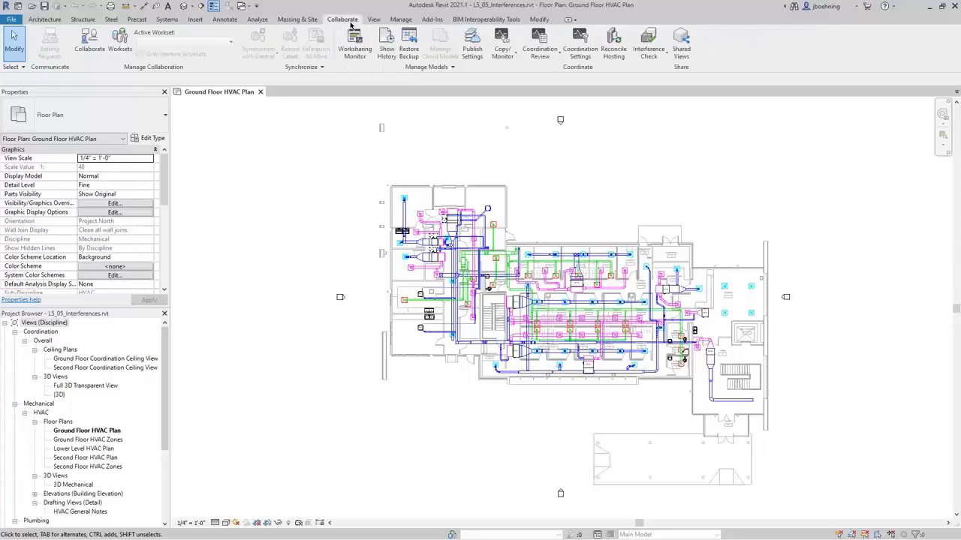
left_click(663, 58)
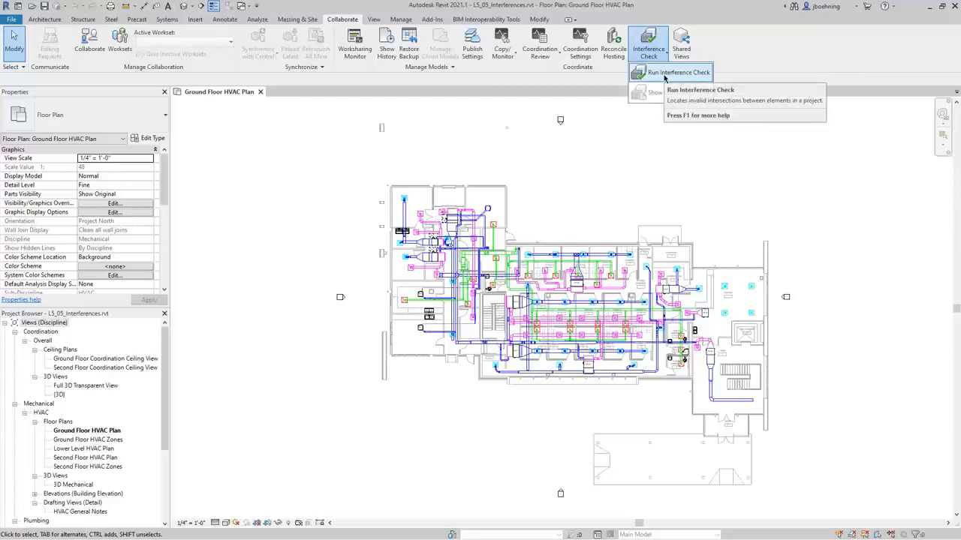
left_click(664, 72)
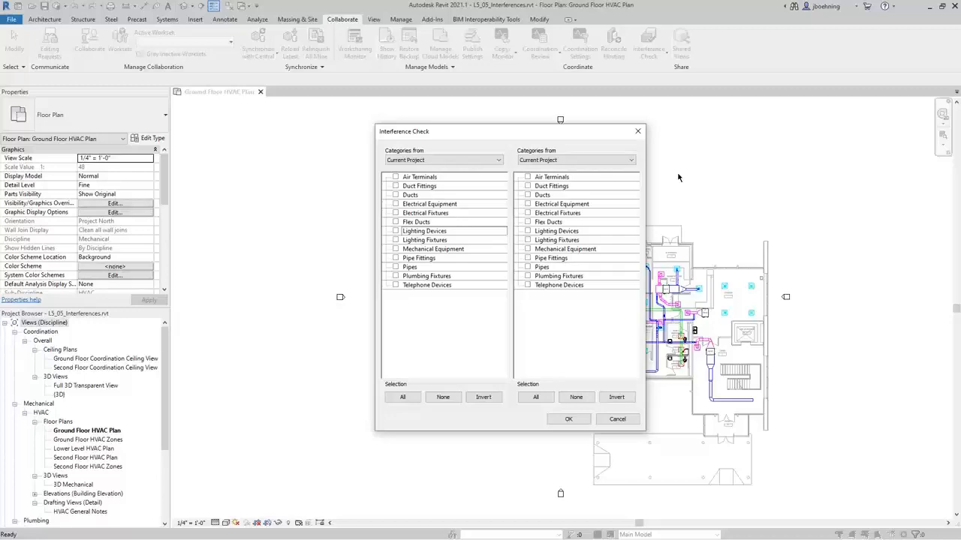
left_click(480, 161)
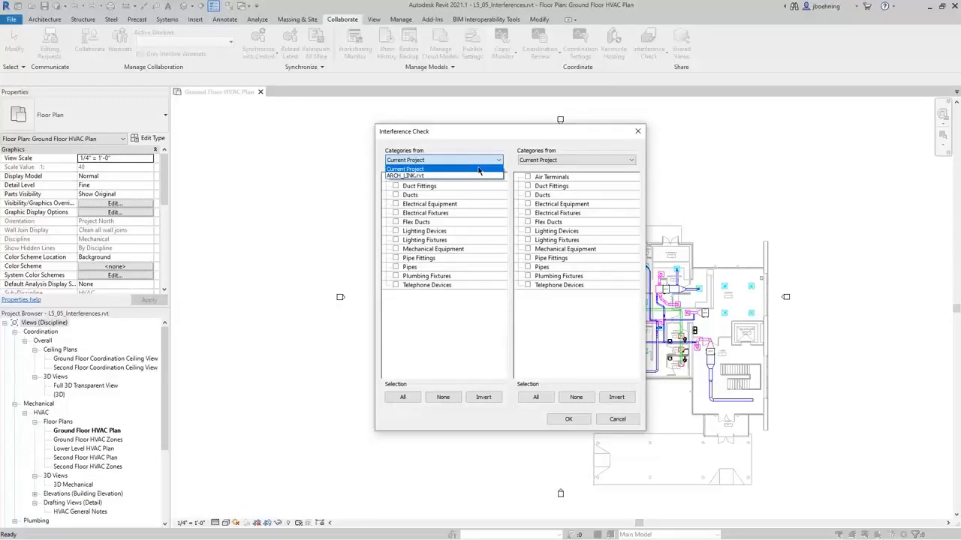
left_click(460, 170)
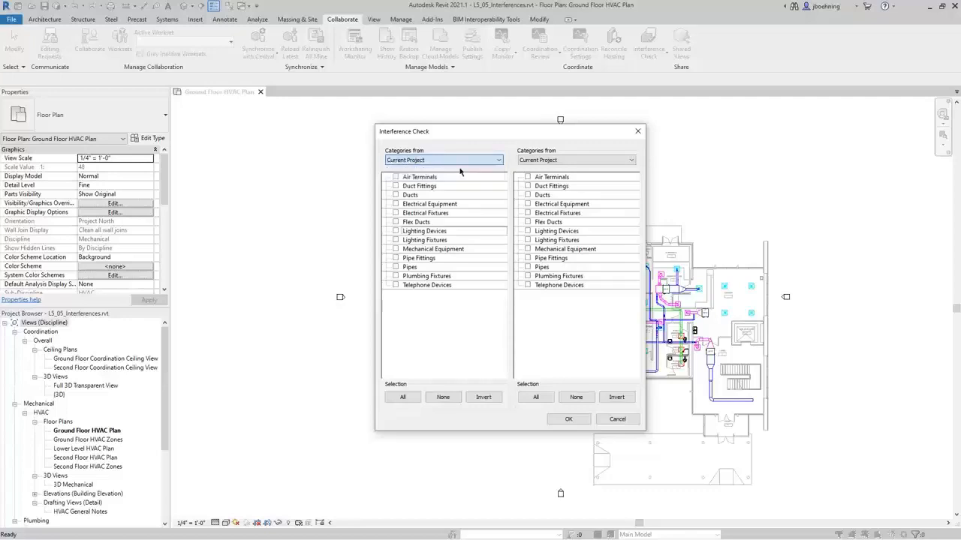
left_click(613, 162)
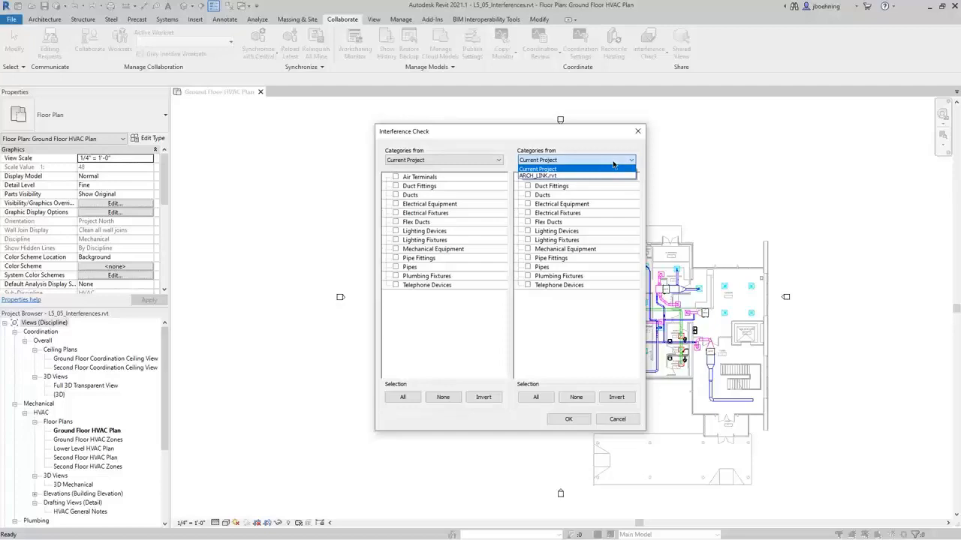
left_click(570, 169)
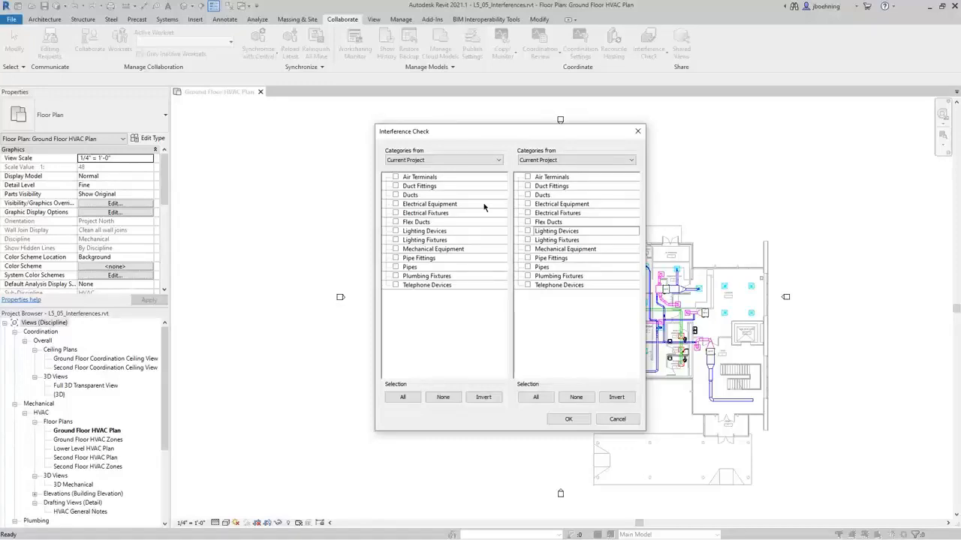
Run the interference check of Duct Fittings and Ducts against Pipe Fittings and Pipes
left_click(395, 186)
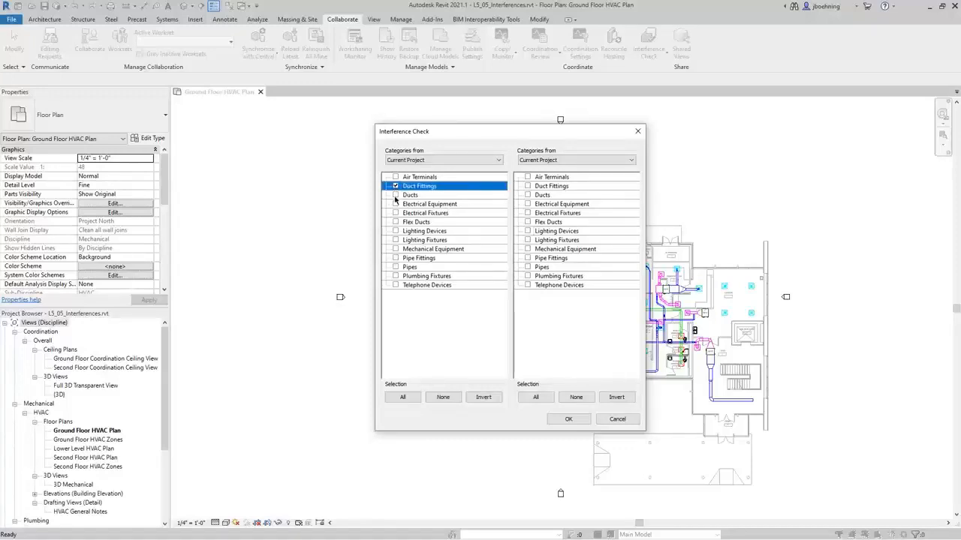
left_click(396, 196)
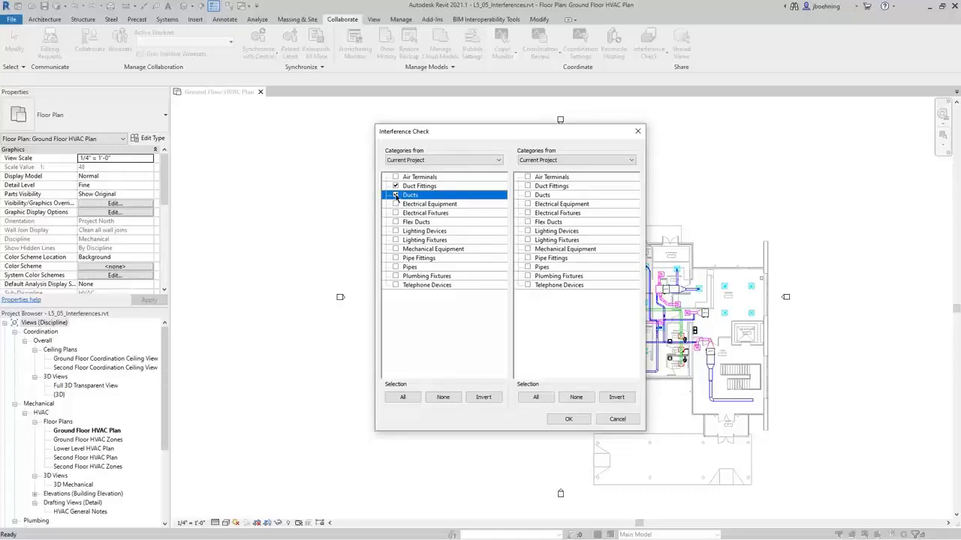
left_click(528, 259)
left_click(528, 268)
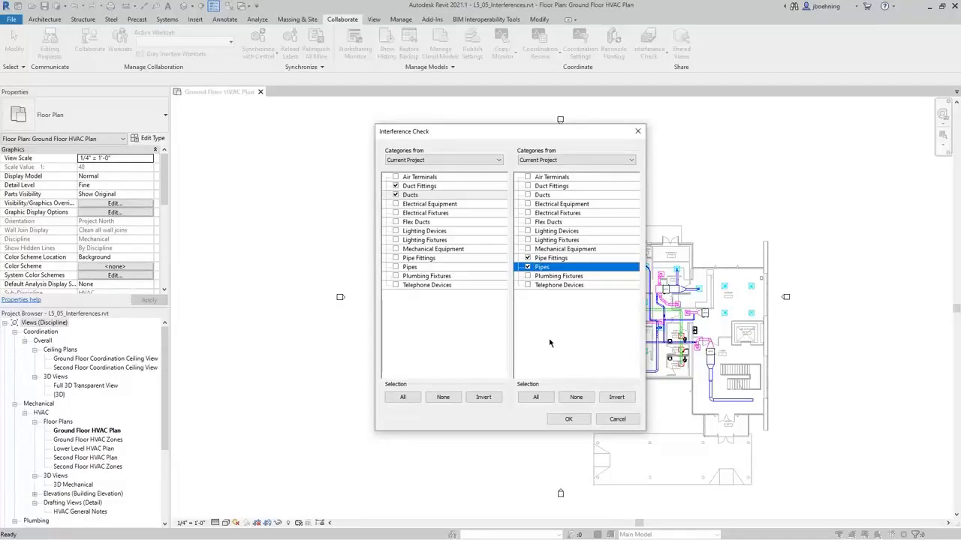
left_click(573, 420)
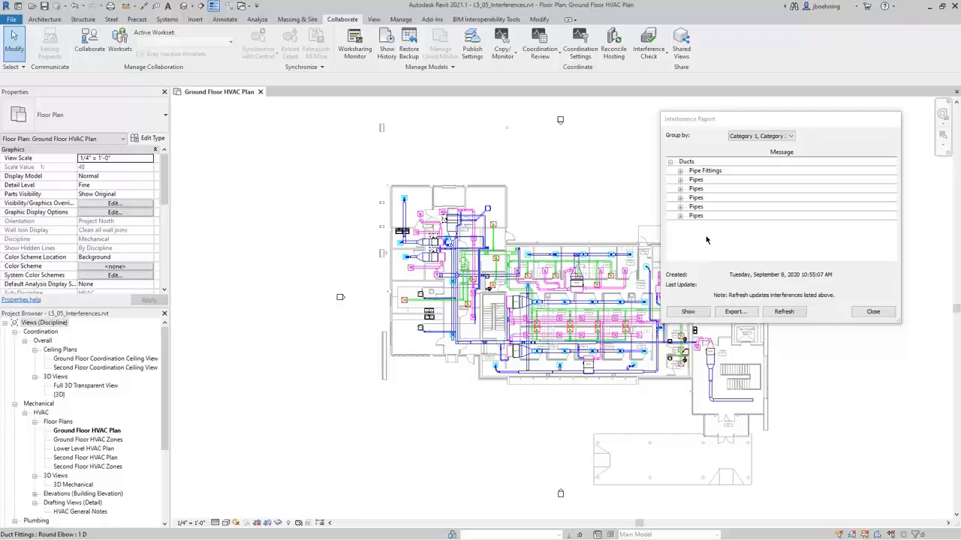
Compare the interference report grouped by Category 2, Category 1 with the Category 1, Category 2 grouping, and return to the latter
left_click(789, 138)
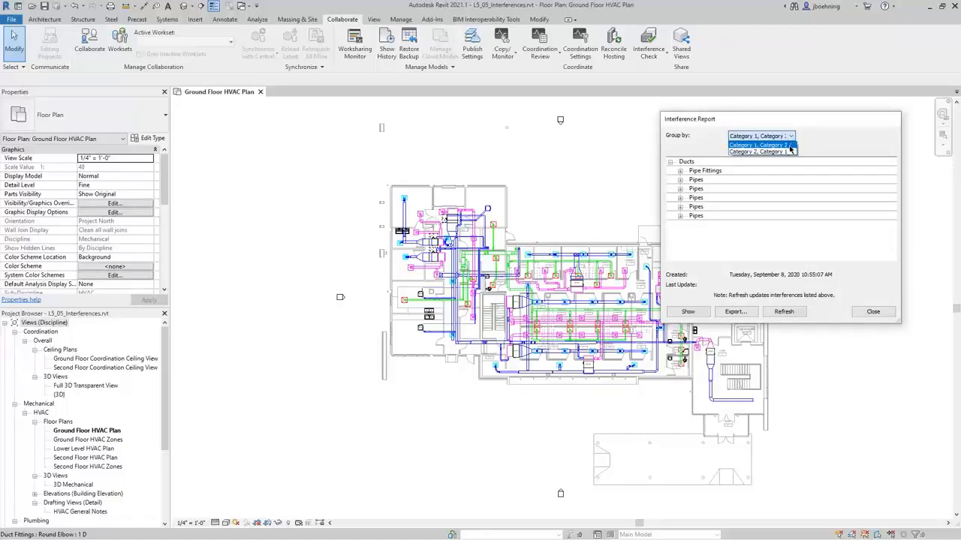
left_click(791, 145)
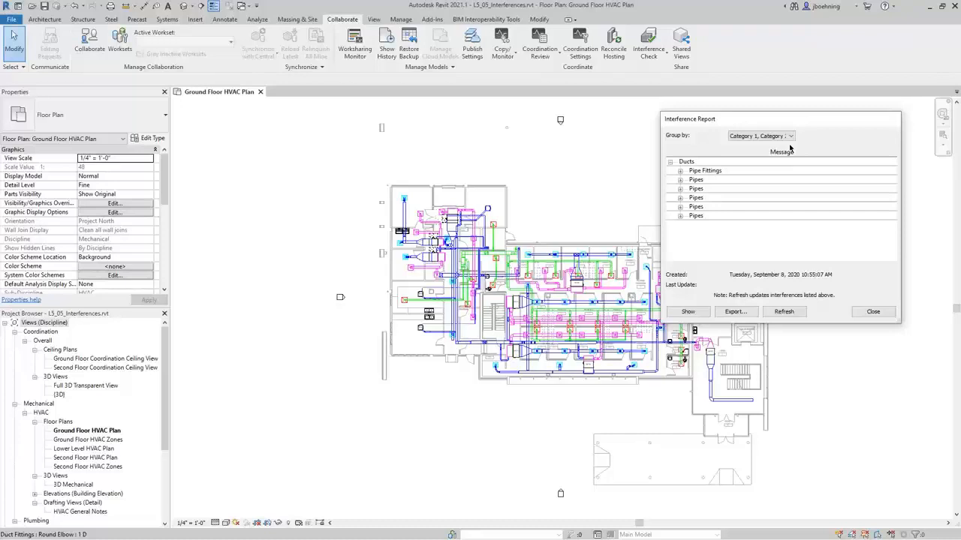
left_click(790, 136)
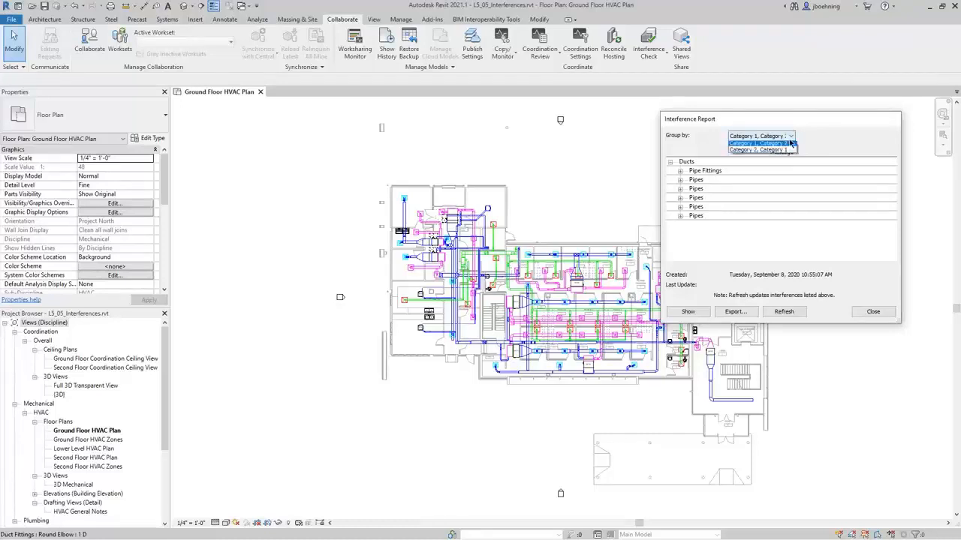
left_click(786, 151)
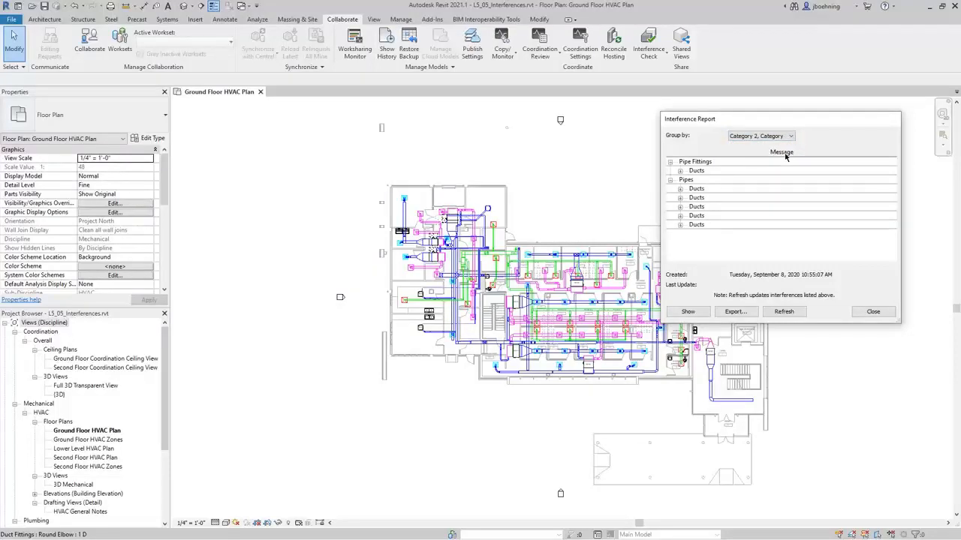
left_click(785, 137)
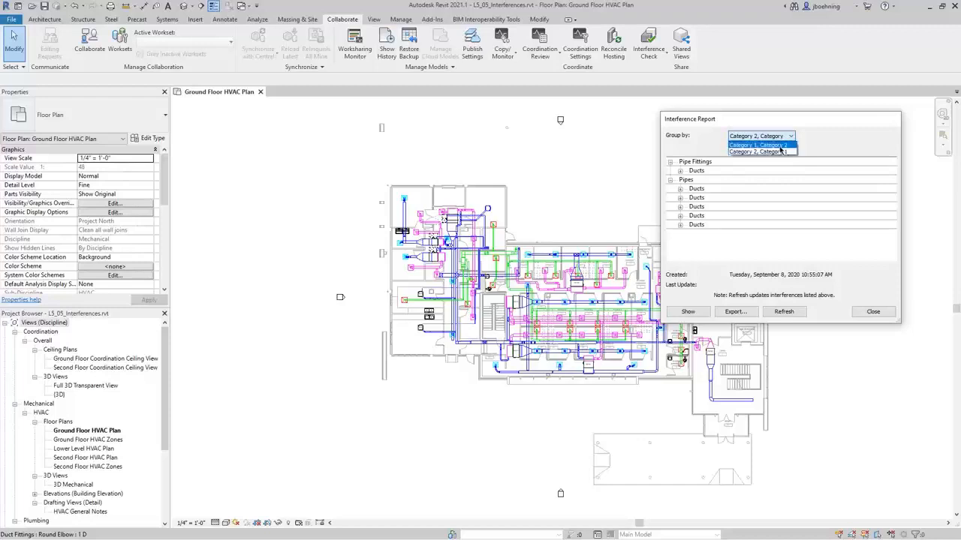
left_click(781, 146)
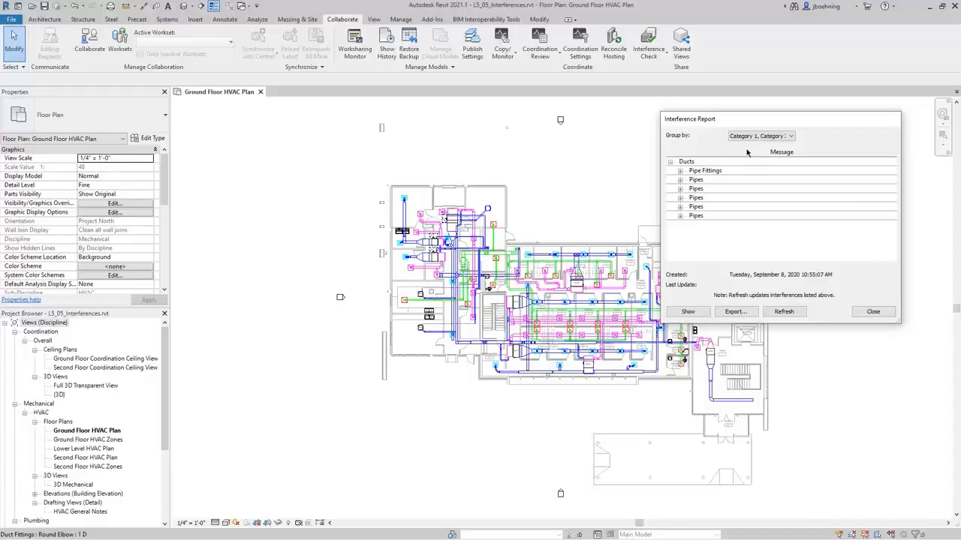
Inspect the conflicts under Ducts in the interference report, expand the Pipe Fittings conflict and select its Round Duct element
left_click(703, 172)
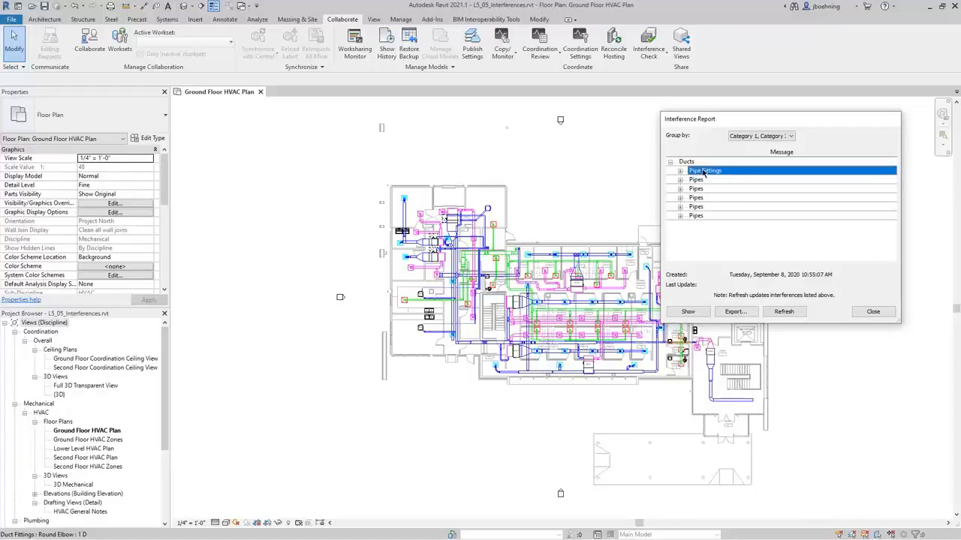
left_click(703, 181)
left_click(699, 188)
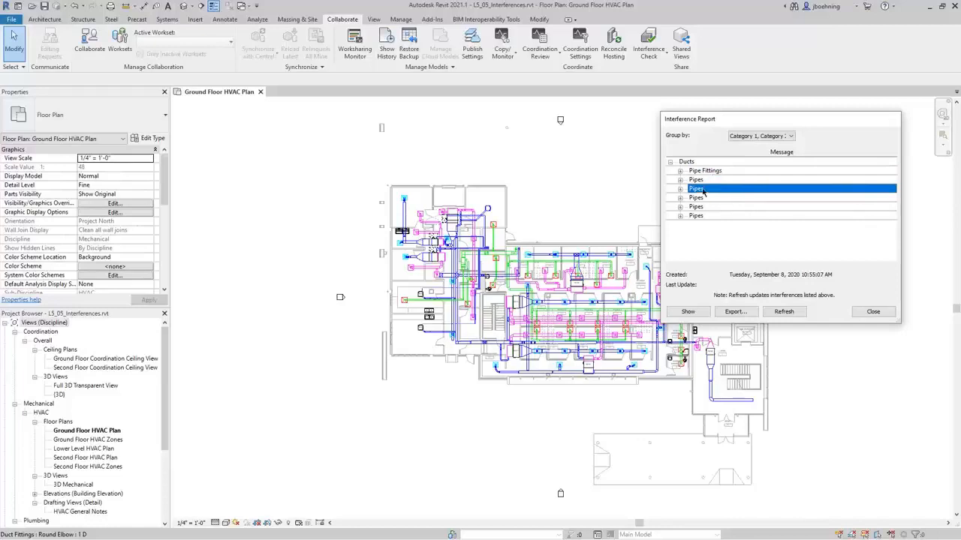
left_click(701, 198)
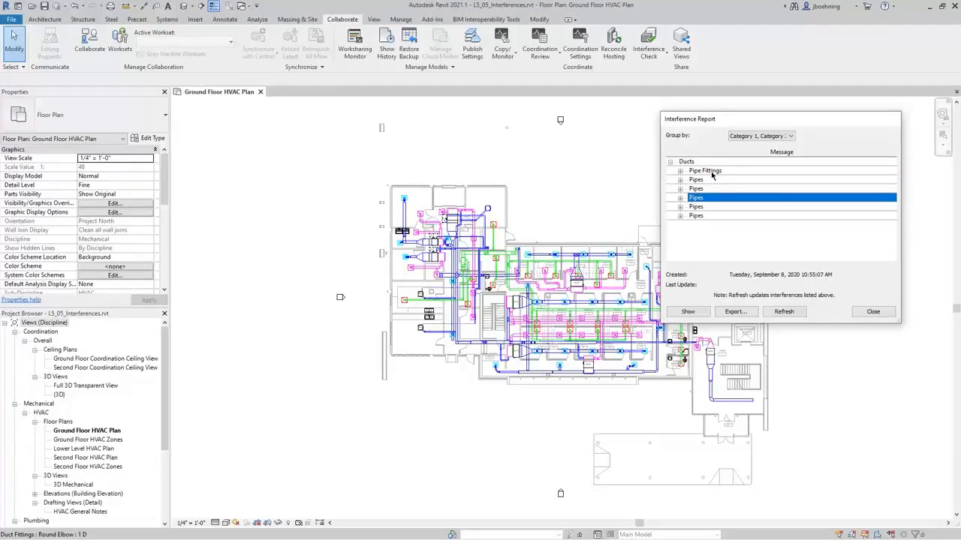
left_click(710, 171)
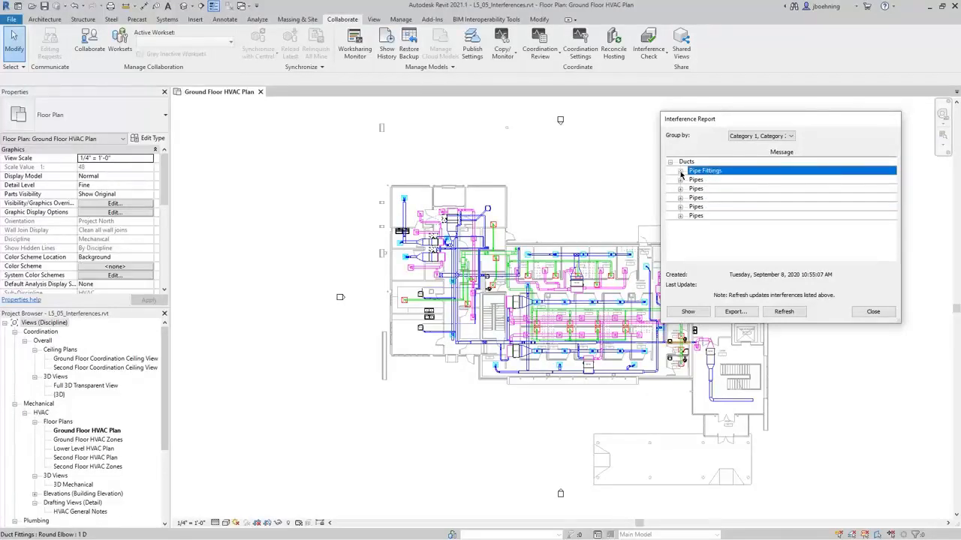
left_click(680, 172)
left_click(709, 182)
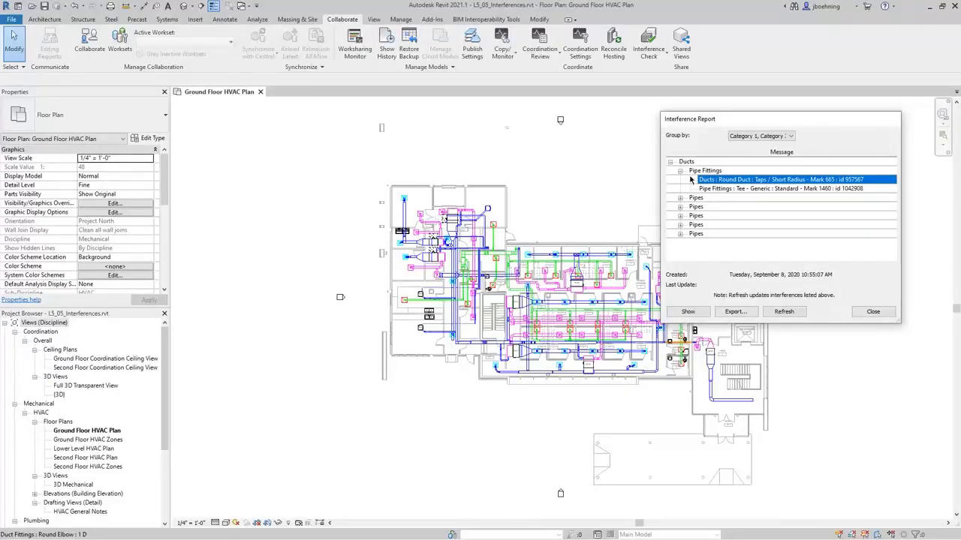
left_click(697, 172)
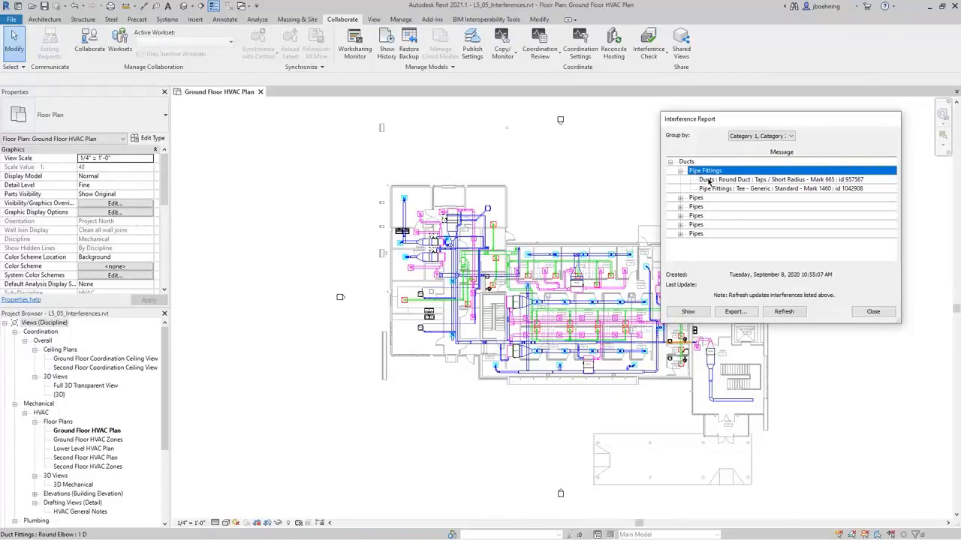
left_click(709, 181)
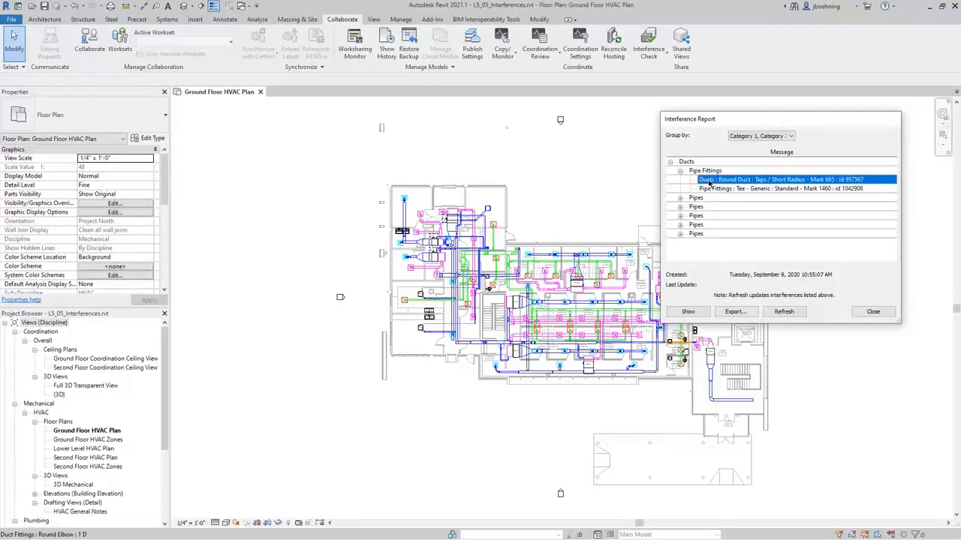
Show the Round Duct from the Pipe Fittings conflict in the Ground Floor HVAC Plan and examine its highlighted run
left_click(699, 313)
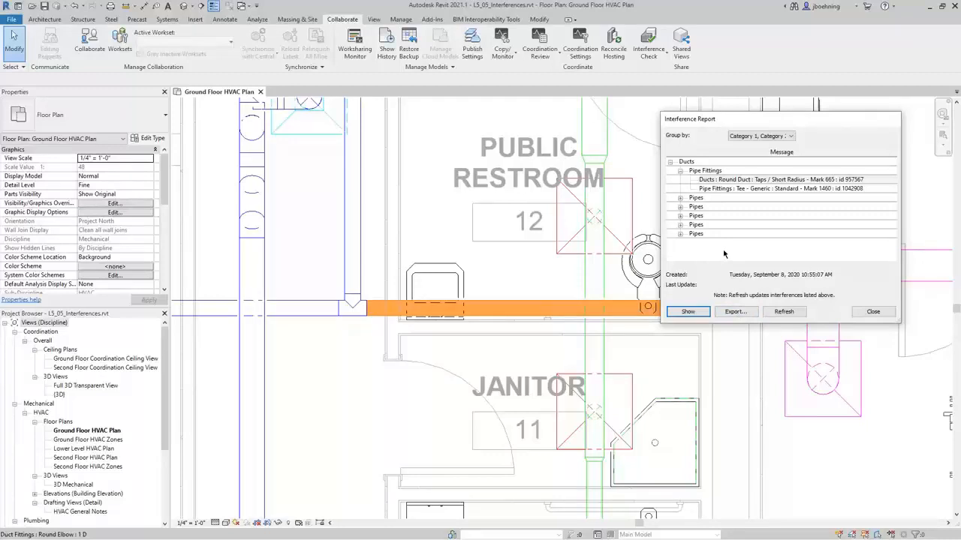
left_click(716, 182)
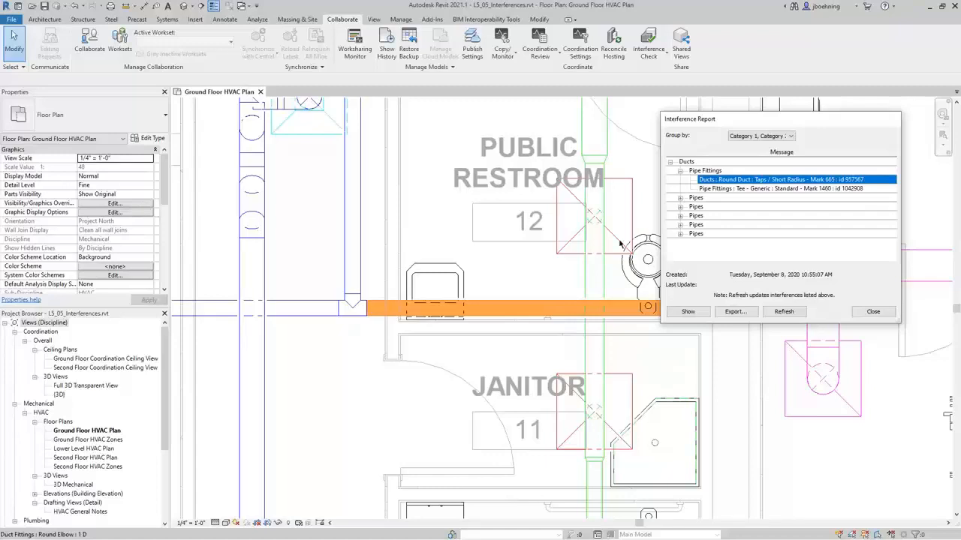
left_click(527, 283)
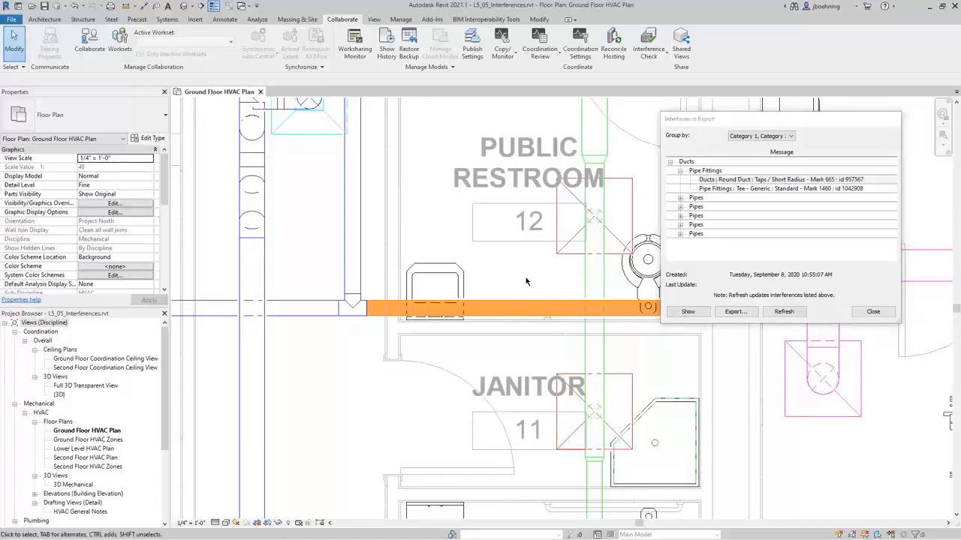
scroll(510, 285, "up", 3)
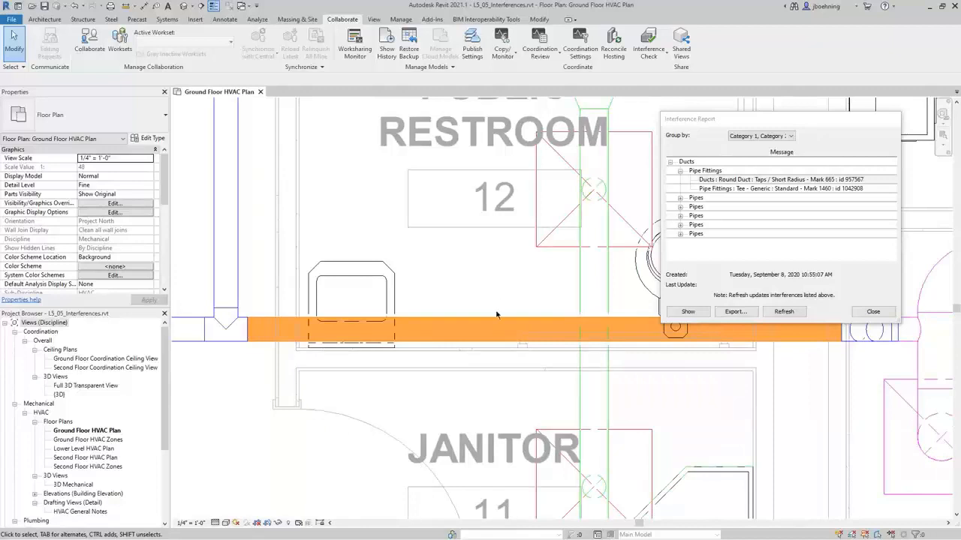
scroll(496, 314, "up", 2)
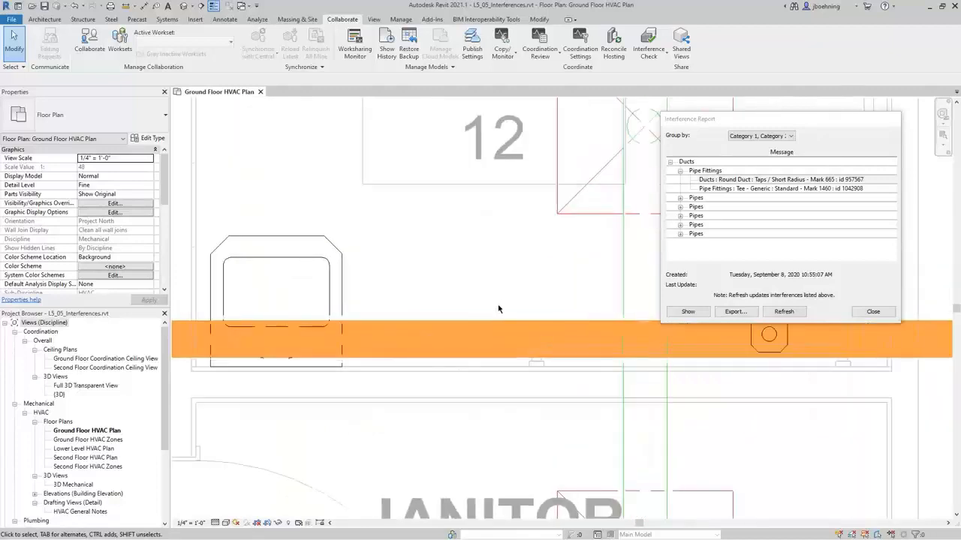
Select the highlighted round duct in the plan to view its properties, and clear the selection
left_click(482, 343)
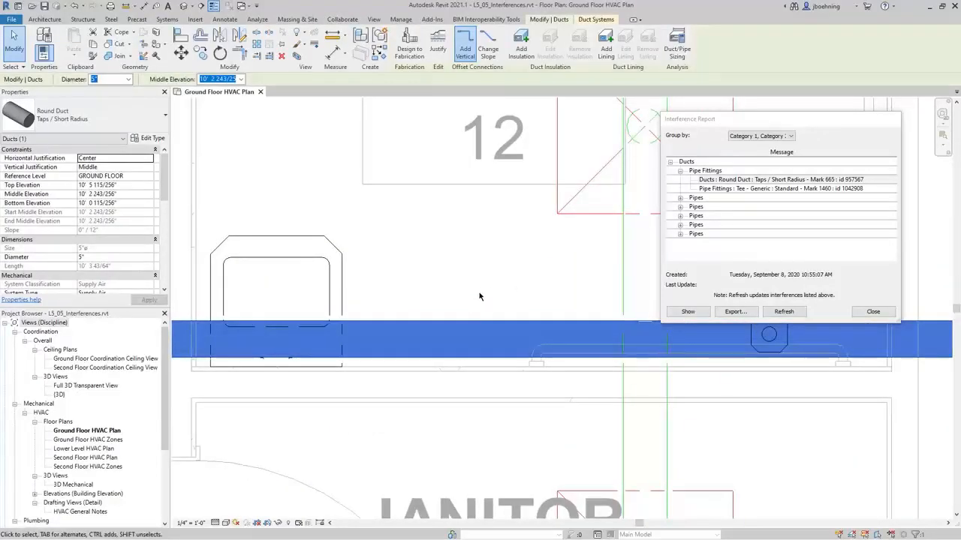
left_click(479, 296)
scroll(479, 297, "down", 2)
scroll(479, 297, "up", 2)
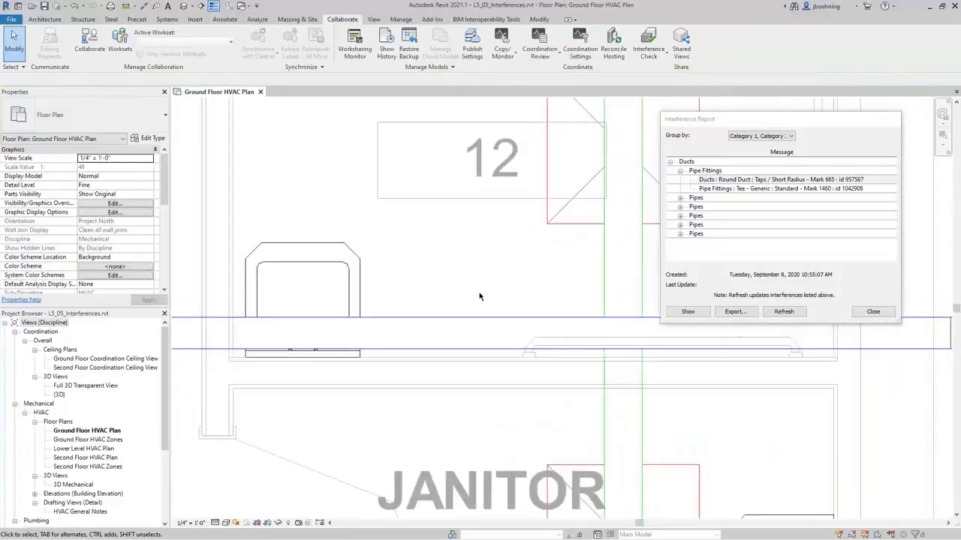
Highlight the conflicting Round Duct from the interference report again, inspect it in the plan, and deselect it
left_click(719, 181)
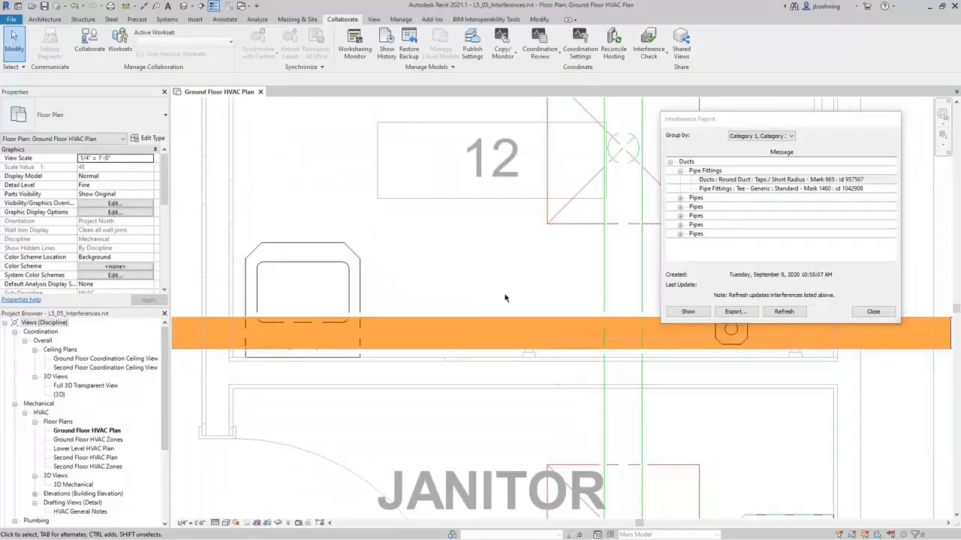
scroll(485, 301, "down", 1)
scroll(479, 302, "up", 1)
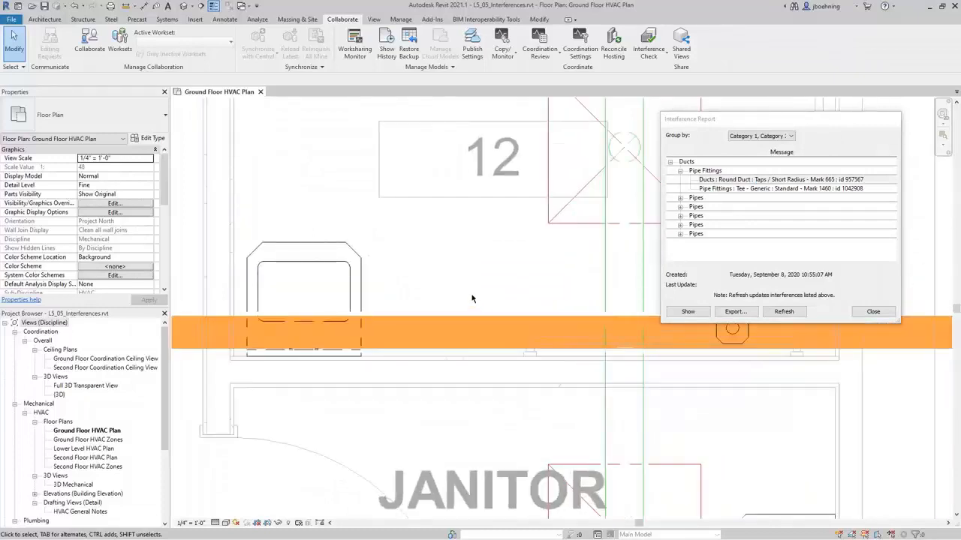
scroll(475, 300, "down", 1)
middle_click_drag(495, 294, 466, 302)
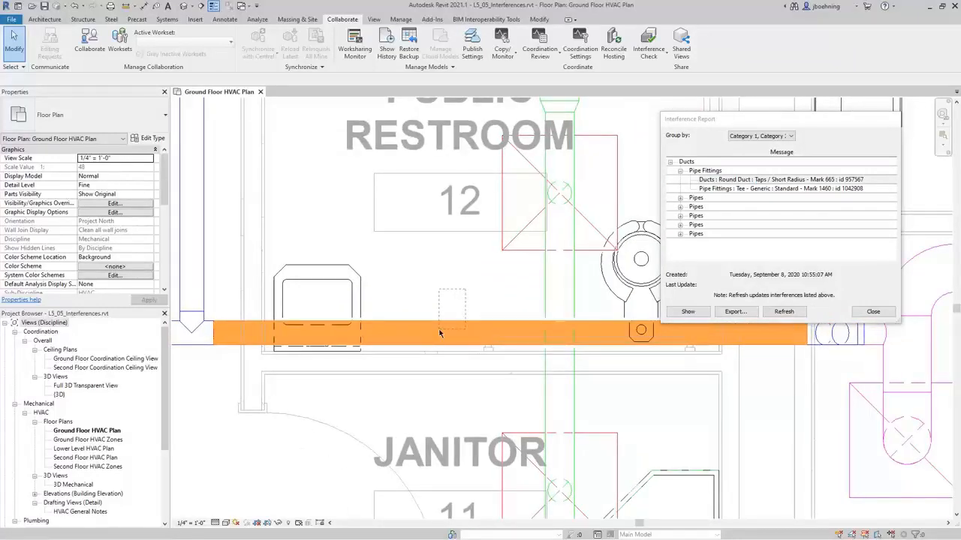
left_click(439, 332)
scroll(443, 332, "up", 2)
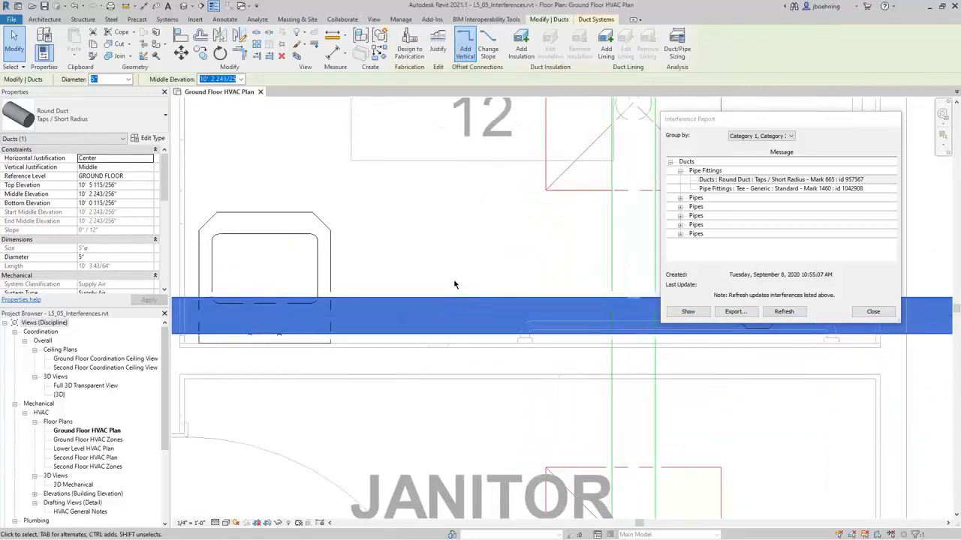
key("Escape")
scroll(441, 288, "down", 2)
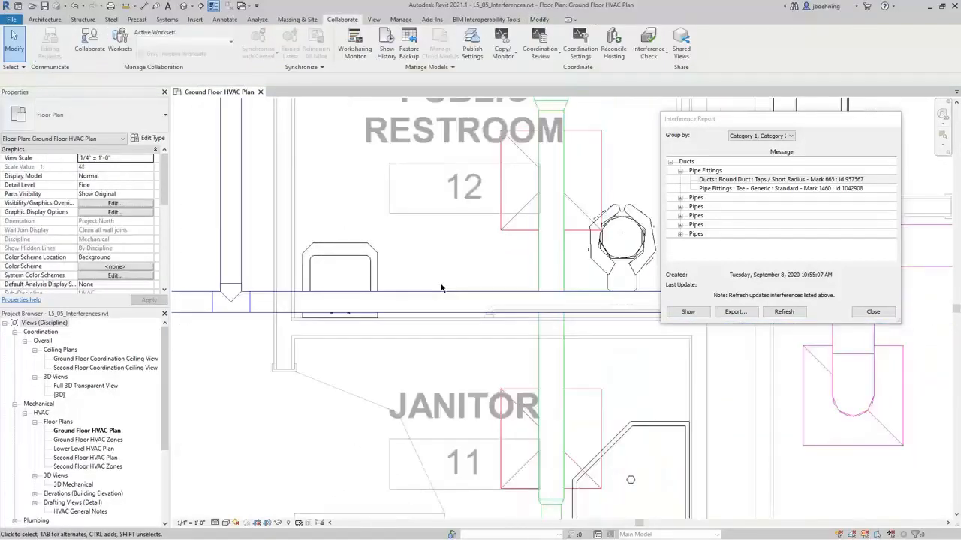
Isolate the round duct between Public Restroom 12 and Janitor 11 in the default 3D view with a Selection Box
scroll(441, 287, "down", 1)
middle_click_drag(457, 297, 398, 301)
scroll(398, 301, "down", 2)
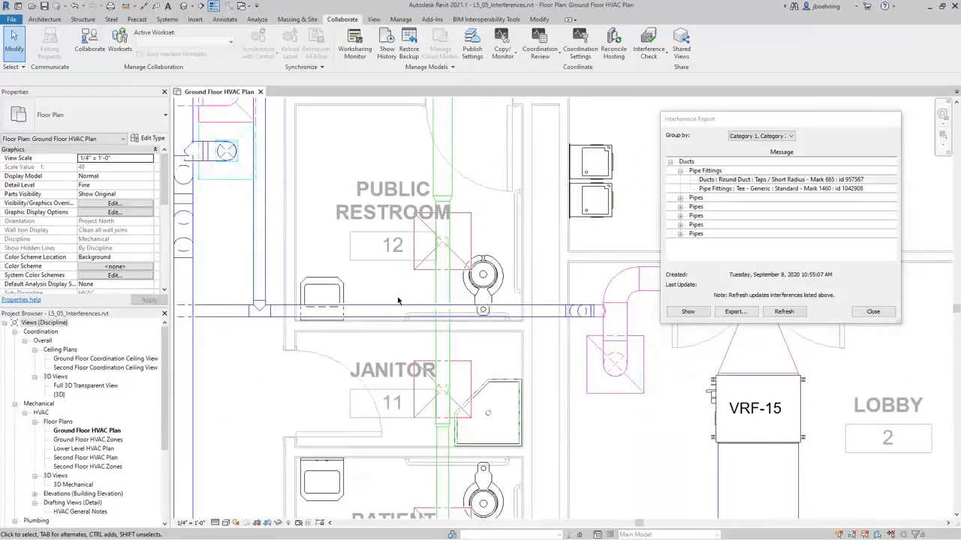
left_click(401, 308)
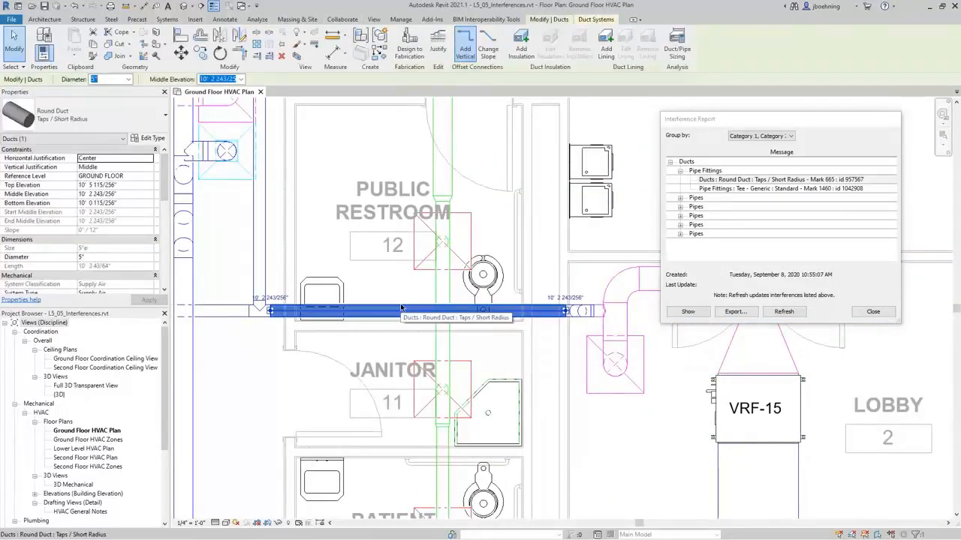
scroll(401, 308, "up", 1)
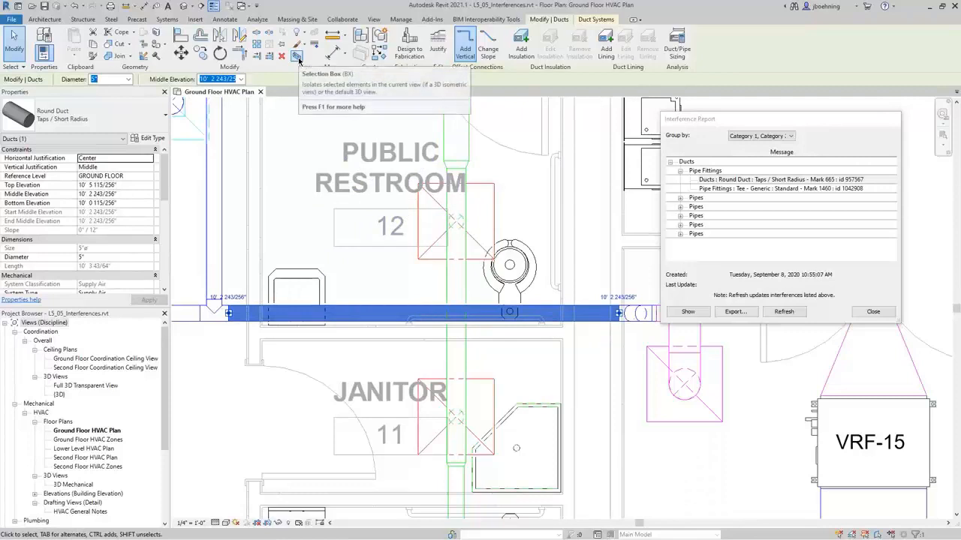
left_click(297, 57)
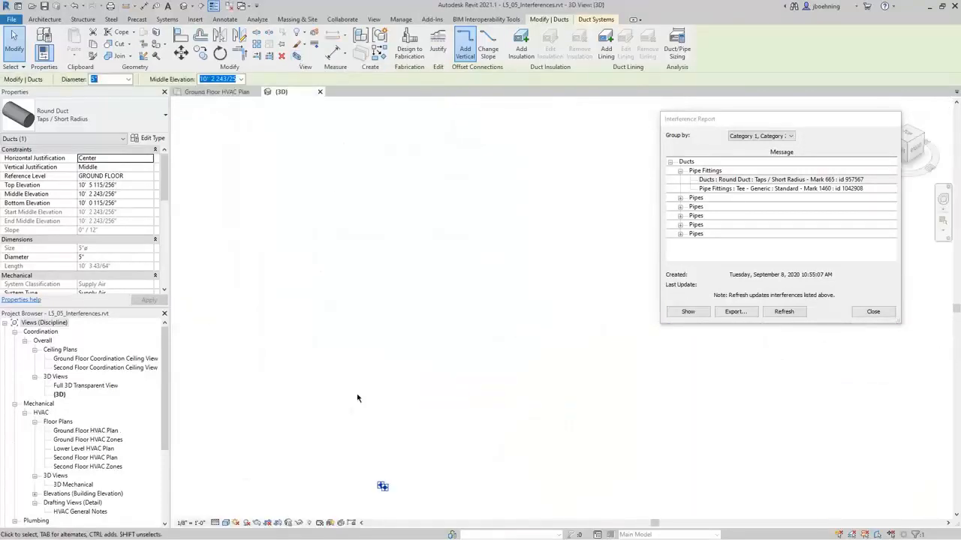
Deselect the duct and examine from the side where the pipes meet it in the isolated 3D view
scroll(377, 495, "up", 6)
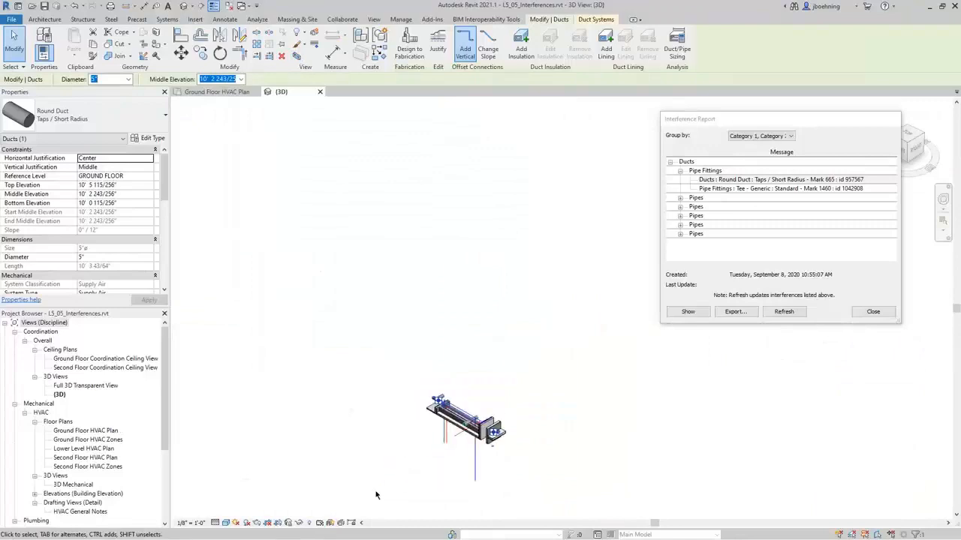
key("Escape")
scroll(449, 467, "up", 4)
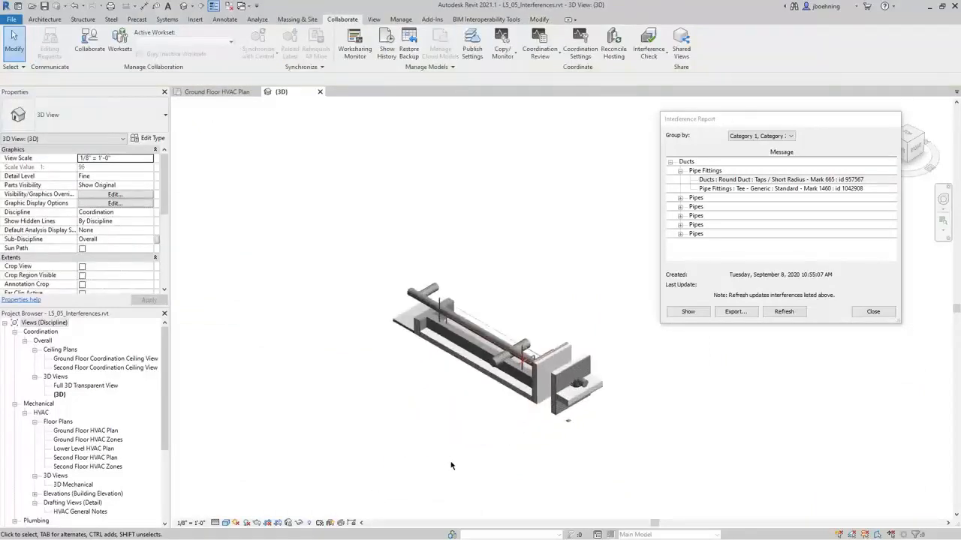
middle_click_drag(451, 466, 492, 347, "shift")
scroll(495, 343, "up", 3)
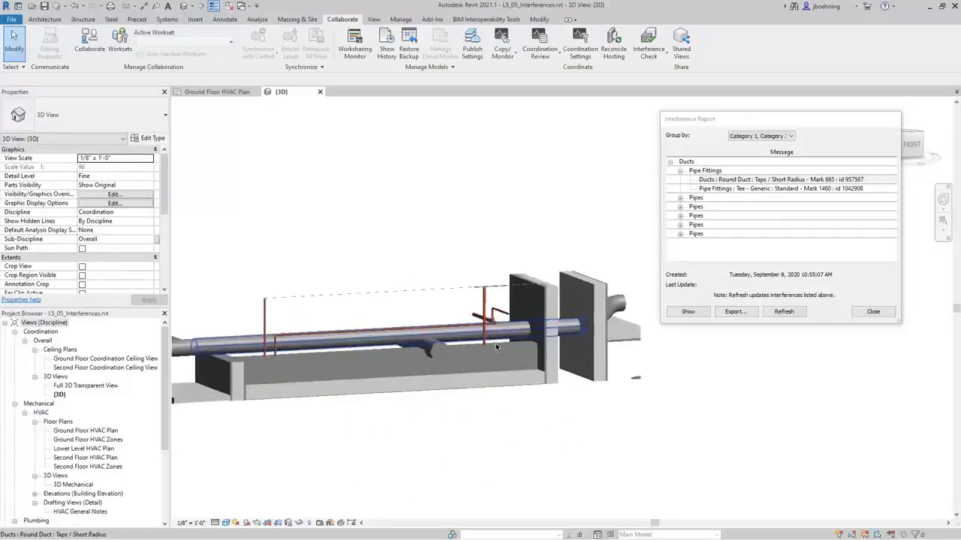
Highlight the Tee - Generic pipe fitting from the interference report and examine in 3D where it meets the round duct
scroll(496, 343, "up", 3)
scroll(490, 296, "up", 3)
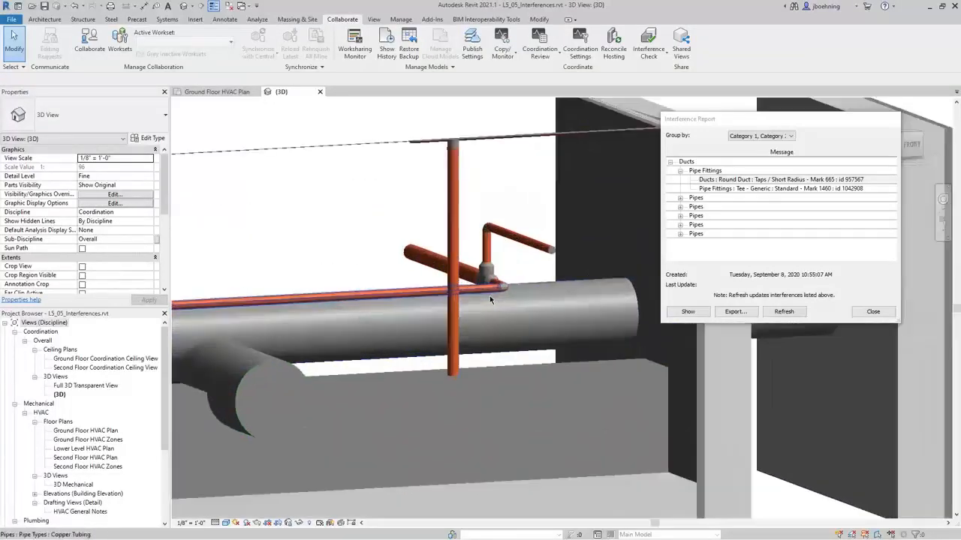
scroll(489, 296, "up", 2)
left_click(721, 189)
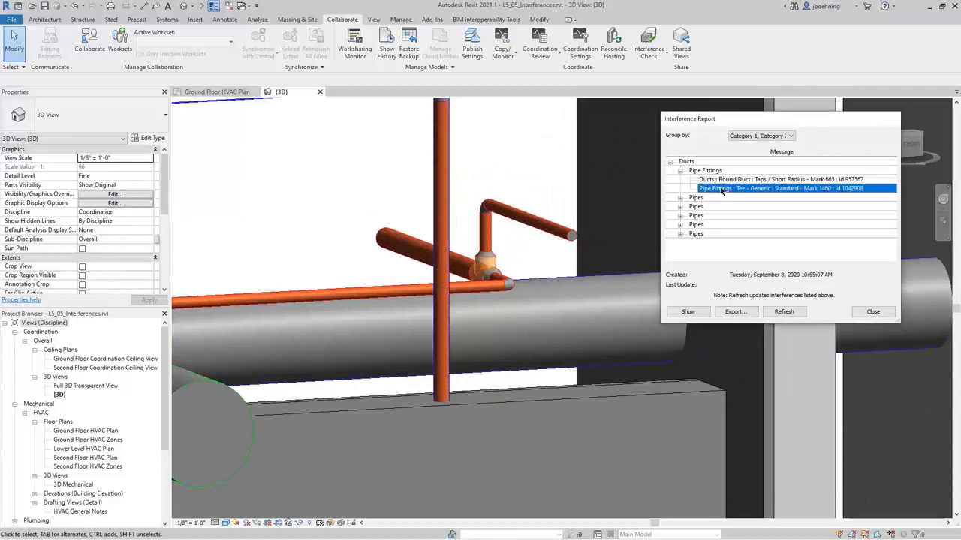
middle_click_drag(515, 276, 456, 249, "shift")
scroll(455, 263, "up", 1)
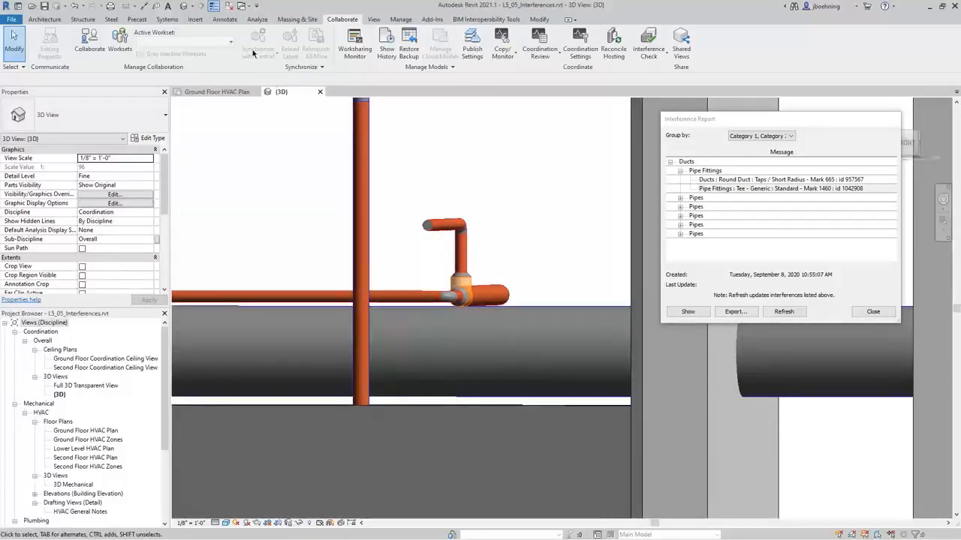
Turn off thin lines to compare the line display around the highlighted tee, and turn them back on
left_click(213, 6)
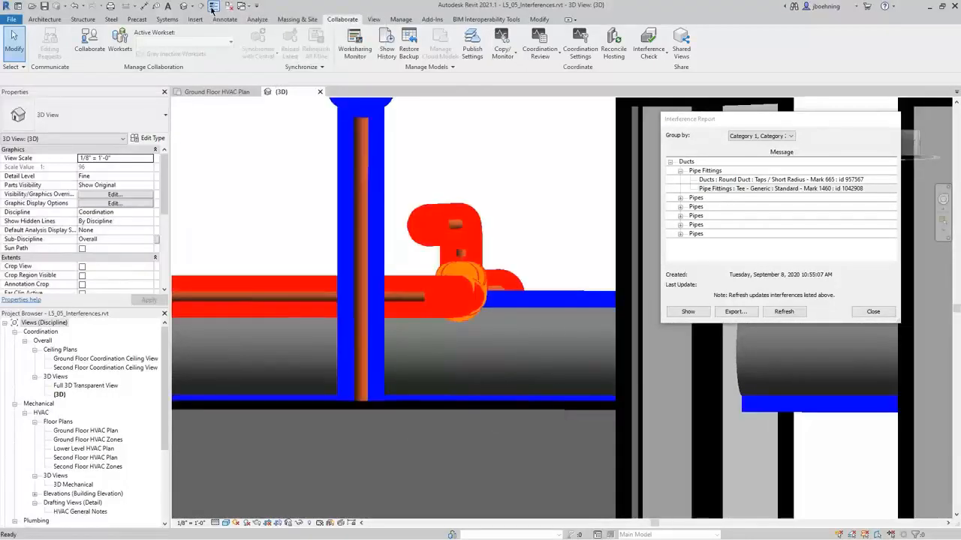
scroll(428, 306, "down", 2)
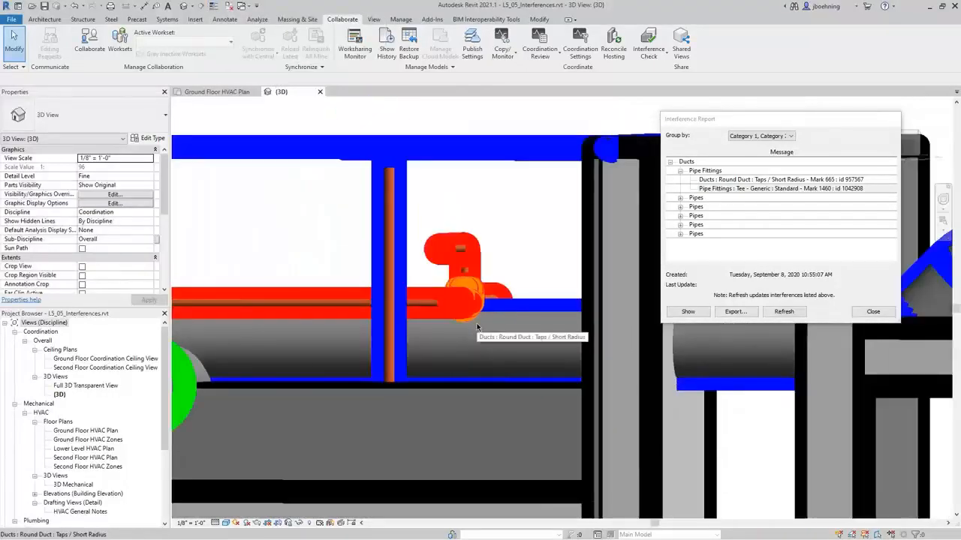
scroll(474, 328, "up", 2)
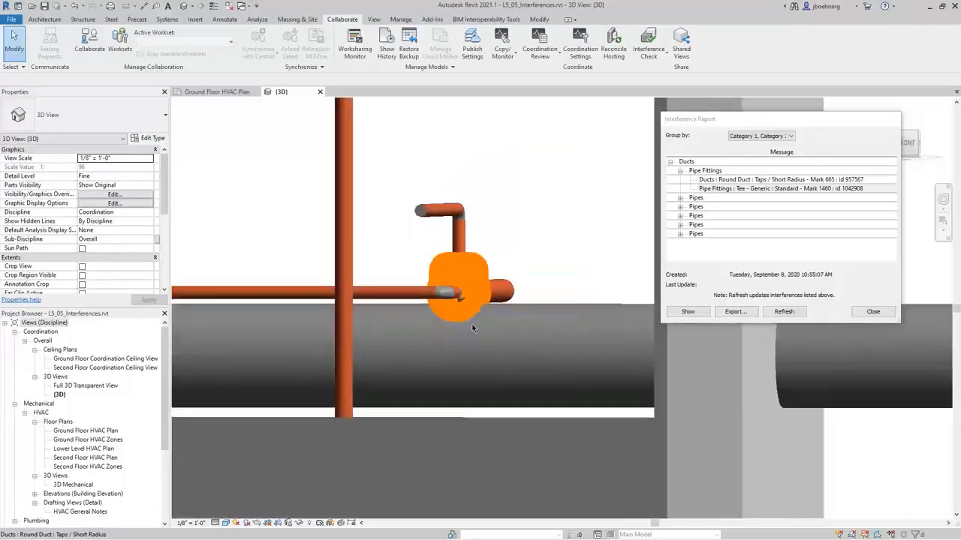
middle_click_drag(481, 319, 484, 354, "shift")
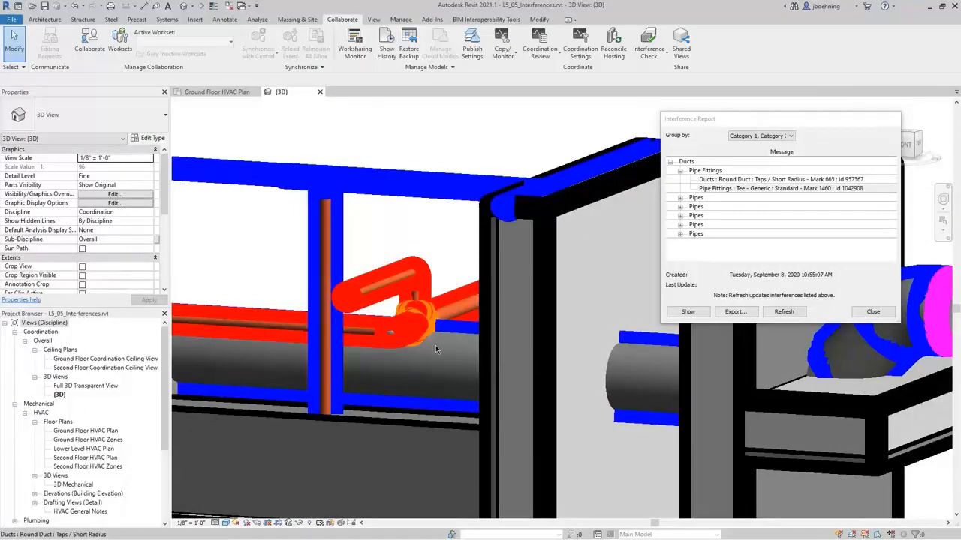
left_click(214, 6)
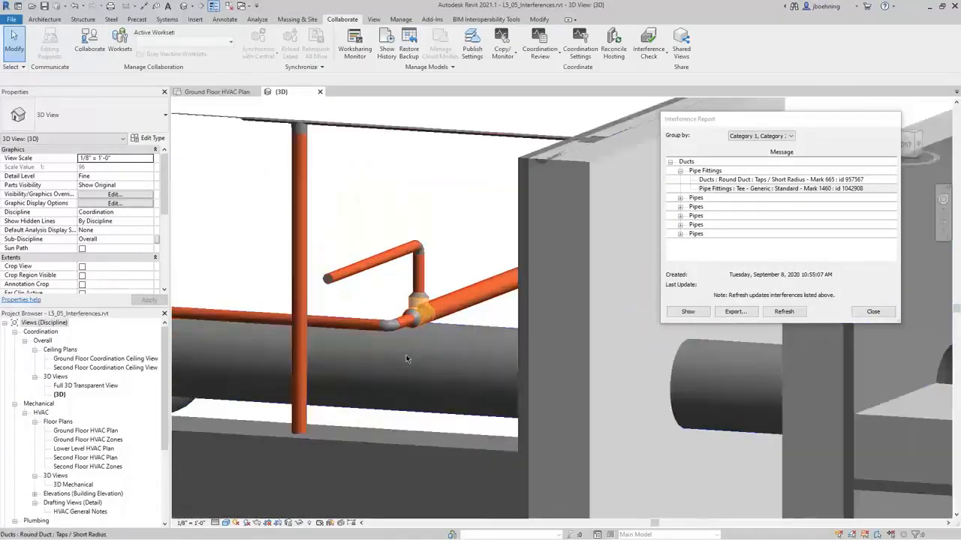
scroll(406, 359, "up", 1)
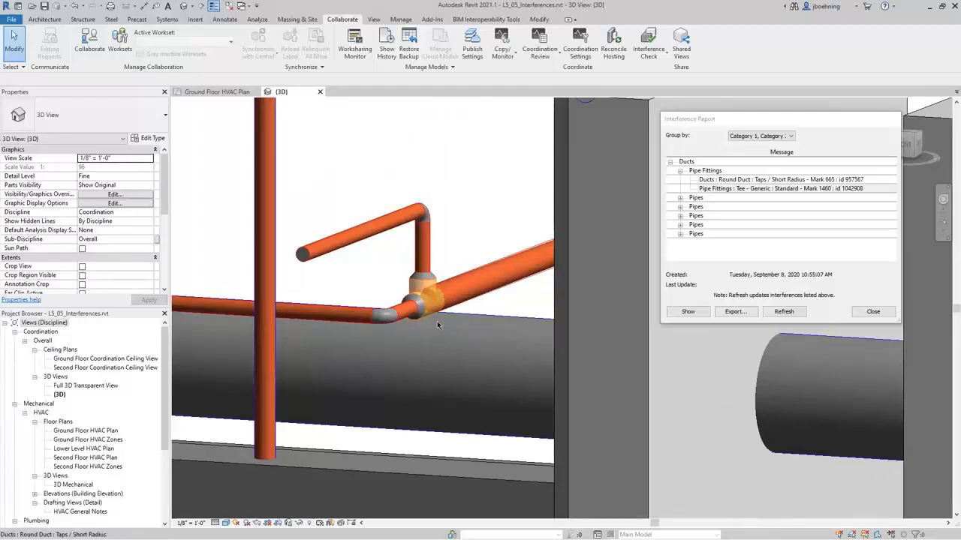
Expand the first duct-to-pipe conflict in the interference report, check its copper tubing entry, and highlight the tee fitting again
scroll(437, 321, "down", 3)
middle_click_drag(439, 321, 570, 297, "shift")
left_click(696, 197)
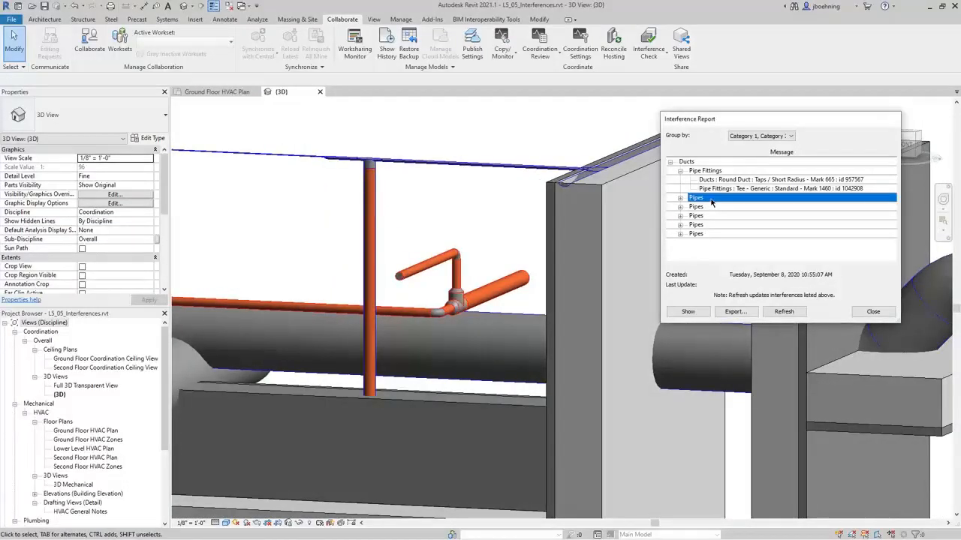
left_click(678, 198)
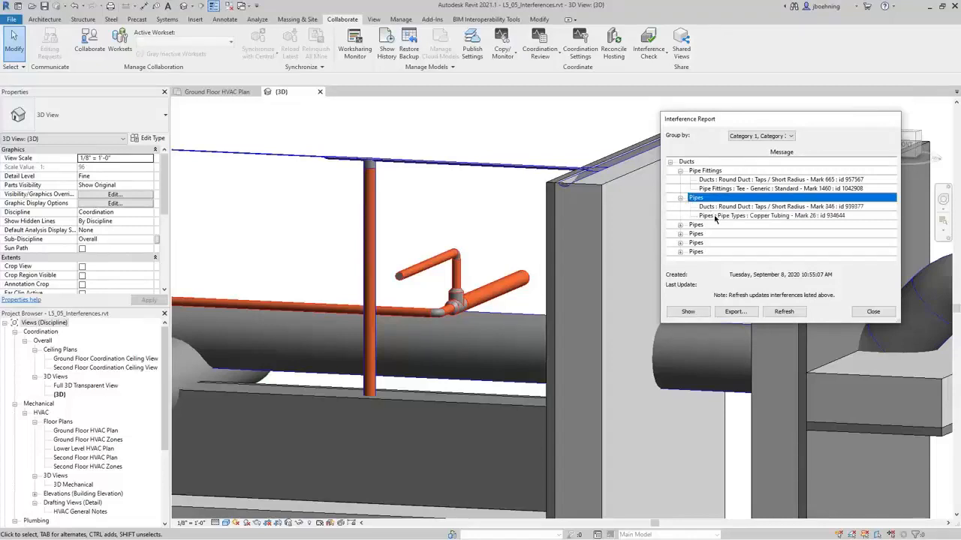
left_click(716, 216)
left_click(715, 189)
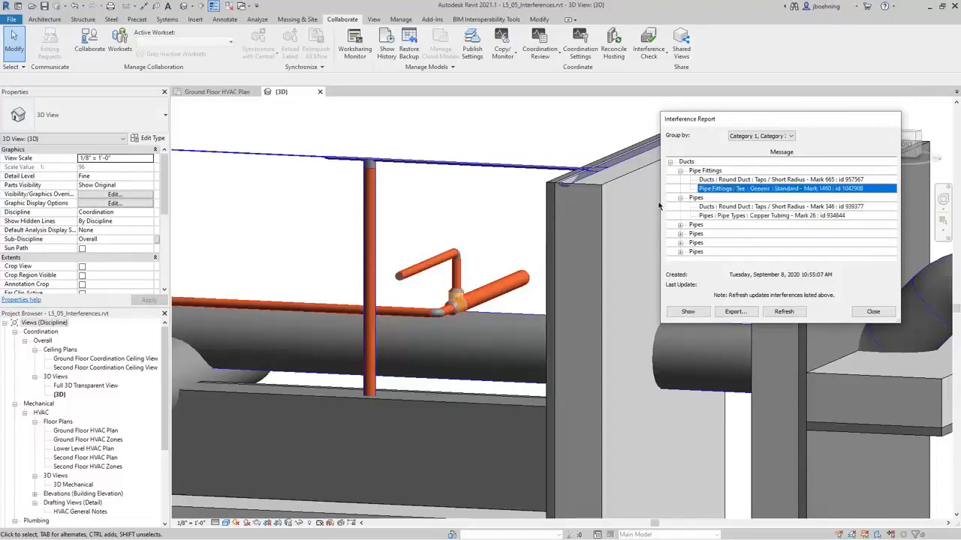
Raise the copper pipe connected to the tee above the duct by setting its middle elevation to 10' 7"
scroll(452, 314, "up", 2)
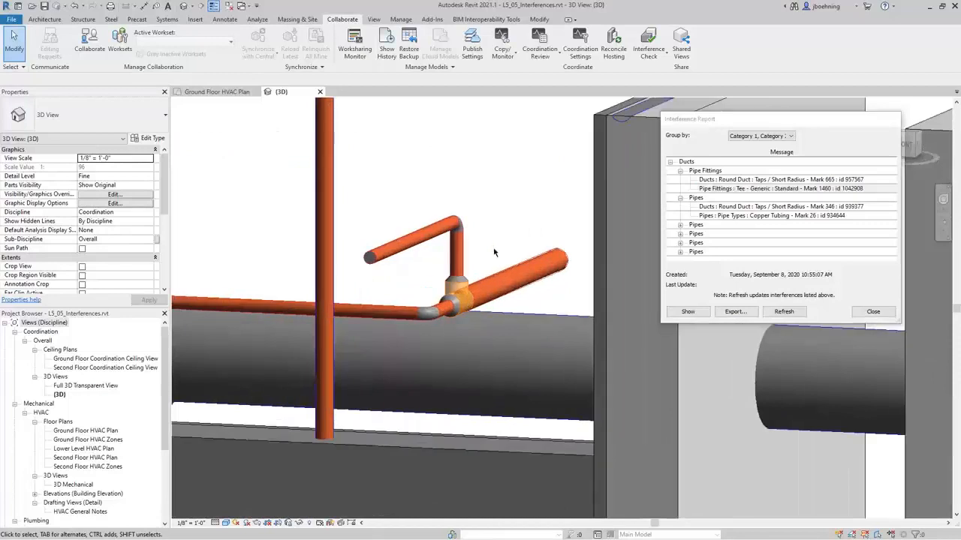
left_click(499, 280)
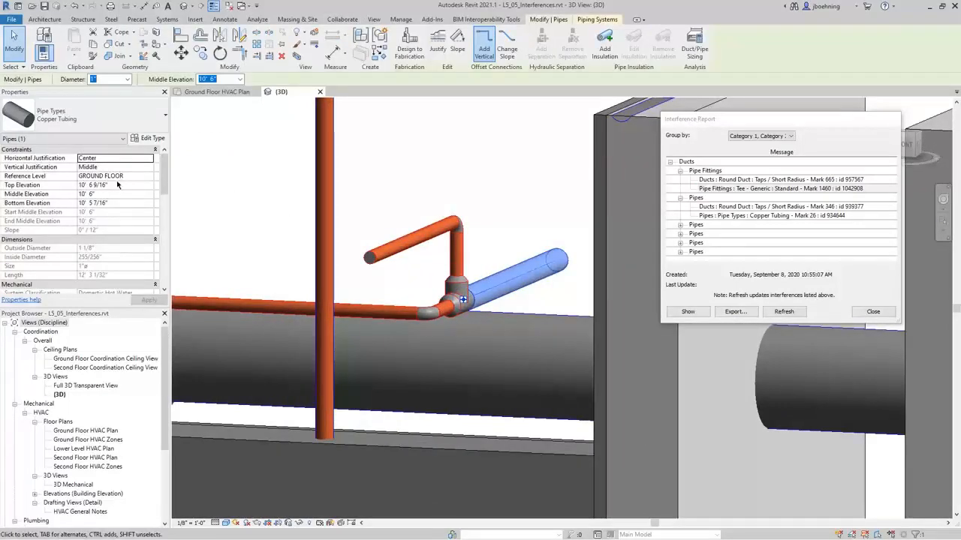
left_click(93, 194)
key("BackSpace")
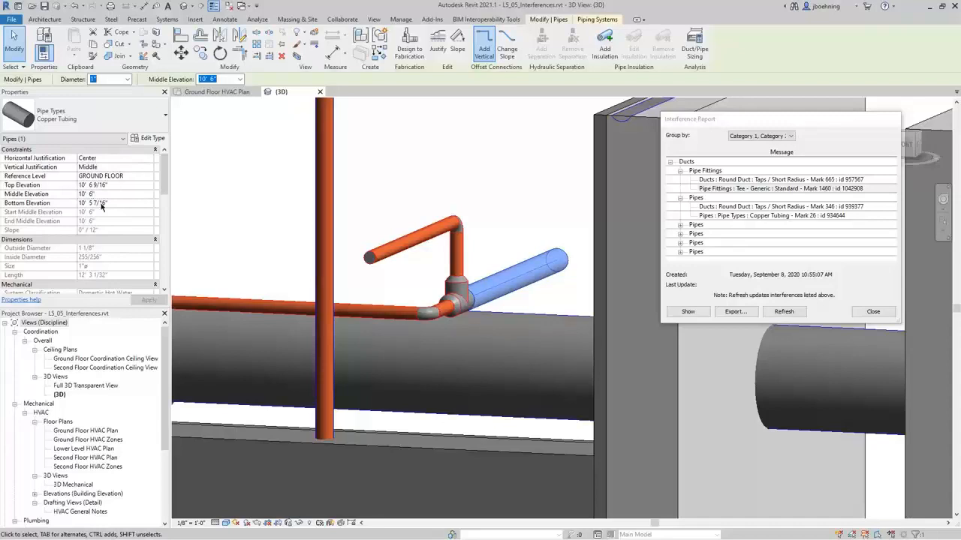
type("7")
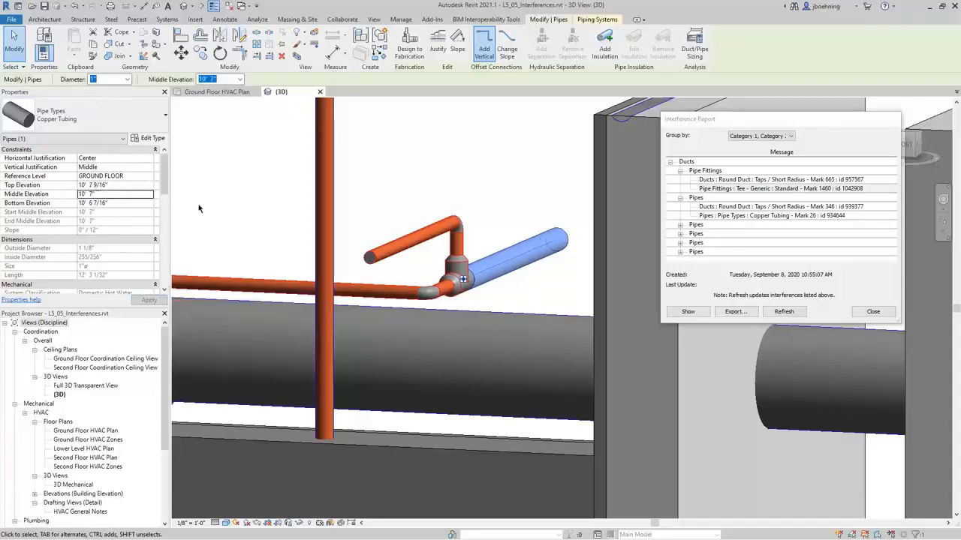
left_click(536, 289)
scroll(535, 287, "down", 1)
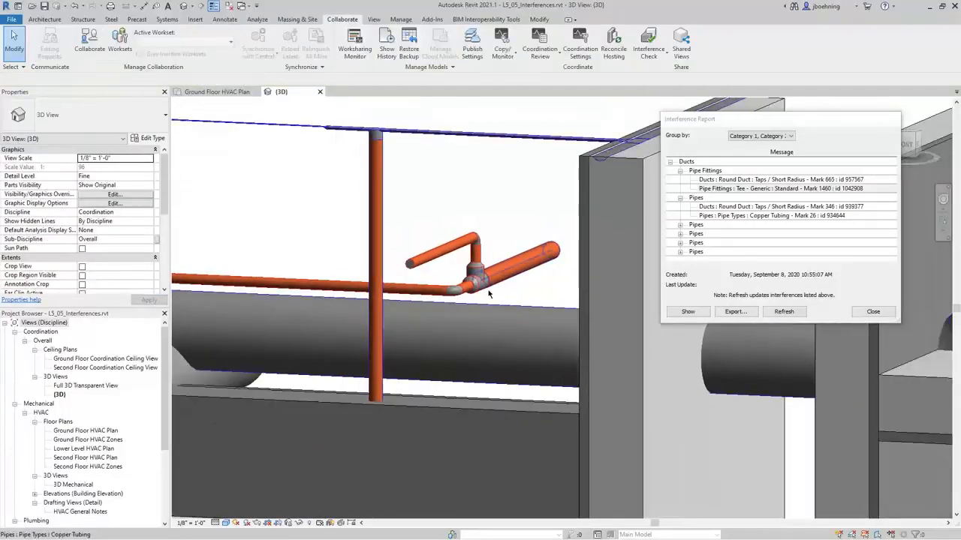
scroll(520, 293, "up", 1)
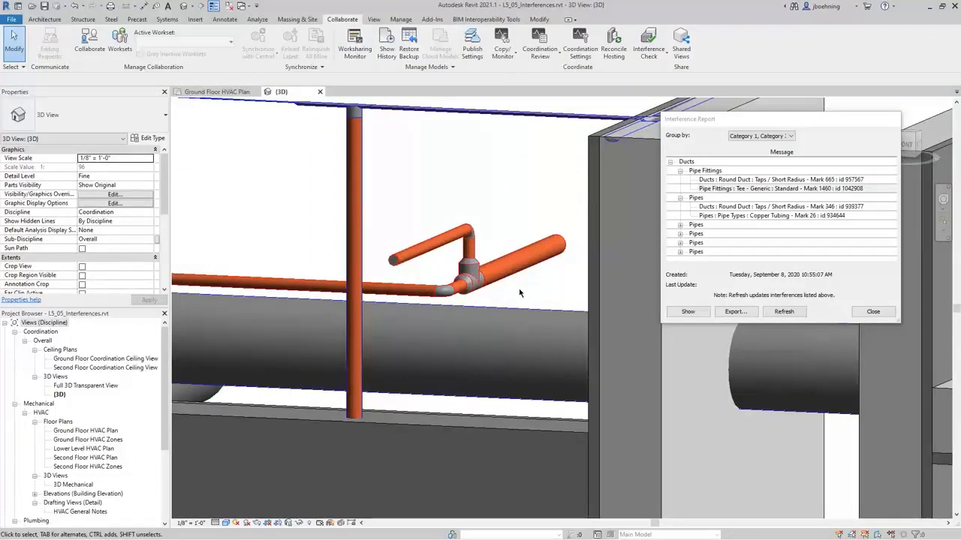
Refresh the interference report to update the listed conflicts, and close it
left_click(785, 312)
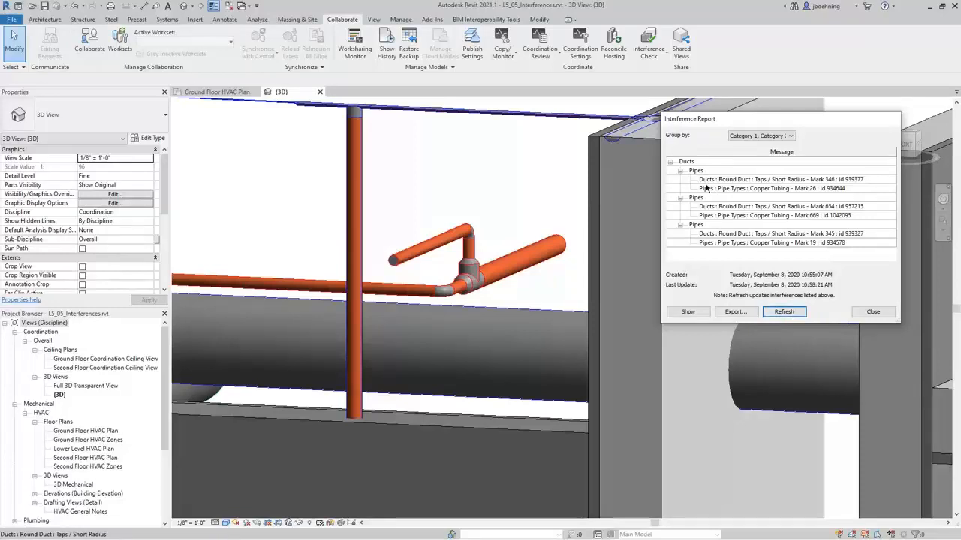
left_click(873, 311)
scroll(509, 284, "down", 3)
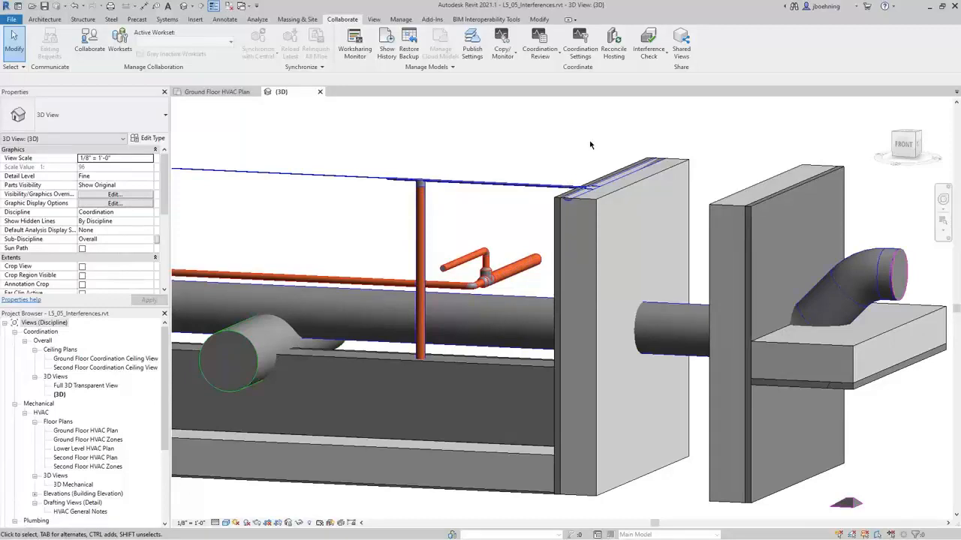
Reopen the last interference report for review and close it
left_click(664, 57)
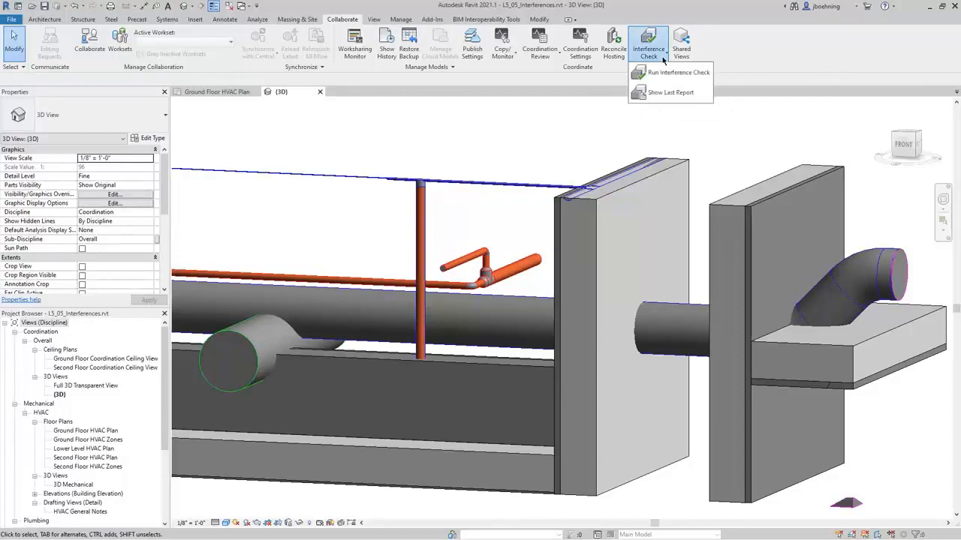
left_click(667, 94)
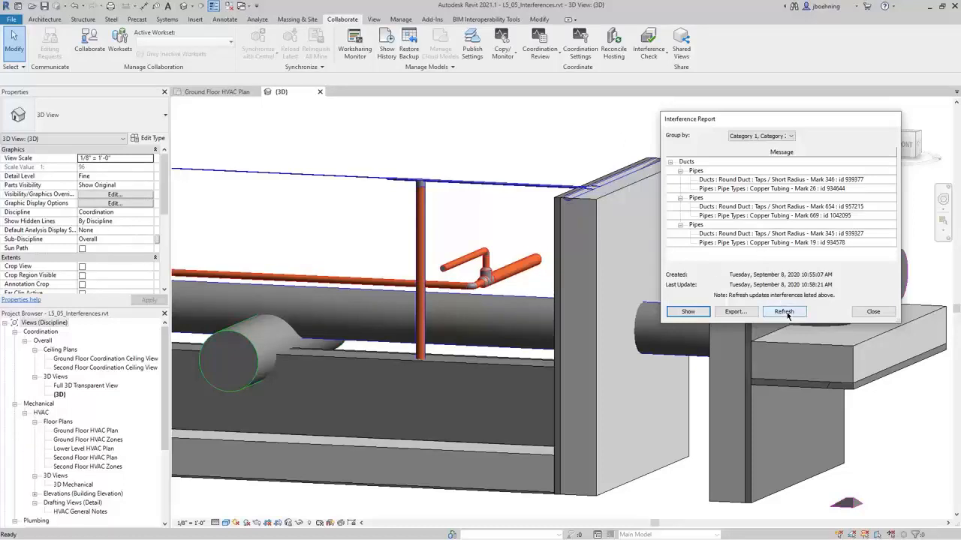
left_click(871, 311)
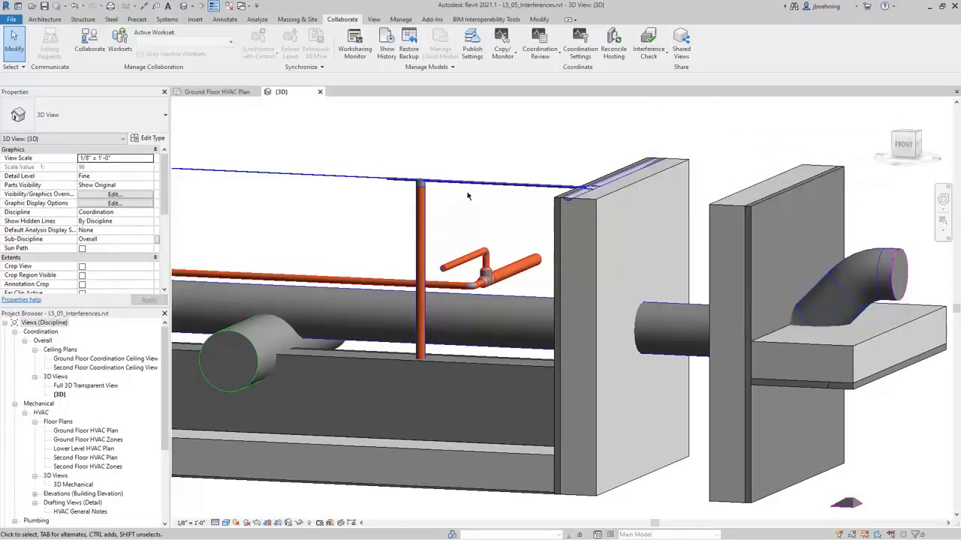
From the Ground Floor HVAC Plan, start an interference check with Ducts and Mechanical Equipment from the current project
left_click(225, 92)
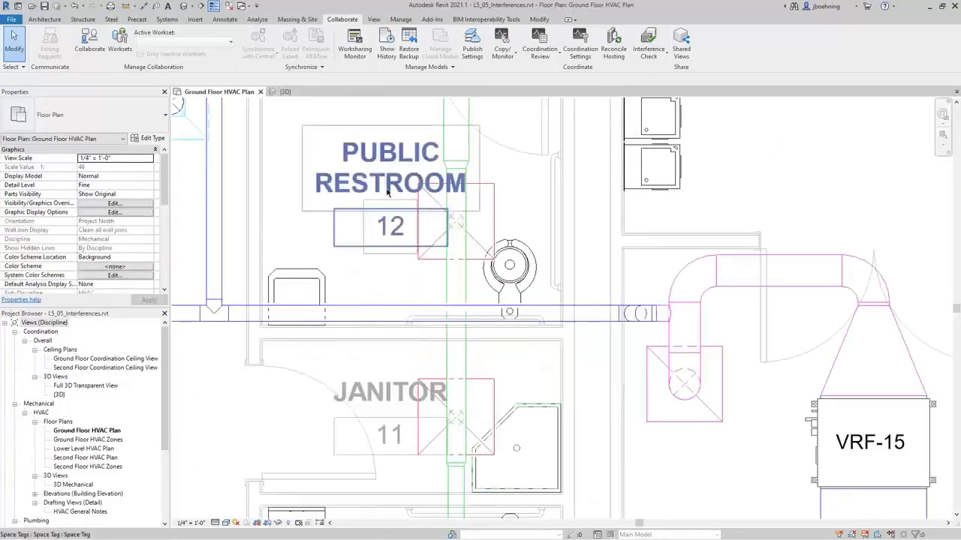
scroll(488, 255, "down", 3)
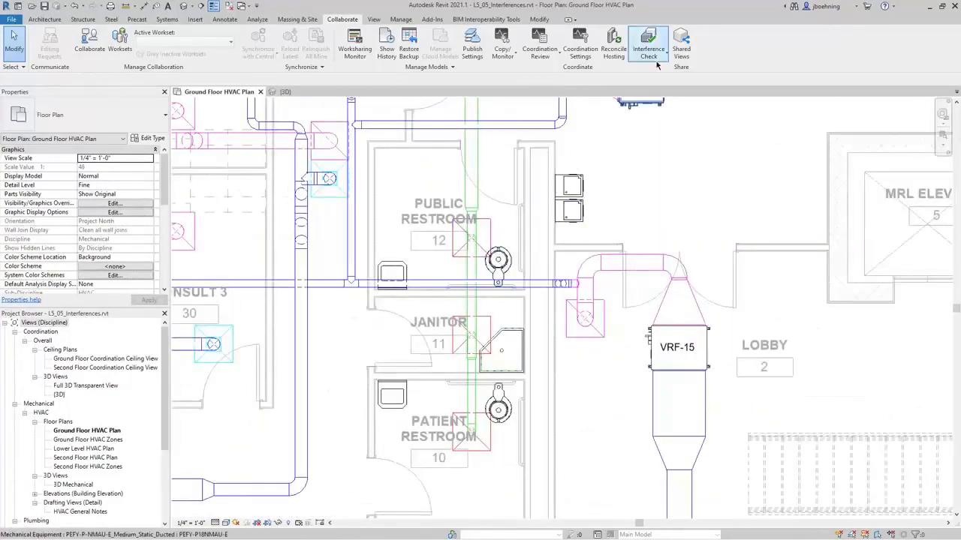
left_click(649, 46)
left_click(661, 72)
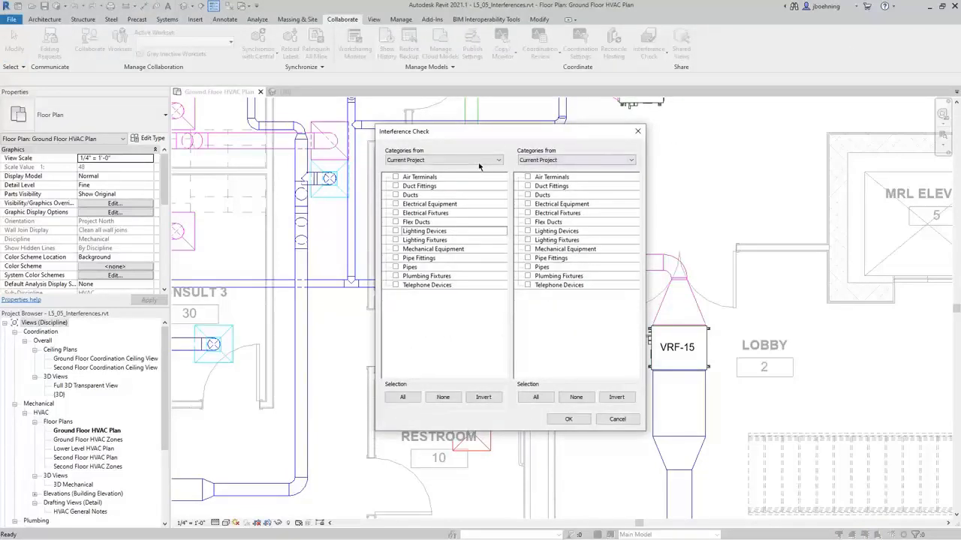
left_click(396, 195)
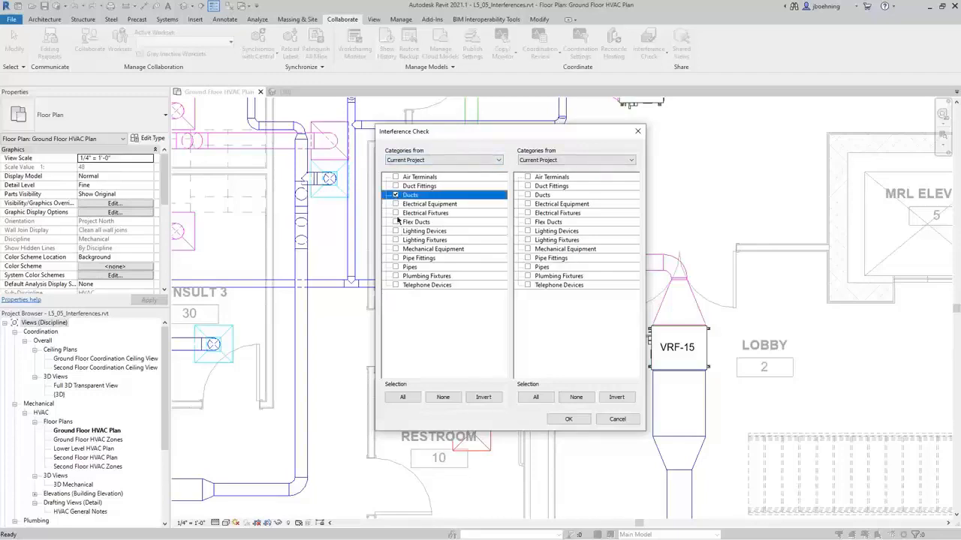
left_click(395, 249)
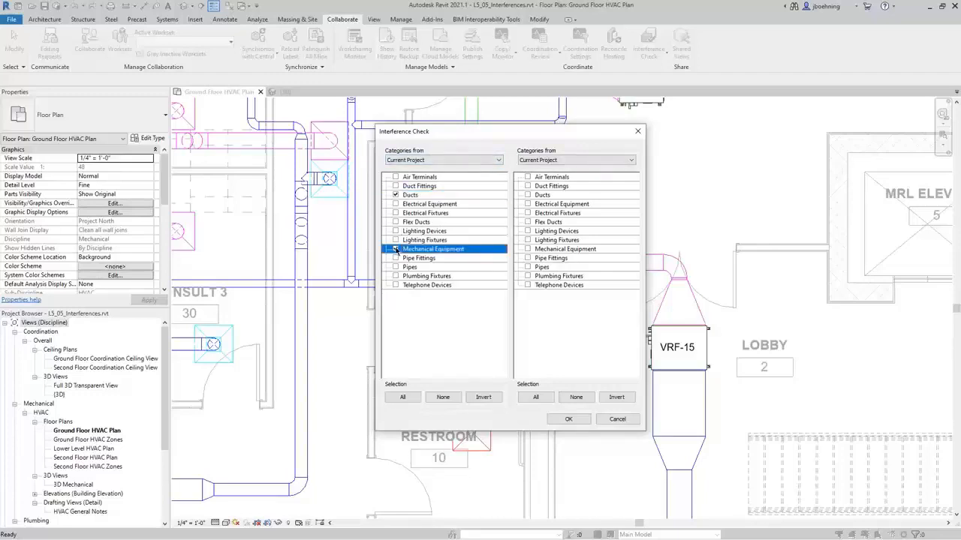
Set the comparison to Walls from ARCH_LINK.rvt and run the interference check
left_click(581, 160)
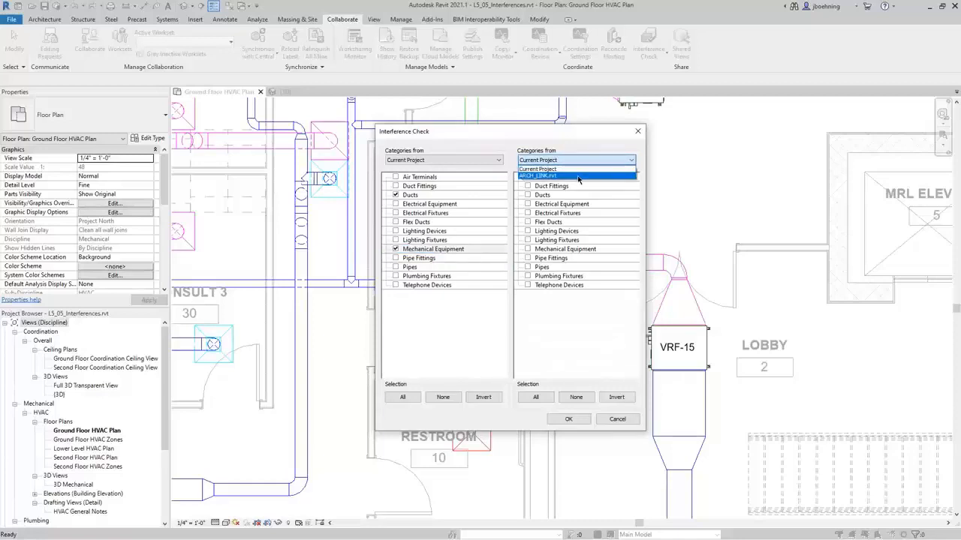
left_click(578, 177)
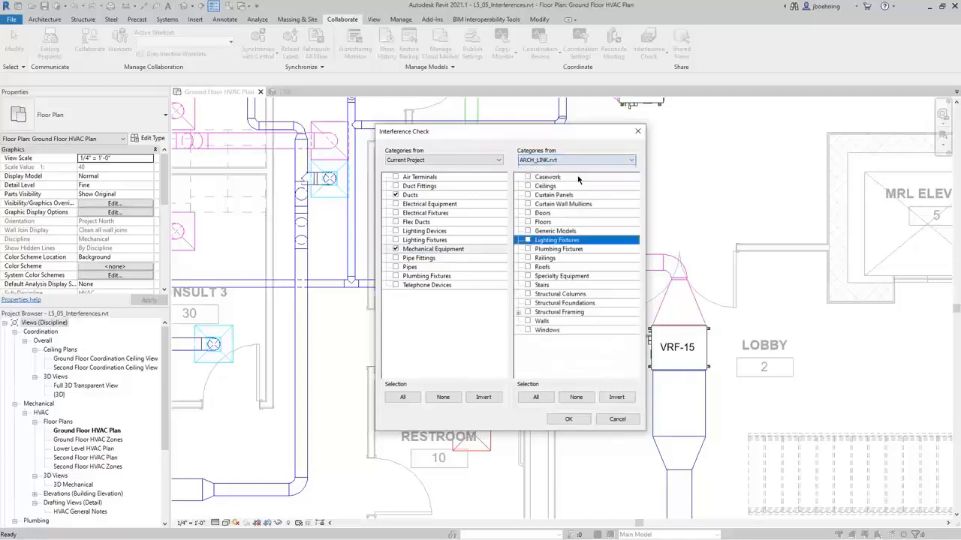
left_click(527, 322)
left_click(568, 419)
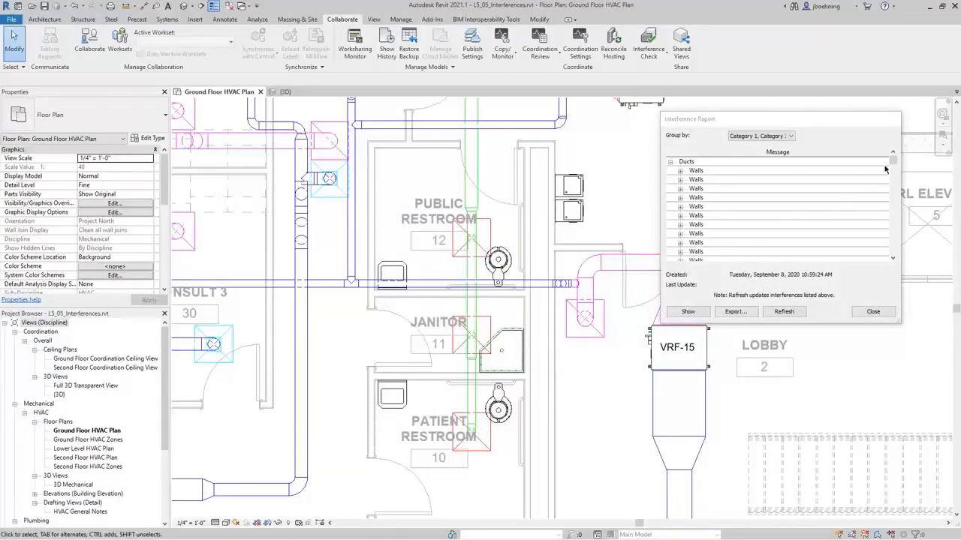
Show the first duct-to-wall conflict from the report in the floor plan and expand its entry
mouse_move(896, 163)
left_mouse_down()
mouse_move(893, 259)
mouse_move(891, 155)
left_mouse_up()
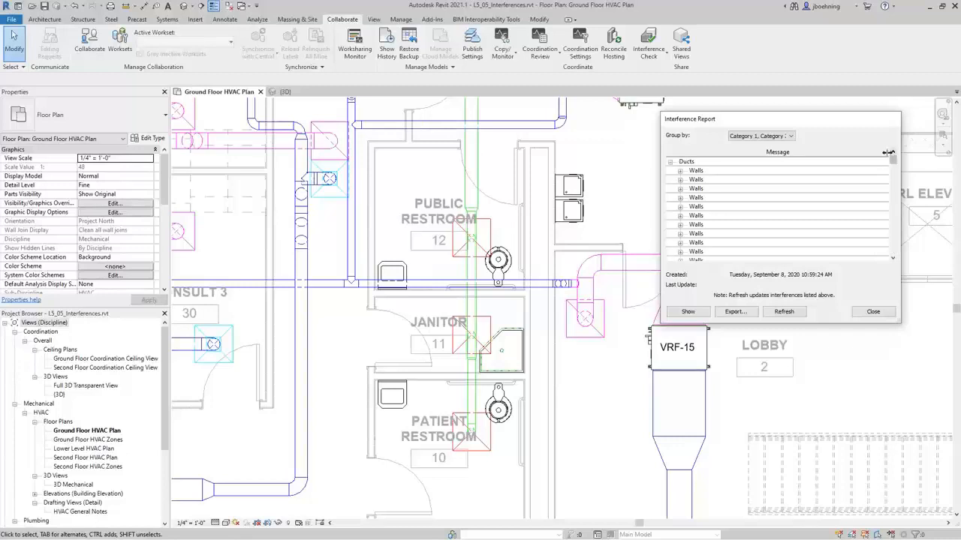
left_click(697, 174)
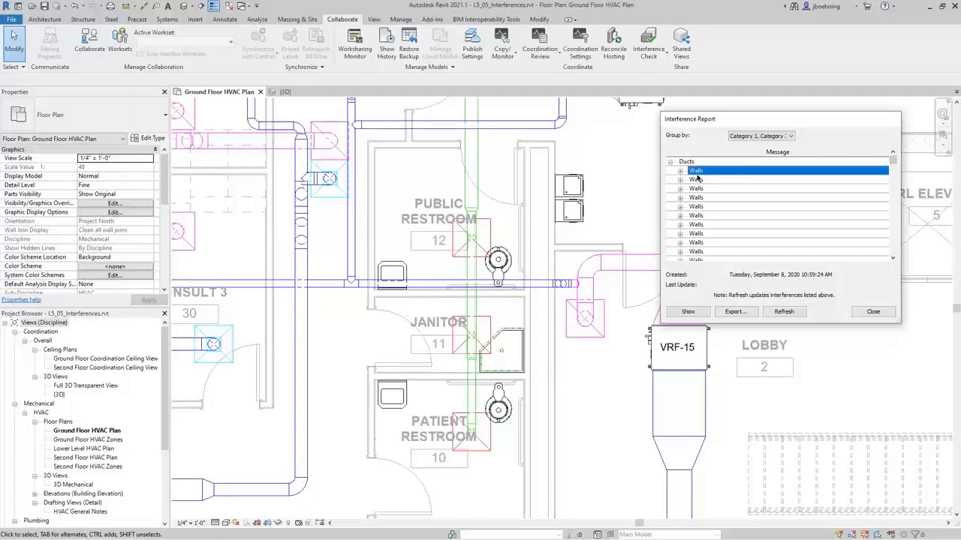
left_click(692, 312)
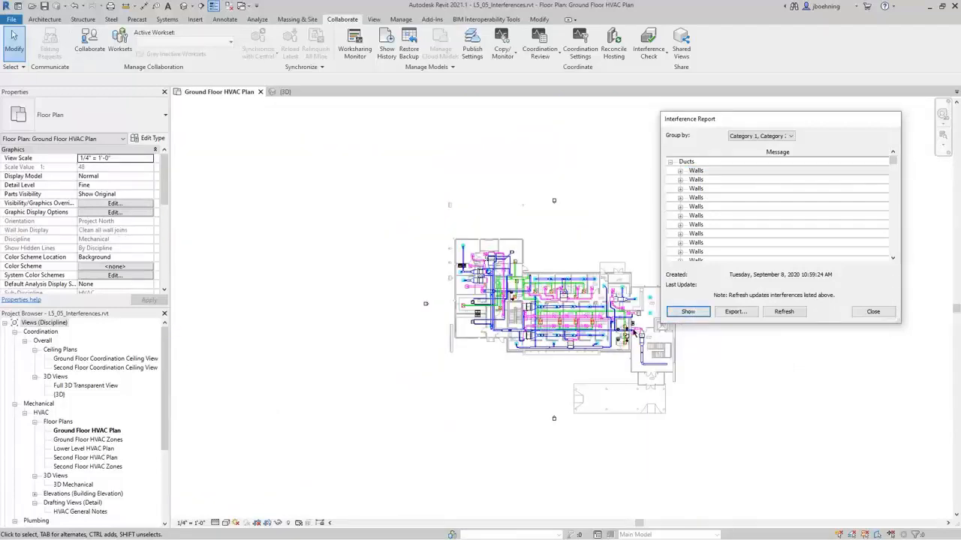
left_click(680, 171)
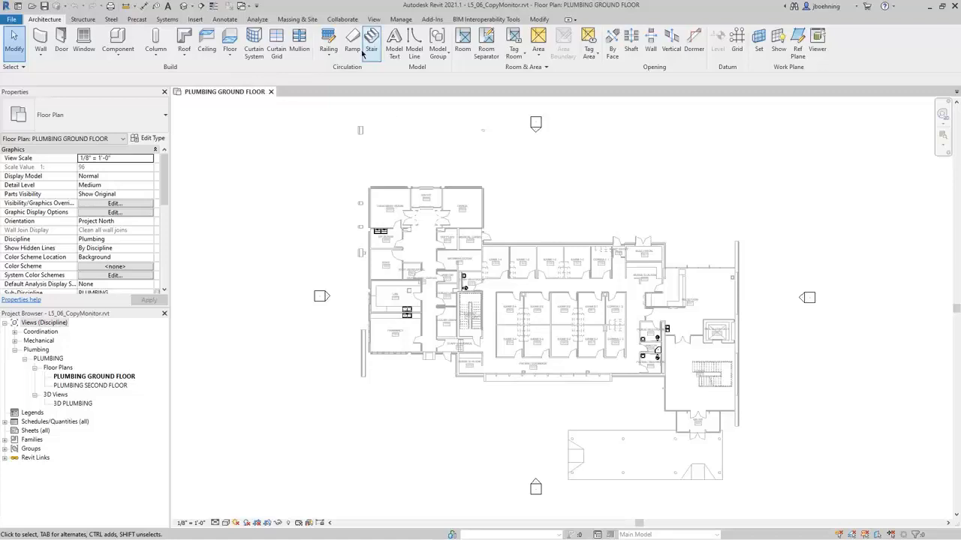
Open the project's coordination settings and apply them to the linked architectural model ARCH_LINK_CM.rvt
left_click(344, 20)
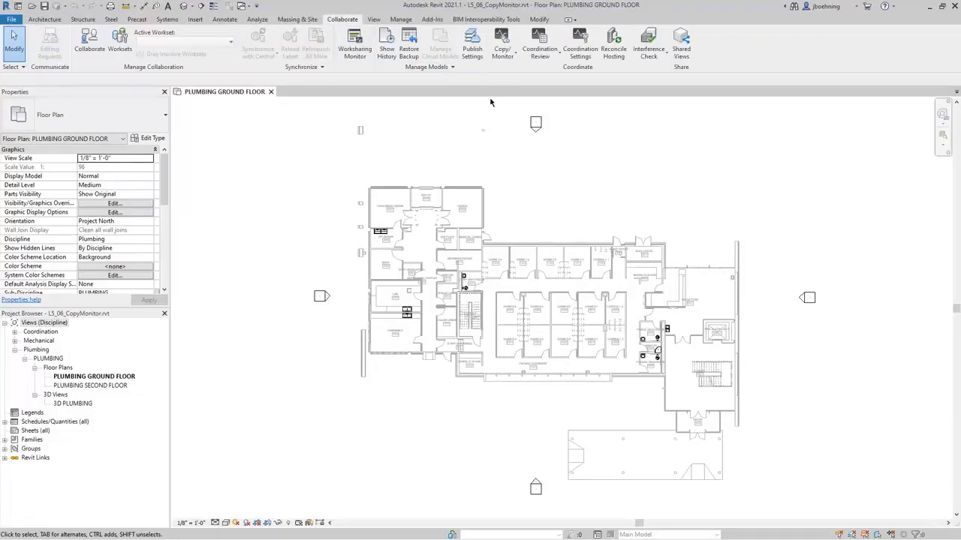
left_click(514, 57)
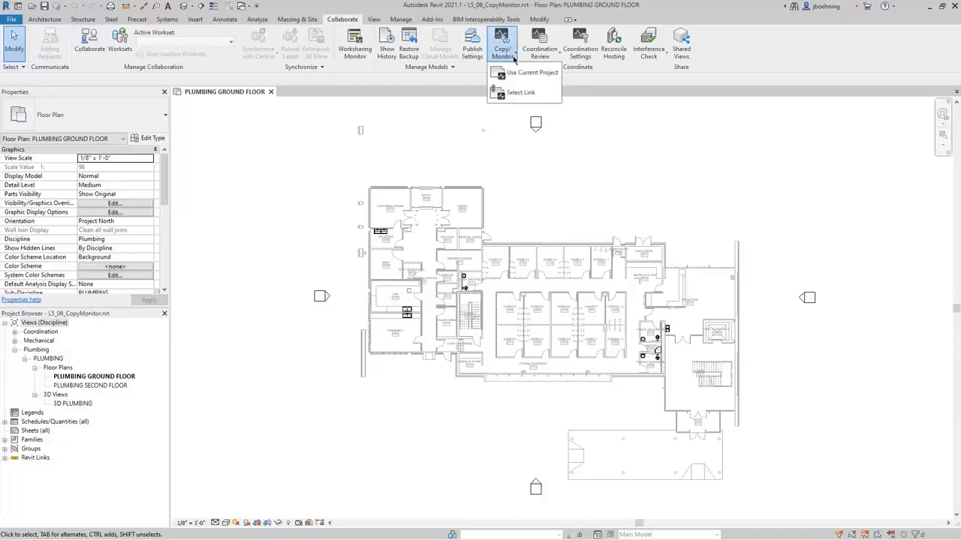
left_click(513, 57)
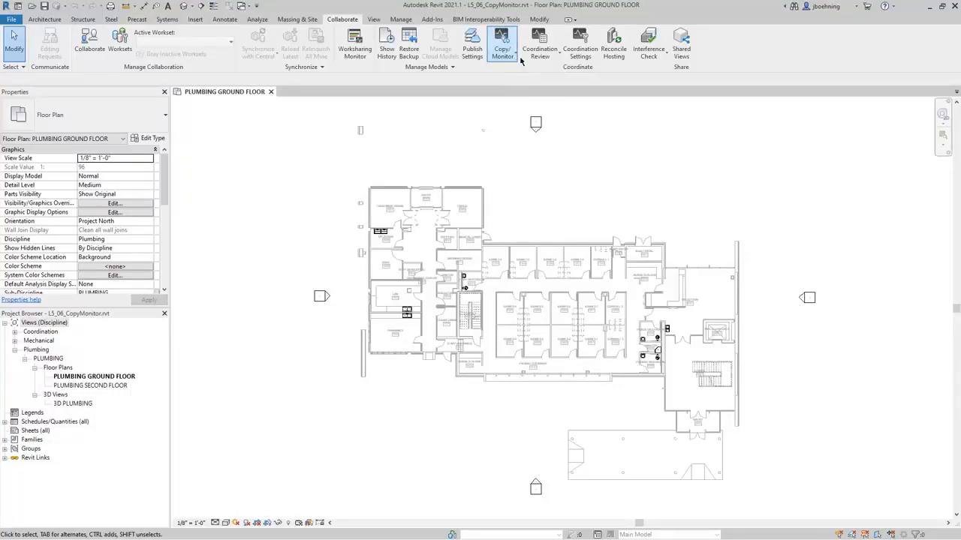
left_click(580, 51)
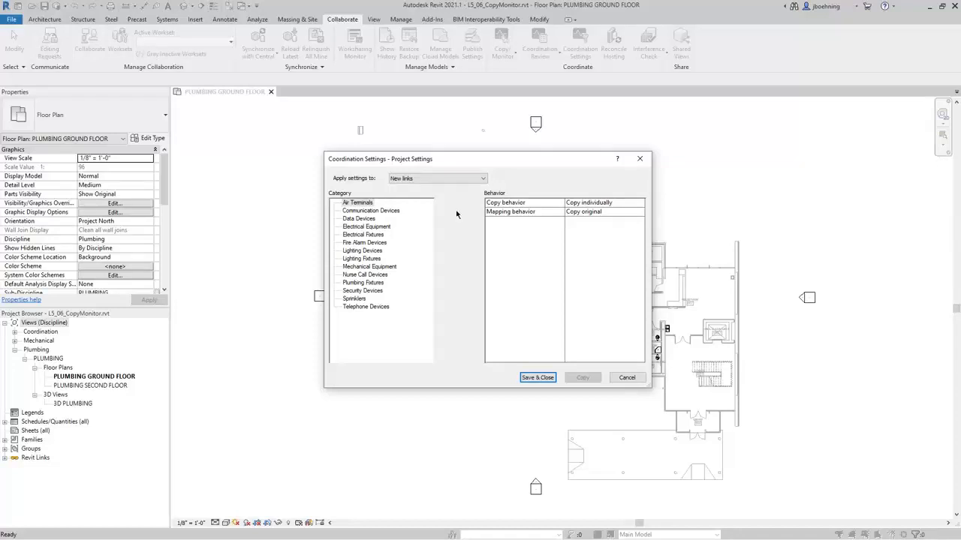
left_click(466, 180)
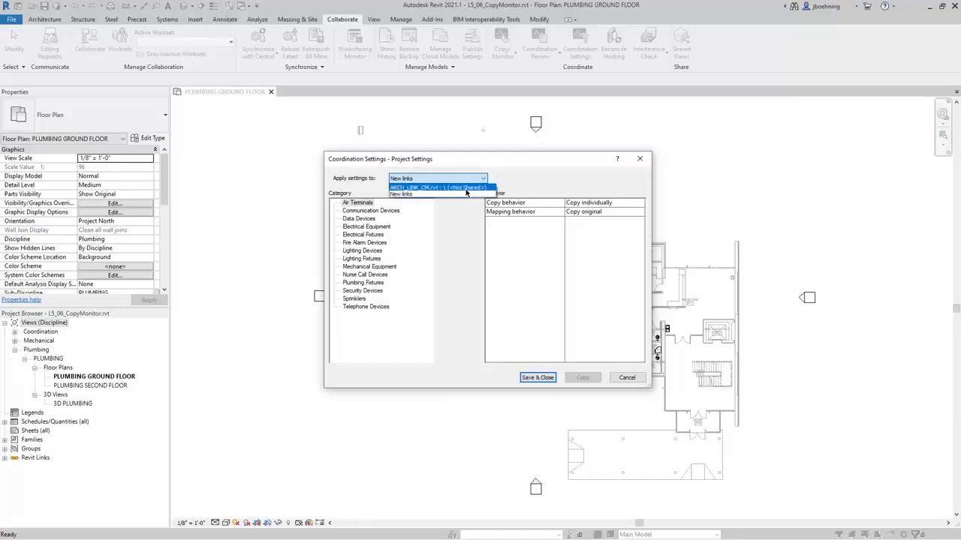
left_click(467, 189)
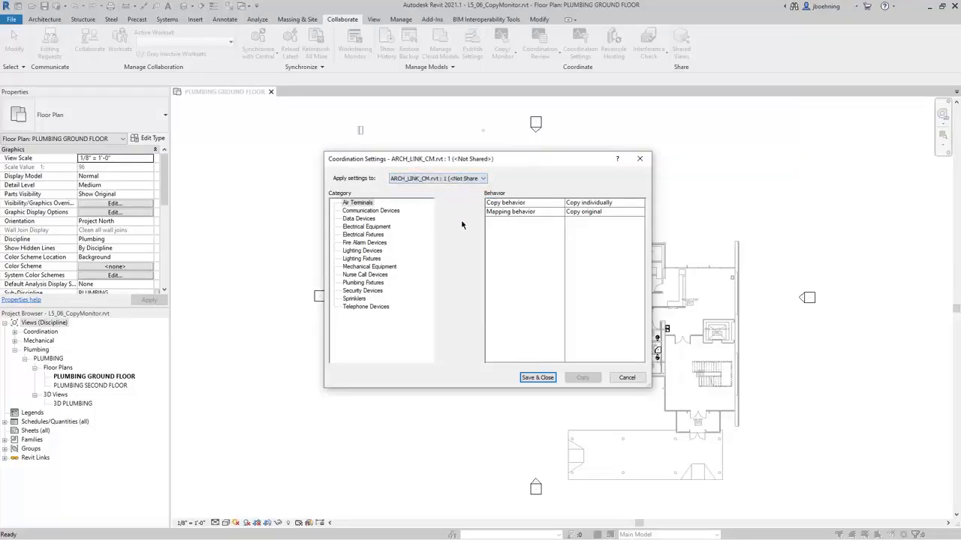
Set the copy behavior of the Plumbing Fixtures category to Allow batch copy
left_click(378, 285)
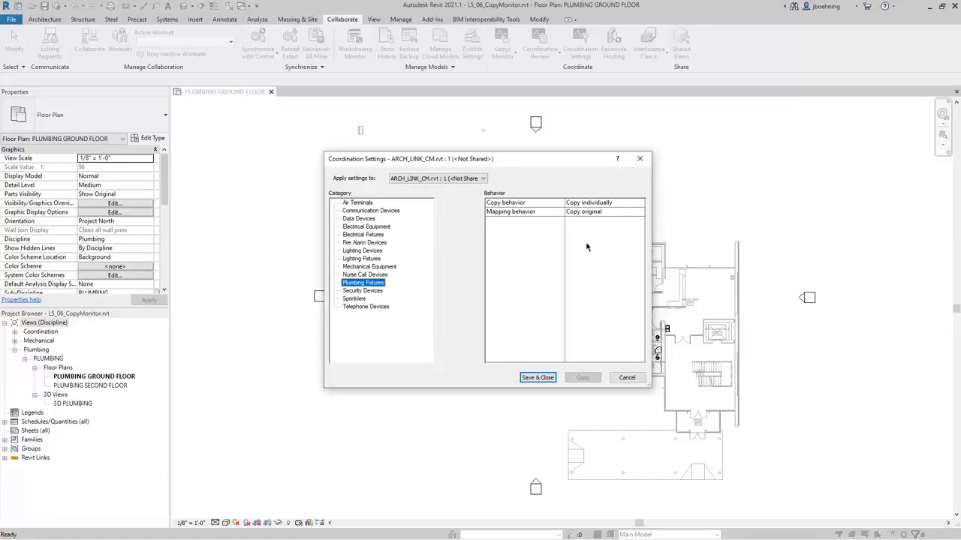
left_click(621, 205)
left_click(638, 204)
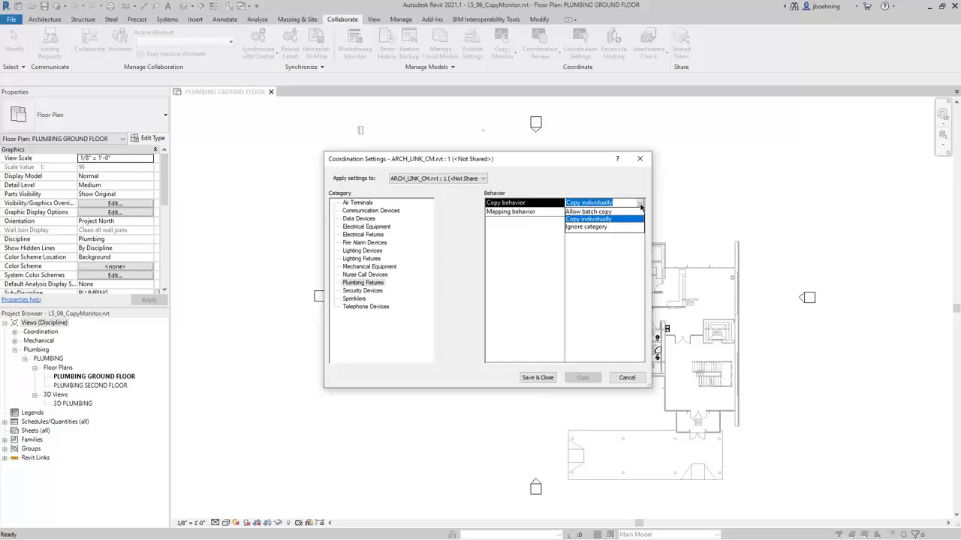
left_click(641, 205)
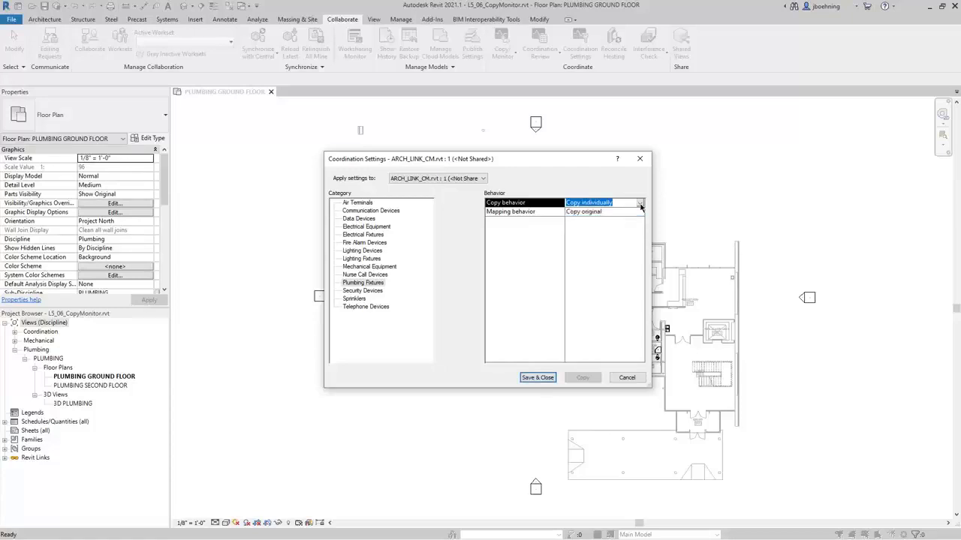
left_click(640, 204)
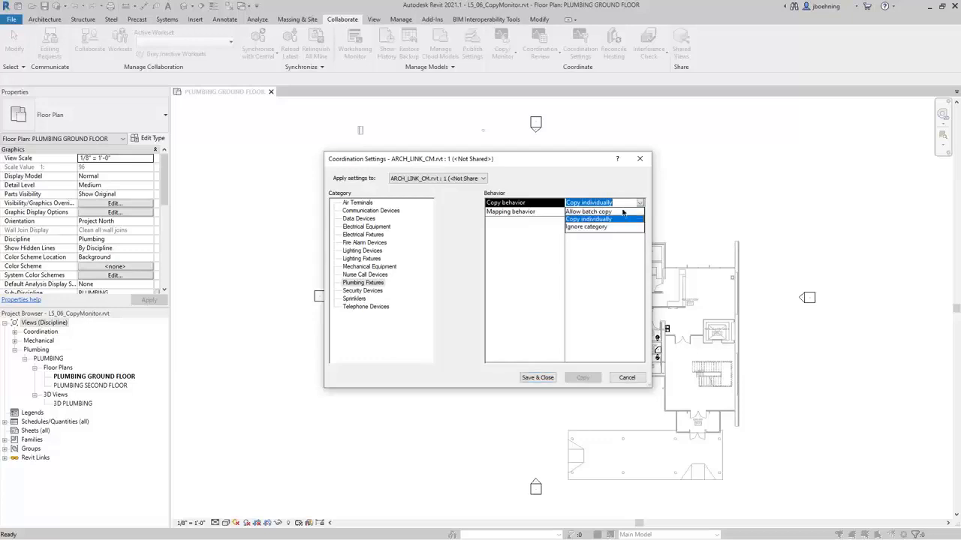
left_click(609, 213)
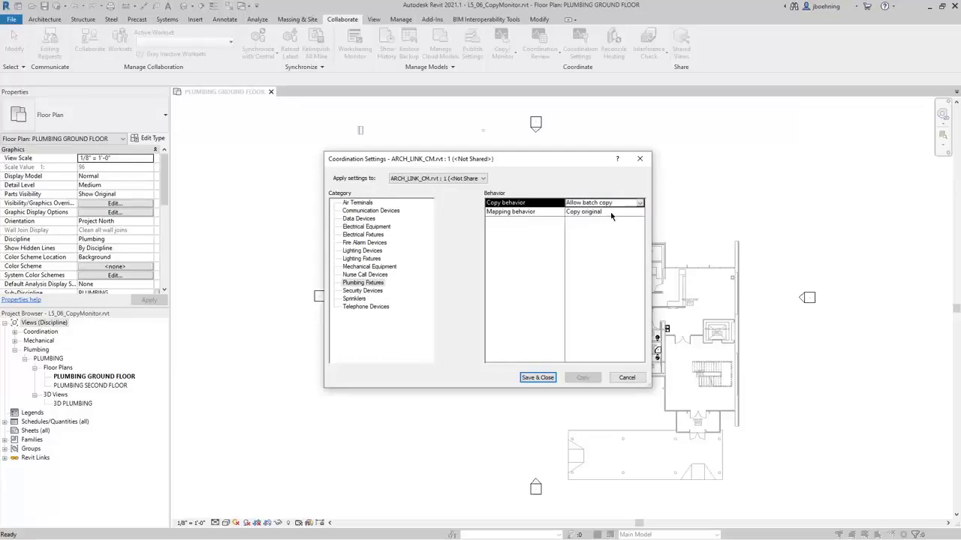
Set the mapping behavior of the Plumbing Fixtures category to Specify type mapping
left_click(611, 213)
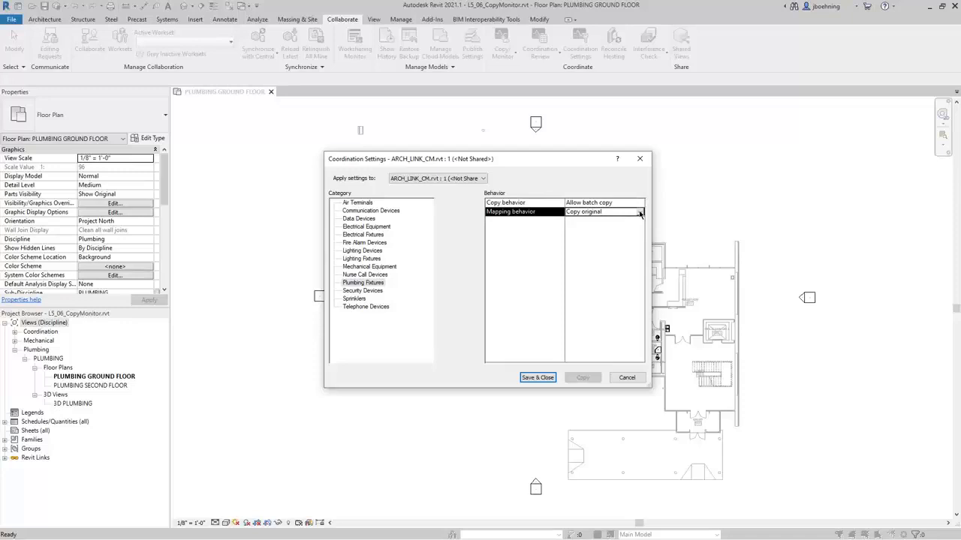
left_click(640, 214)
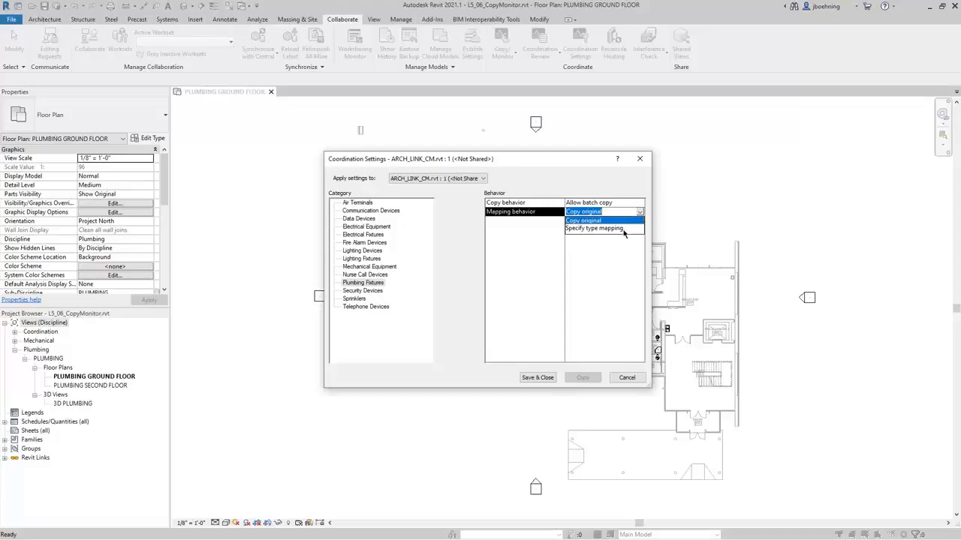
left_click(623, 229)
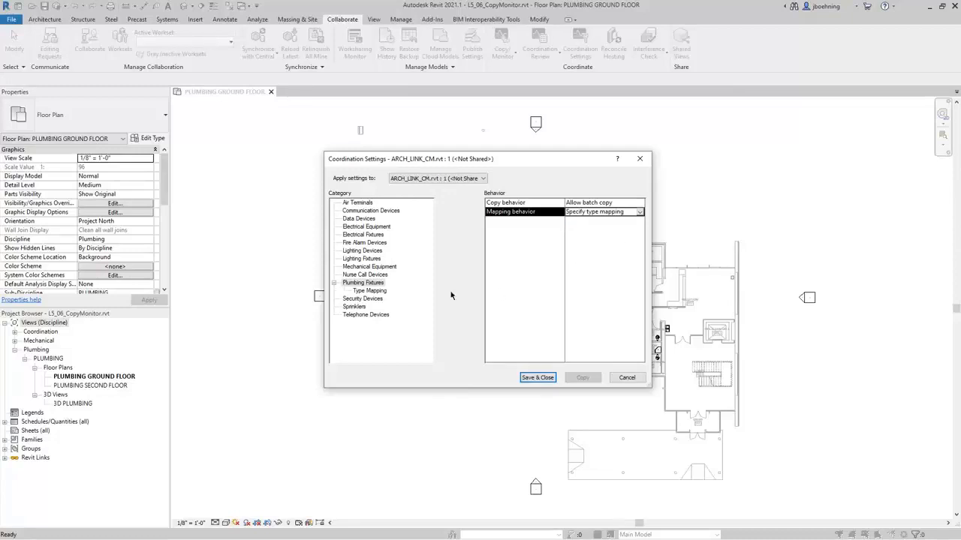
Map the linked flush valve toilet type Private - 1.6 gpf to Water Closet - Flush Valve - Wall Mounted : Private - 1.6 gpf and view the host type's properties
left_click(367, 292)
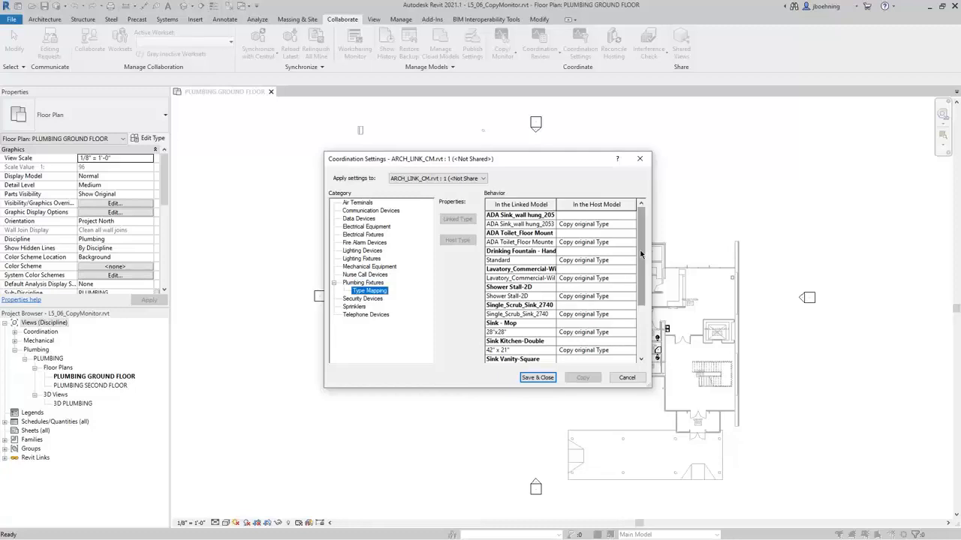
left_click_drag(640, 253, 640, 319)
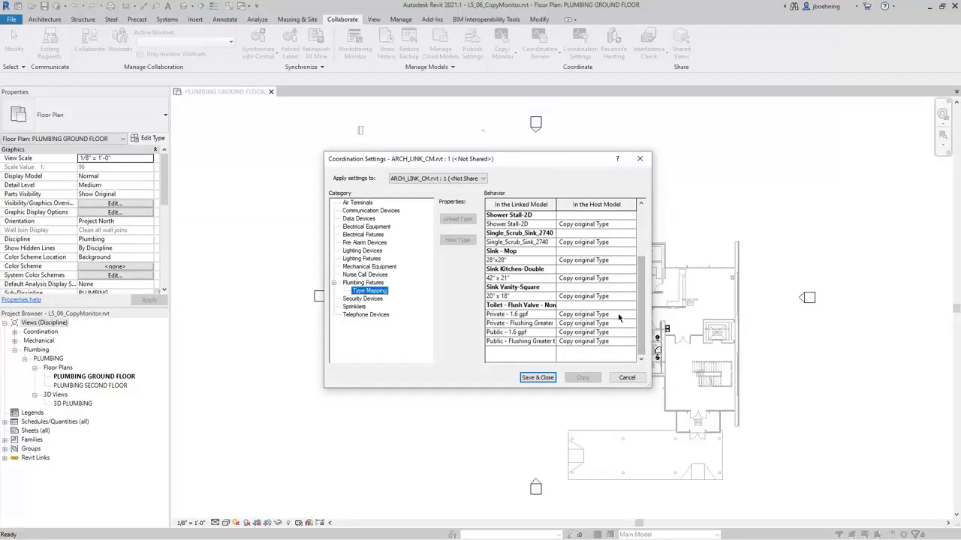
left_click(625, 315)
left_click(632, 315)
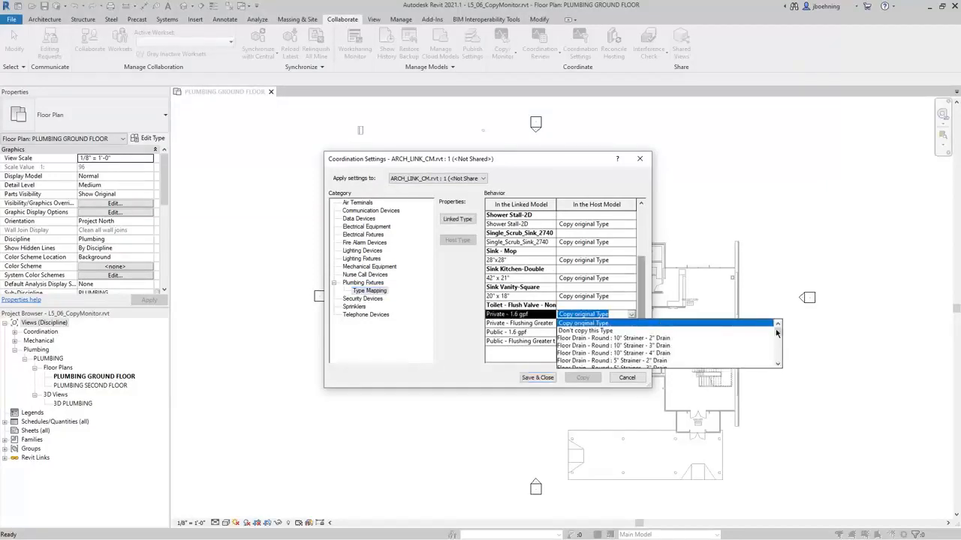
left_click_drag(777, 335, 777, 360)
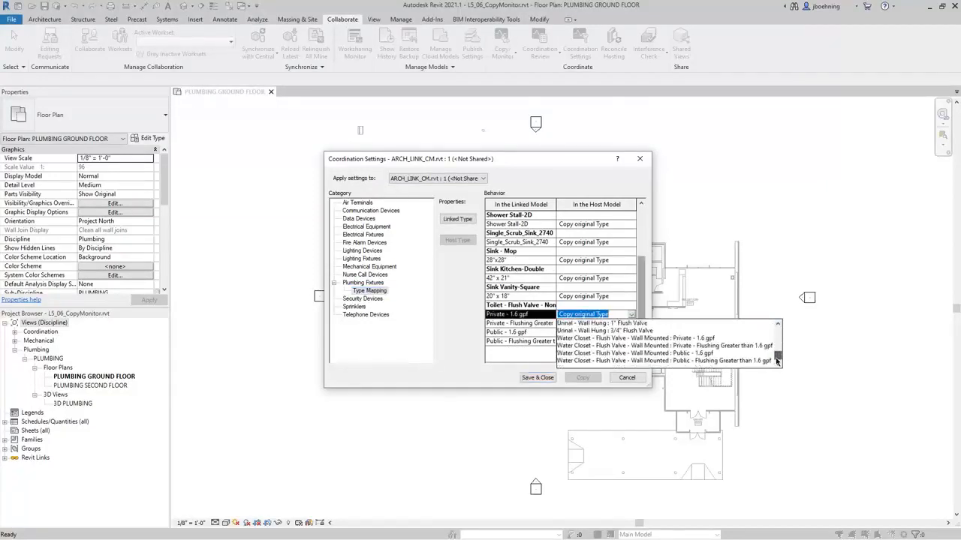
left_click(708, 339)
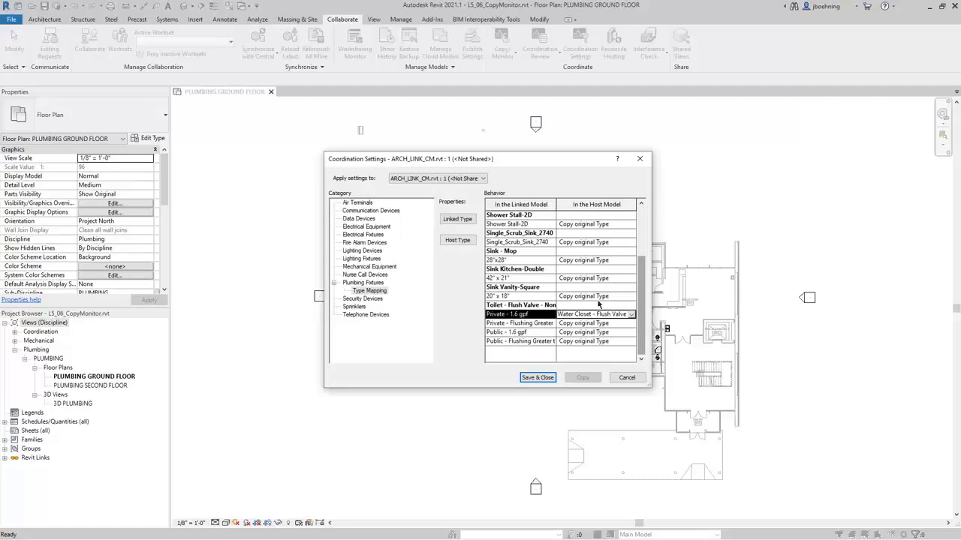
left_click(459, 242)
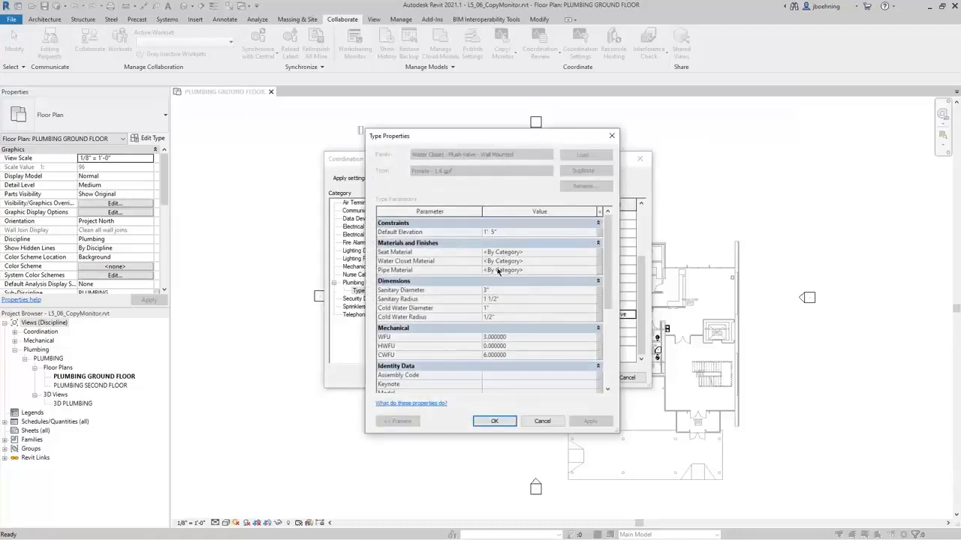
left_click(543, 421)
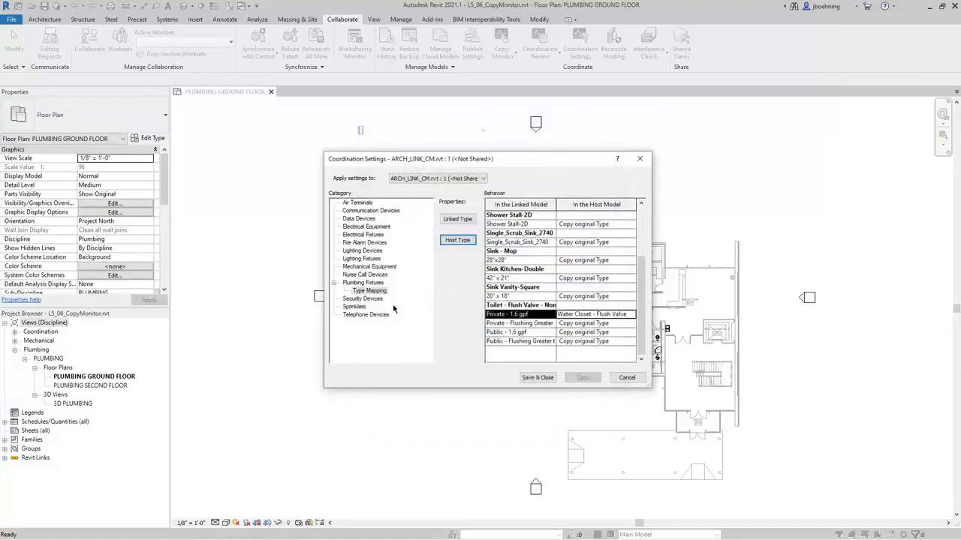
Set the Plumbing Fixtures mapping behavior to Copy original and save the coordination settings
left_click(363, 283)
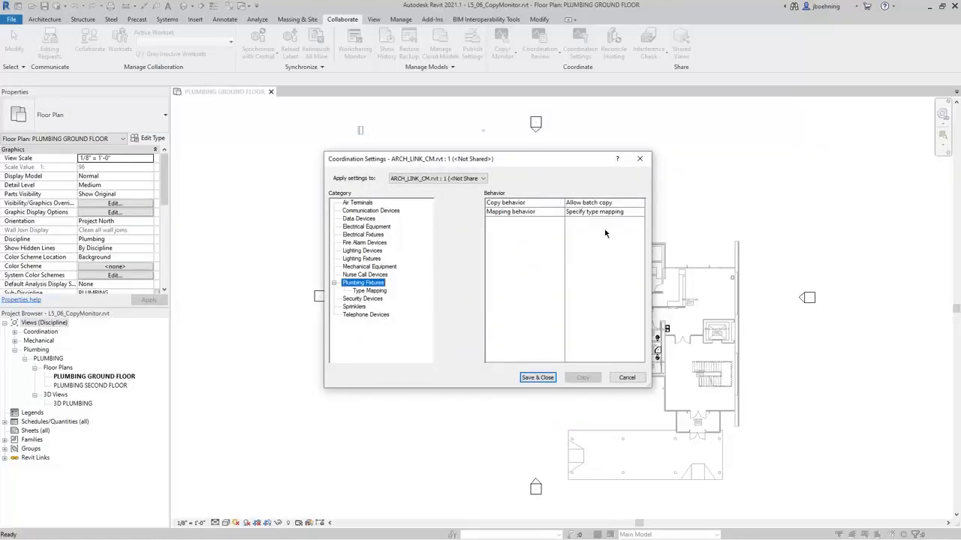
left_click(629, 214)
left_click(639, 214)
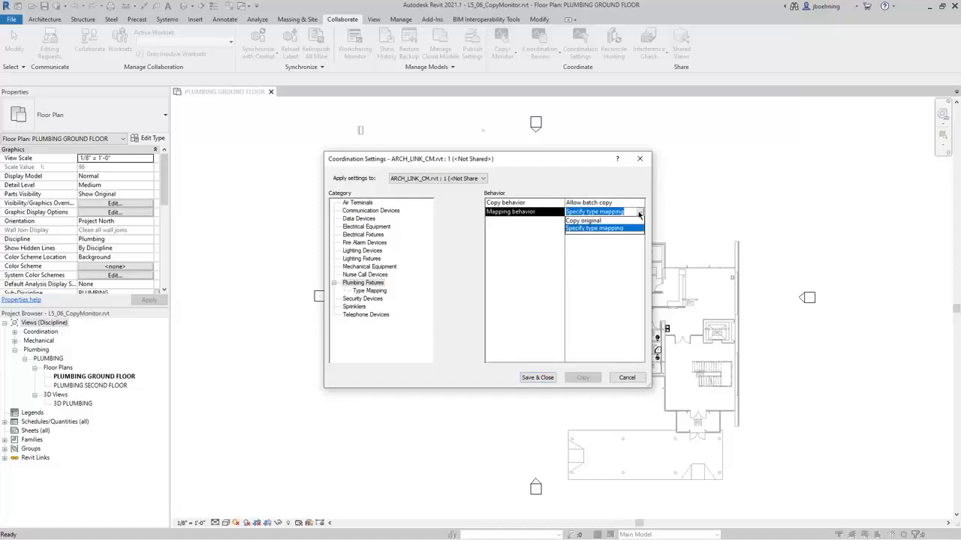
left_click(590, 225)
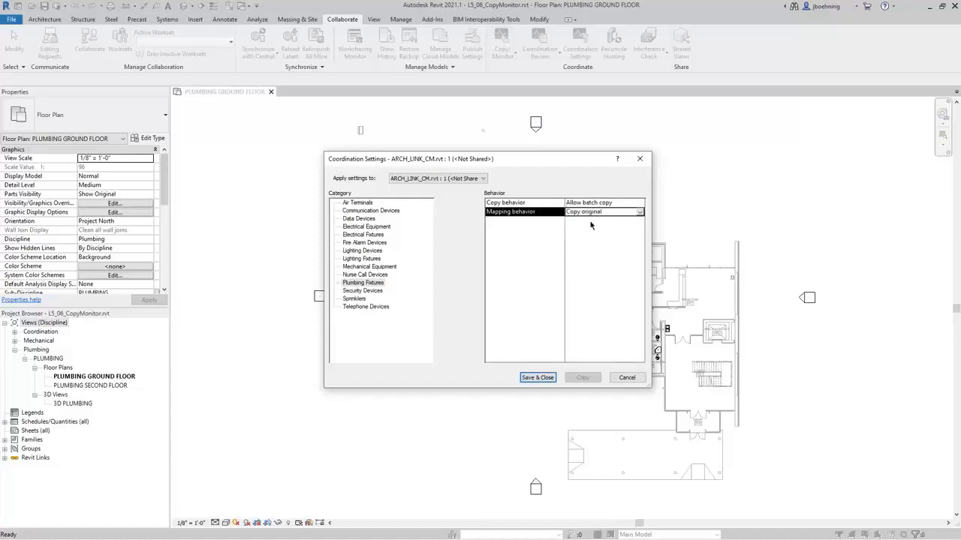
left_click(543, 380)
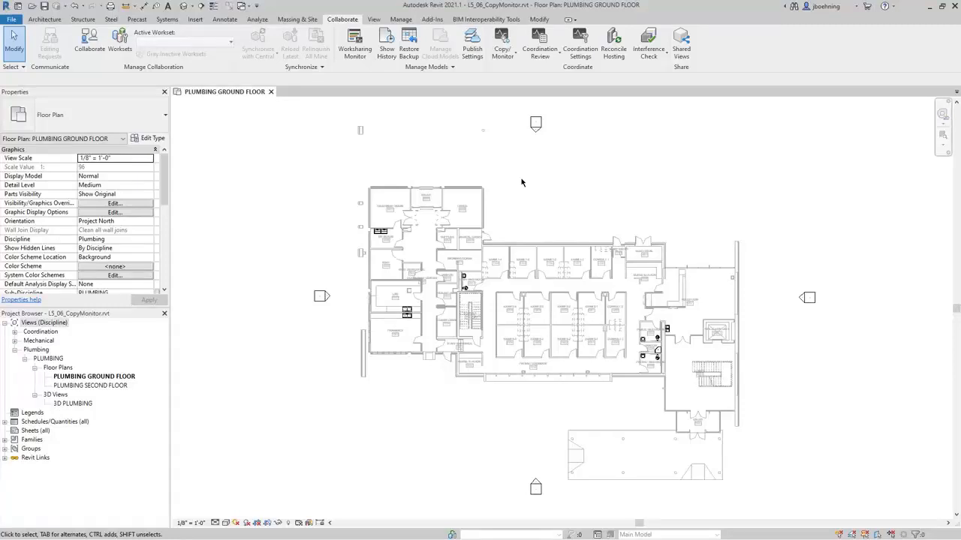
Start a Copy/Monitor session on the linked architectural model in the floor plan
left_click(516, 62)
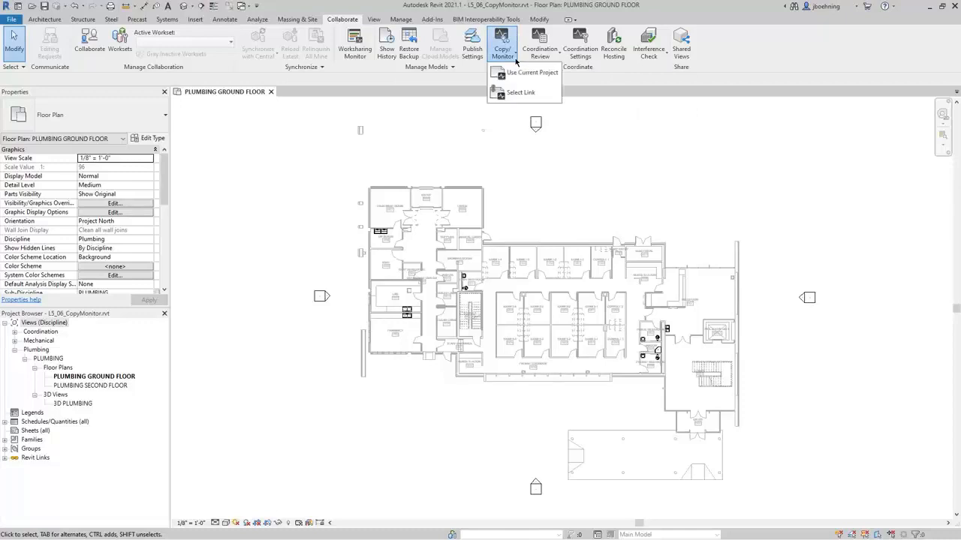
left_click(538, 94)
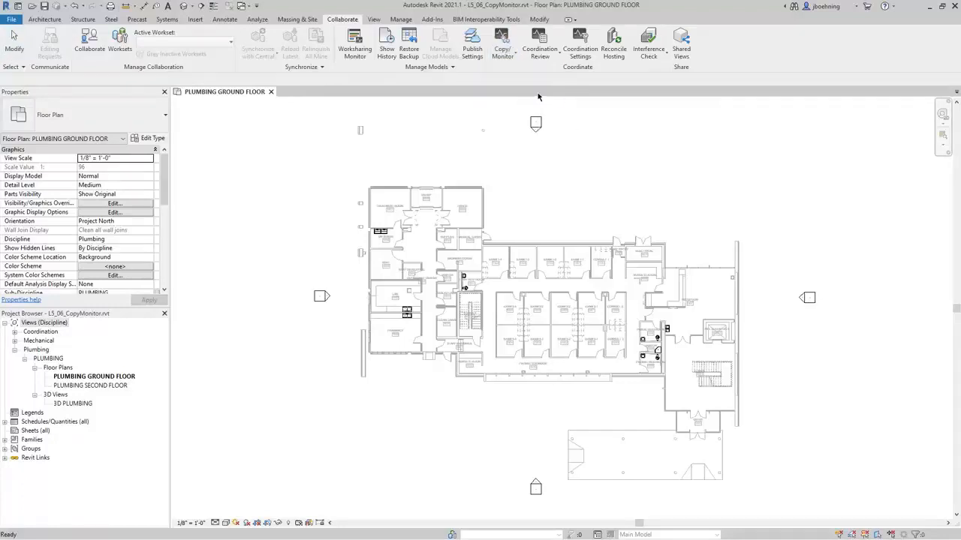
left_click(484, 194)
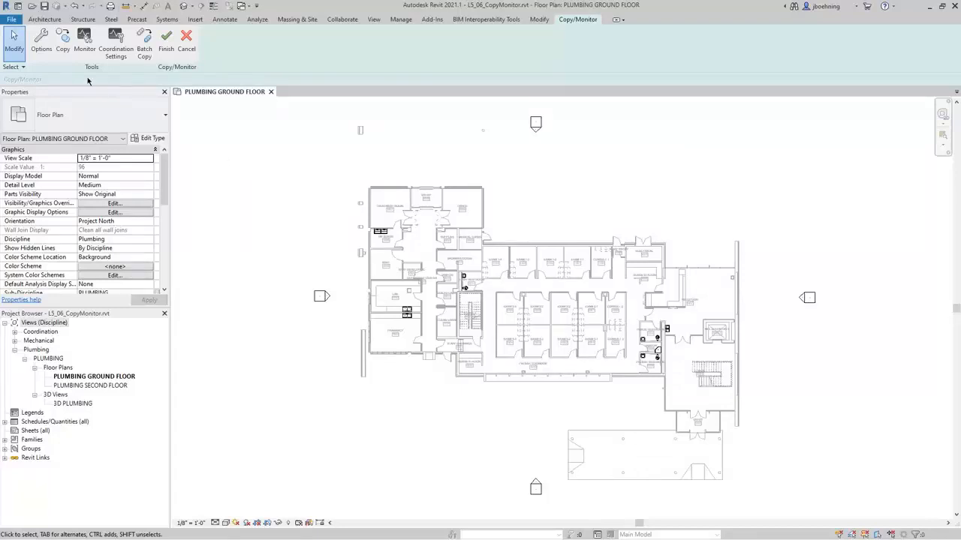
Review the level type mappings in the Copy/Monitor options and close them without changes
left_click(41, 41)
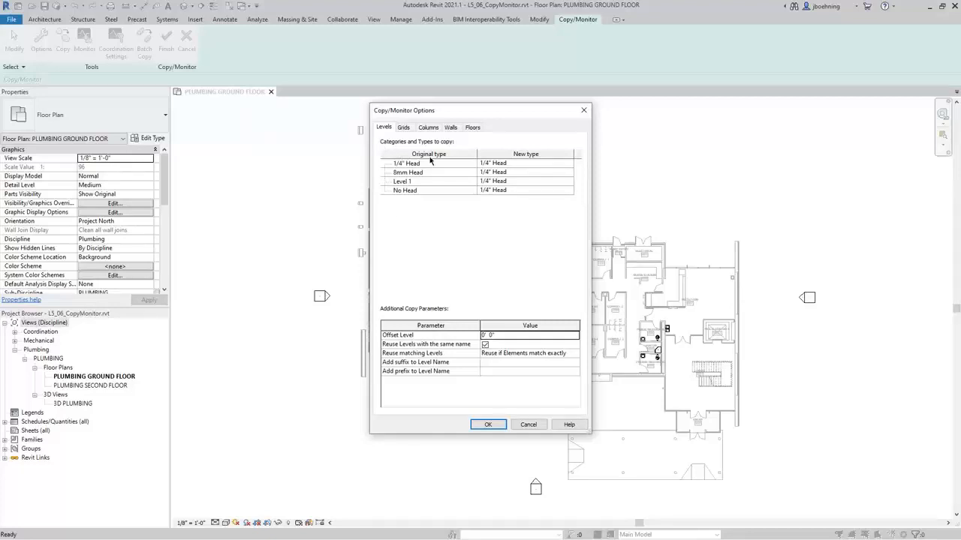
left_click(538, 165)
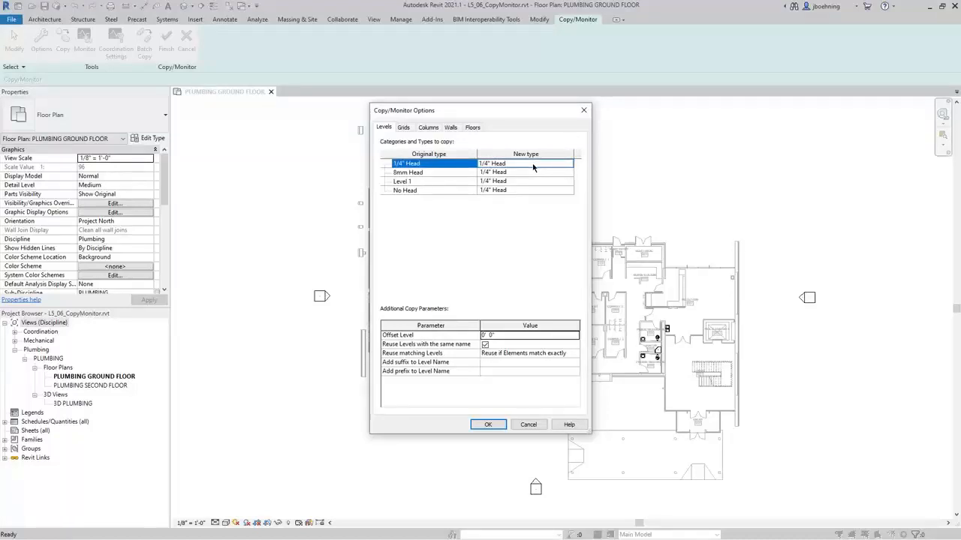
left_click(528, 425)
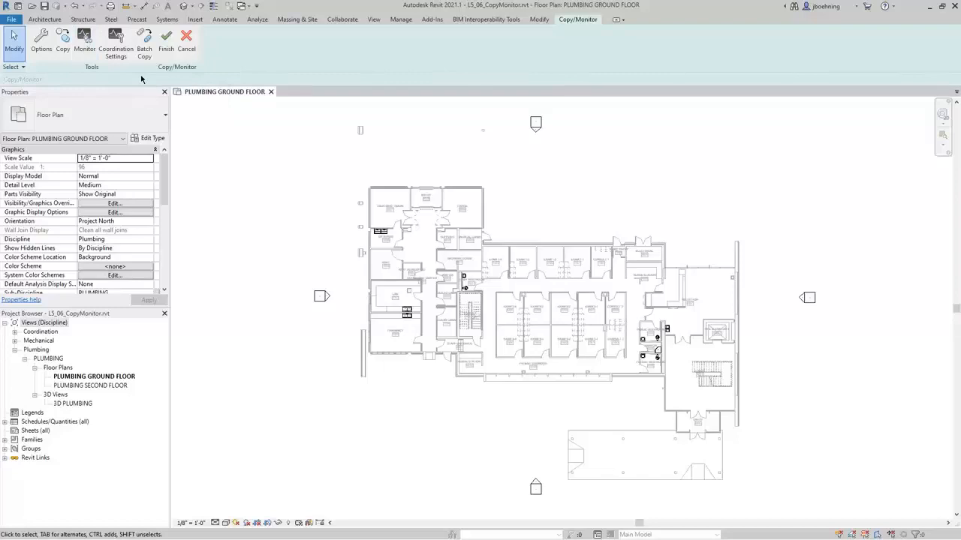
Check the Plumbing Fixtures behavior in the Copy/Monitor session's coordination settings, then save and close them
left_click(124, 59)
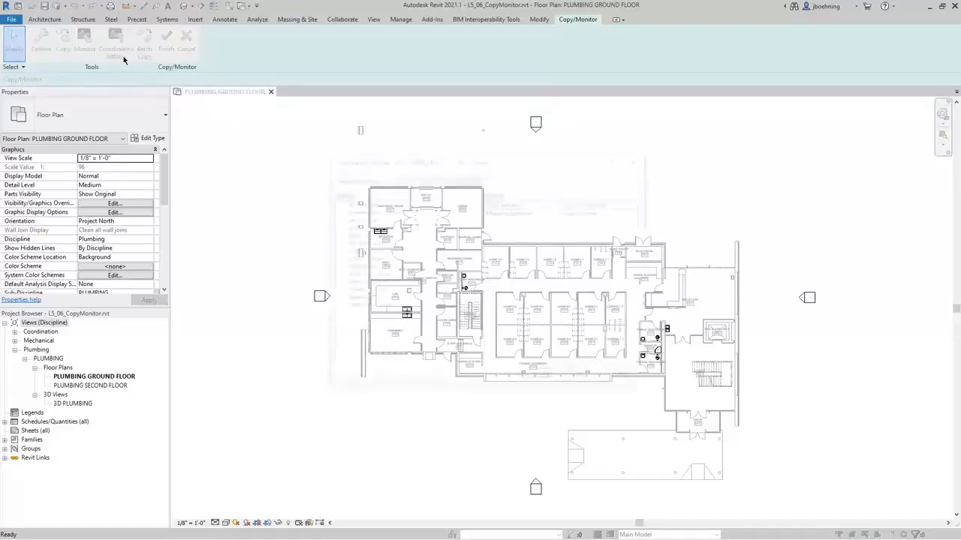
left_click(380, 283)
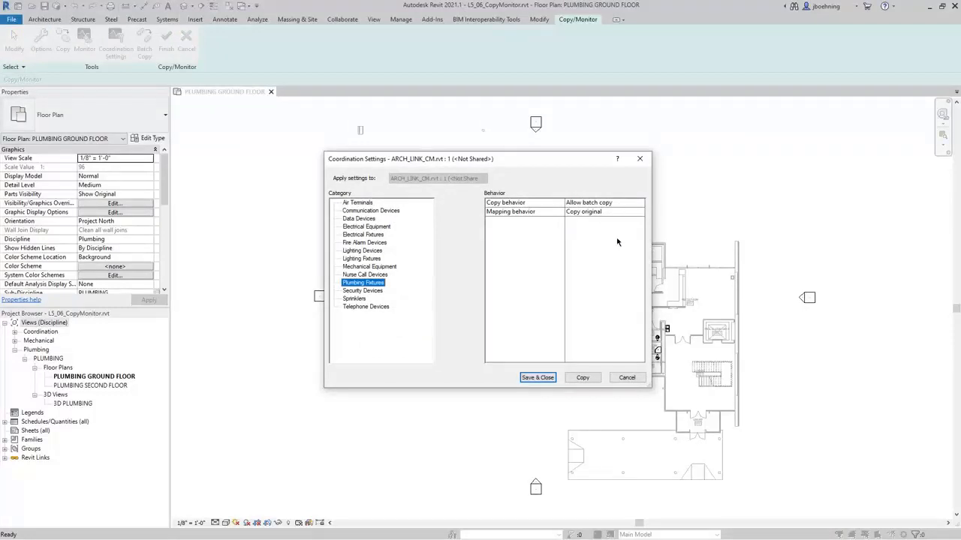
left_click(548, 380)
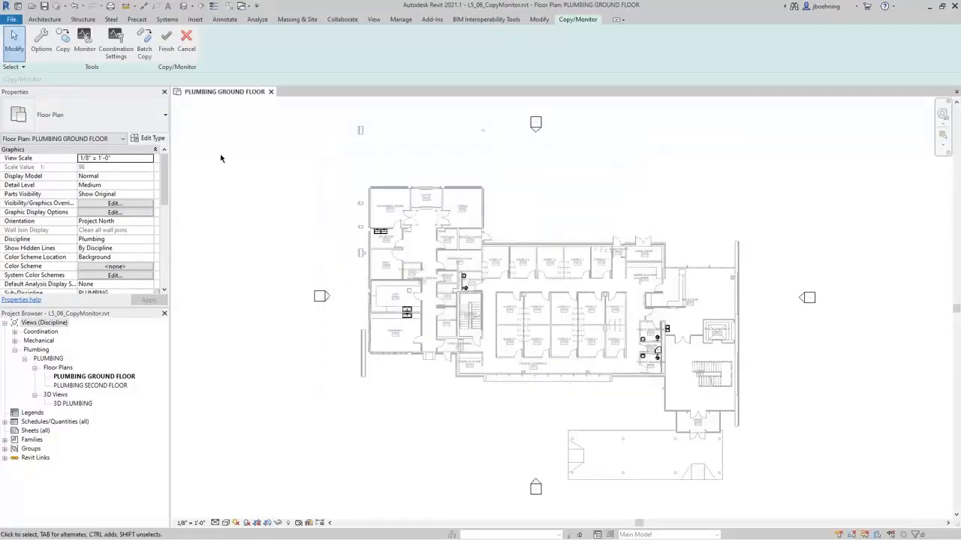
Batch copy the uncopied plumbing fixtures from ARCH_LINK_CM.rvt using the current type mapping settings, then finish the Copy/Monitor session
left_click(145, 52)
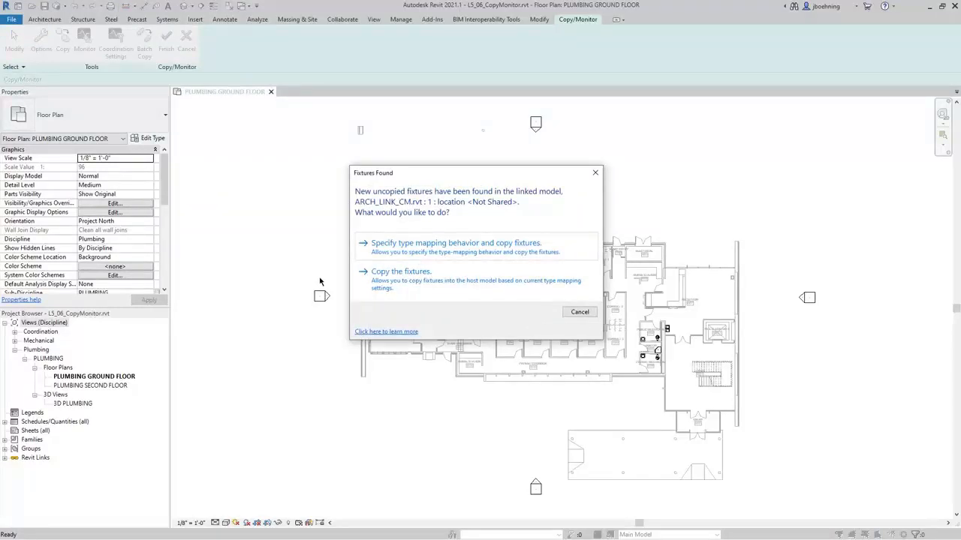
left_click(403, 276)
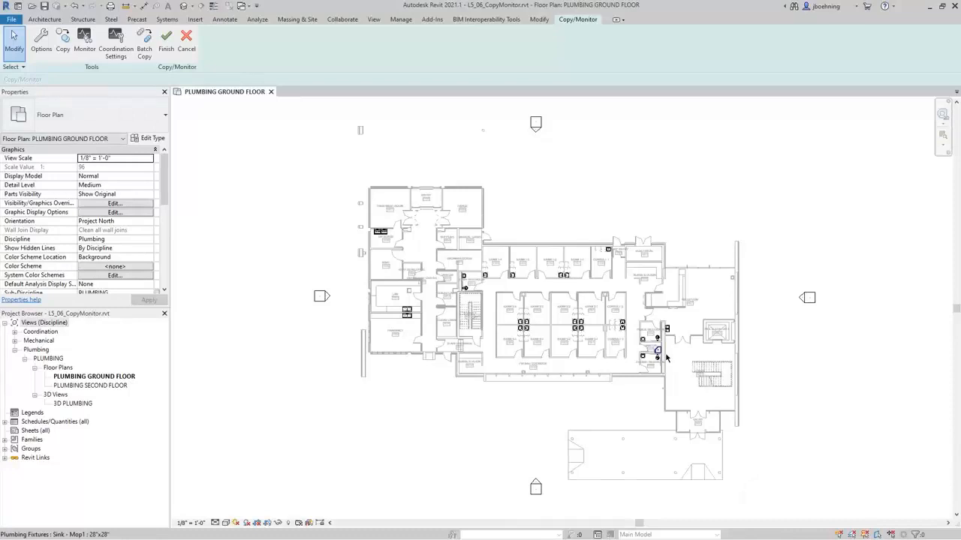
scroll(666, 358, "up", 5)
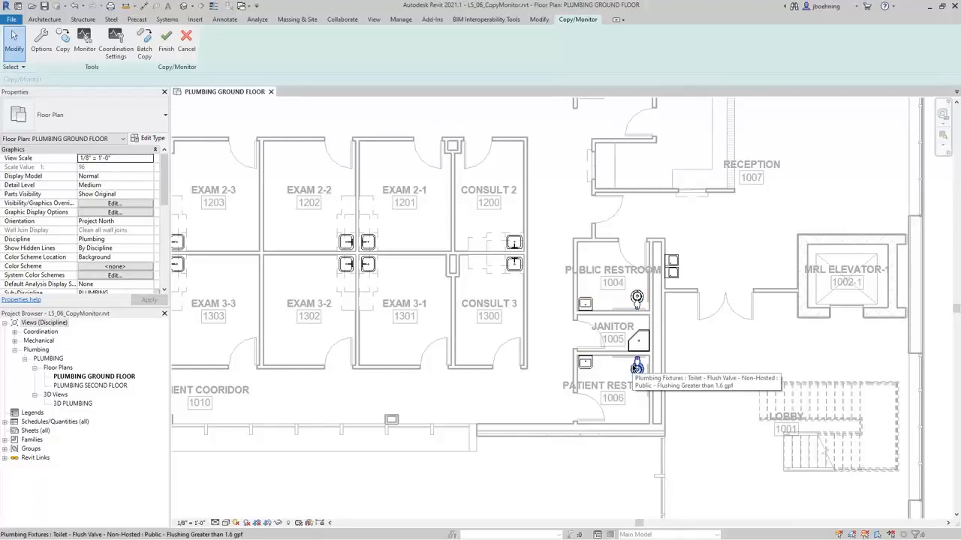
left_click(169, 57)
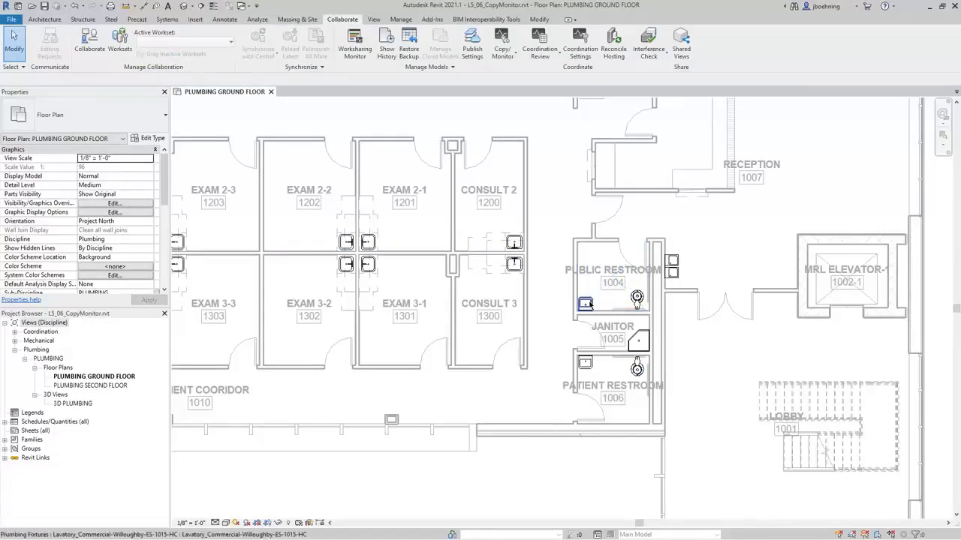
Check the monitoring of the copied lavatory and toilet in Public Restroom 1004, then nudge the lavatory slightly to the right
left_click(589, 307)
scroll(589, 309, "up", 5)
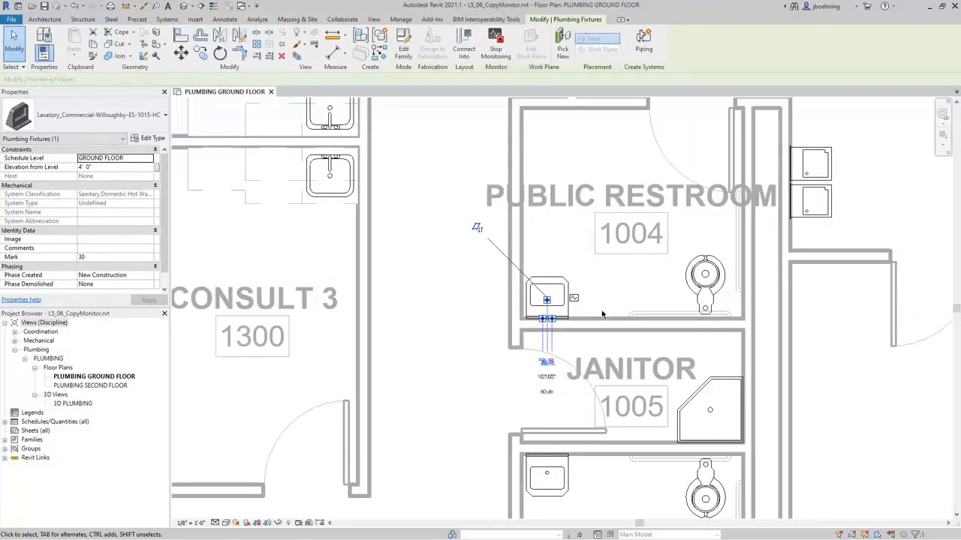
left_click(696, 299)
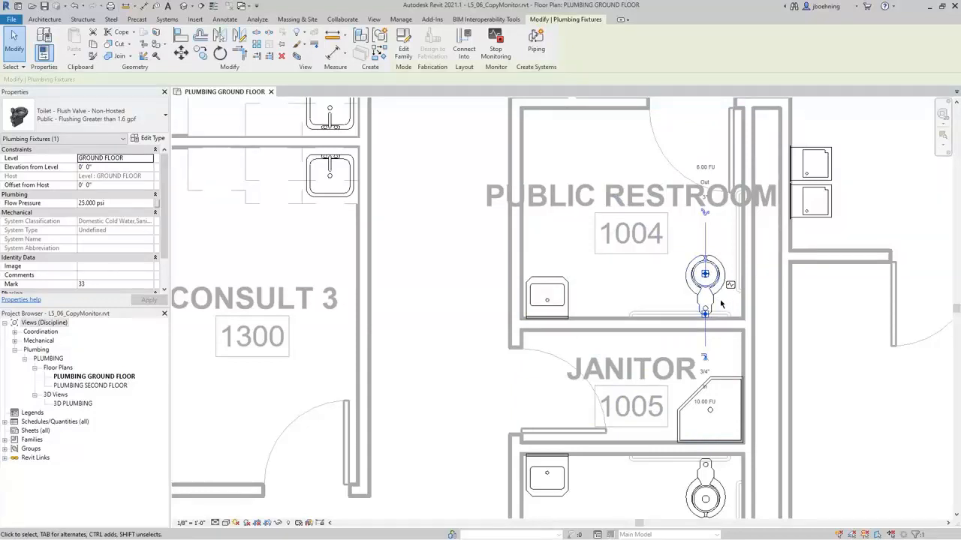
left_click(570, 304)
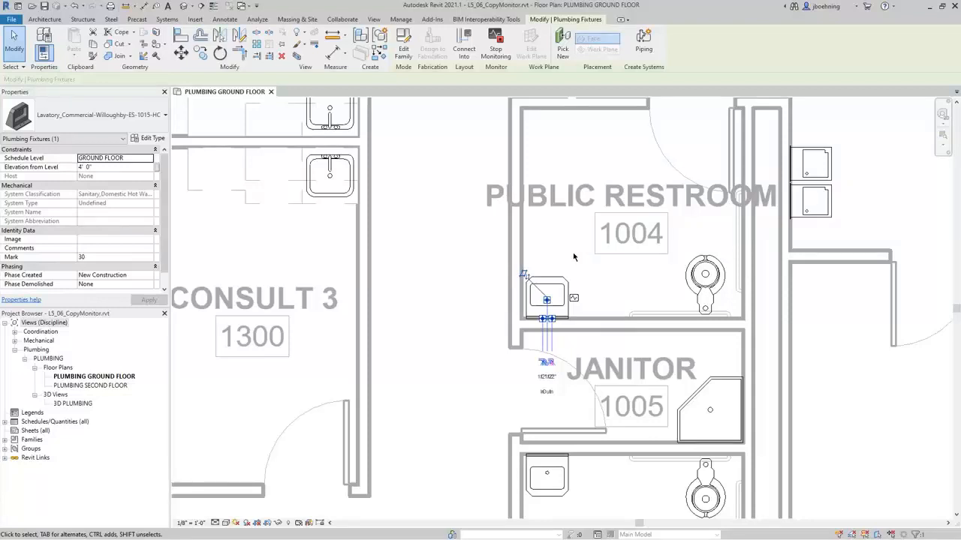
key("Right")
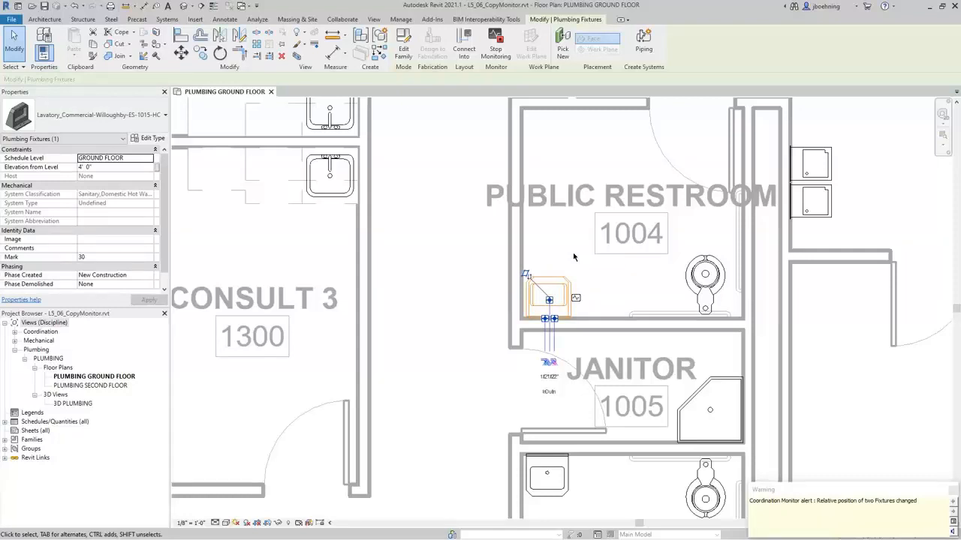
left_click(476, 269)
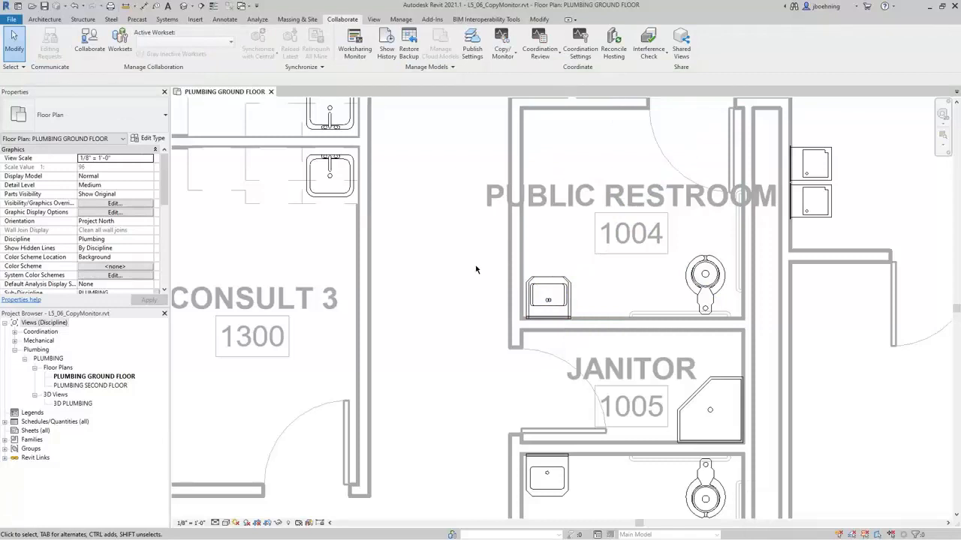
Run a Coordination Review on the linked architectural model and expand the plumbing fixture position issue to list its elements
left_click(551, 63)
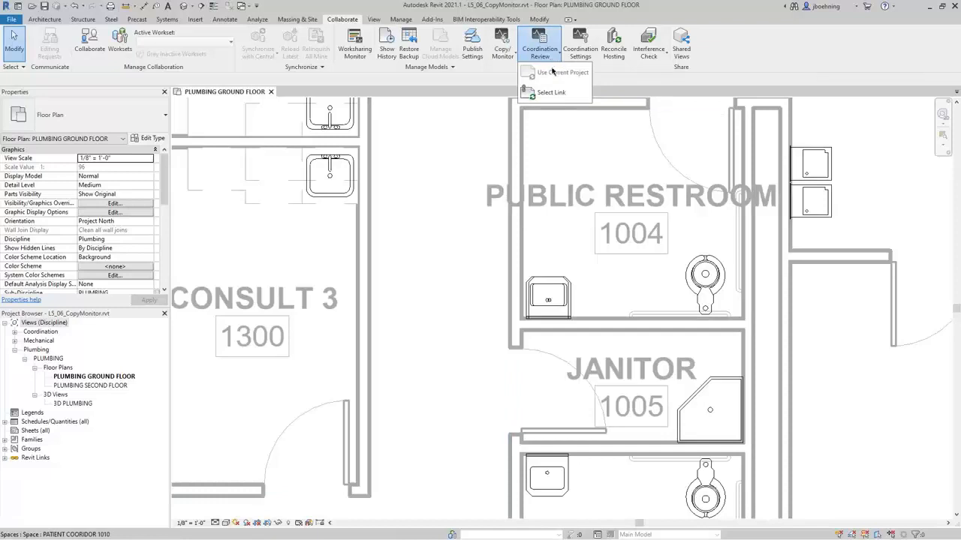
left_click(550, 91)
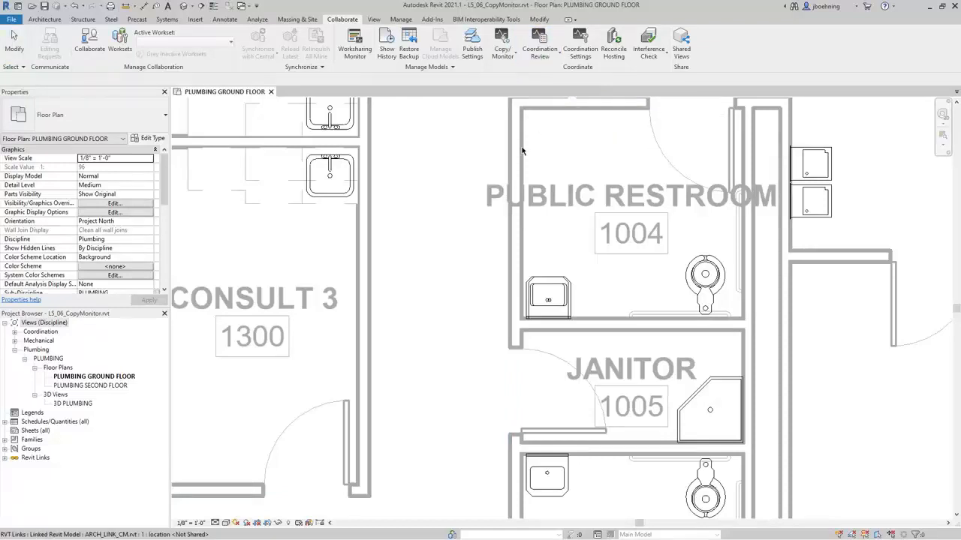
left_click(523, 151)
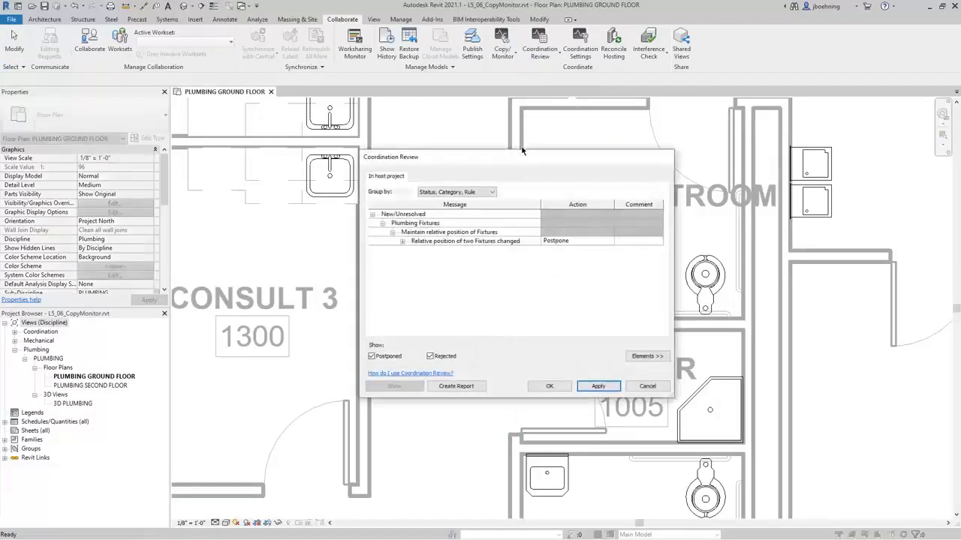
left_click(440, 242)
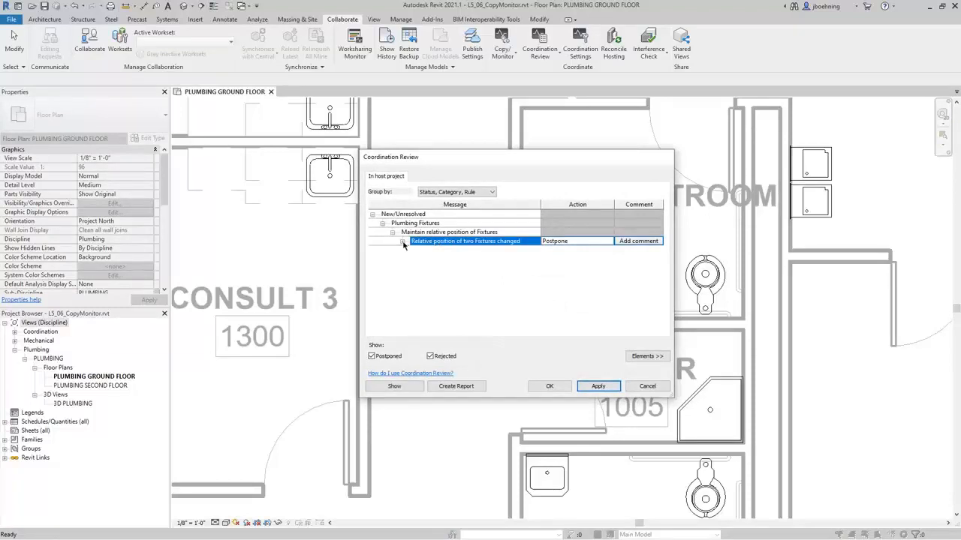
left_click(403, 241)
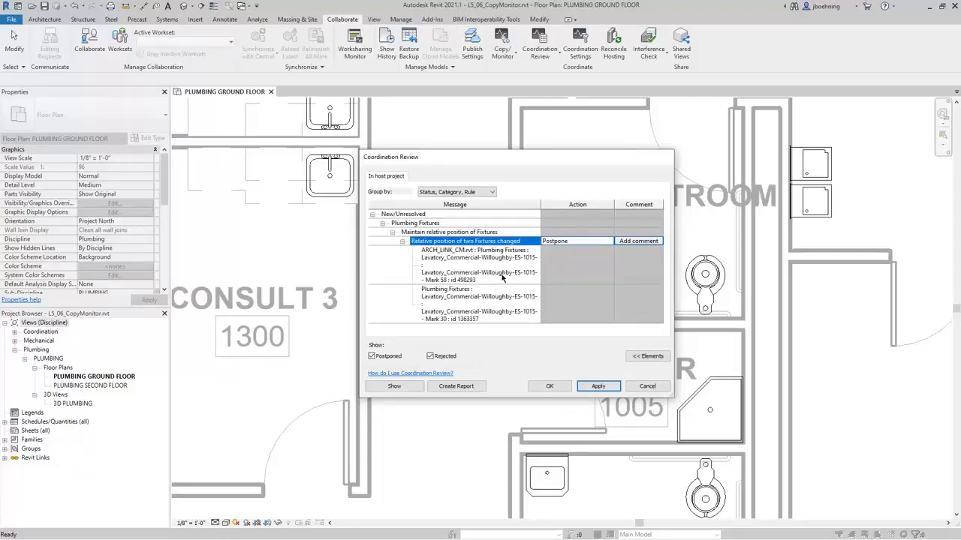
Set the fixture position issue's action to Move Instance of Fixture for the Lavatory_Commercial-Willoughby-ES-1015-HC and apply it
left_click(576, 241)
left_click(609, 244)
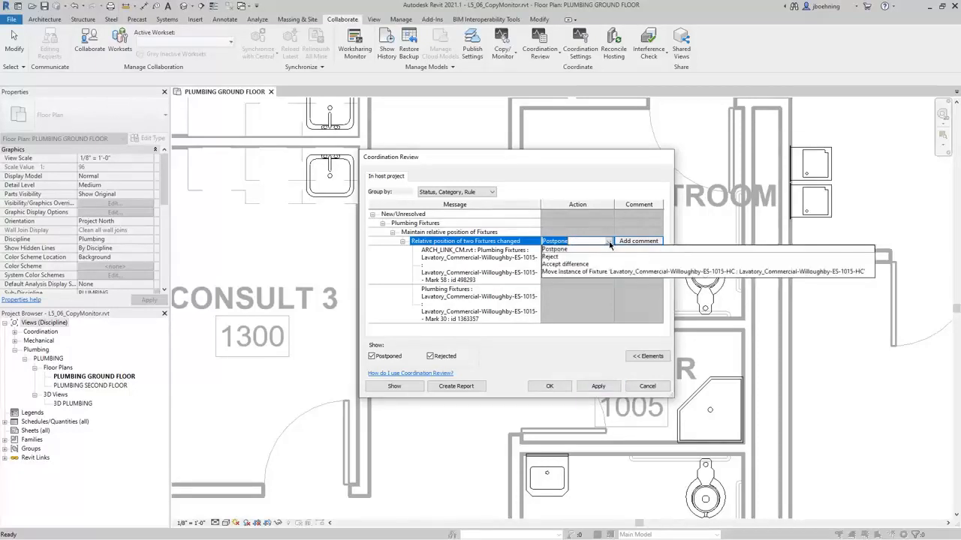
left_click(579, 272)
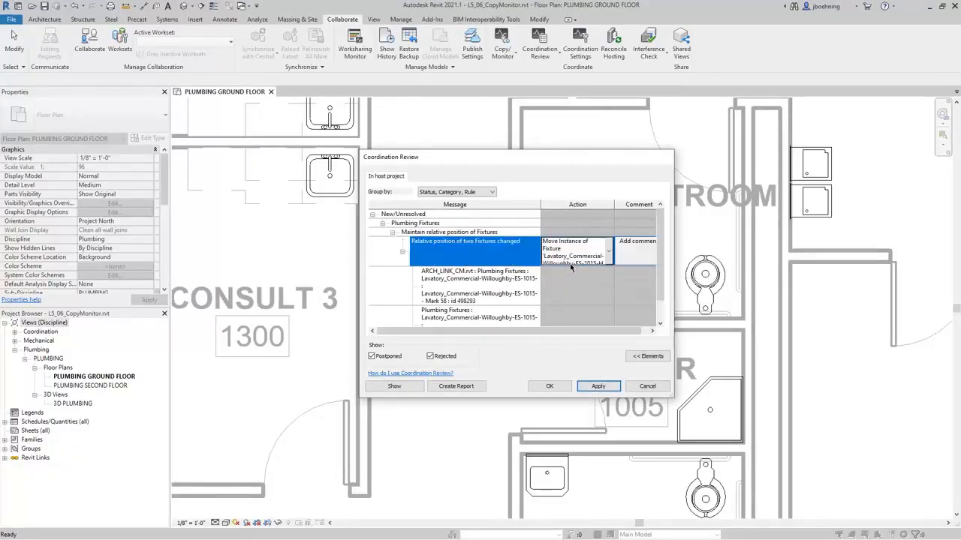
left_click_drag(569, 160, 368, 131)
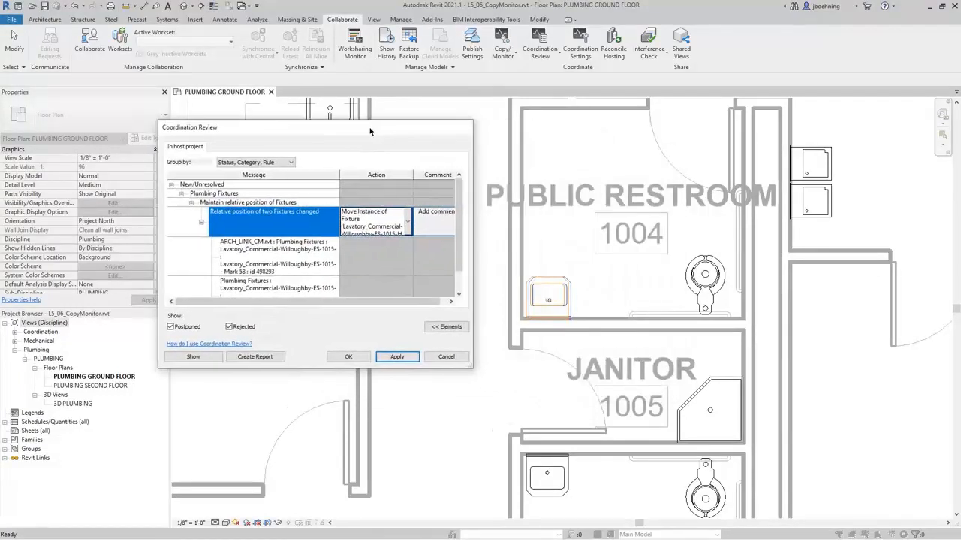
left_click(398, 357)
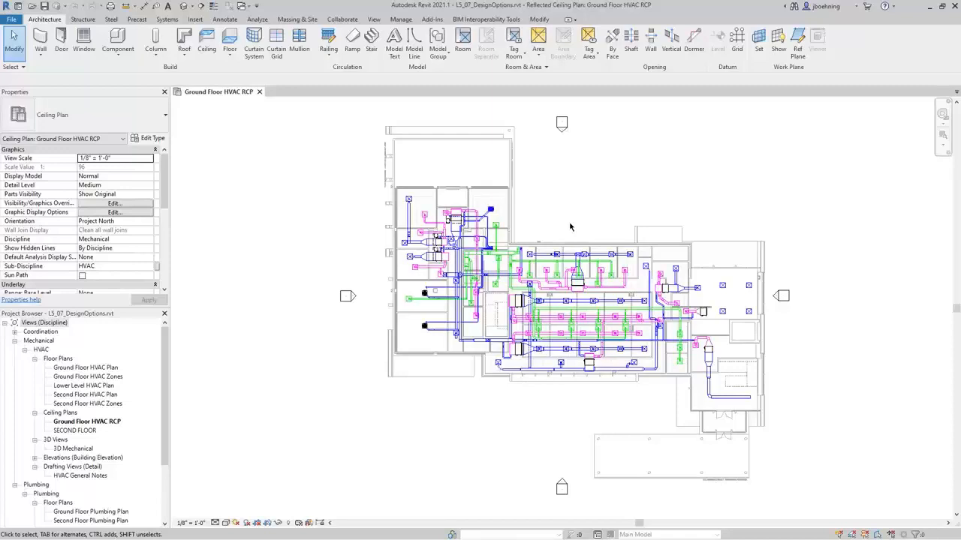
Set the link display settings of ARCH_LINK_DO.rvt to Custom in the Ground Floor HVAC RCP's visibility overrides
key("v")
key("g")
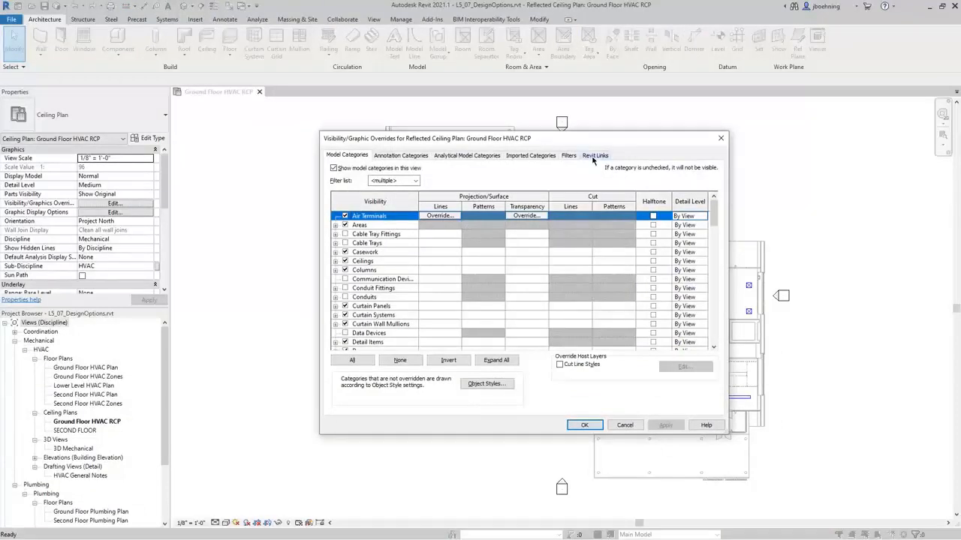
left_click(594, 155)
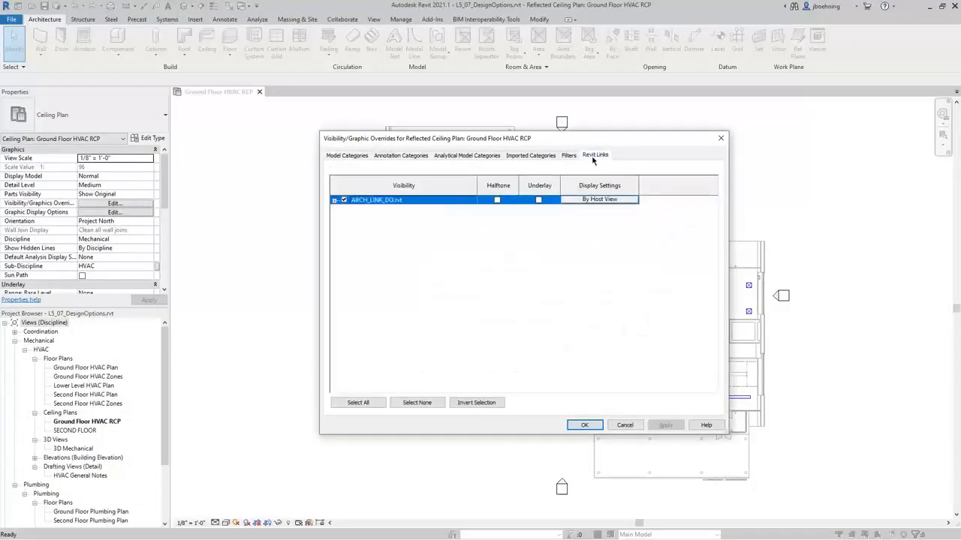
left_click(598, 199)
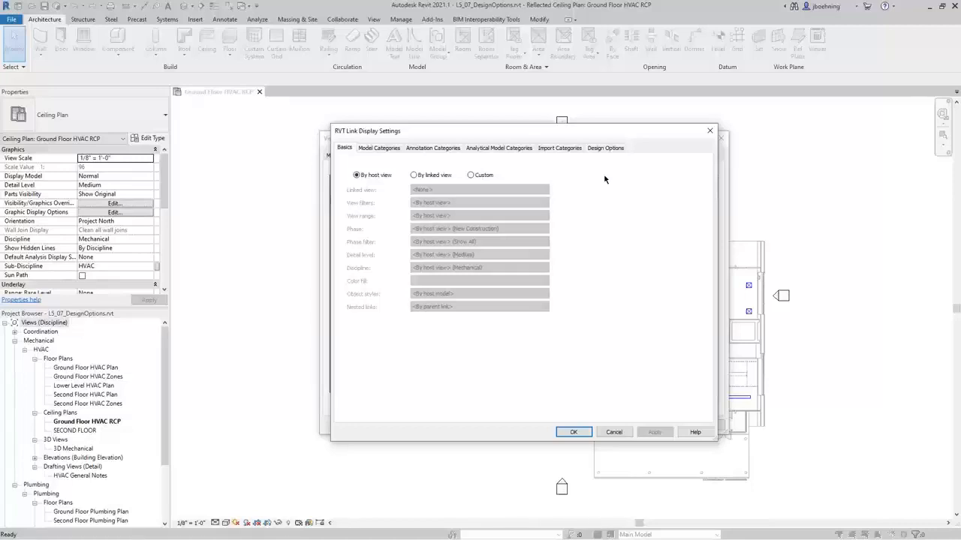
left_click(471, 174)
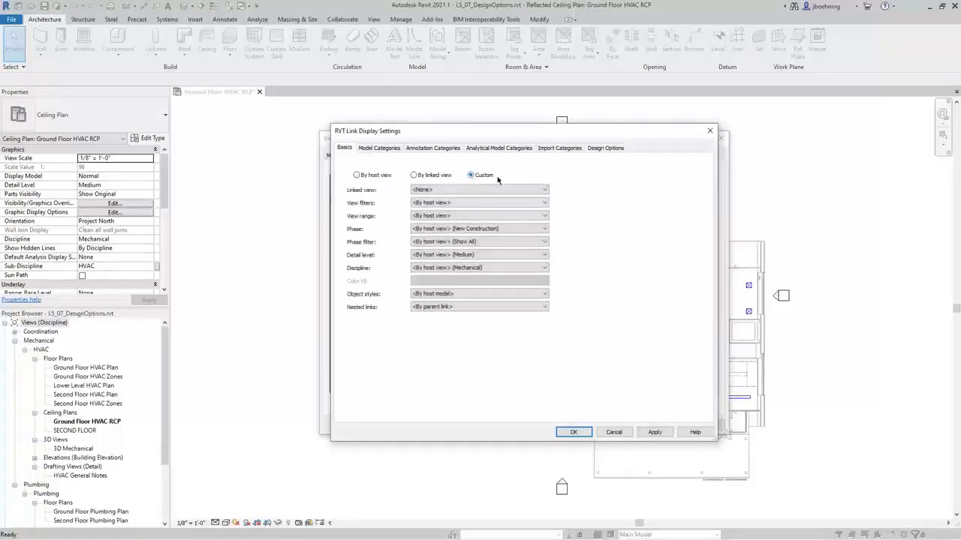
Set the link's design options to Custom with Option 2 for Option Set 1, and apply the overrides to the ceiling plan
left_click(605, 148)
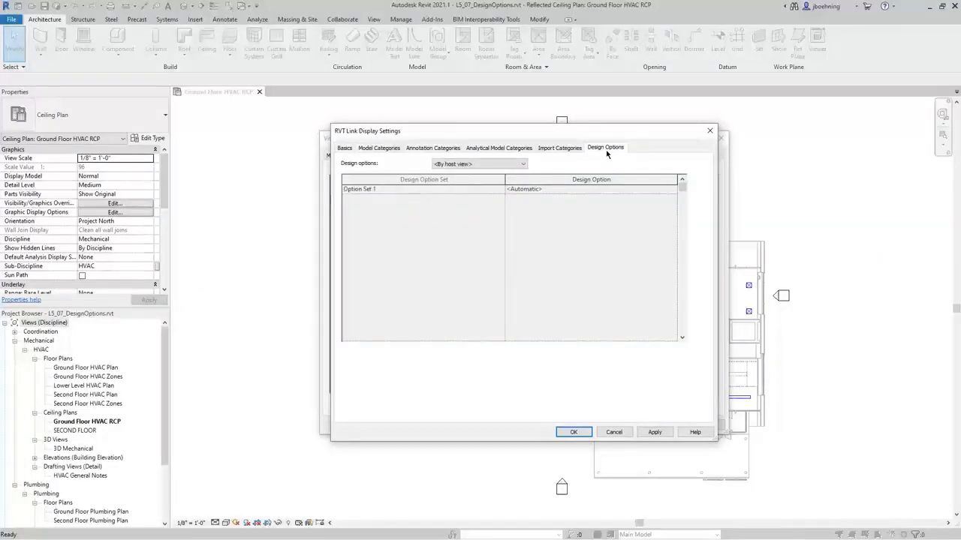
left_click(520, 165)
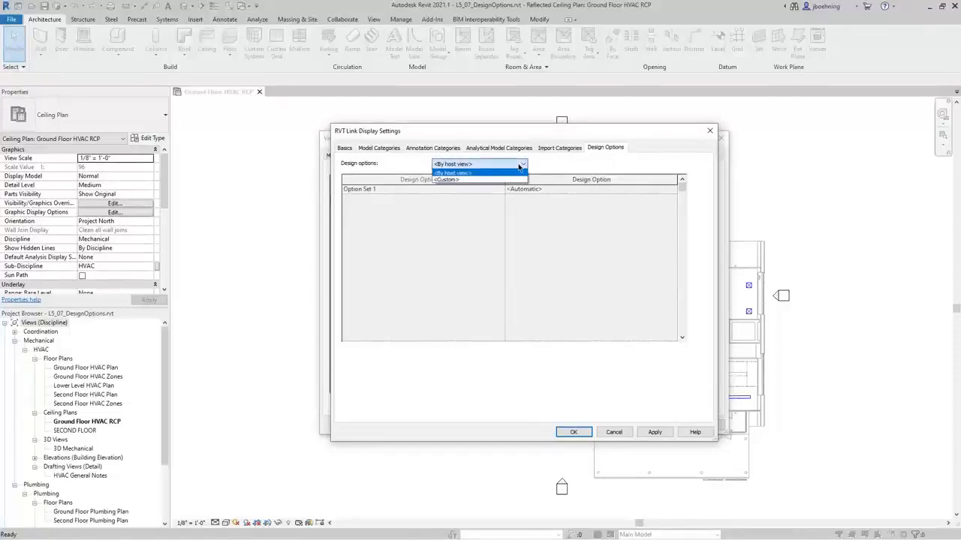
left_click(516, 179)
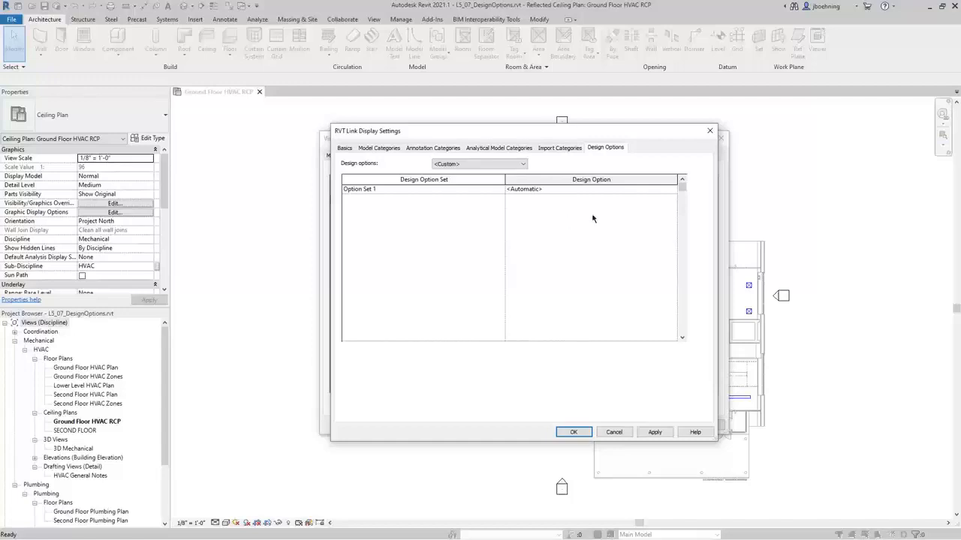
left_click(636, 194)
left_click(673, 192)
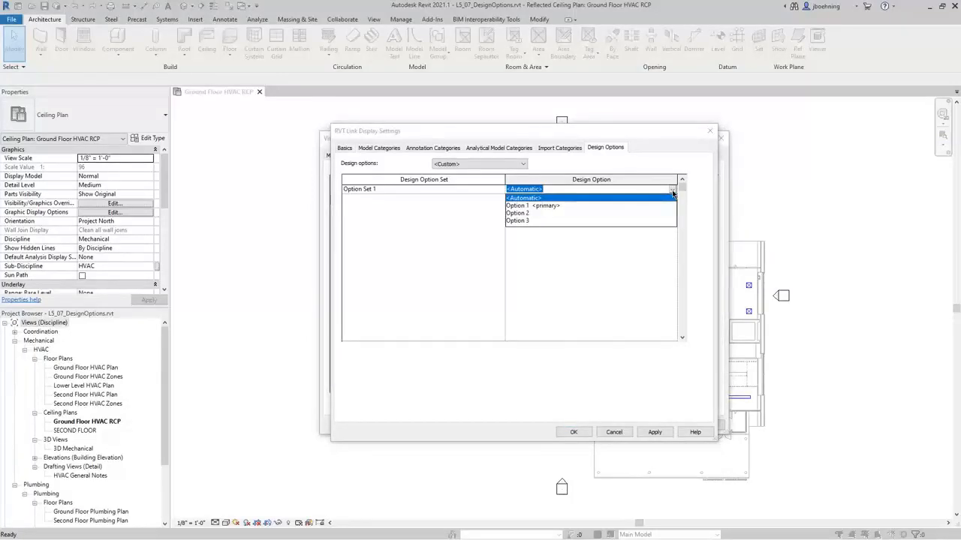
left_click(531, 214)
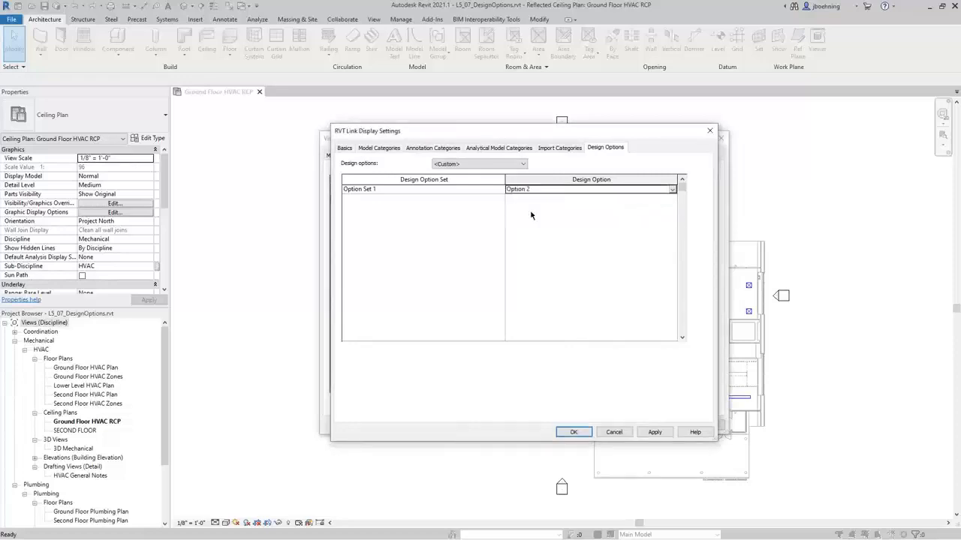
left_click(574, 432)
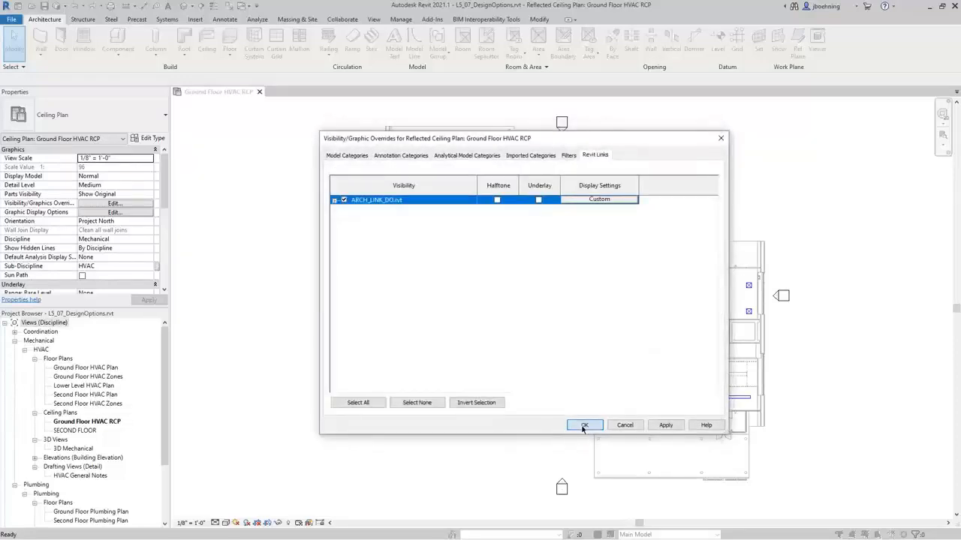
left_click(579, 425)
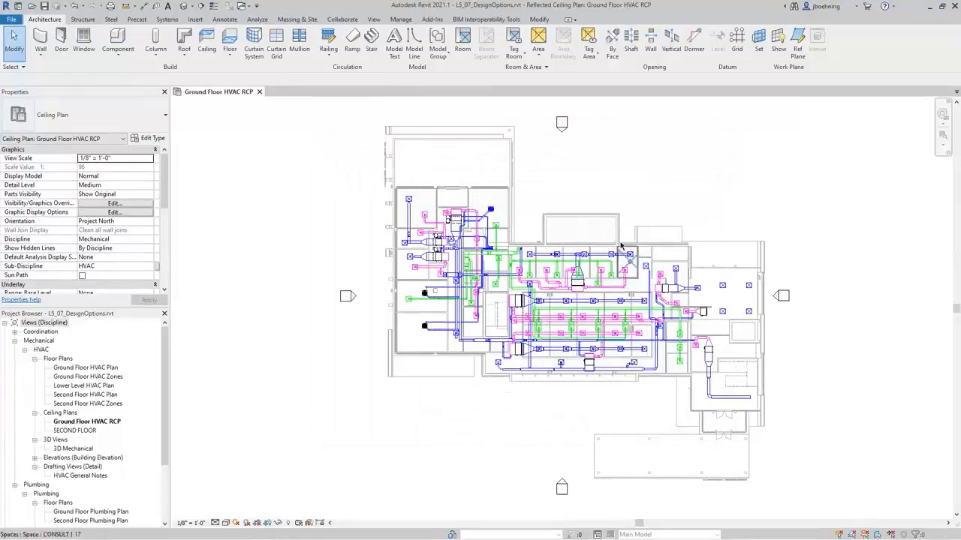
scroll(620, 246, "up", 2)
scroll(621, 246, "up", 1)
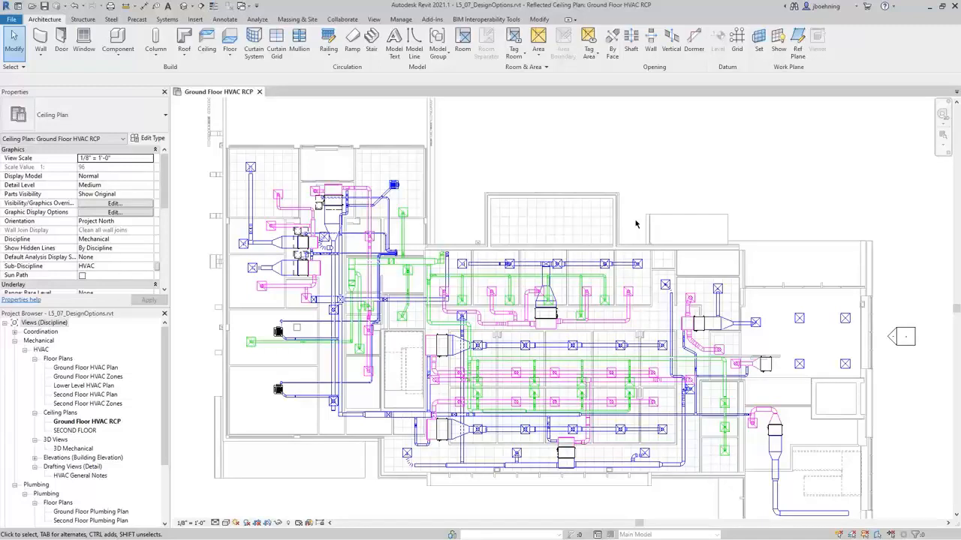
Create a new design option set in the host project and add two more options to it
left_click(401, 19)
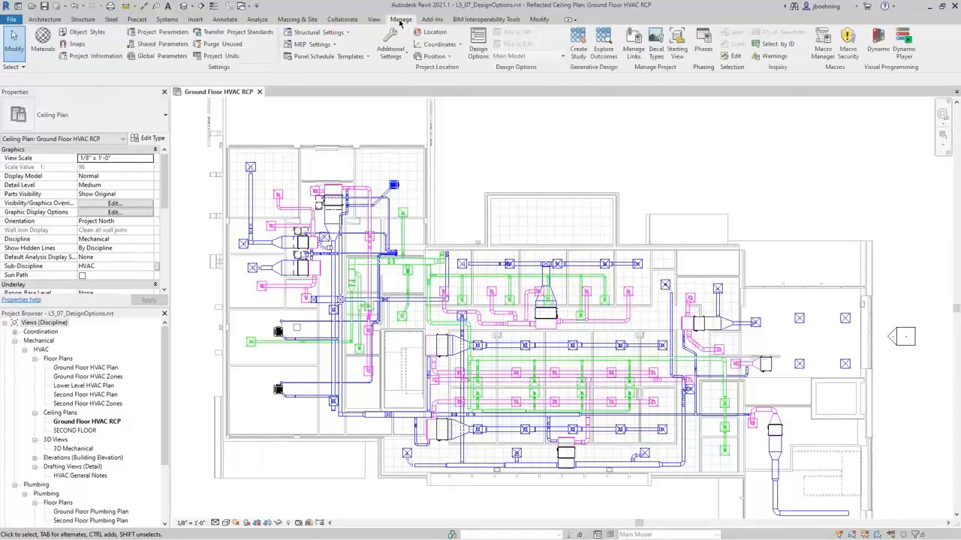
left_click(481, 65)
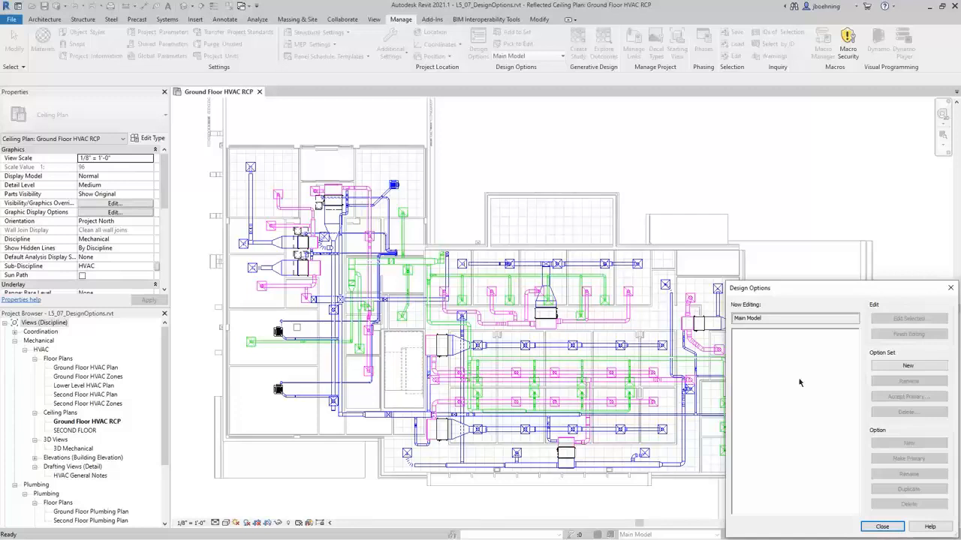
left_click(909, 366)
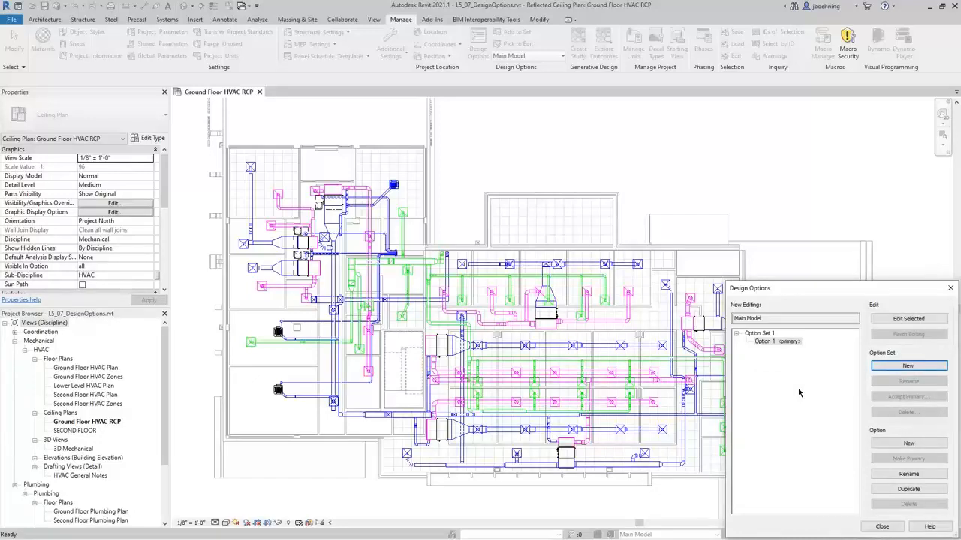
left_click(924, 448)
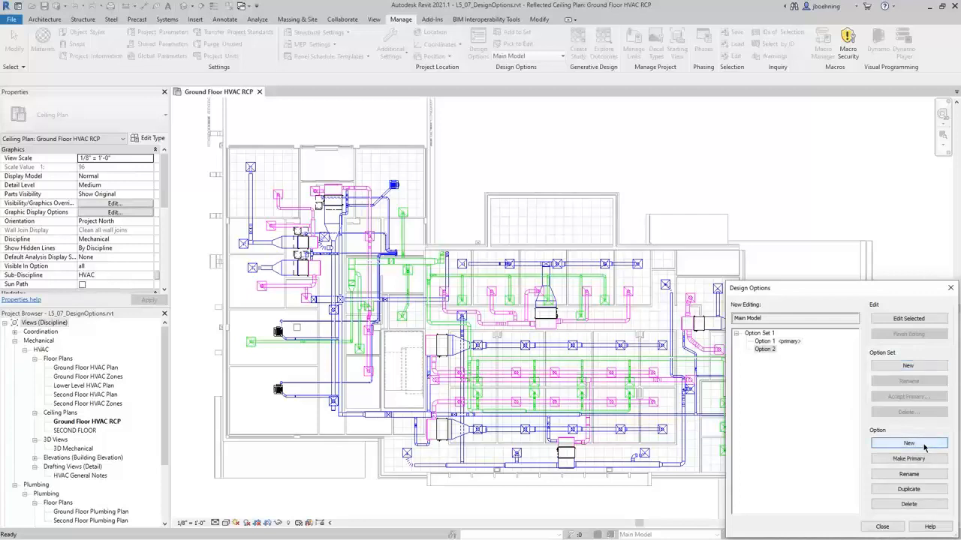
left_click(924, 444)
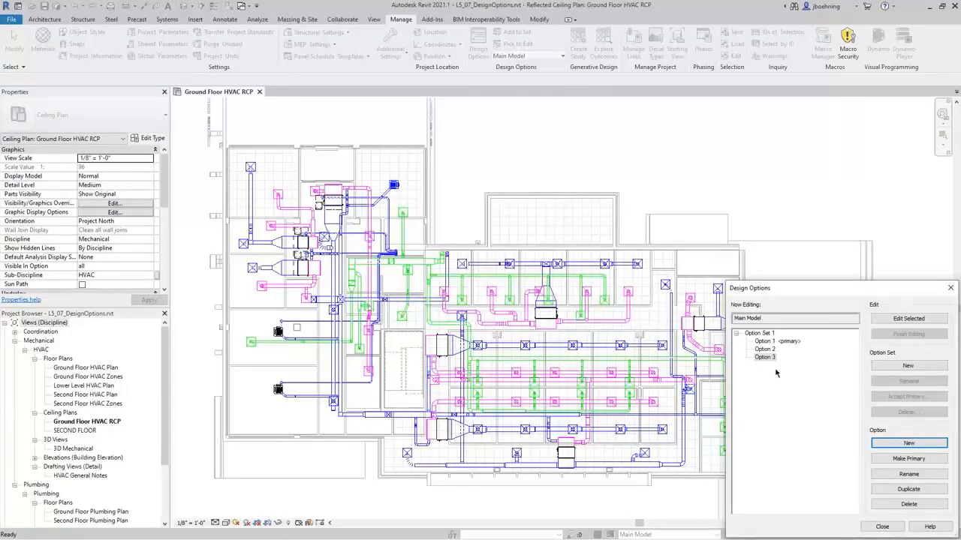
Make Option 2 of Option Set 1 the design option being edited and close the design options dialog
left_click(765, 350)
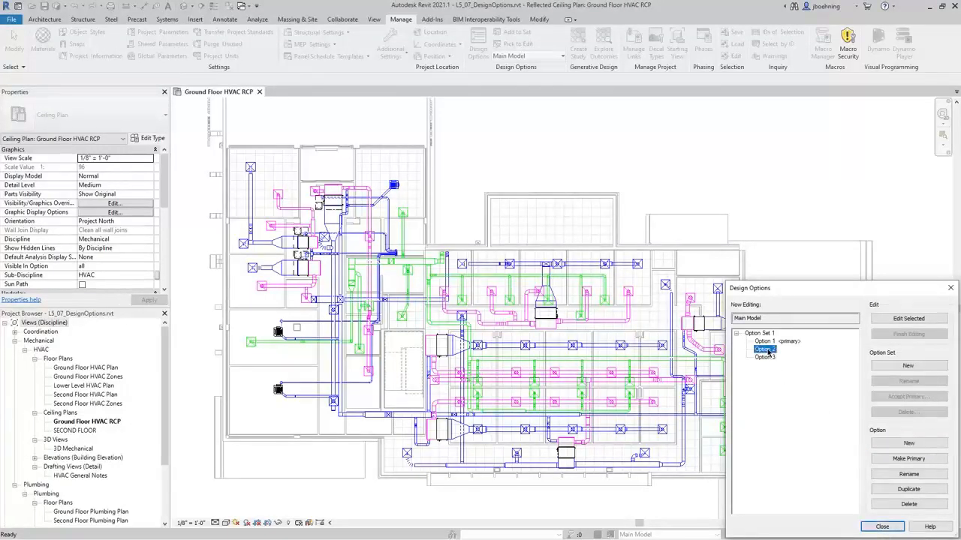
left_click(889, 322)
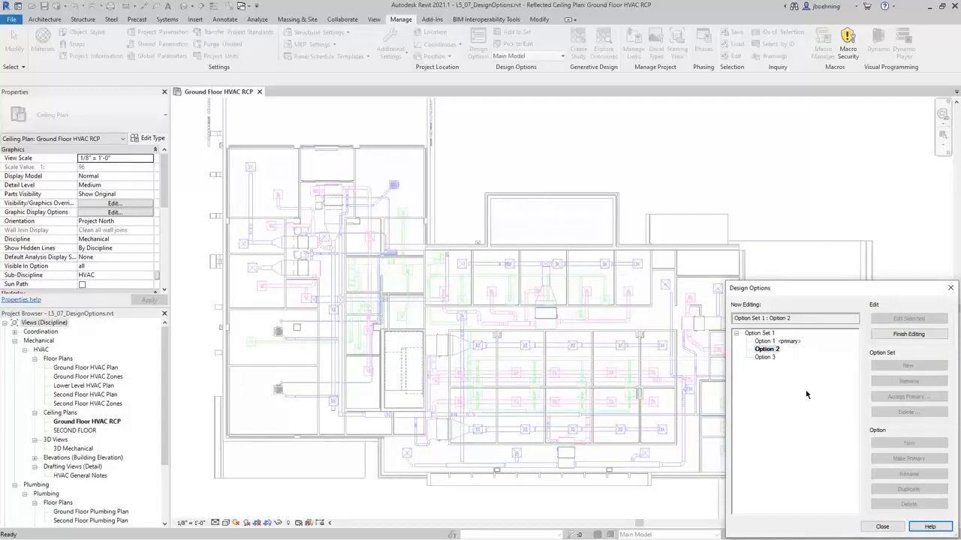
left_click(887, 528)
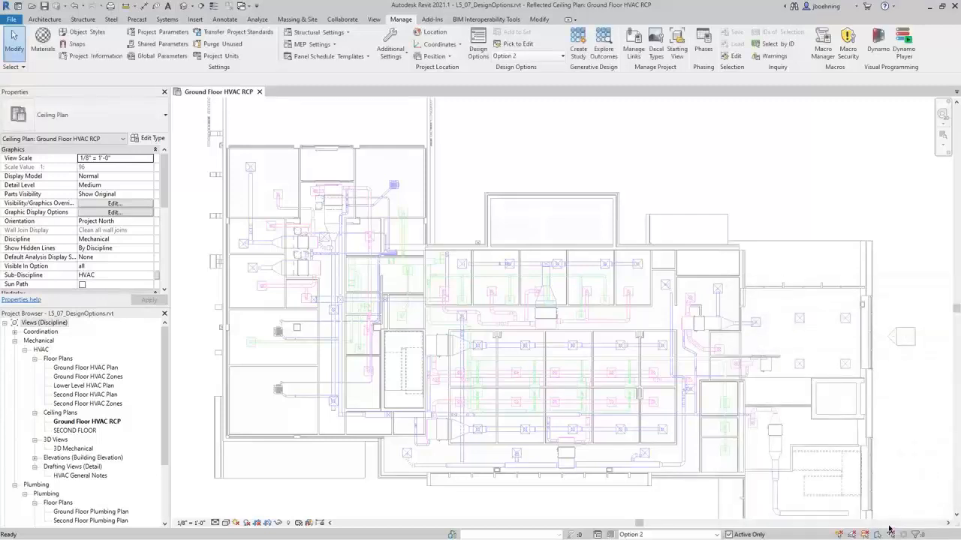
Place a supply diffuser like the existing 24"x24" Face 8" Neck hosted one on the empty projecting room's ceiling face in Option 2
scroll(524, 211, "up", 3)
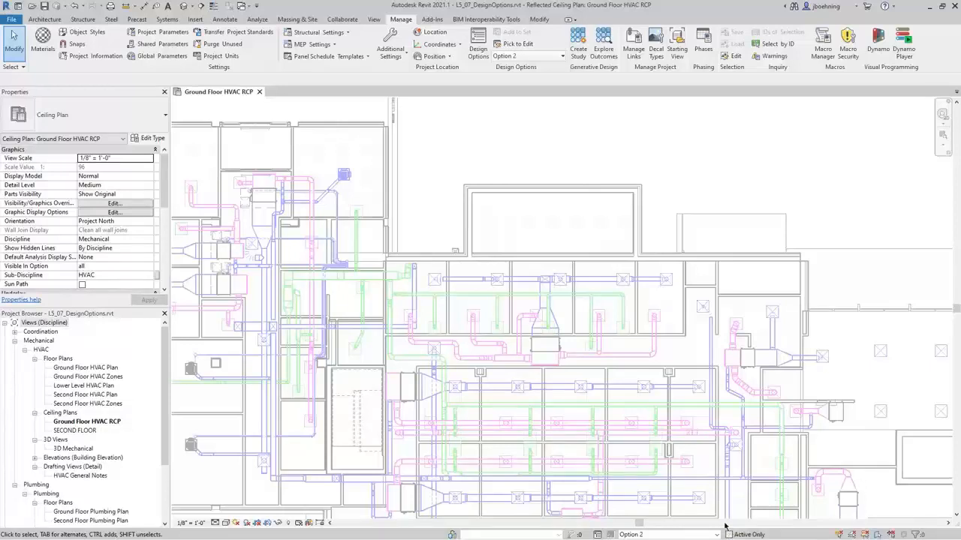
scroll(514, 248, "up", 4)
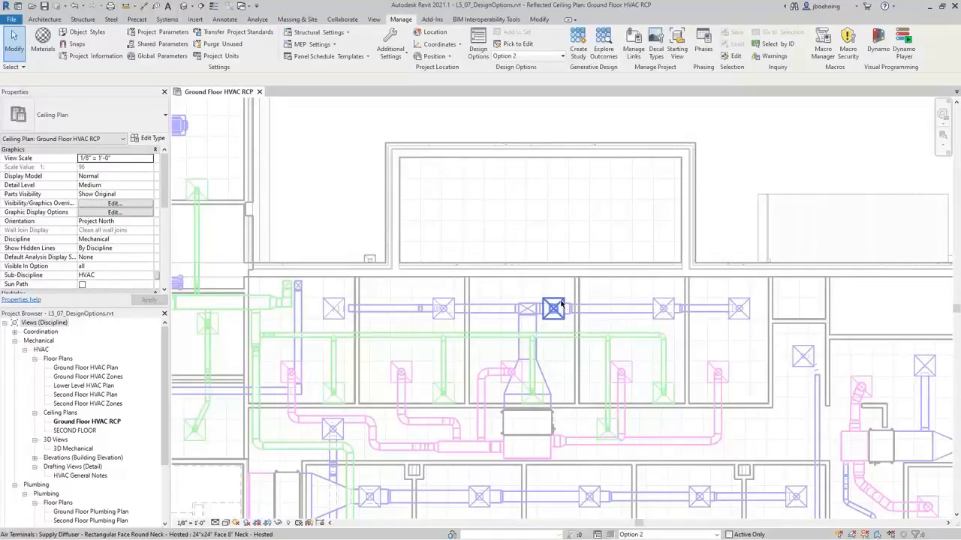
left_click(560, 303)
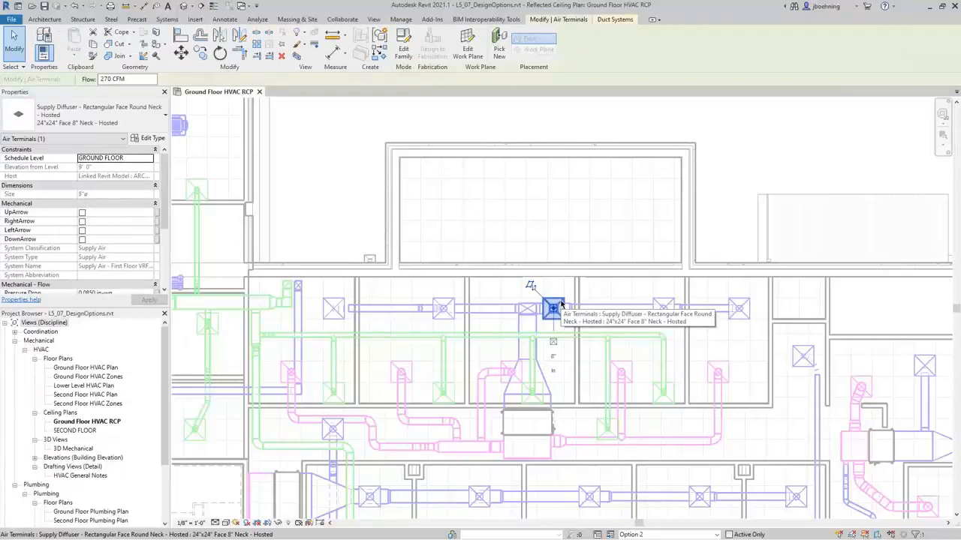
left_click(402, 23)
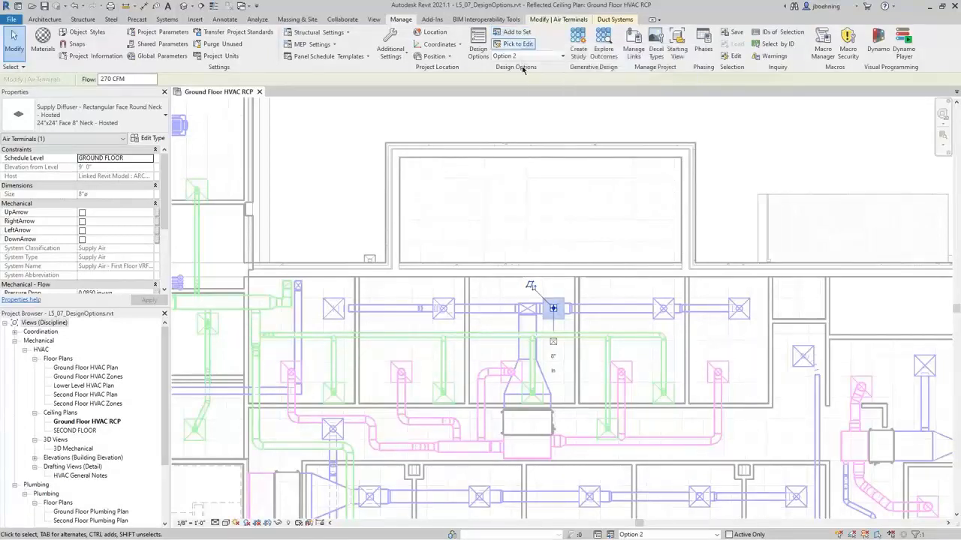
left_click(574, 20)
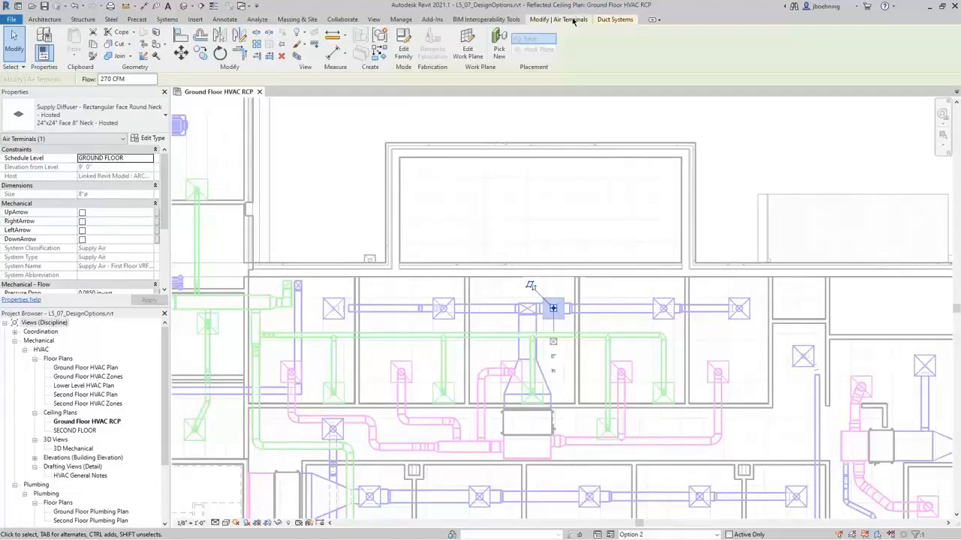
left_click(382, 58)
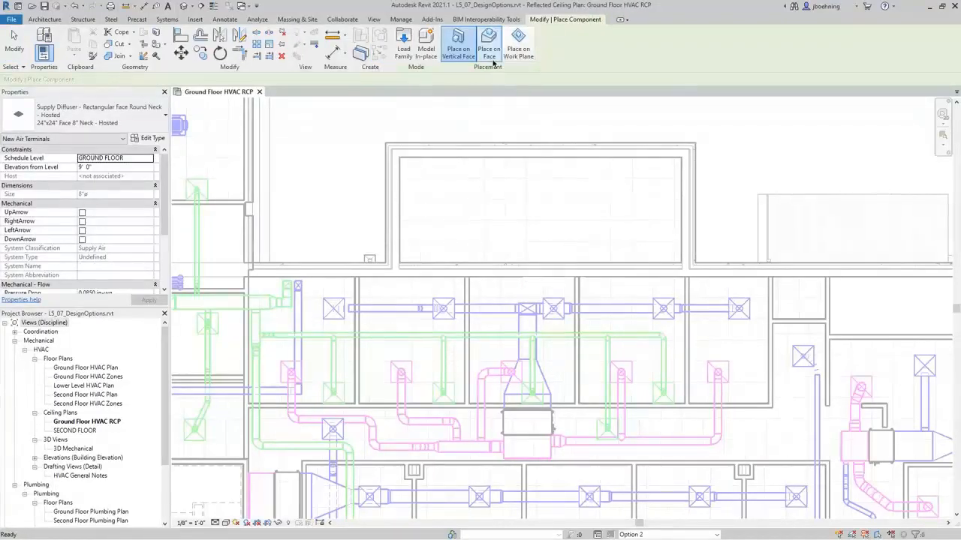
left_click(489, 44)
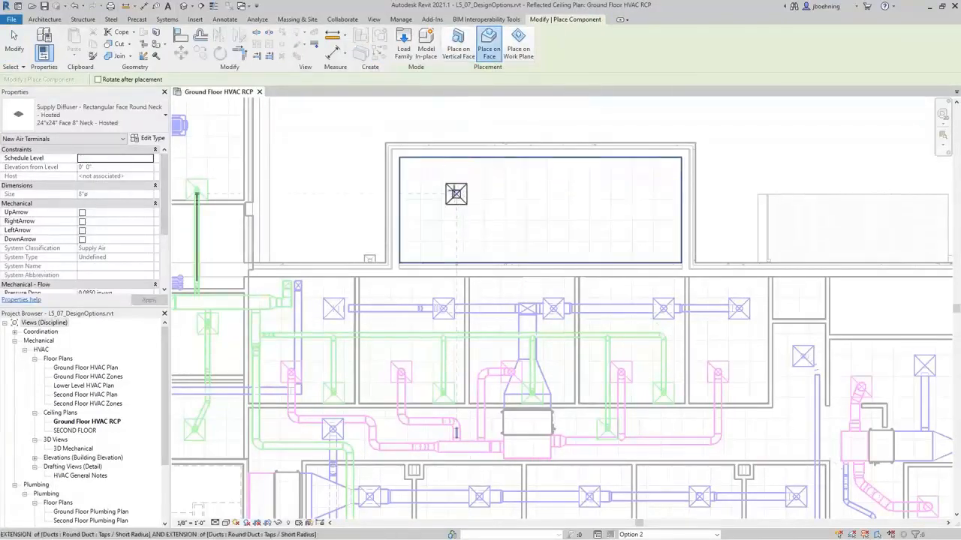
scroll(461, 173, "up", 3)
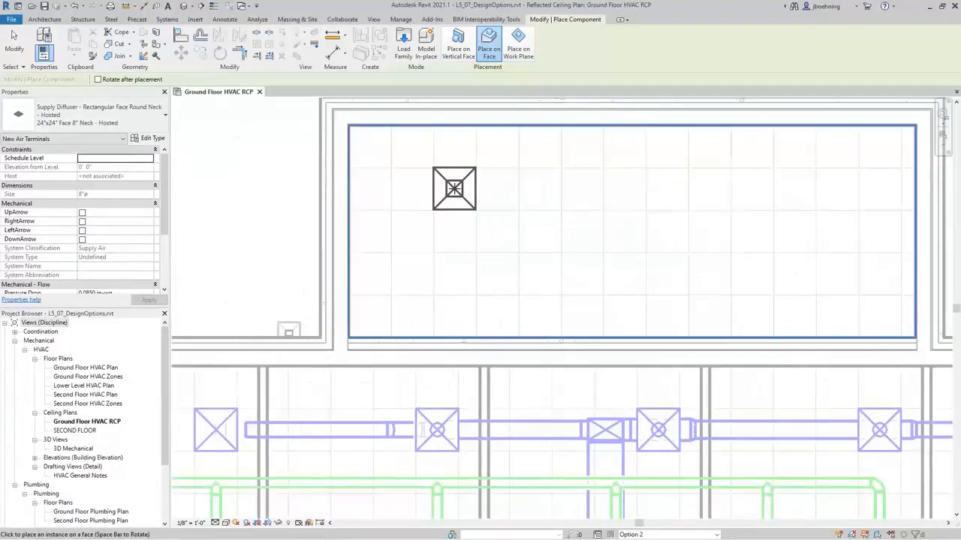
left_click(454, 188)
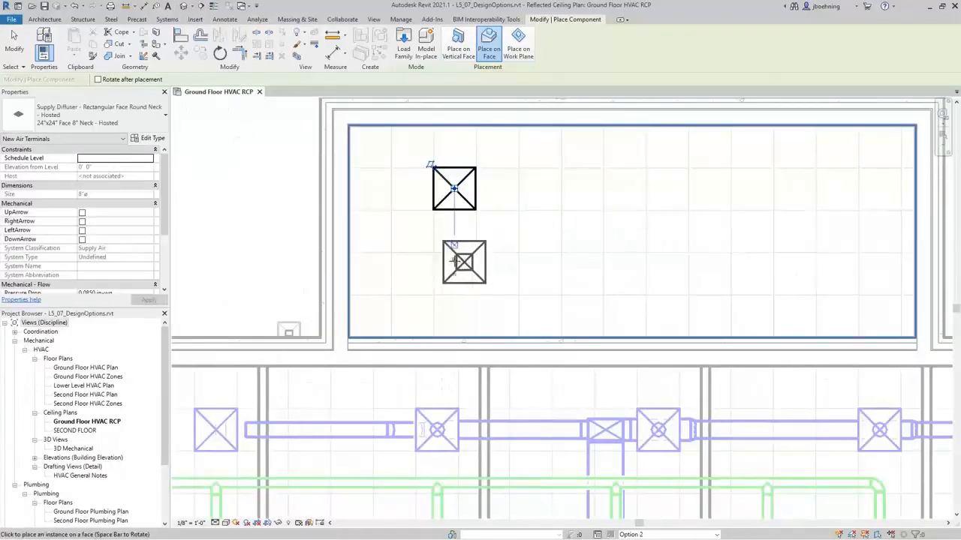
left_click(14, 49)
Align the new diffuser's edges to the ceiling grid lines of the linked model
scroll(461, 154, "up", 3)
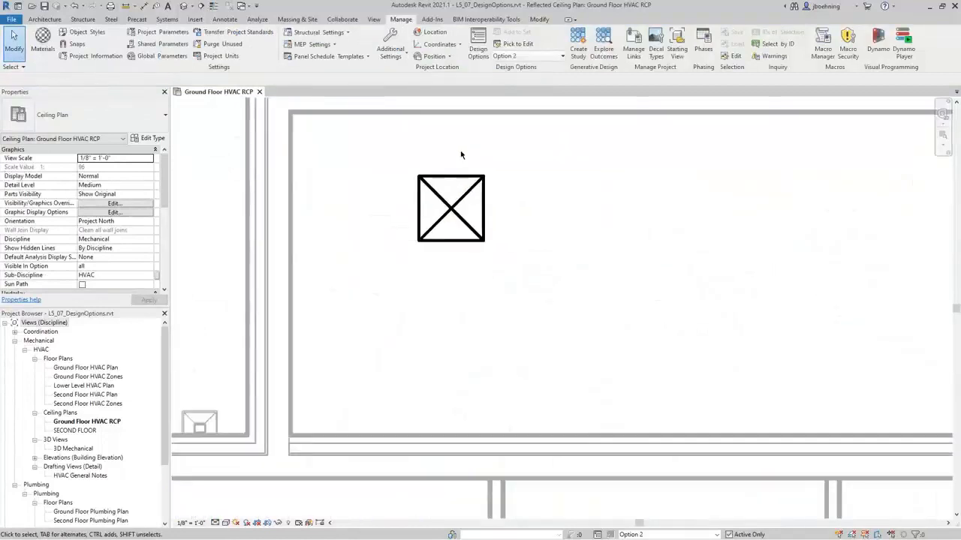
key("a")
key("l")
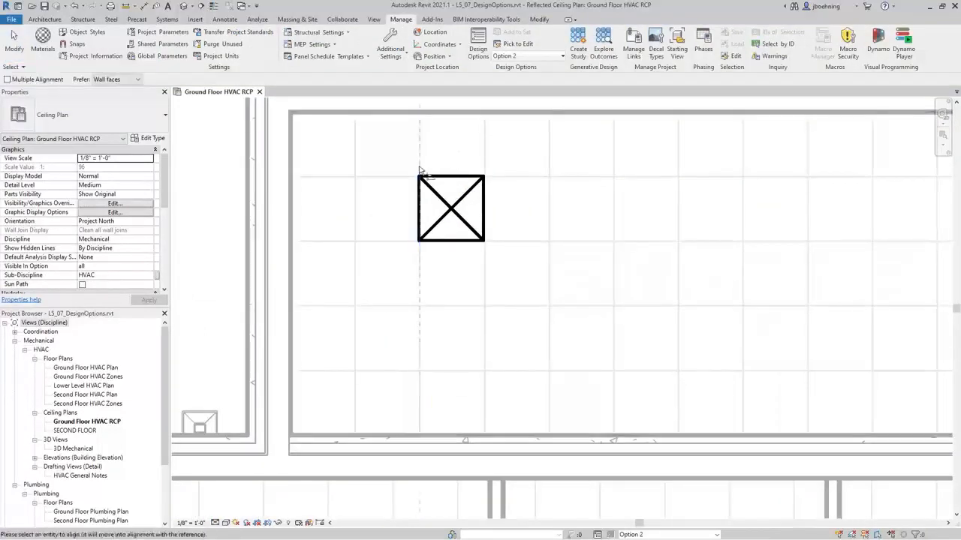
left_click(399, 179)
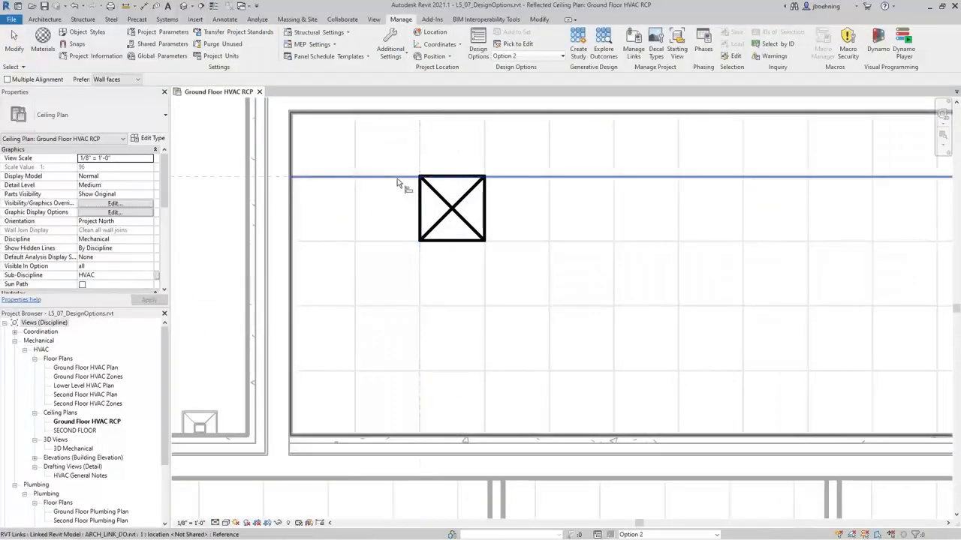
left_click(441, 179)
key("Escape")
key("Escape")
Copy the aligned diffuser multiple times across the ceiling grid to form two rows of three diffusers
left_click(443, 198)
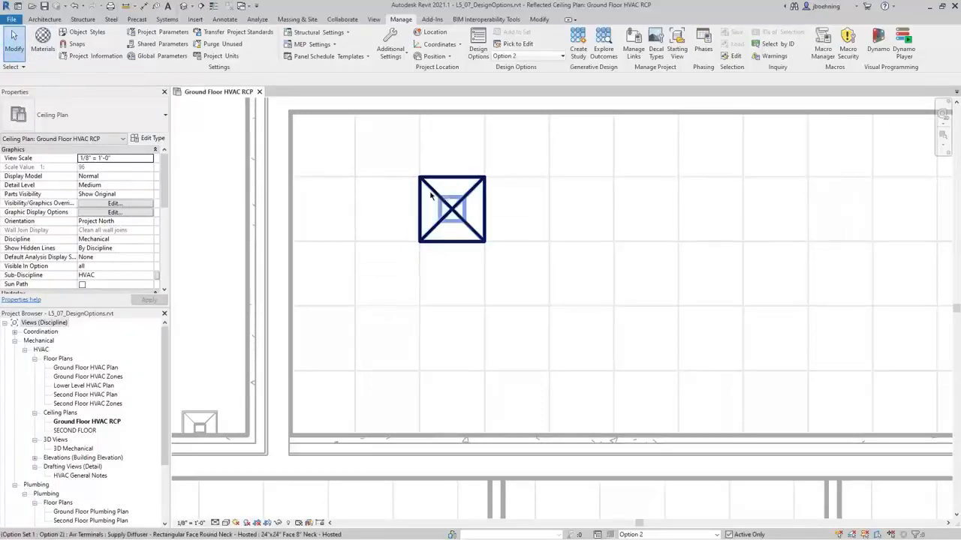
left_click(445, 197)
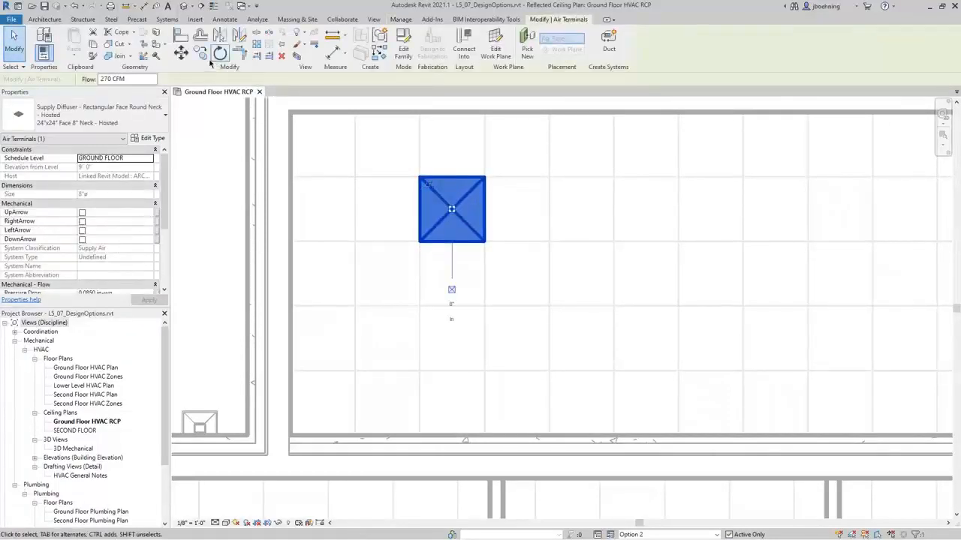
left_click(203, 56)
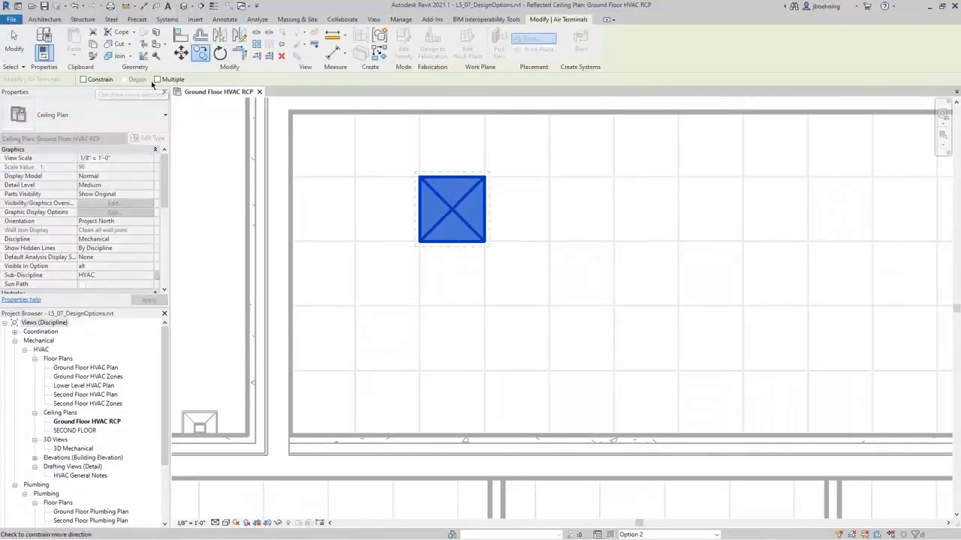
left_click(419, 177)
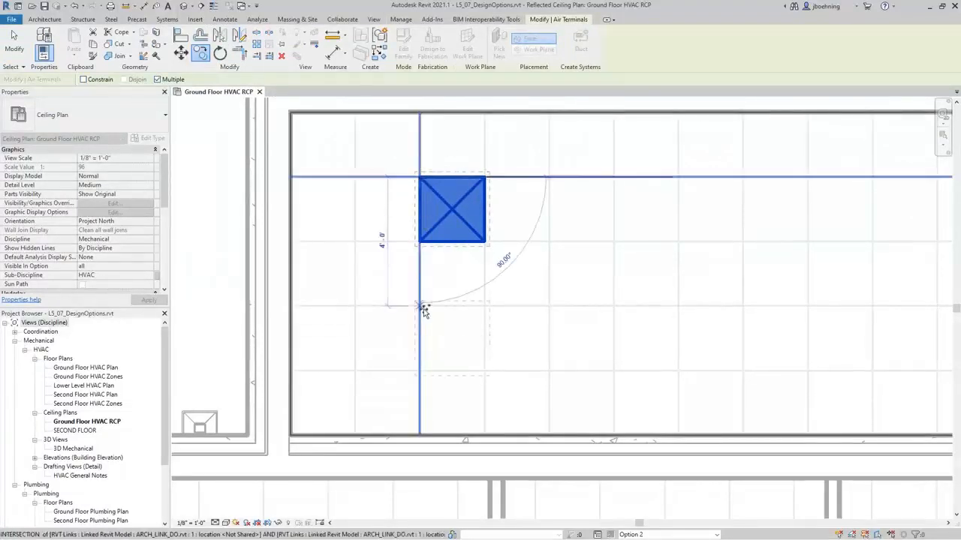
scroll(424, 315, "down", 3)
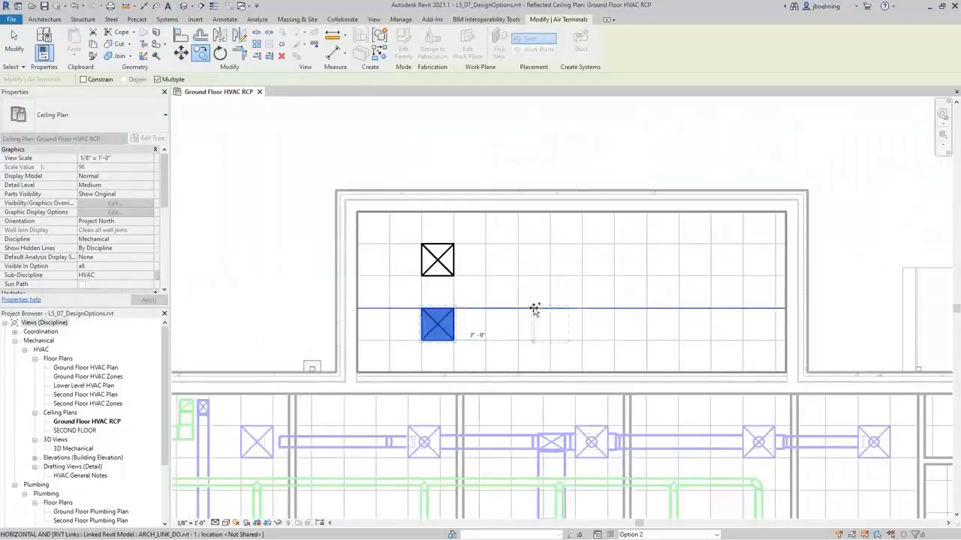
left_click(550, 307)
left_click(549, 244)
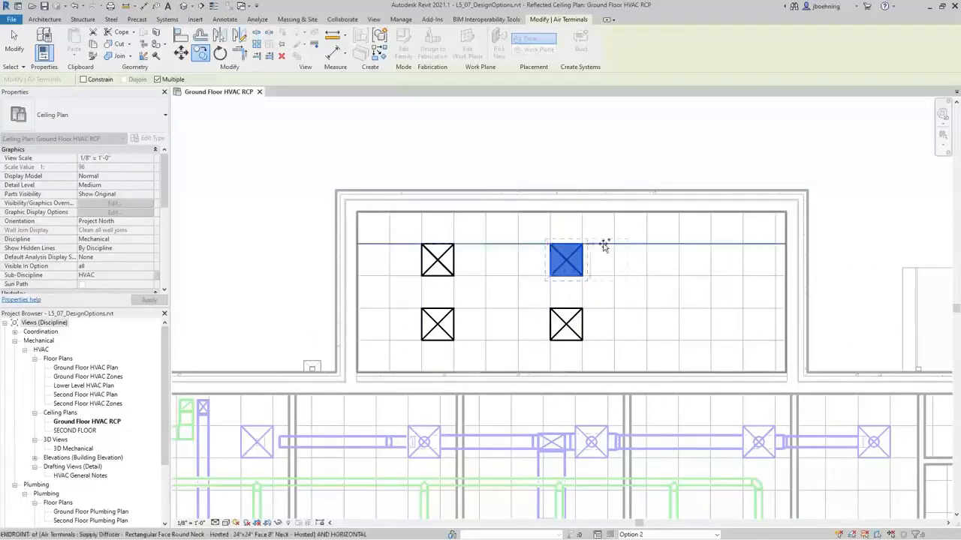
left_click(678, 245)
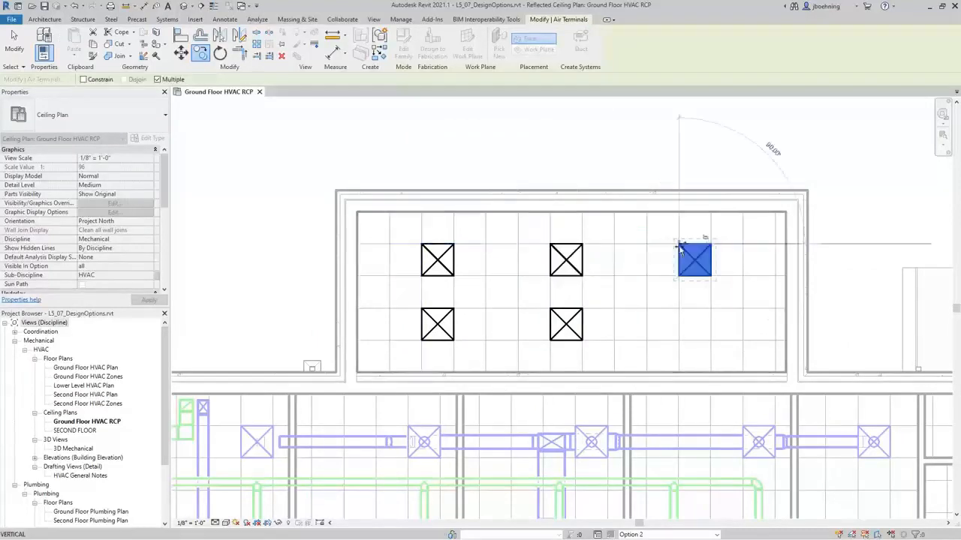
left_click(675, 306)
key("Escape")
key("Escape")
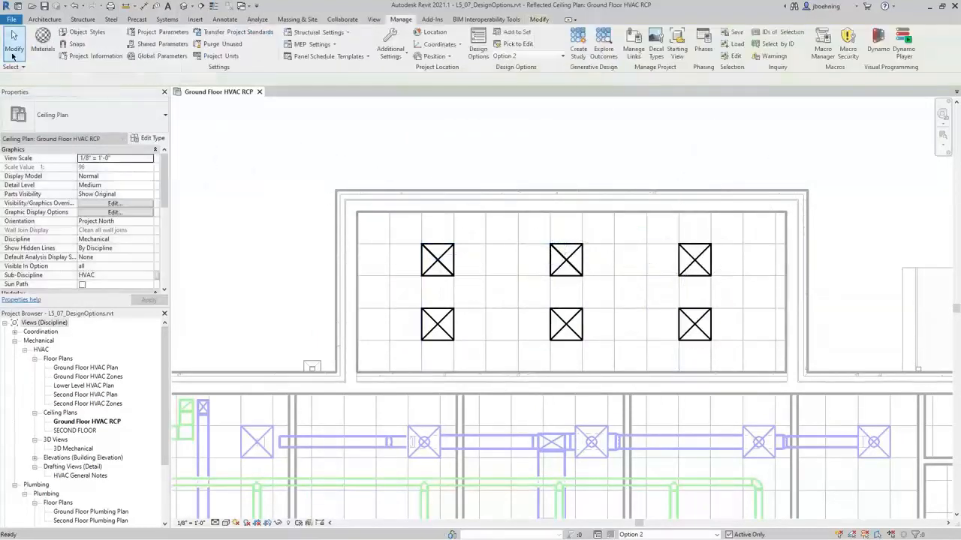
Switch the active design option to Option 3
scroll(486, 168, "down", 3)
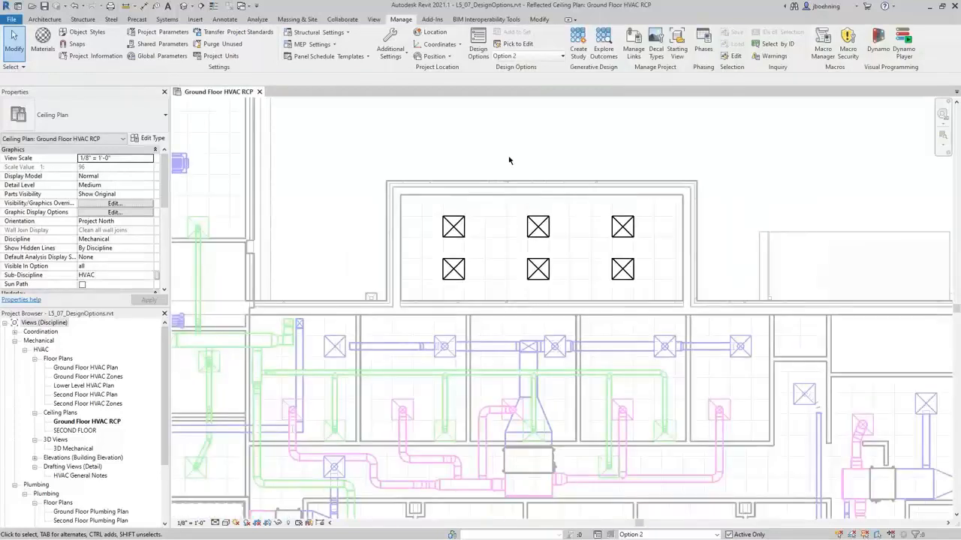
left_click(719, 535)
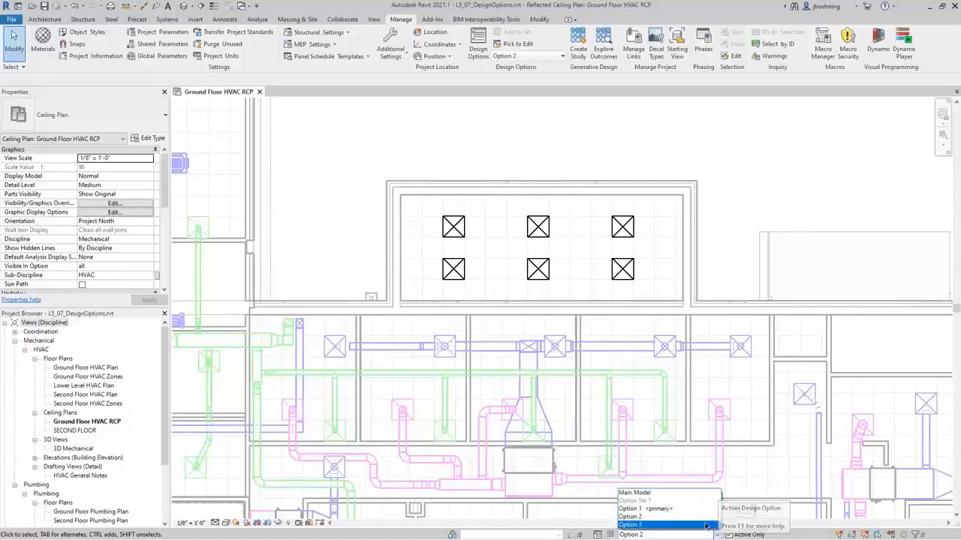
left_click(706, 525)
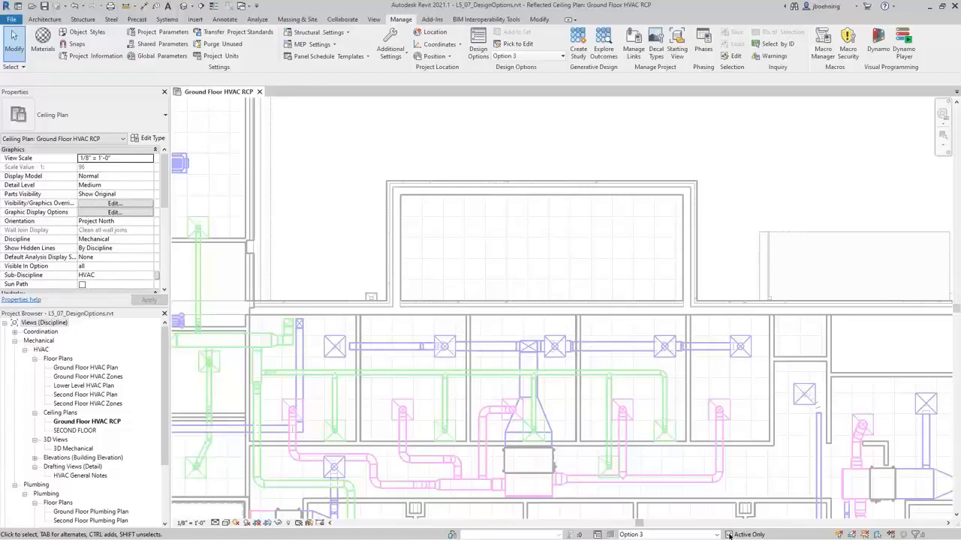
Create a similar 24"x24" Face 8" Neck hosted supply diffuser on the projecting room's ceiling face, one tile in from the upper-left corner
left_click(674, 339)
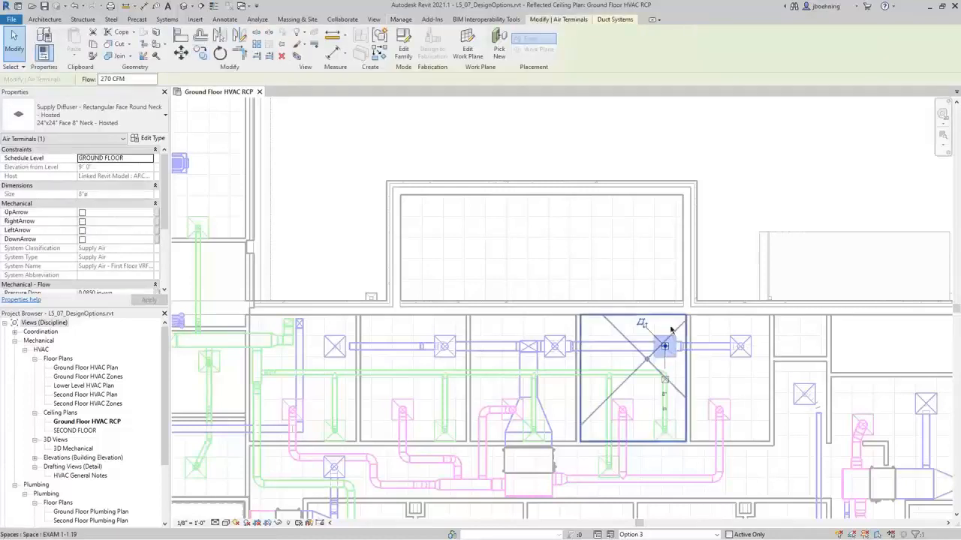
left_click(379, 51)
left_click(484, 46)
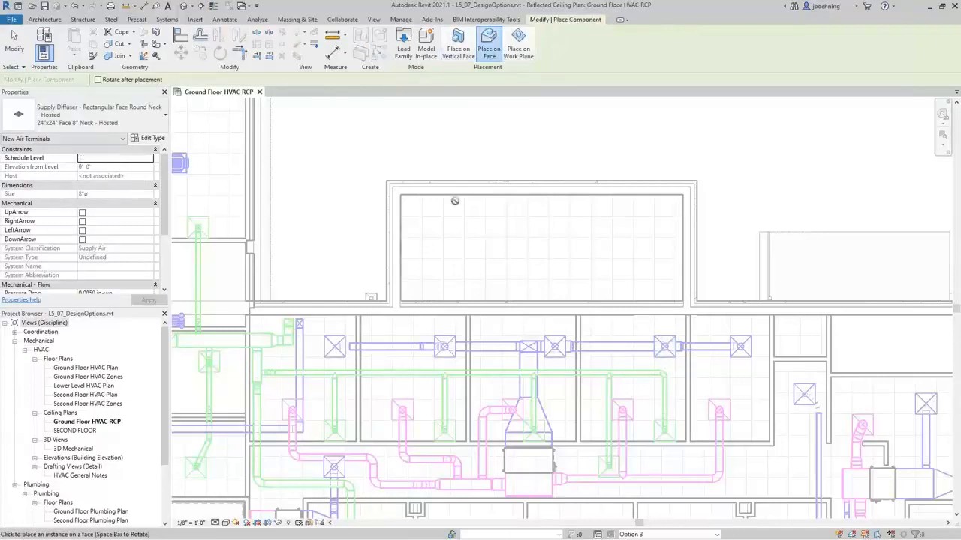
scroll(439, 223, "up", 4)
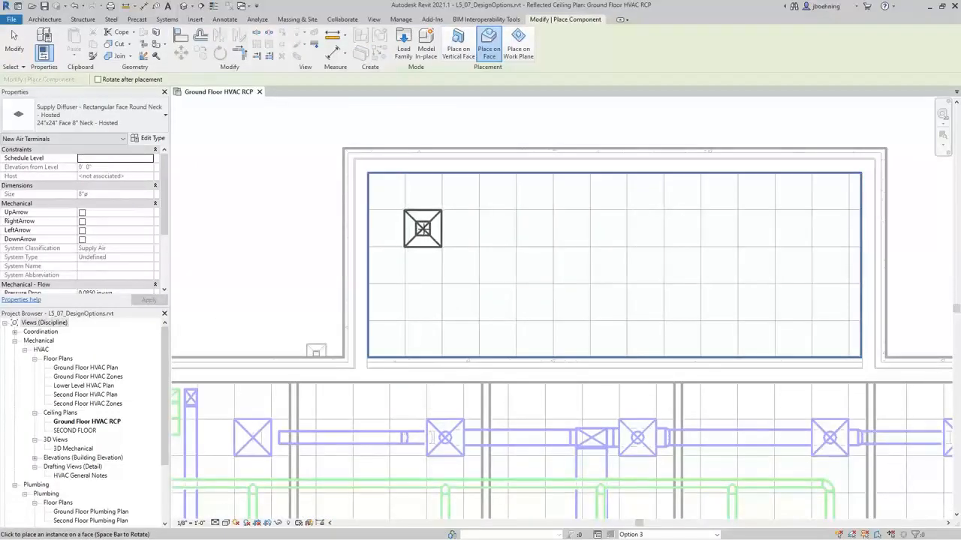
left_click(424, 229)
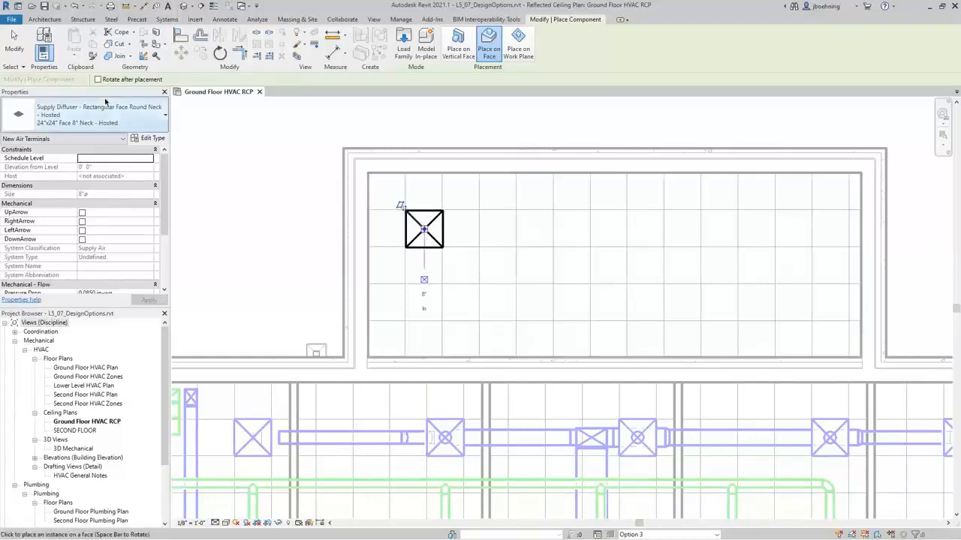
key("Escape")
key("Escape")
Copy the new diffuser two ceiling tiles straight down from its upper-left corner to form a vertical pair
left_click(406, 212)
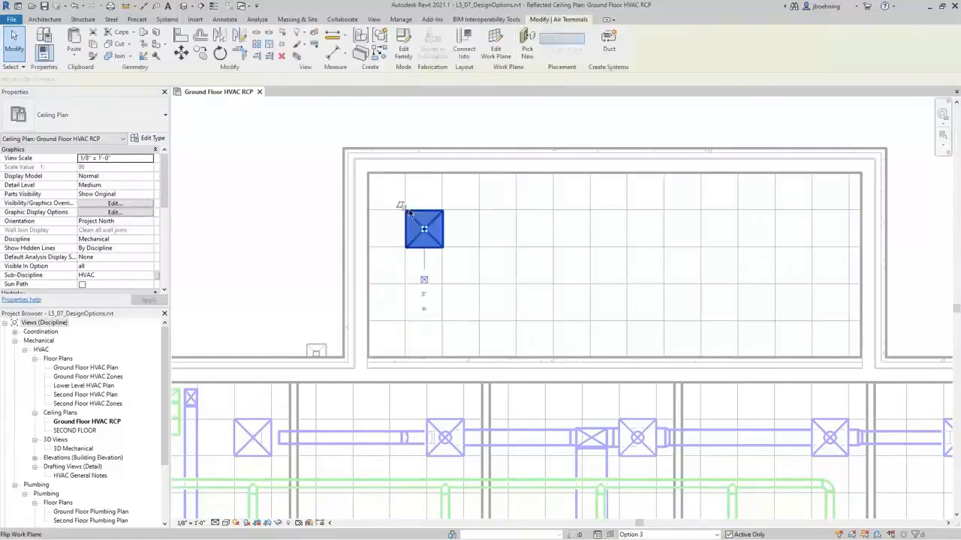
left_click(201, 54)
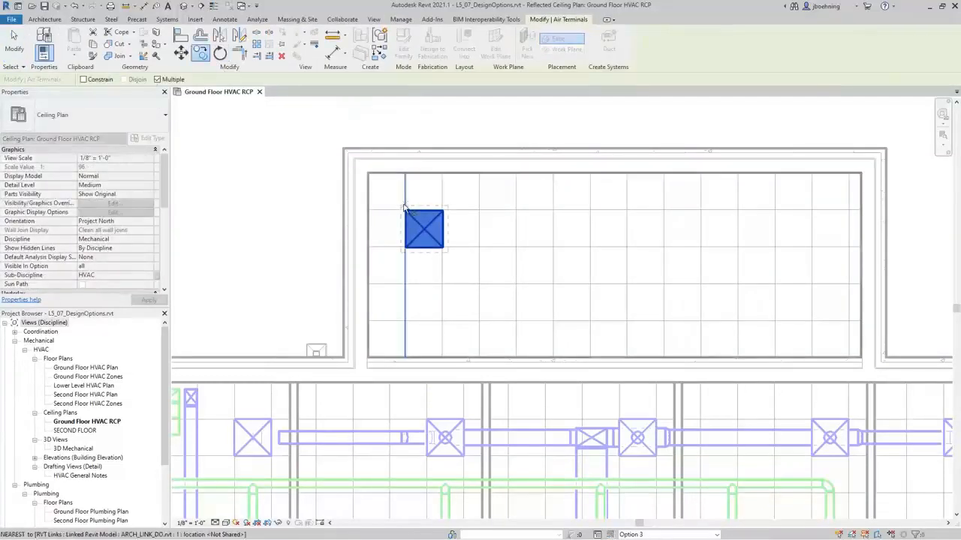
left_click(405, 211)
left_click(405, 286)
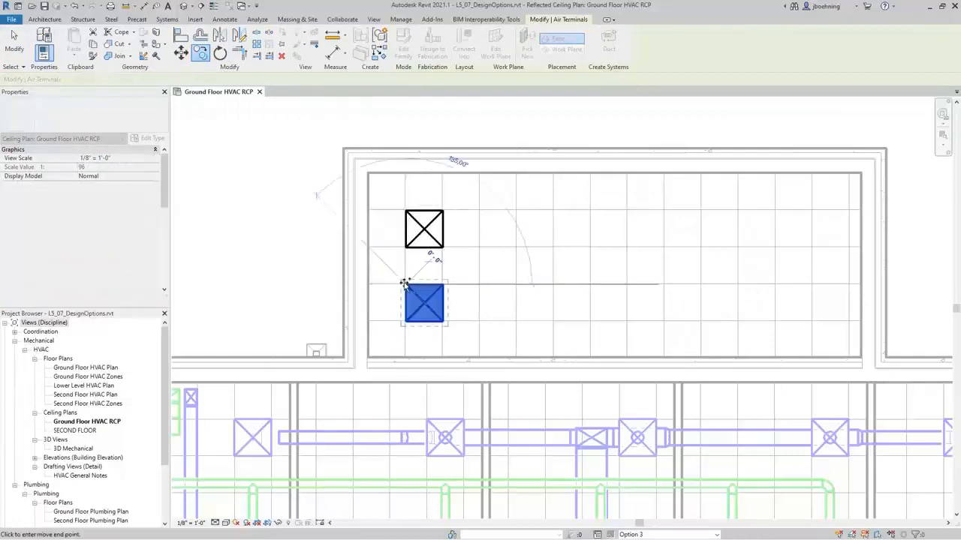
key("Escape")
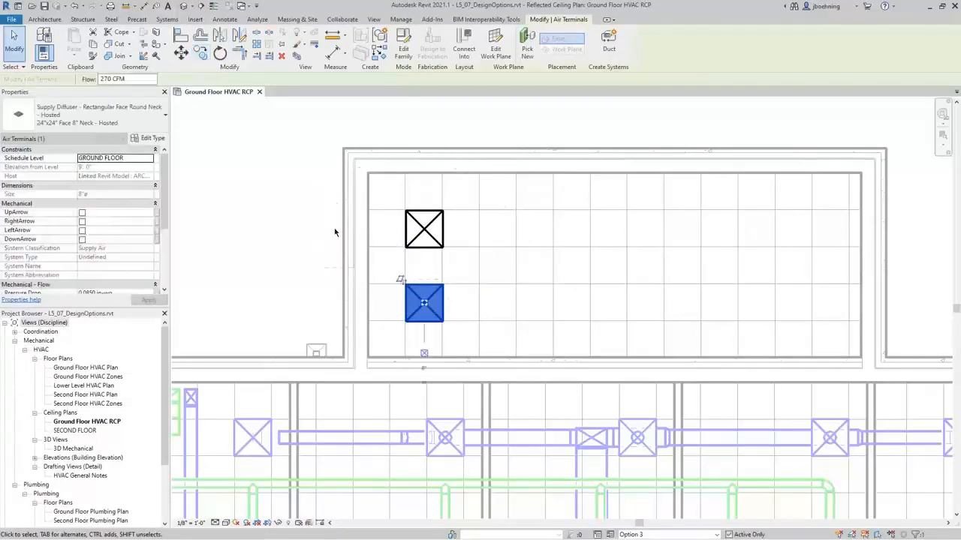
Copy both diffusers together nine ceiling tiles to the right, keeping them aligned with the grid
left_click(424, 229, "ctrl")
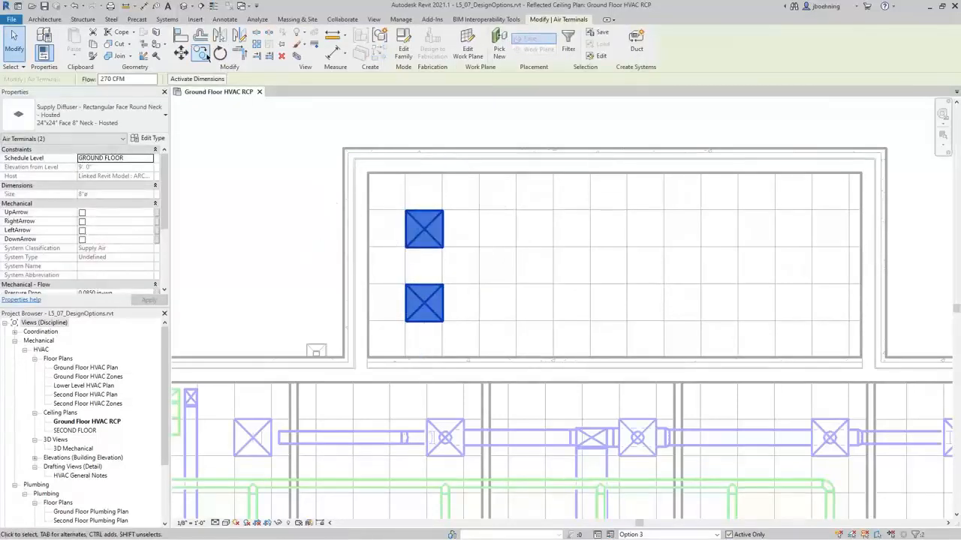
left_click(202, 52)
left_click(406, 211)
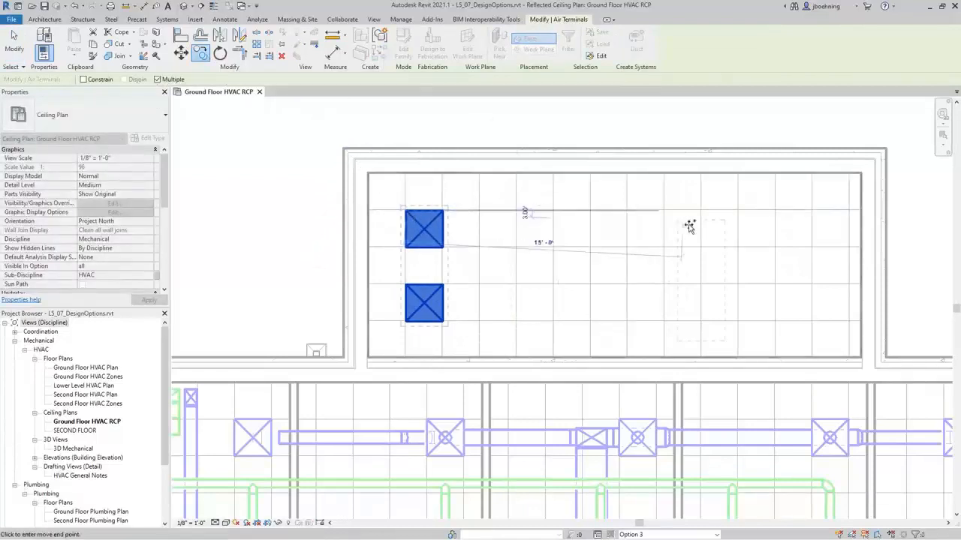
left_click(738, 210)
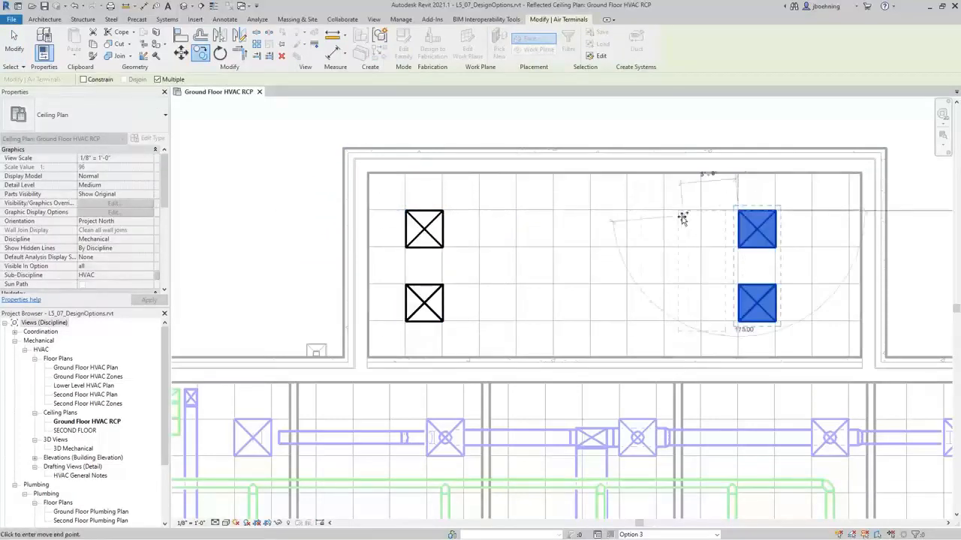
left_click(456, 125)
scroll(272, 154, "down", 1)
scroll(272, 155, "down", 1)
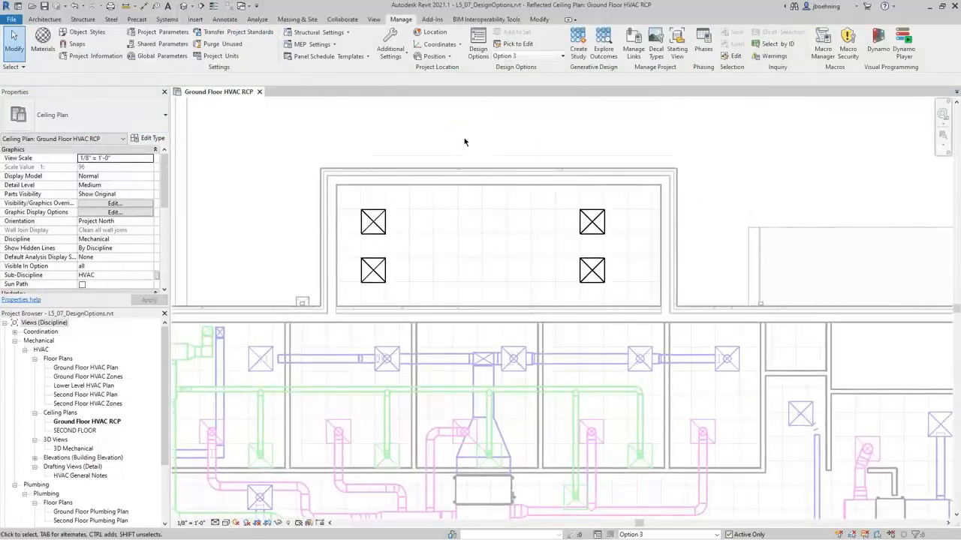
Move the left pair of diffusers two ceiling tiles to the right along the grid
left_click(373, 222)
left_click(373, 270, "ctrl")
left_click(181, 54)
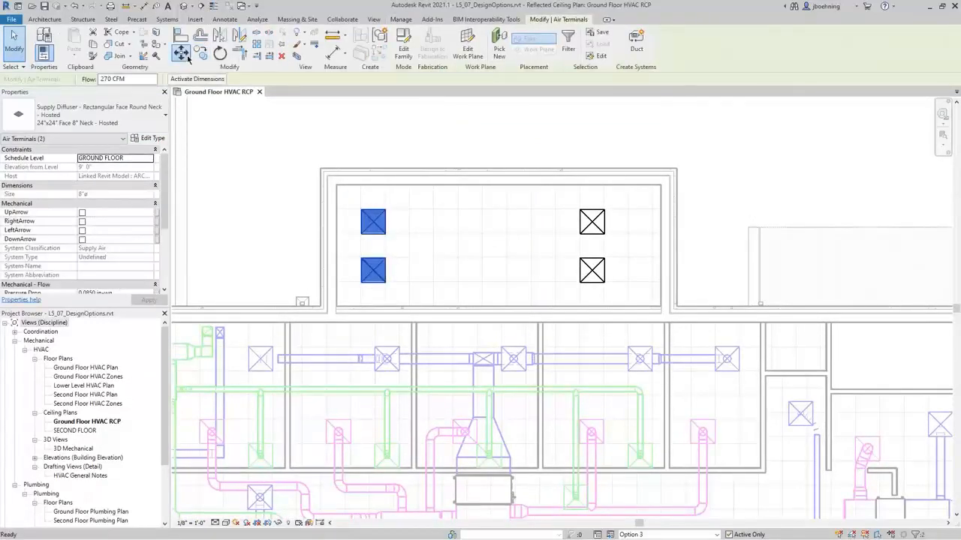
left_click(386, 209)
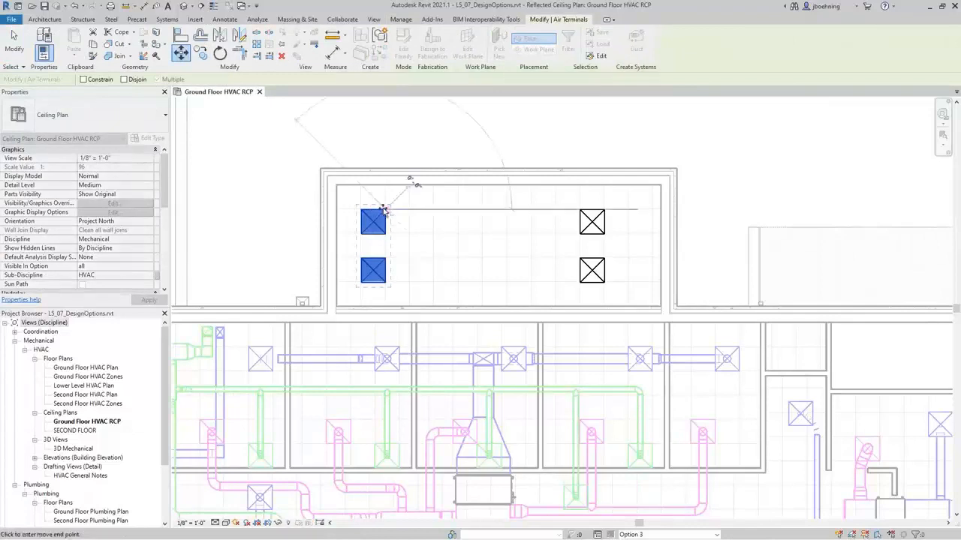
left_click(434, 209)
left_click(277, 178)
scroll(279, 179, "down", 1)
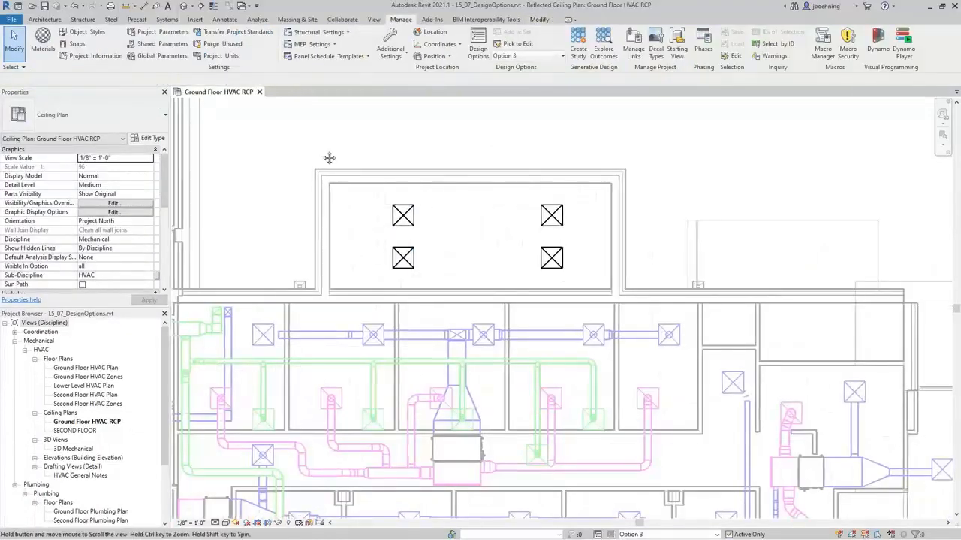
middle_click_drag(328, 158, 340, 160)
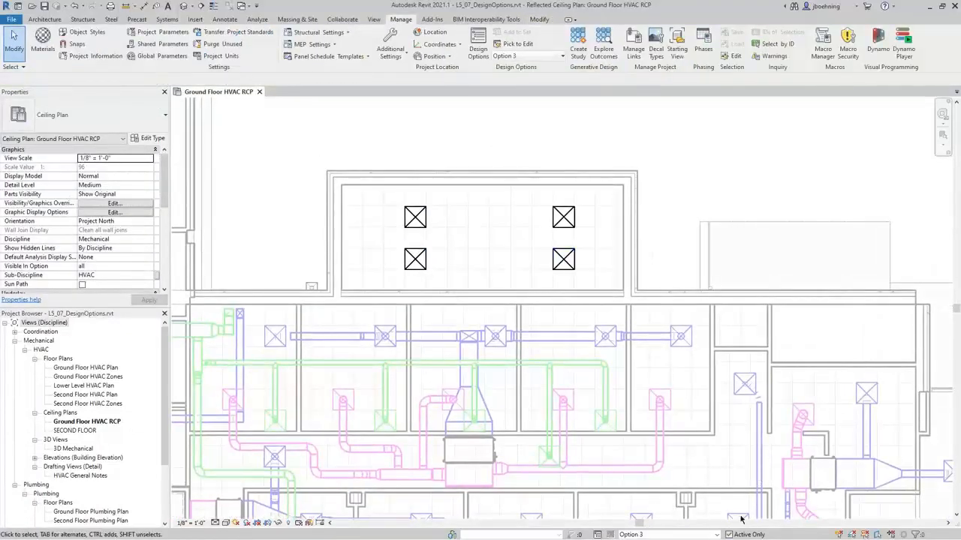
Compare the diffuser layouts by switching the active design option to Option 2, Option 3 and Option 1
left_click(717, 535)
left_click(705, 518)
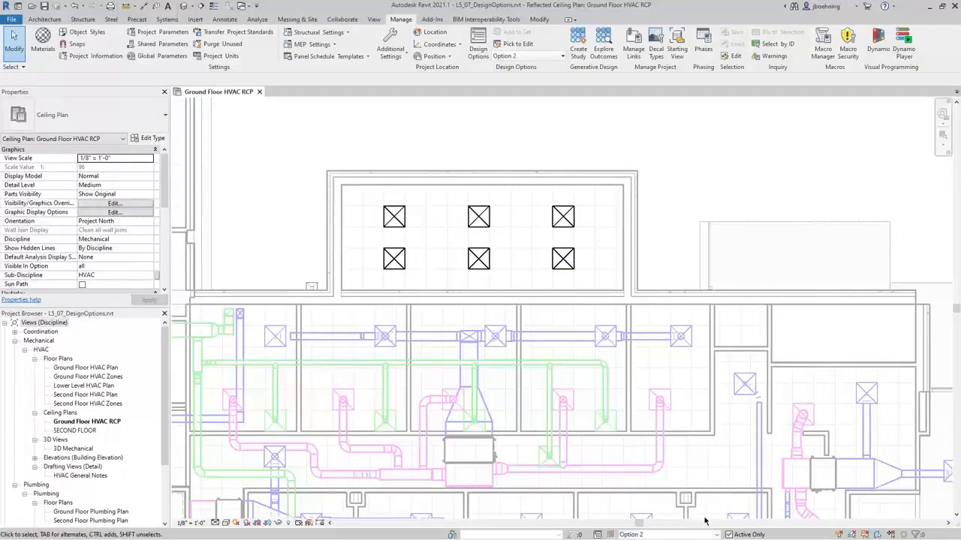
left_click(715, 535)
left_click(713, 525)
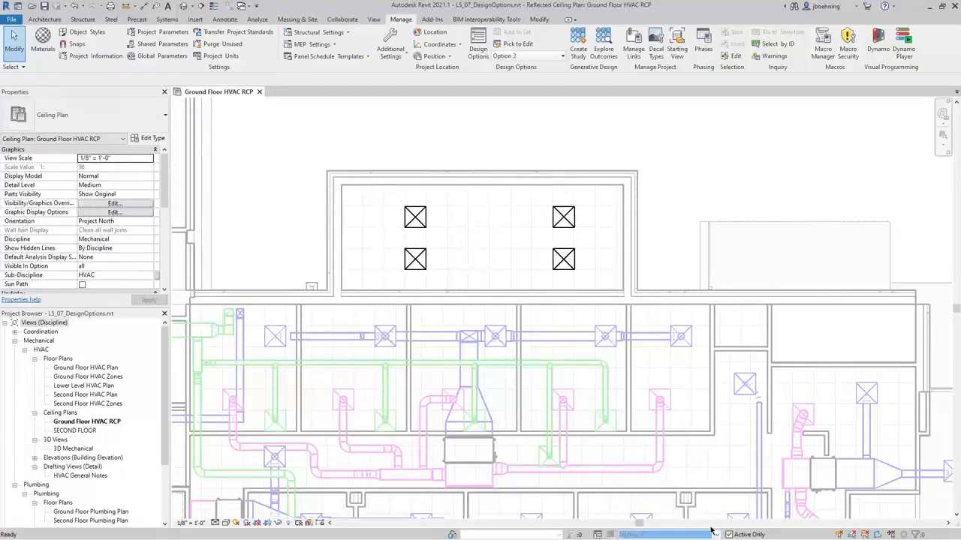
left_click(717, 534)
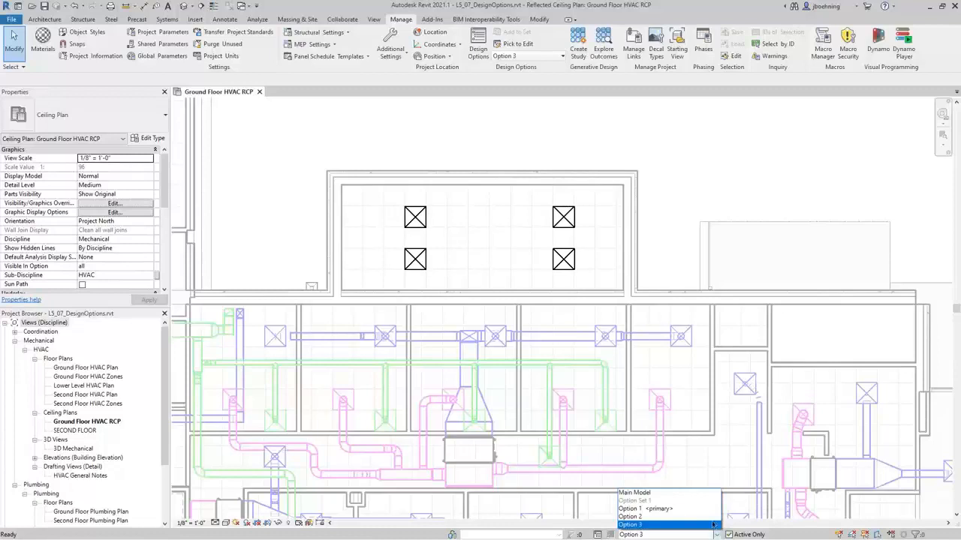
left_click(645, 509)
Make Option 2 the active design option and copy its six diffusers to the clipboard
left_click(715, 535)
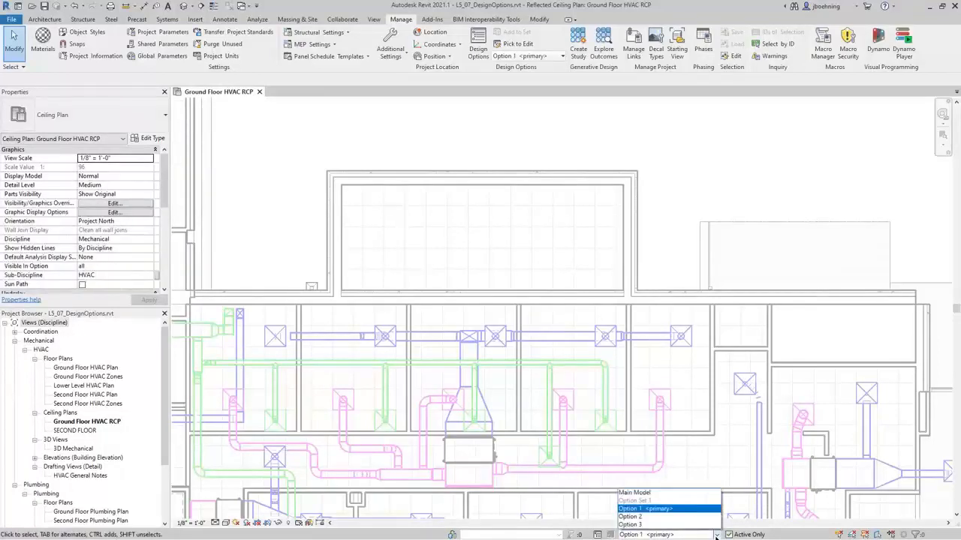
left_click(713, 516)
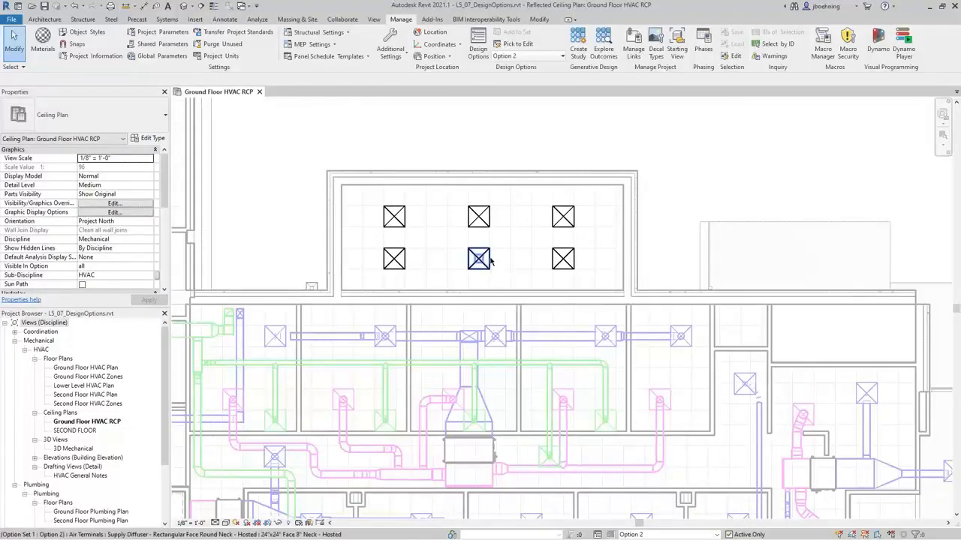
left_click_drag(372, 198, 585, 285)
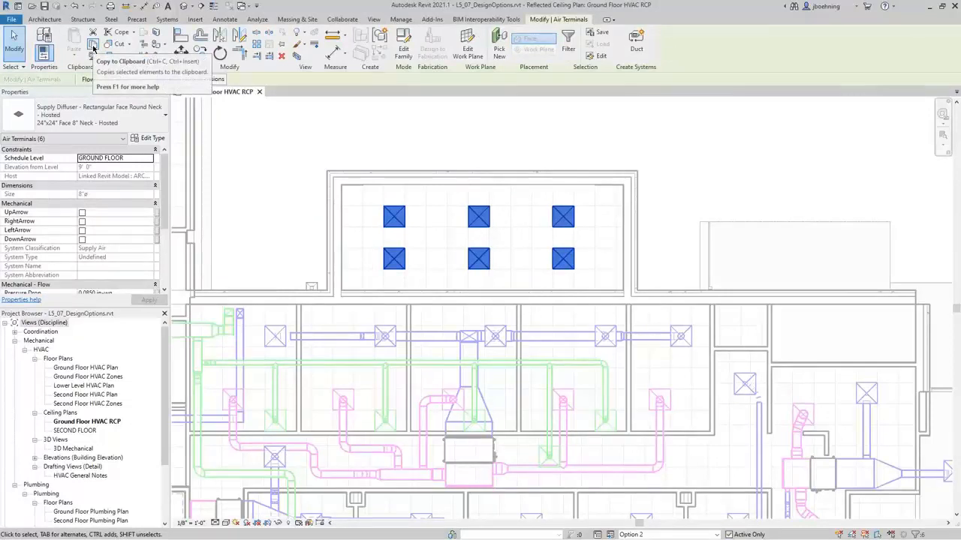
left_click(94, 47)
left_click(277, 183)
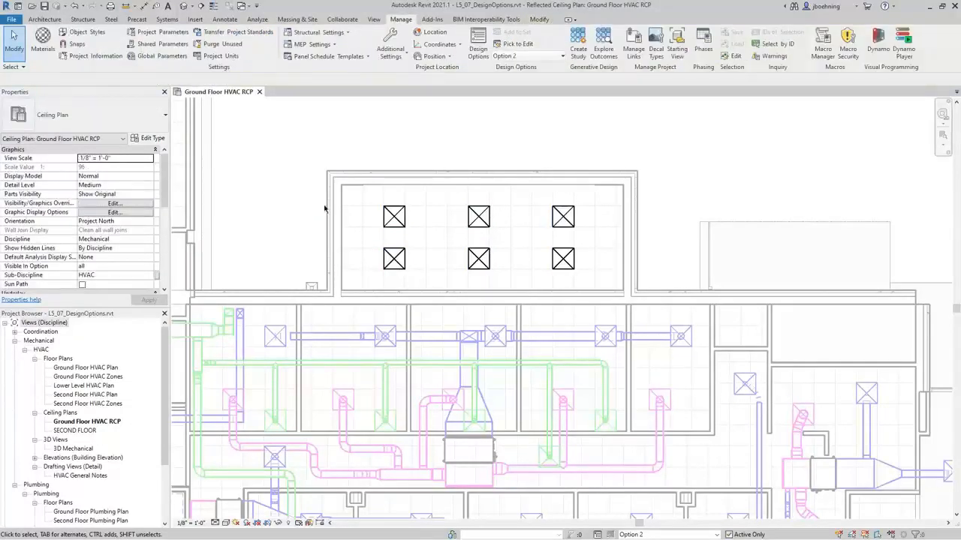
Finish editing the active design option and duplicate Option 3 within Option Set 1
left_click(596, 534)
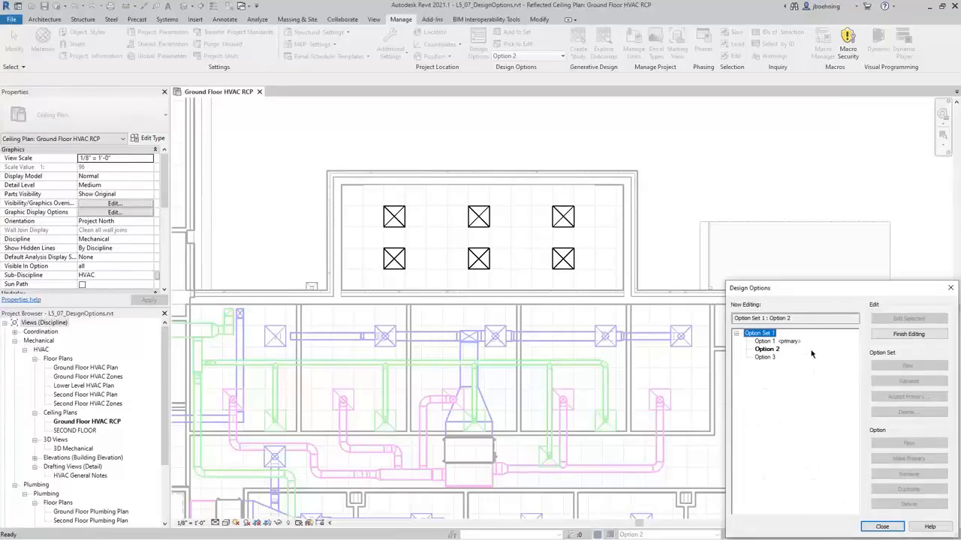
left_click(908, 334)
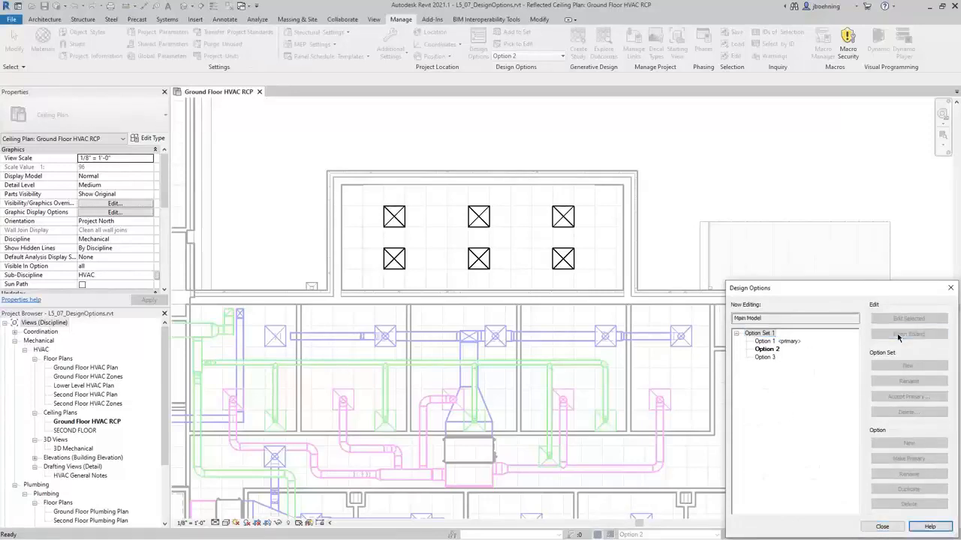
left_click(764, 357)
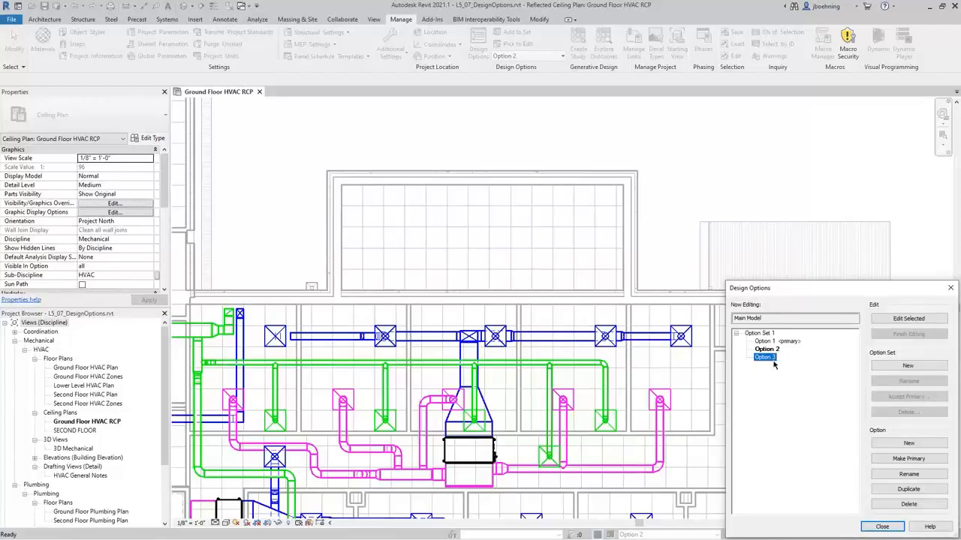
left_click(908, 489)
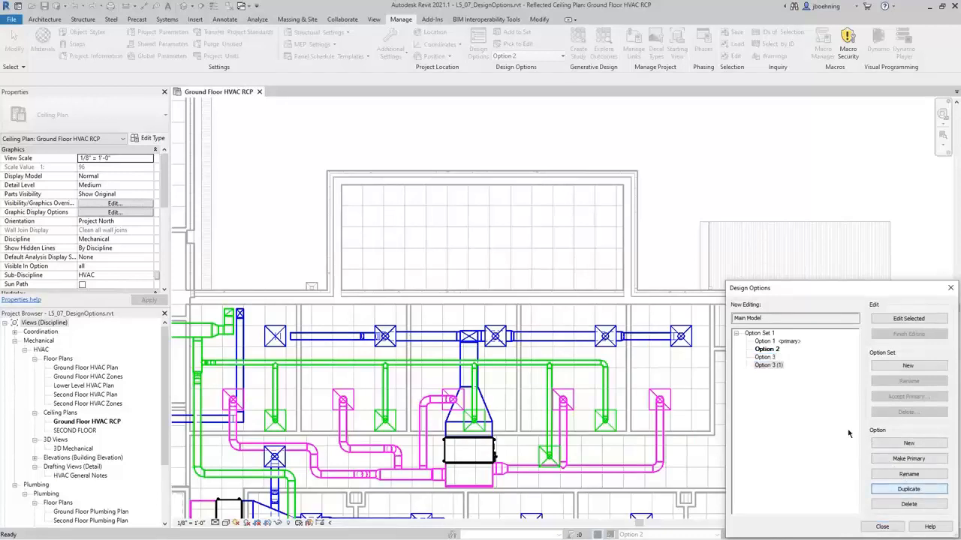
Rename the duplicated design option to Option 4 and close the design options manager
left_click(775, 365)
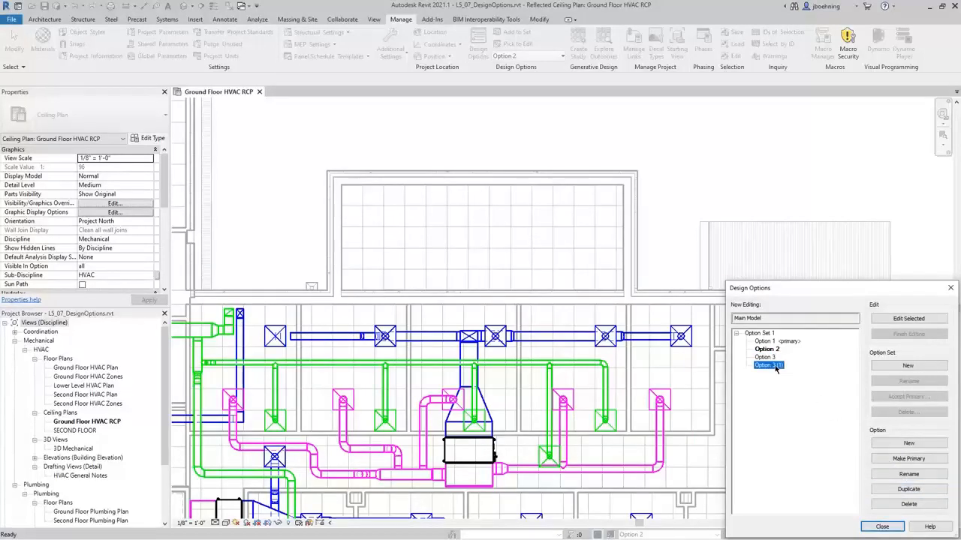
left_click(909, 474)
left_click(854, 413)
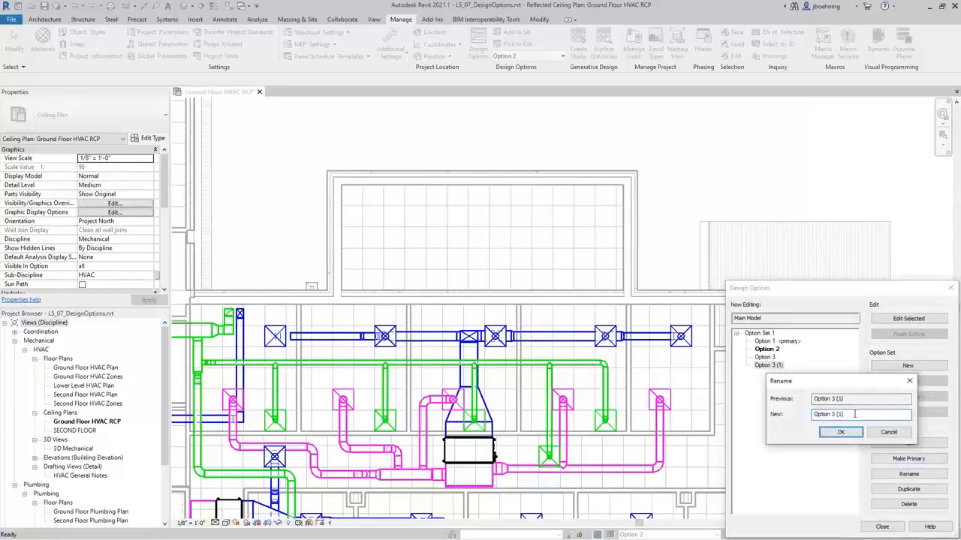
key("BackSpace")
key("BackSpace")
key("BackSpace")
left_click(841, 433)
left_click(882, 526)
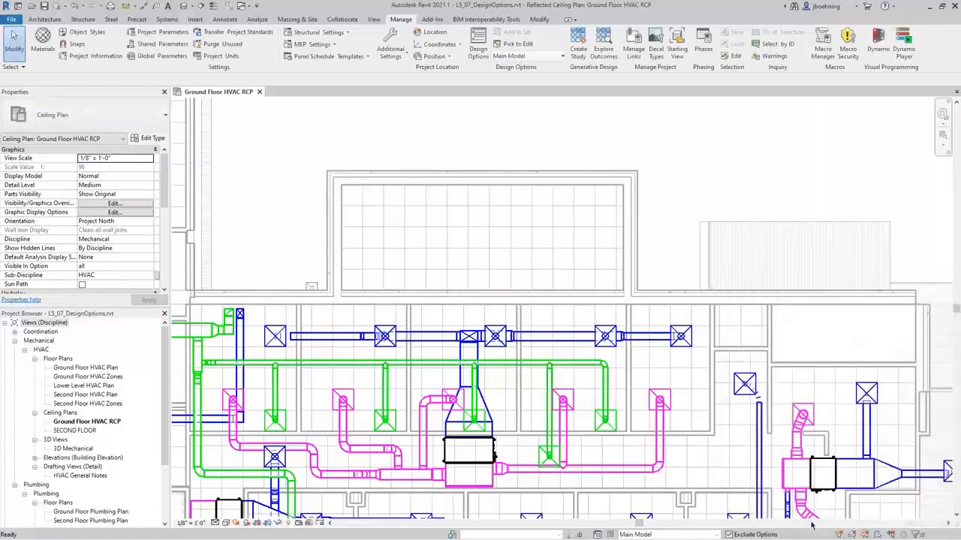
Compare the diffuser layouts of Option 4 and Option 3 by activating each in turn
left_click(714, 535)
left_click(653, 513)
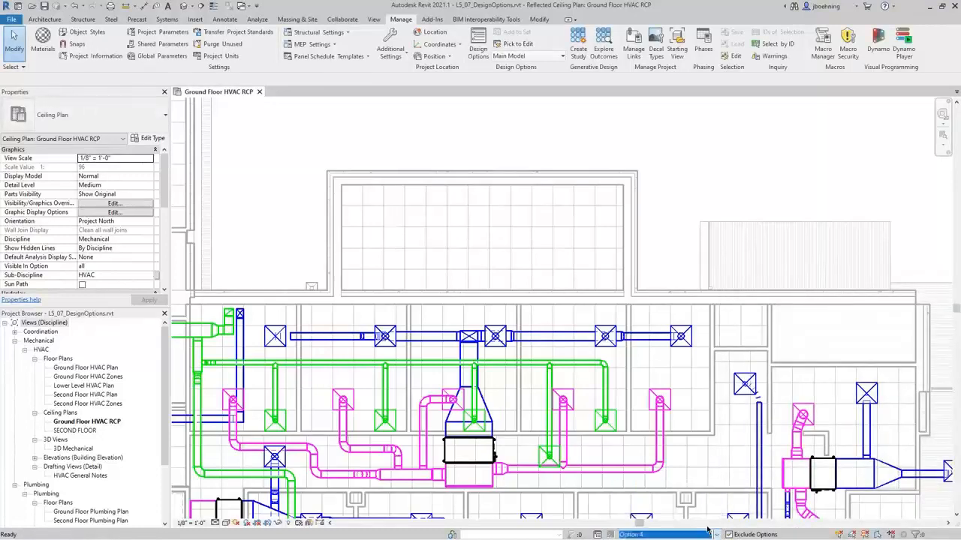
left_click(714, 534)
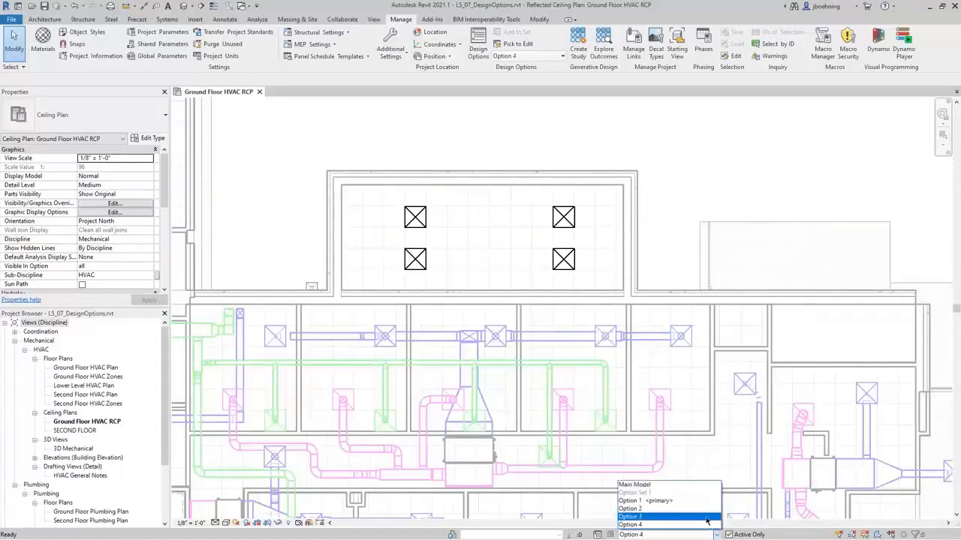
left_click(706, 521)
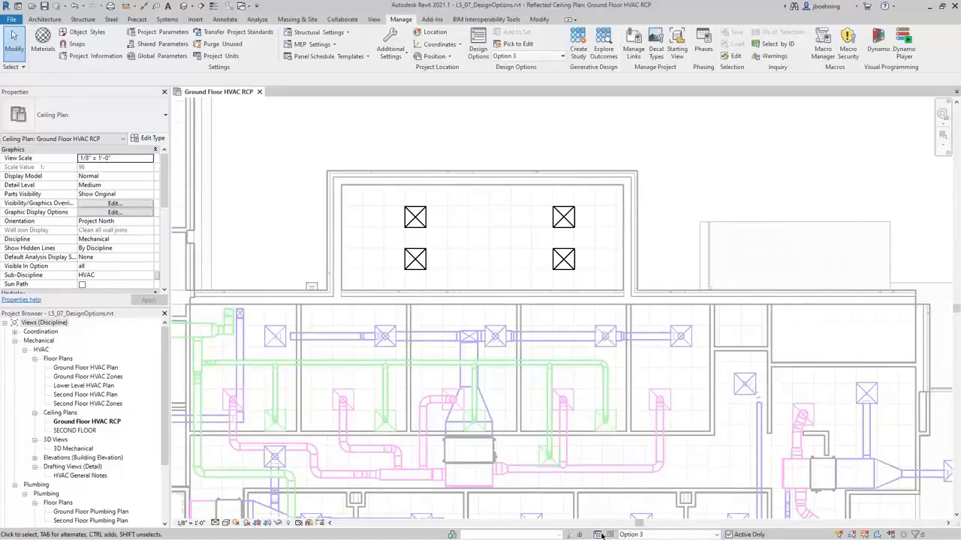
Make Option 2 the primary design option, and delete Option Set 1 together with its secondary options
left_click(600, 534)
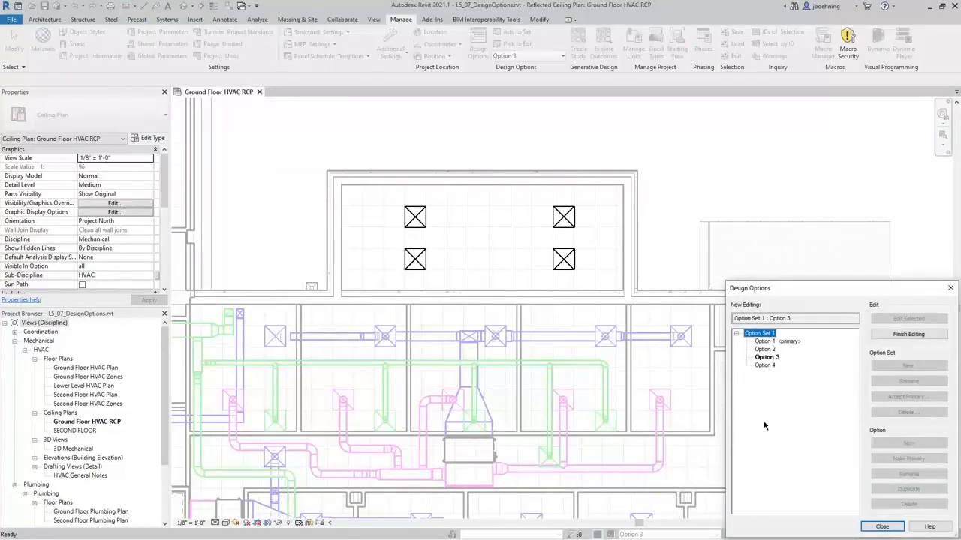
left_click(892, 337)
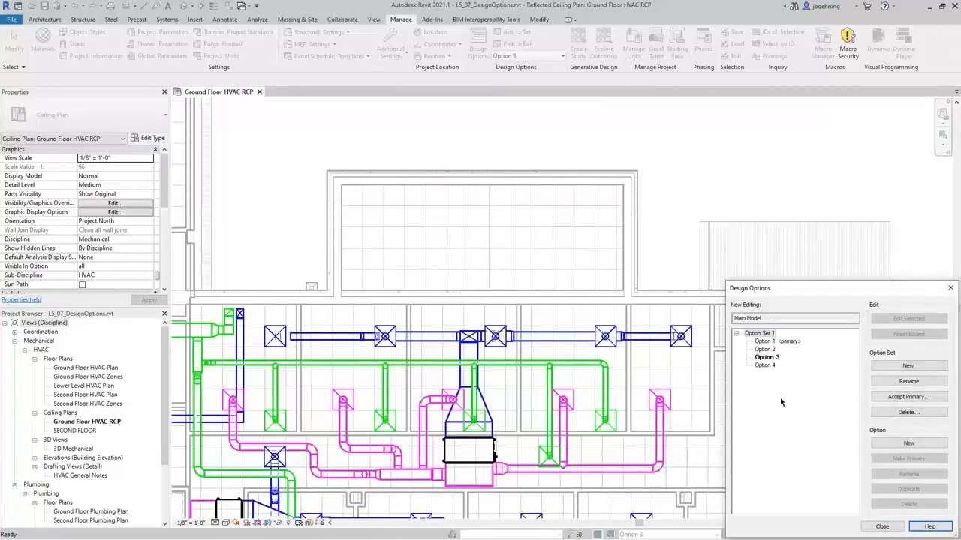
left_click(770, 352)
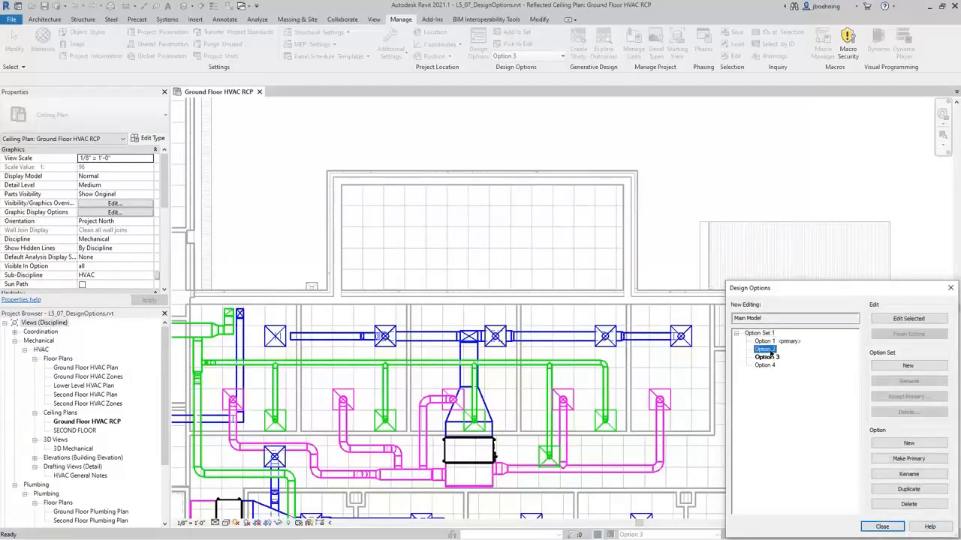
left_click(929, 465)
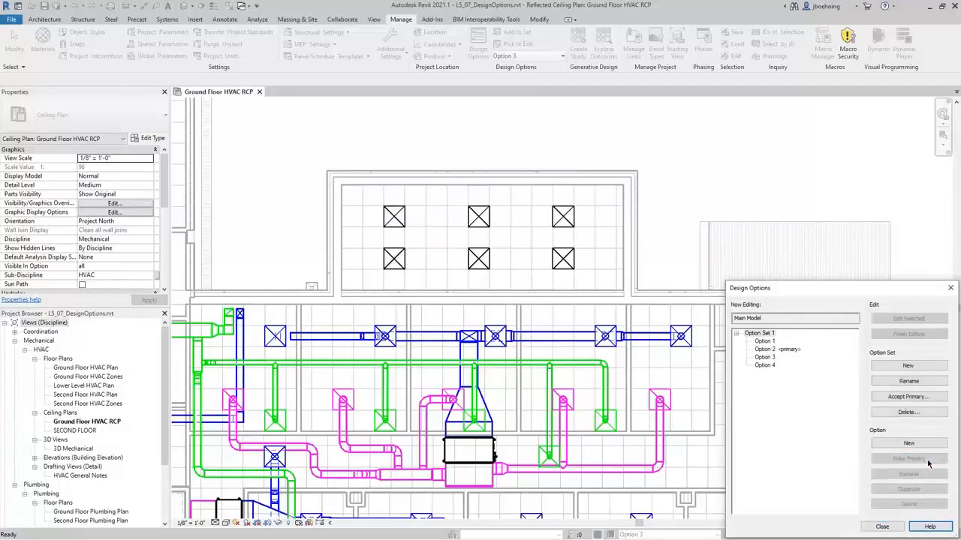
left_click(920, 412)
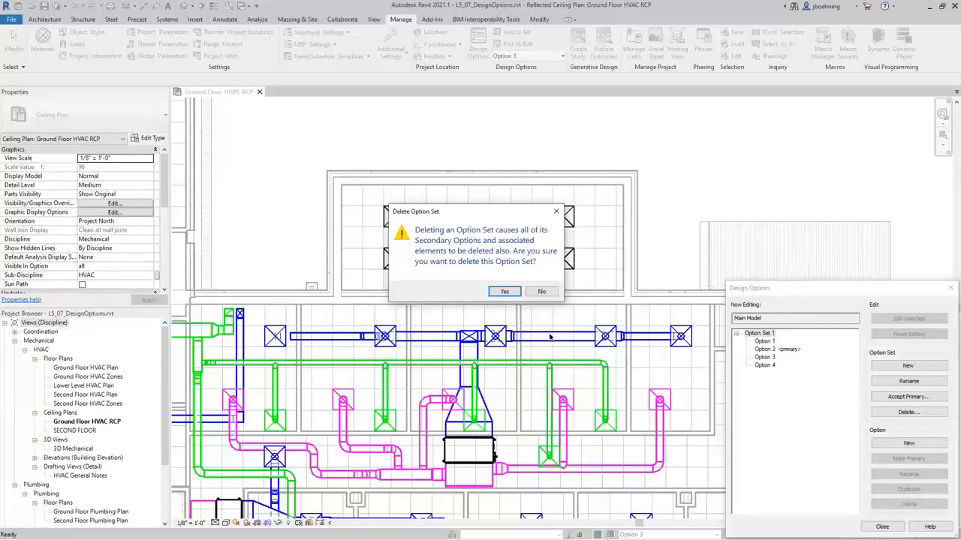
left_click(506, 292)
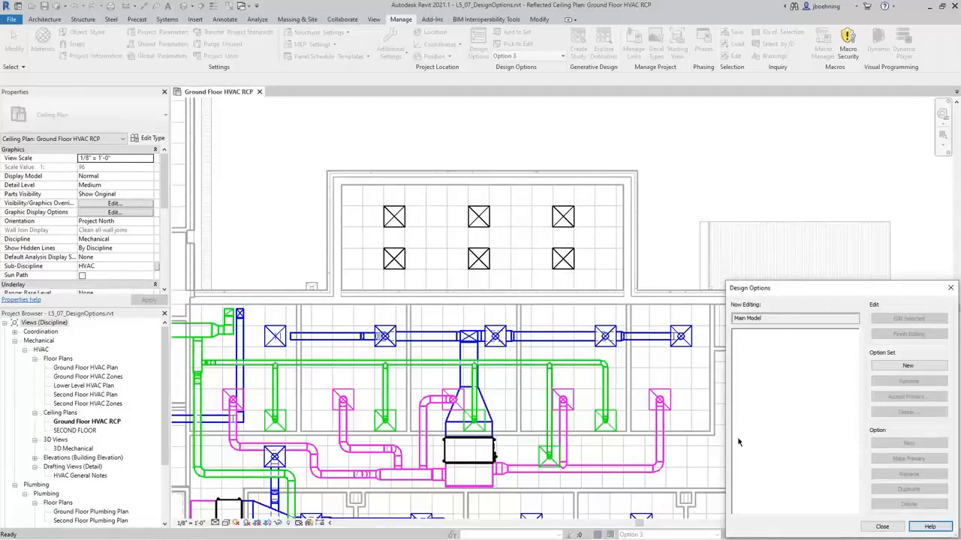
Close the design options manager
left_click(882, 527)
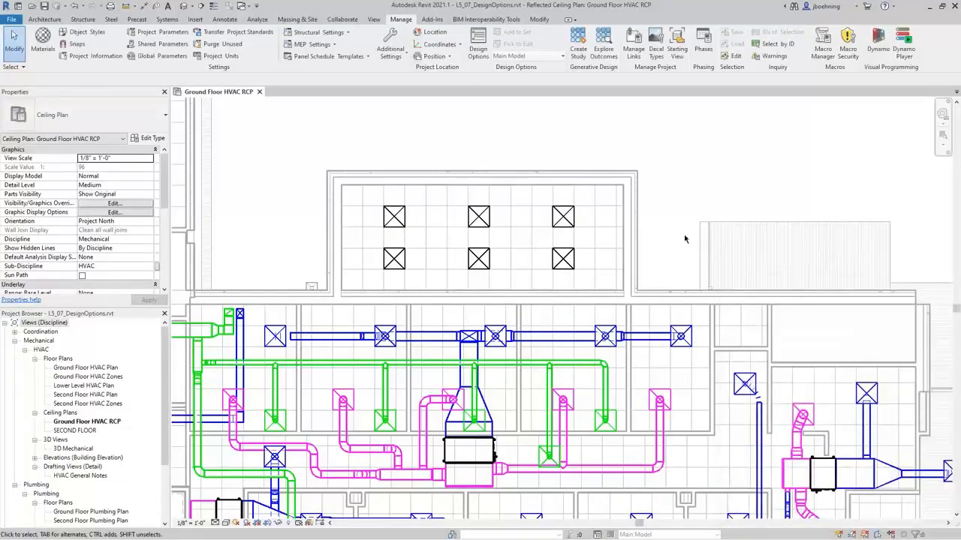
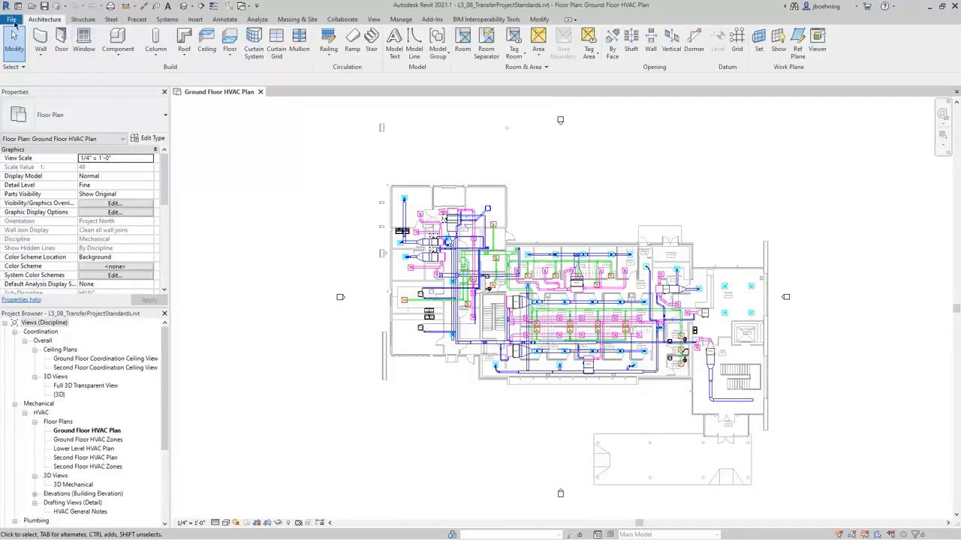
Create a new project from the Systems-Default template
left_click(12, 21)
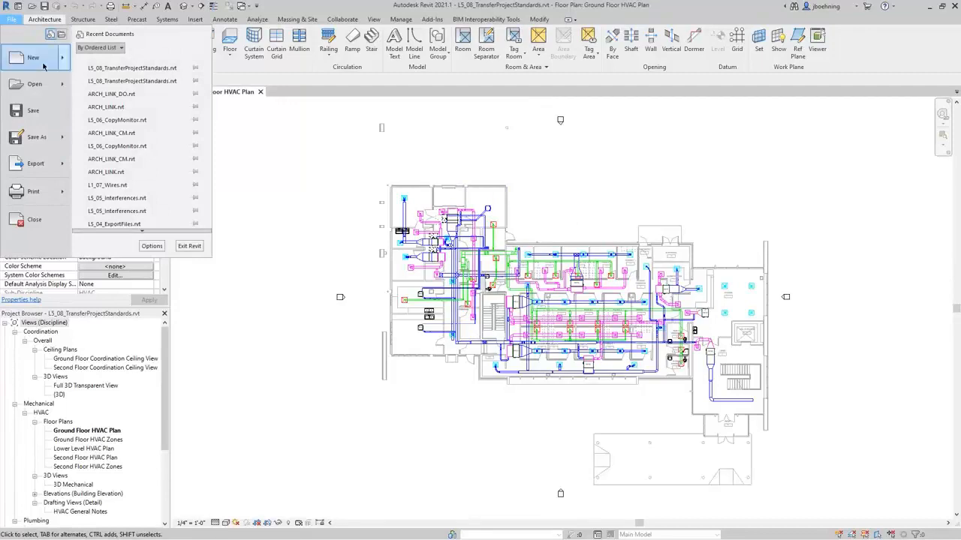
mouse_move(43, 66)
left_click(129, 66)
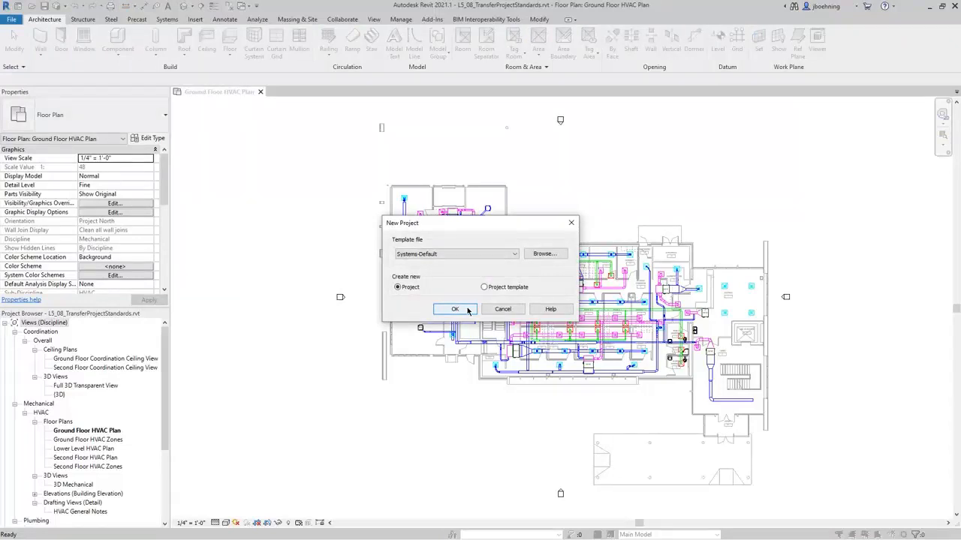
left_click(455, 309)
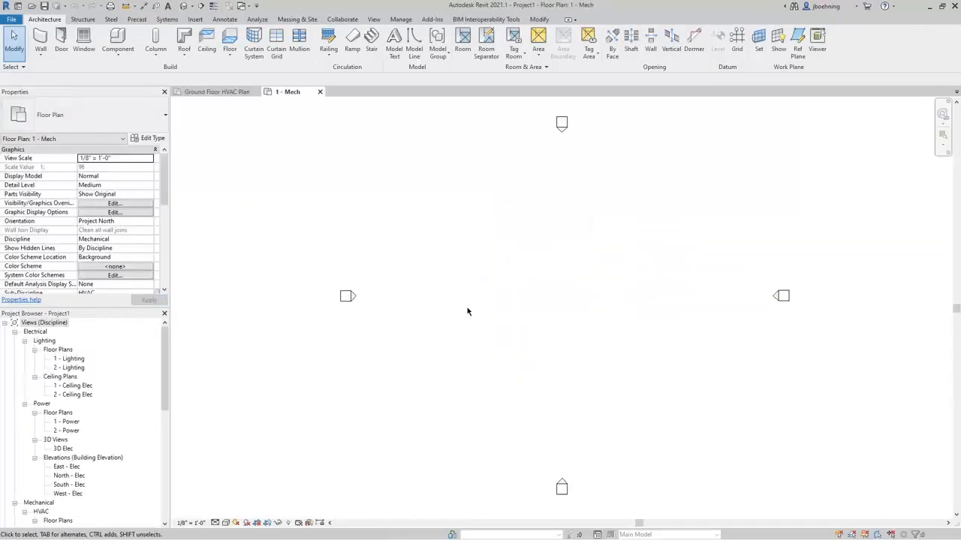
Start transferring project standards from L5_08_TransferProjectStandards.rvt and clear the selection of all items to copy
left_click(400, 19)
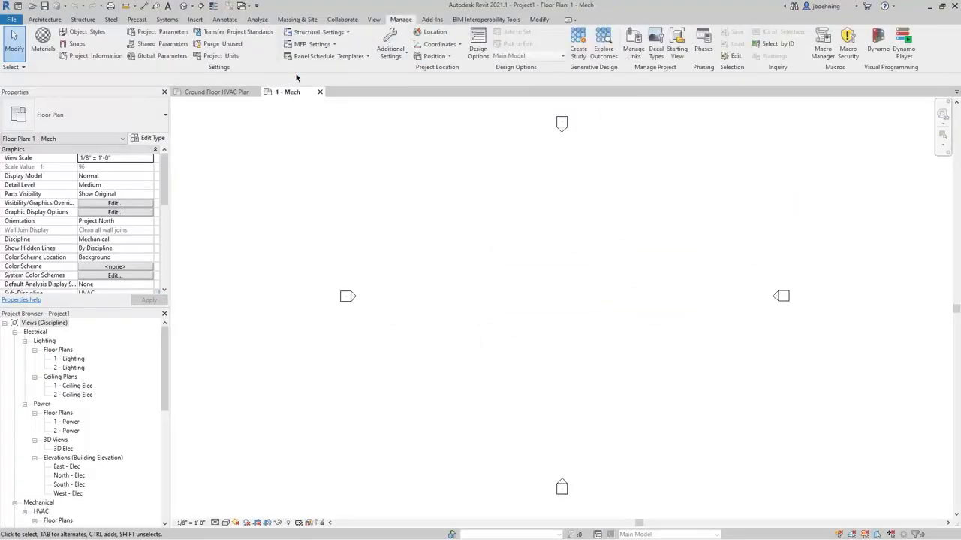
left_click(234, 33)
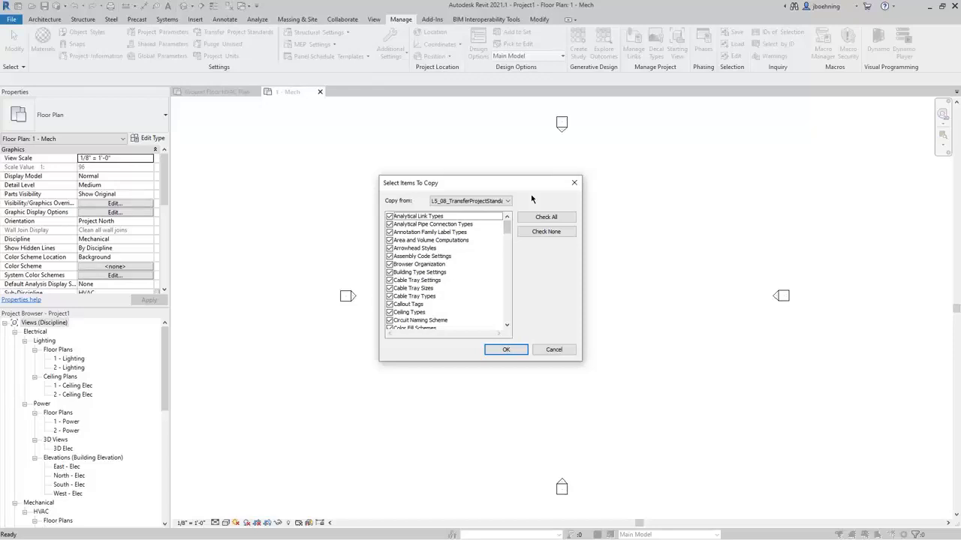
left_click(509, 202)
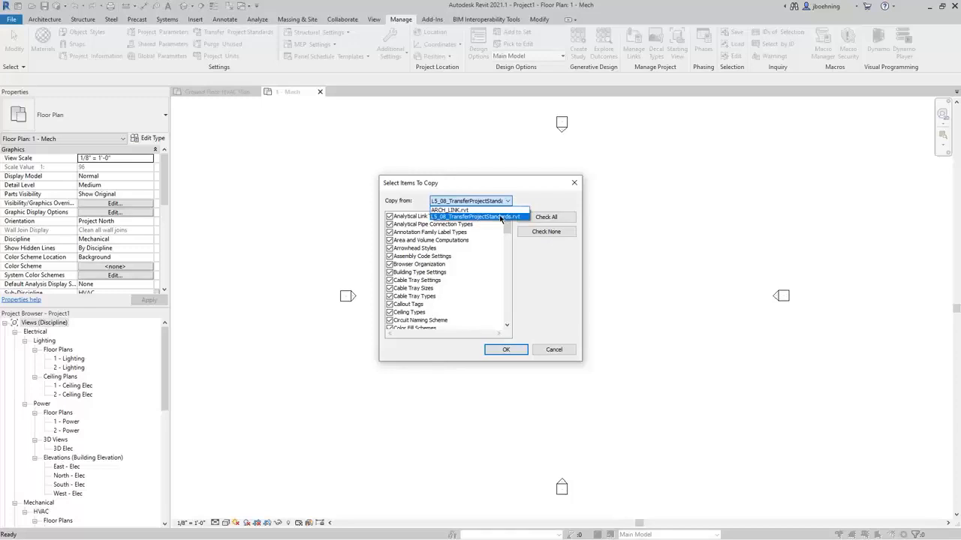
left_click(501, 218)
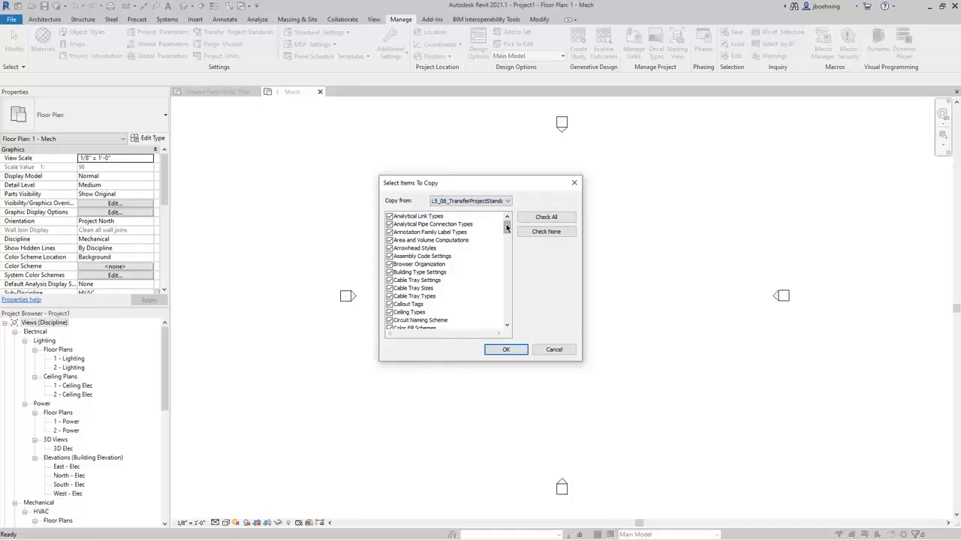
left_click_drag(507, 228, 507, 288)
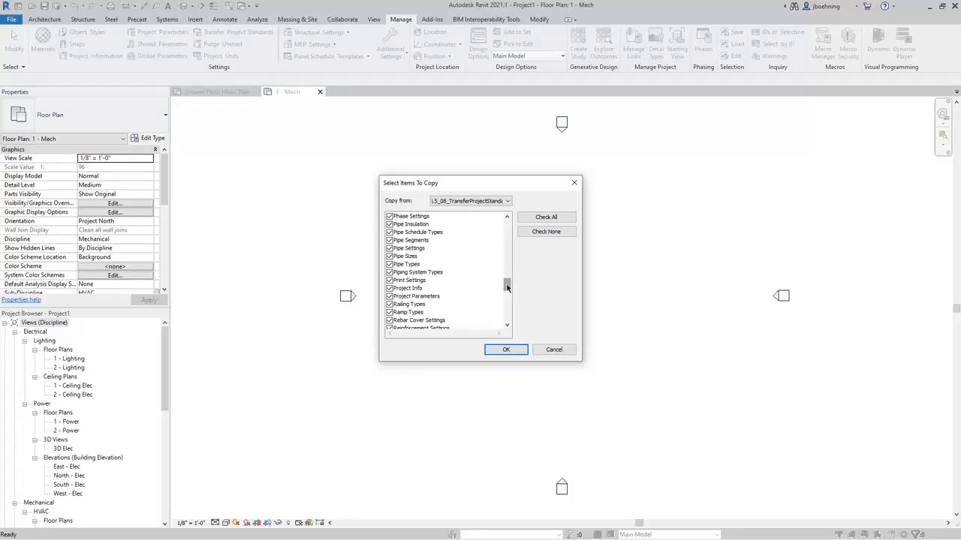
left_click(554, 235)
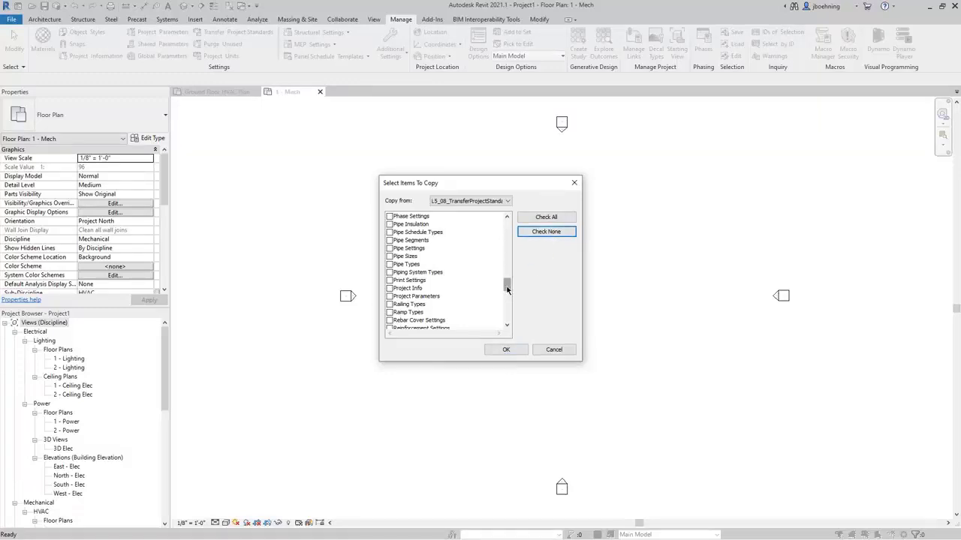
Choose Pipe Types, Piping System Types, Pipe Settings and Duct Settings as the items to copy, and run the transfer
left_click(389, 265)
left_click(389, 274)
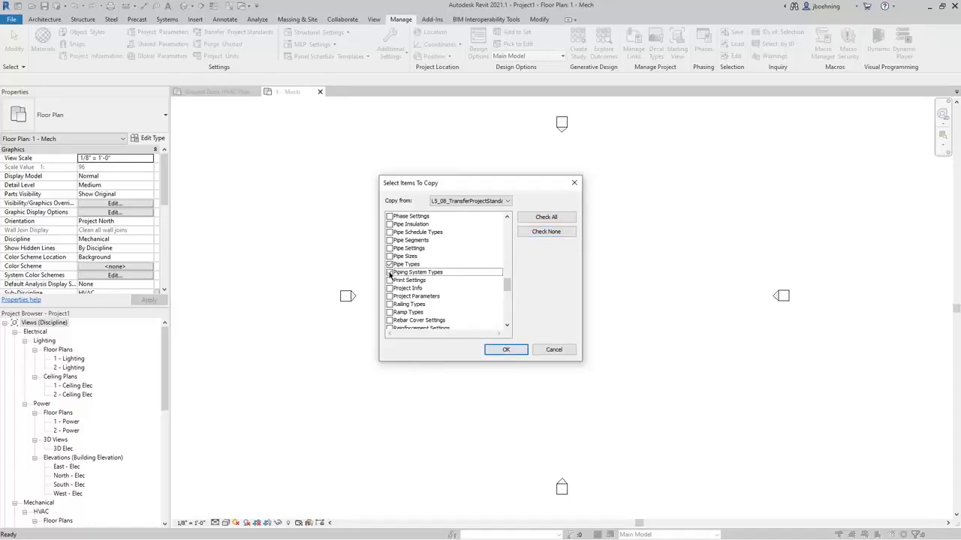
left_click(389, 274)
left_click(389, 249)
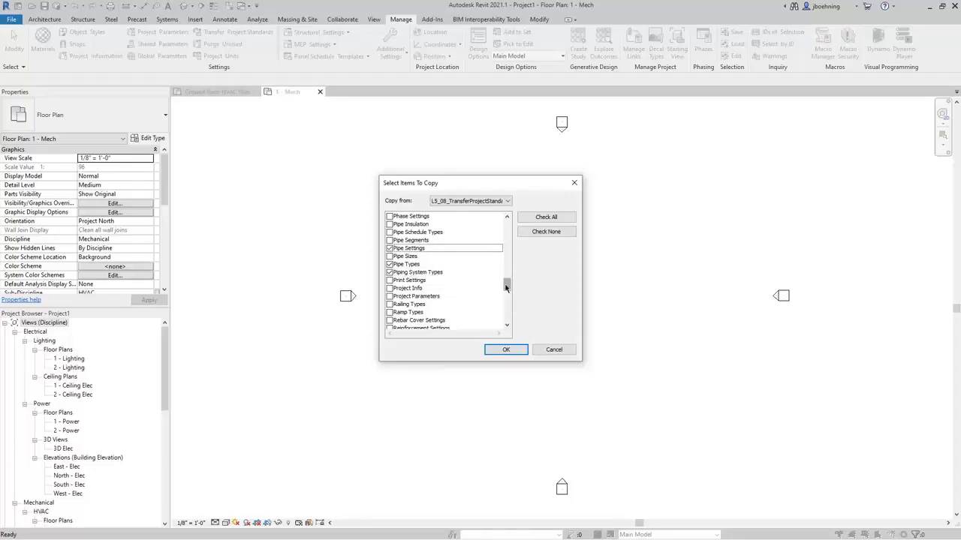
left_click_drag(506, 287, 503, 250)
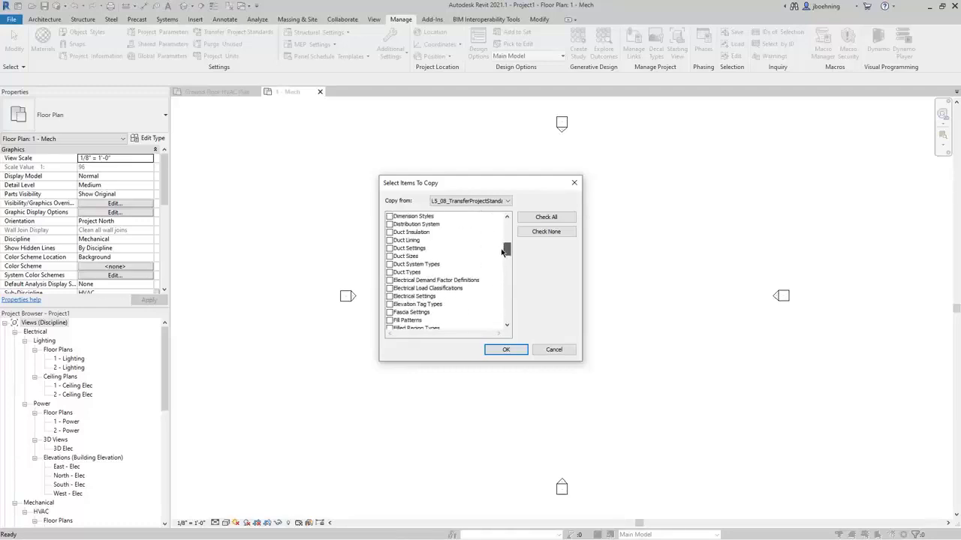
left_click(391, 249)
left_click(507, 350)
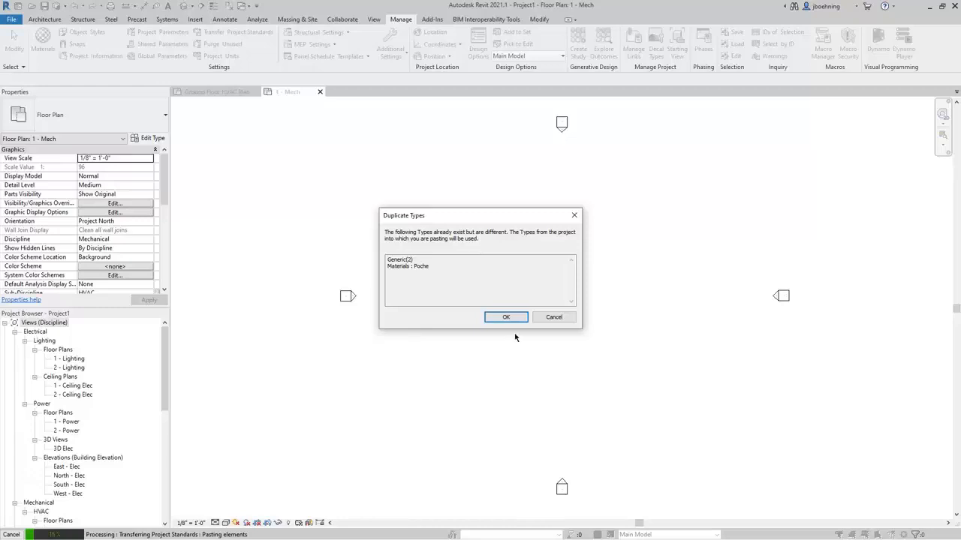
Accept using the current project's types for the material duplicates, and overwrite the other types that already exist in the destination project
left_click(514, 320)
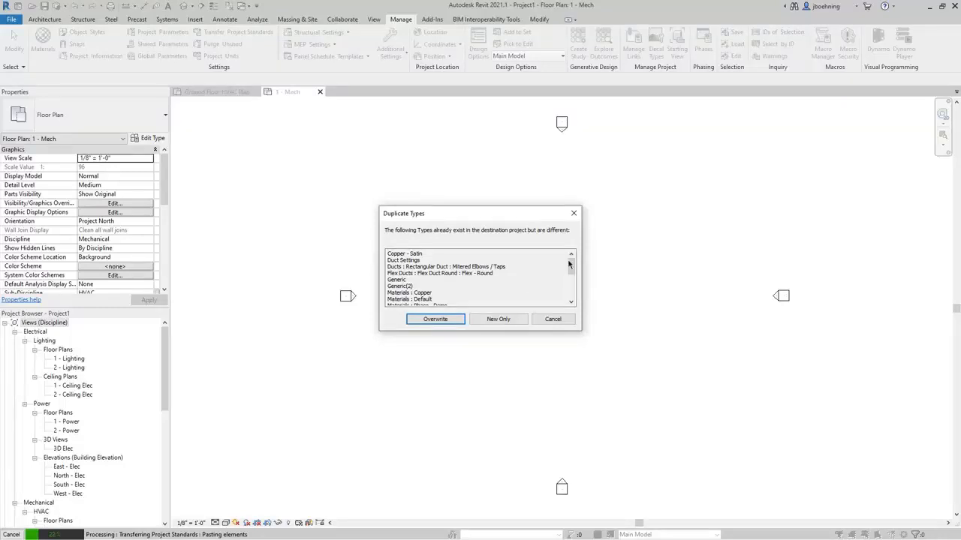
mouse_move(571, 268)
left_mouse_down()
mouse_move(571, 292)
mouse_move(571, 259)
left_mouse_up()
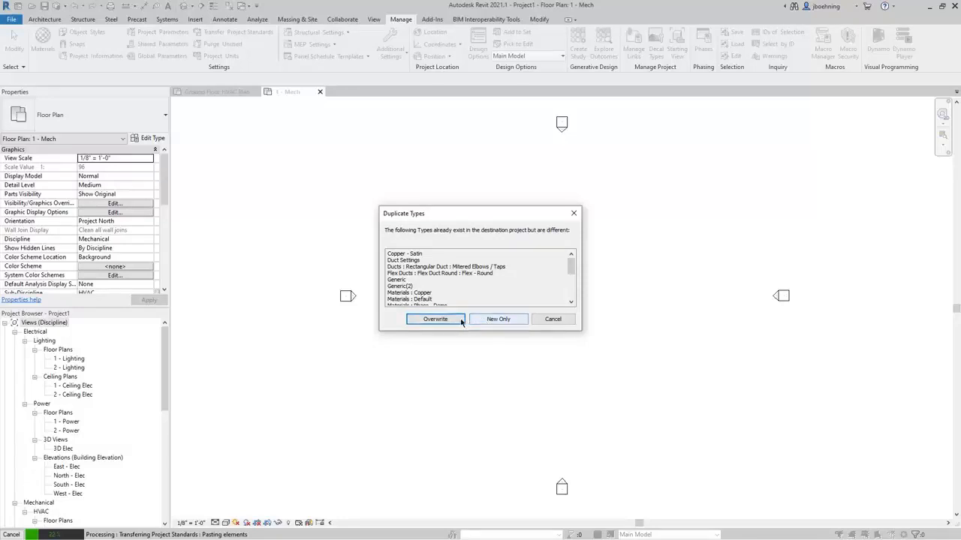
left_click(435, 319)
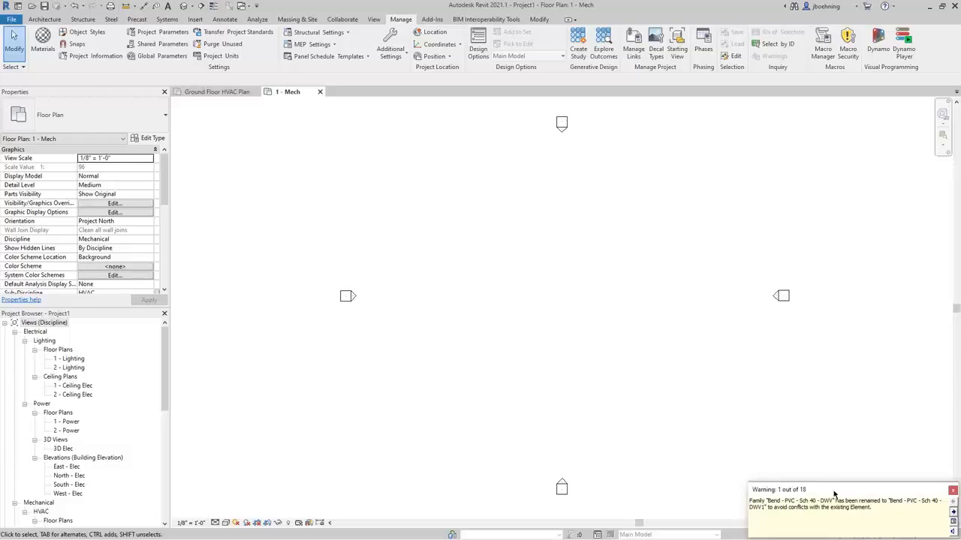
Review the transfer warnings about renamed families one by one, and dismiss them
left_click(954, 513)
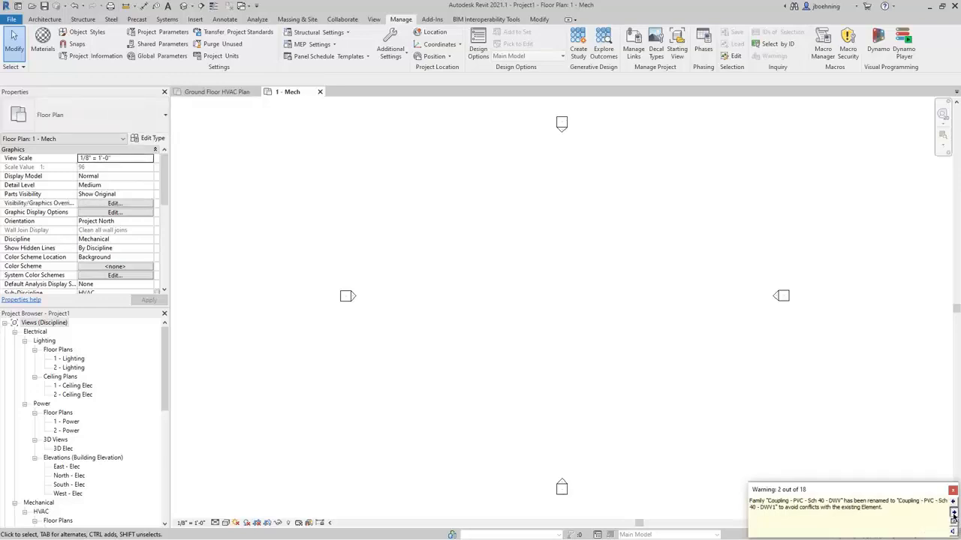
left_click(954, 514)
left_click(953, 514)
left_click(953, 514)
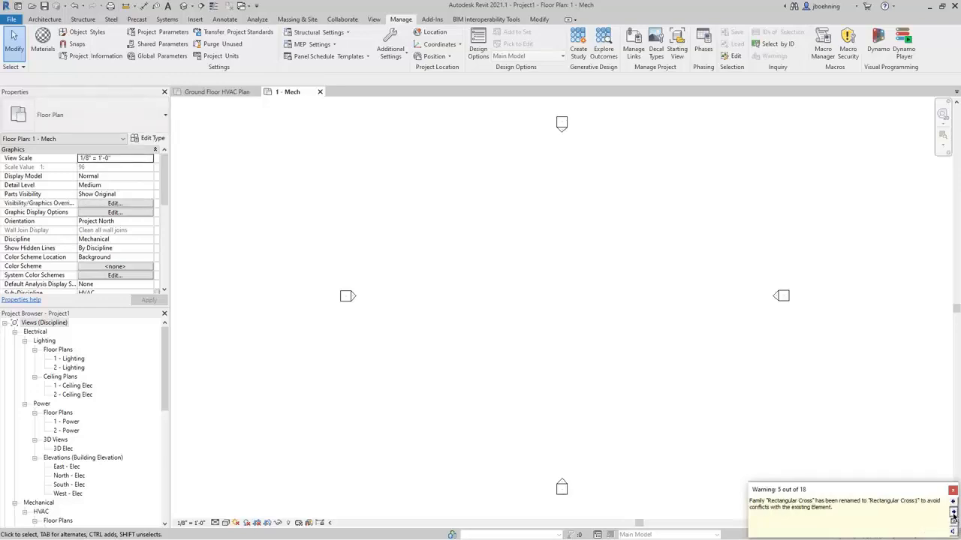
left_click(954, 514)
left_click(953, 514)
left_click(953, 515)
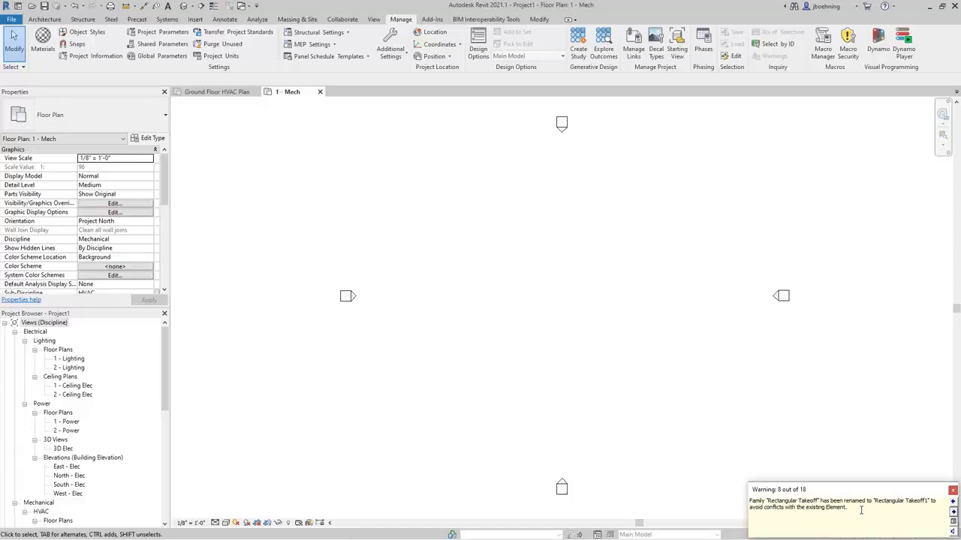
left_click(952, 492)
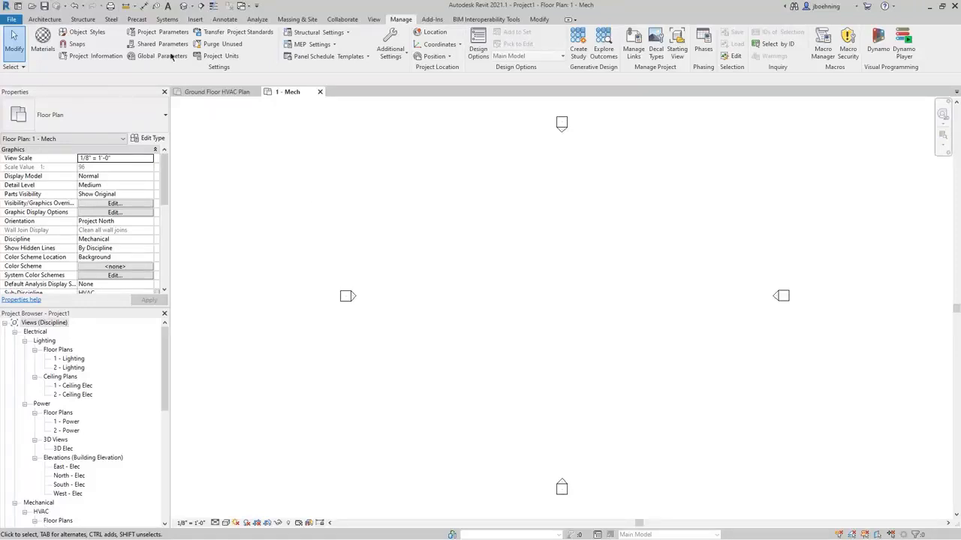
Check the pipe types available for placement and the routing preferences of the Standard type, leaving the Pipe tool without changes
left_click(167, 19)
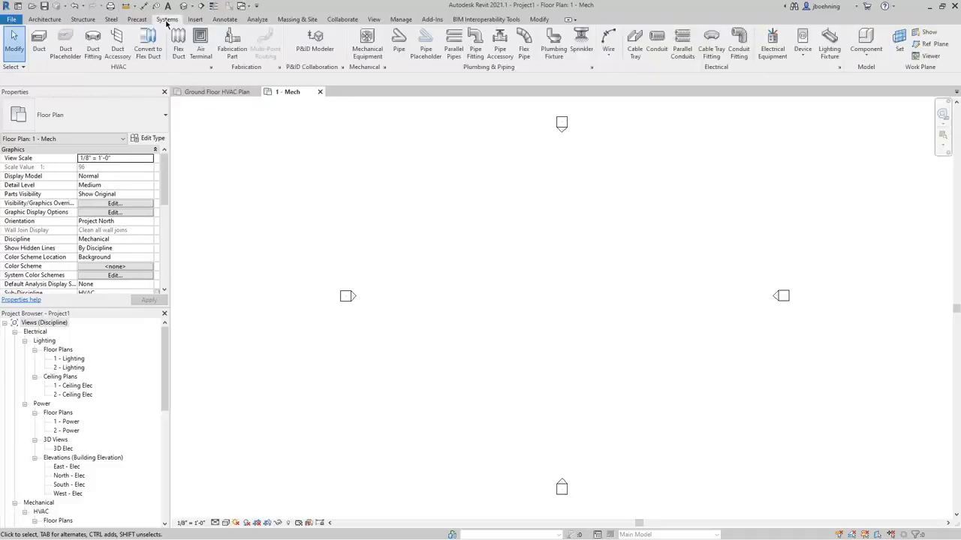
left_click(402, 63)
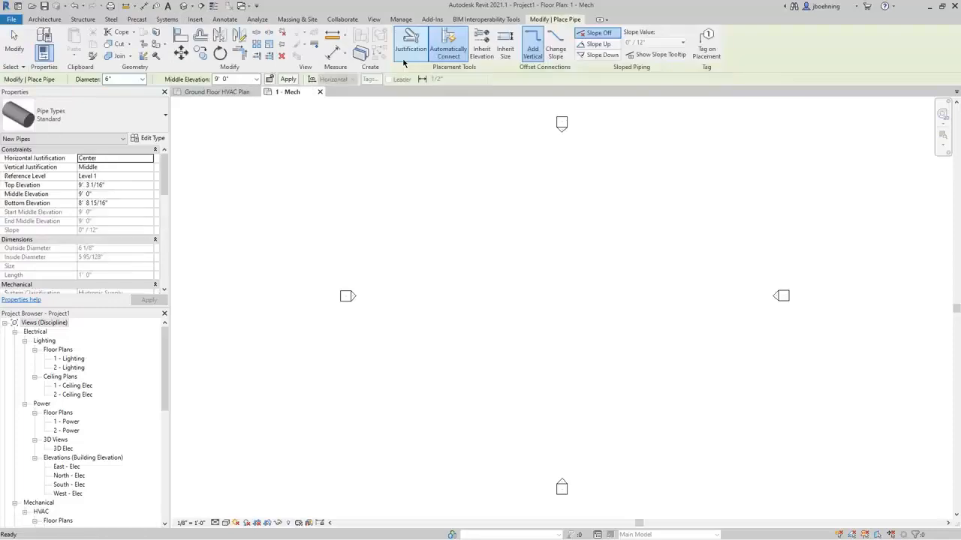
left_click(164, 124)
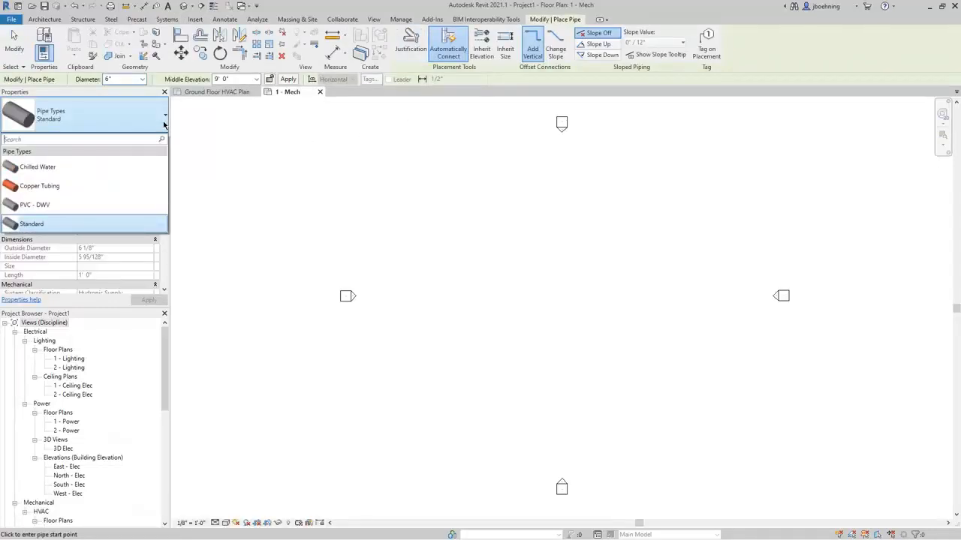
left_click(164, 124)
left_click(148, 138)
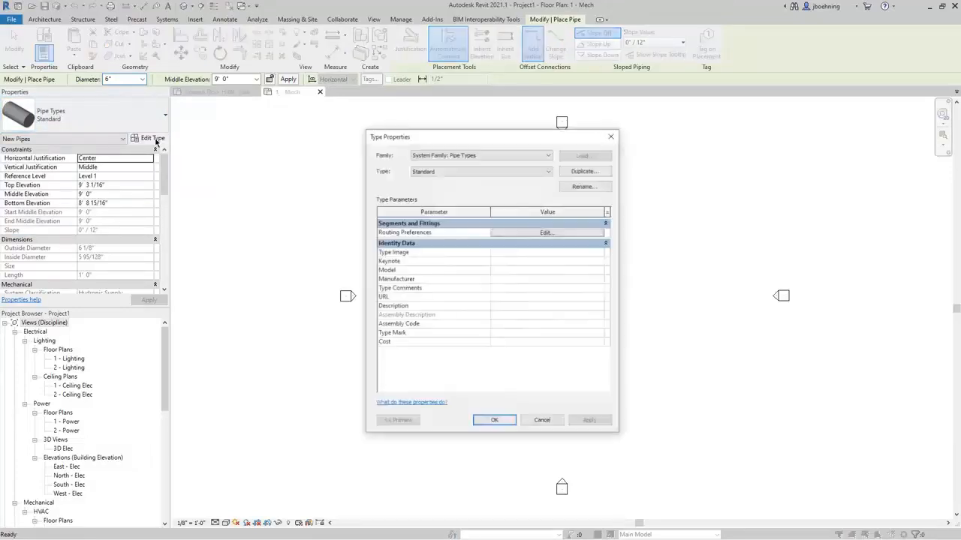
left_click(506, 233)
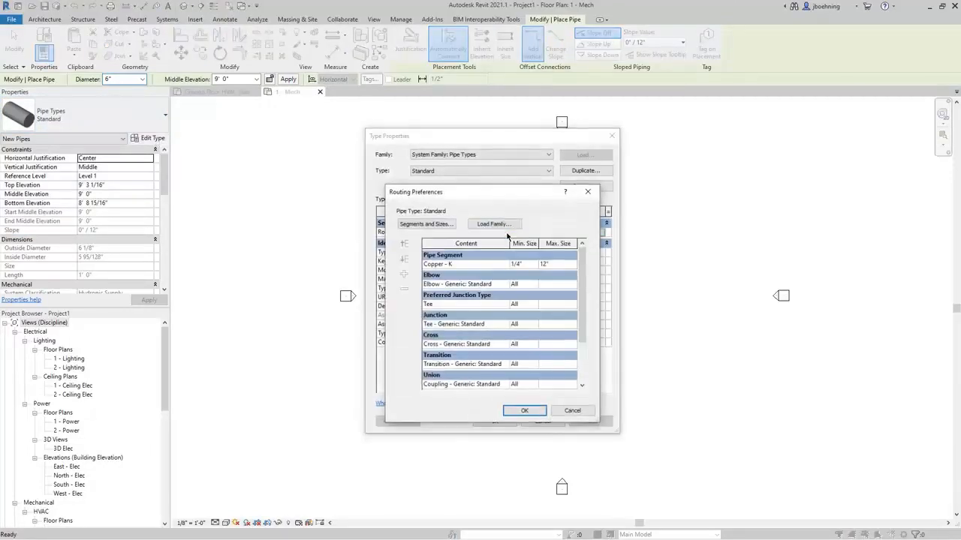
mouse_move(584, 271)
left_mouse_down()
mouse_move(583, 317)
mouse_move(584, 260)
left_mouse_up()
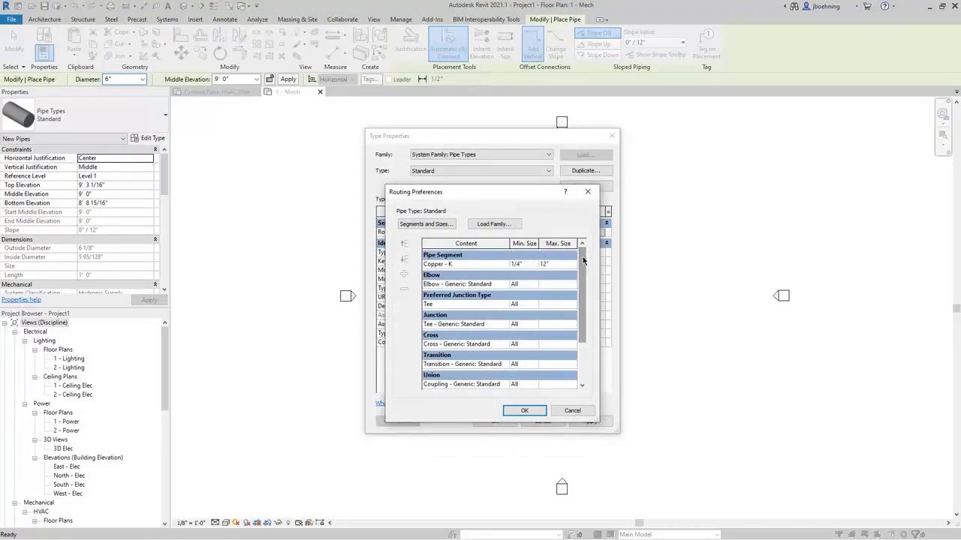
left_click(572, 411)
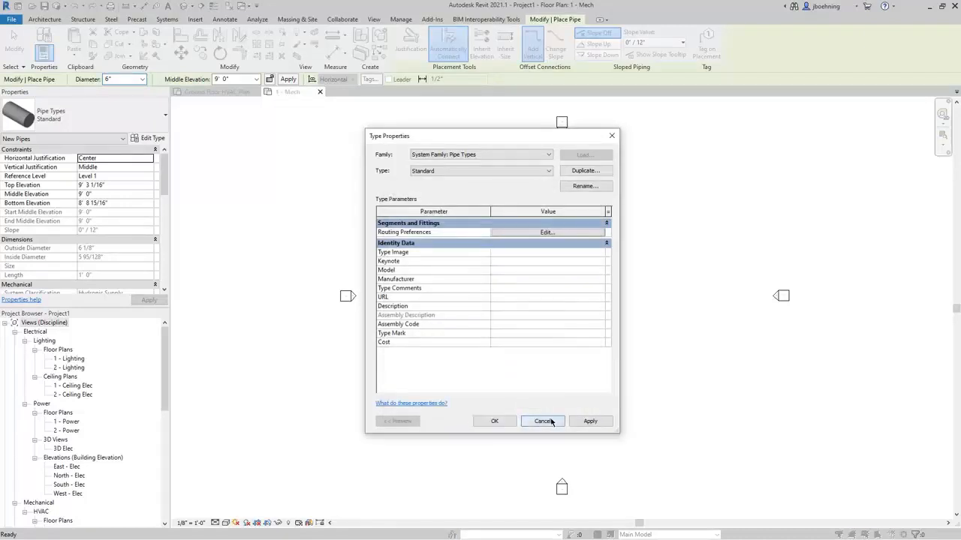
left_click(543, 421)
left_click(14, 41)
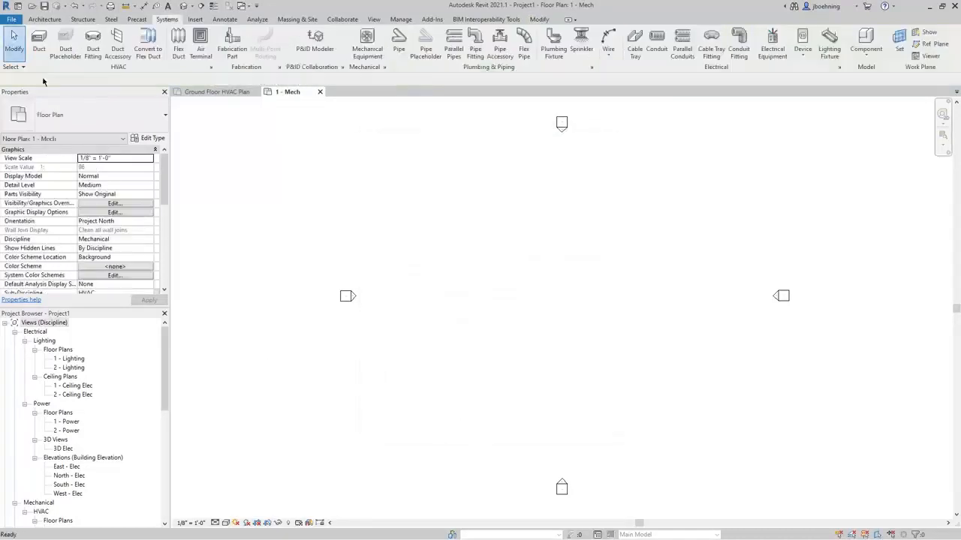
Find the loaded families of the new project in the browser and list its pipe fitting families
left_click_drag(163, 338, 165, 451)
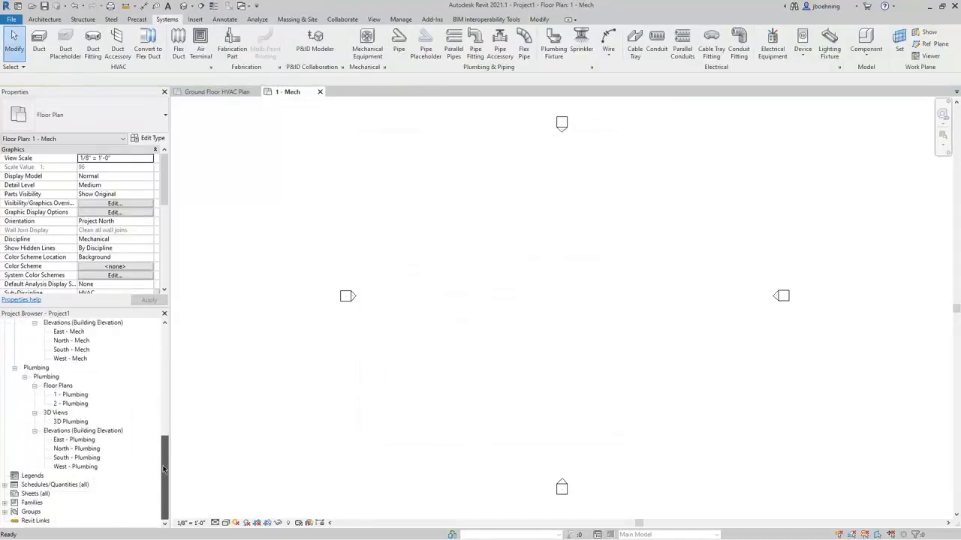
left_click(5, 503)
left_click_drag(163, 435, 163, 476)
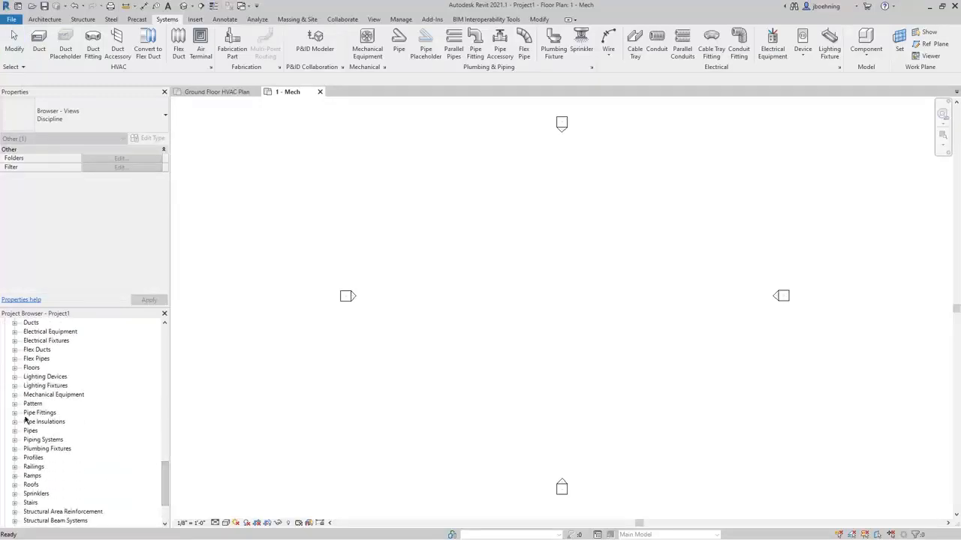
left_click(14, 413)
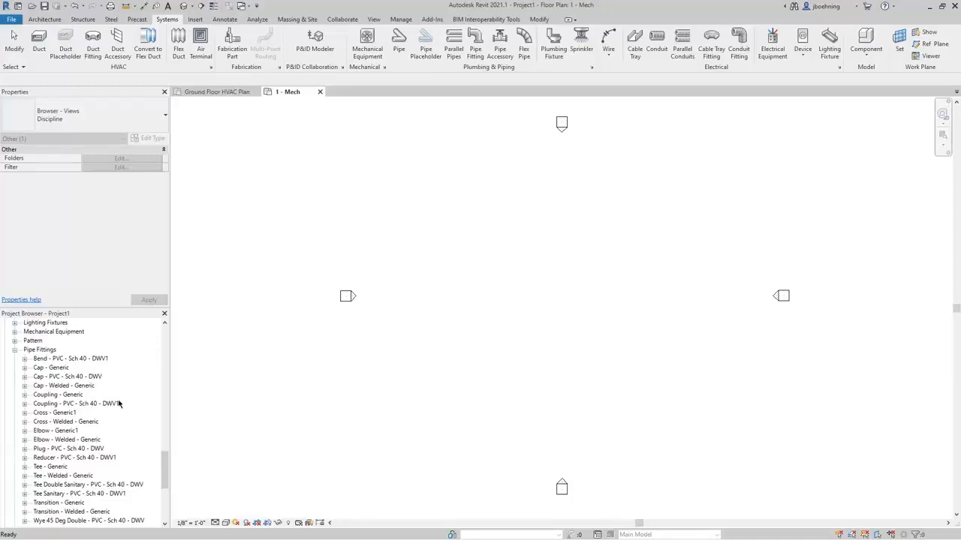
Examine the types under the bend, cap, coupling, cross and Elbow - Generic1 pipe fitting families for duplicates left by the transfer
left_click(24, 359)
left_click(24, 386)
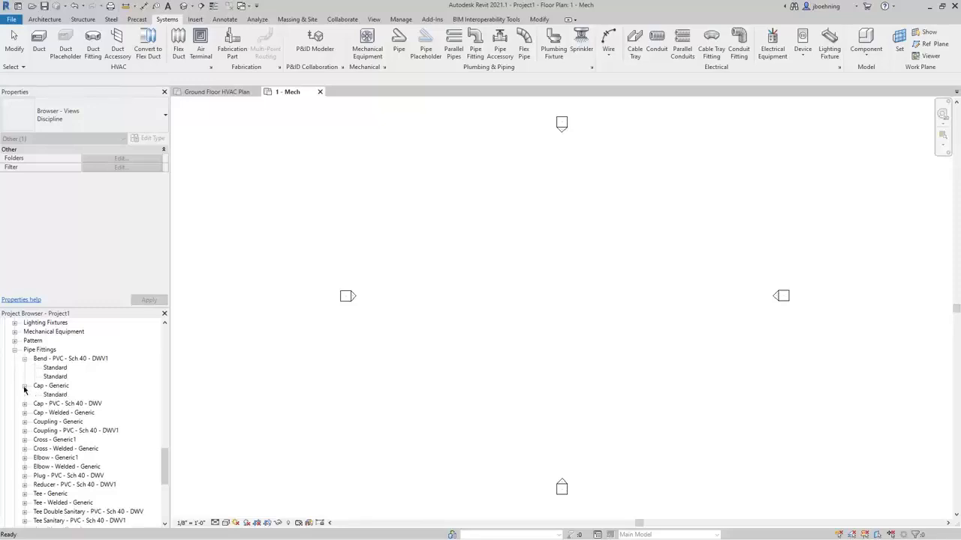
left_click(24, 404)
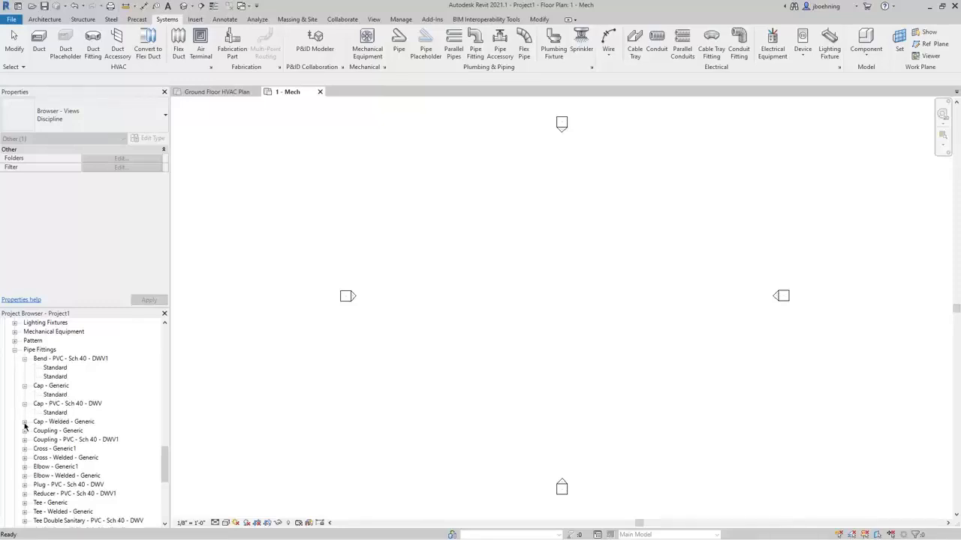
left_click(24, 421)
left_click(24, 440)
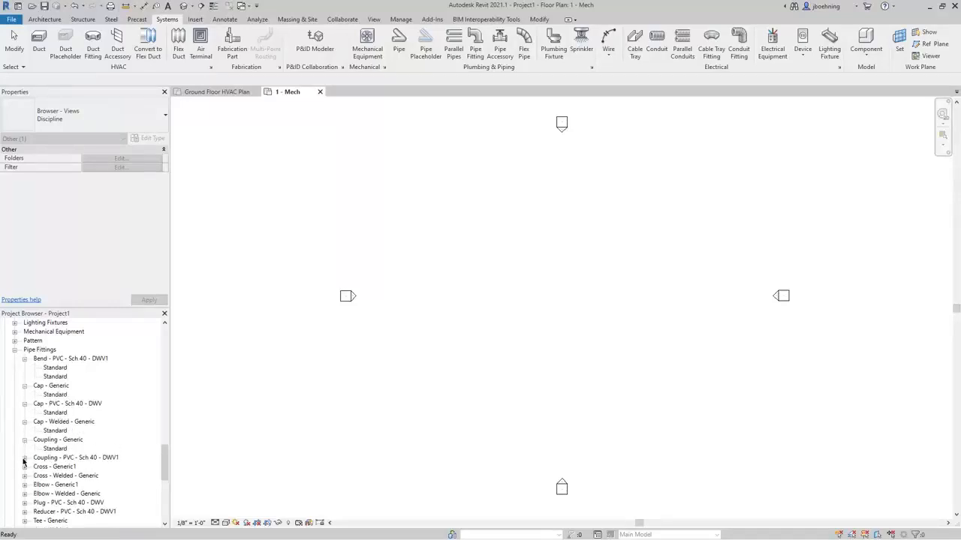
left_click(24, 458)
left_click(24, 485)
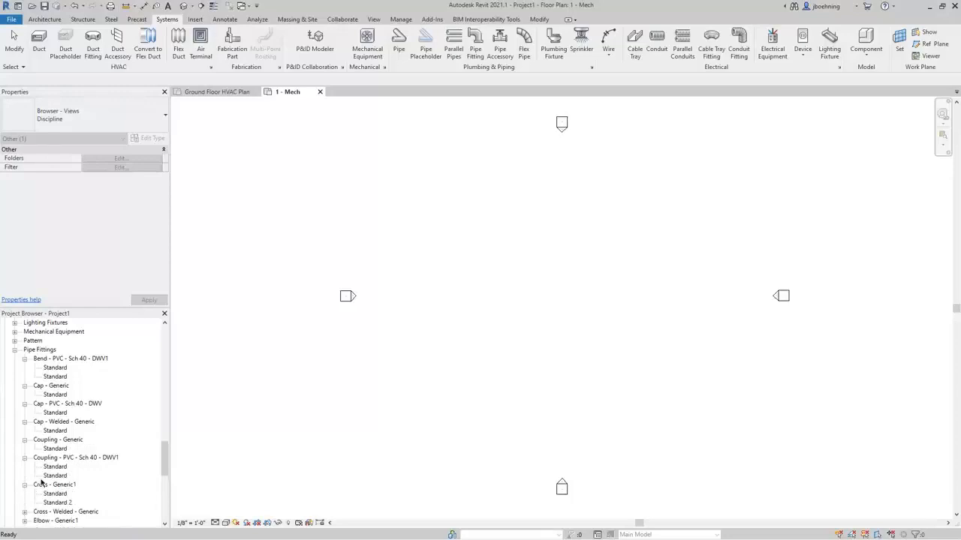
scroll(38, 483, "down", 2)
left_click(25, 468)
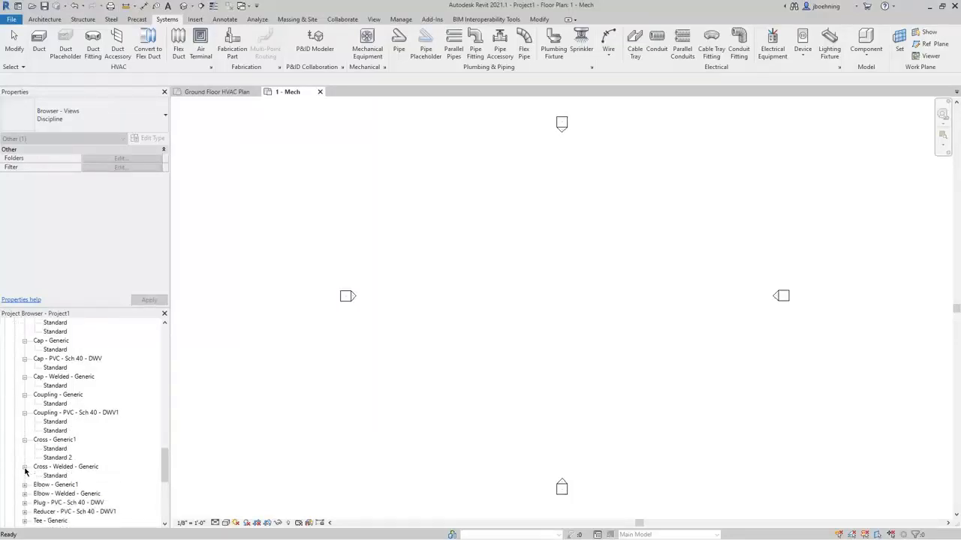
left_click(25, 485)
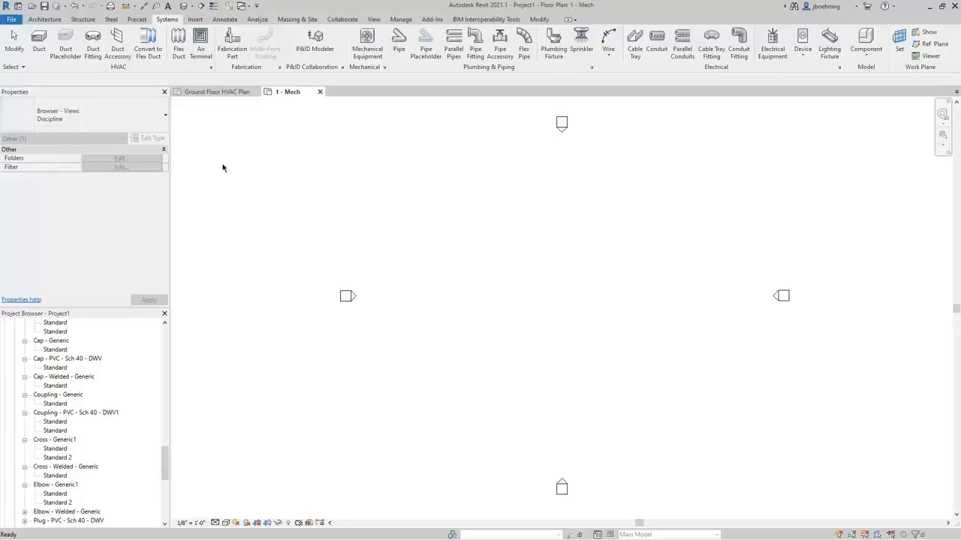
Copy the short Mitered Elbows / Taps rectangular duct in the northwest of the Ground Floor HVAC Plan to the clipboard, and clear the selection
left_click(225, 93)
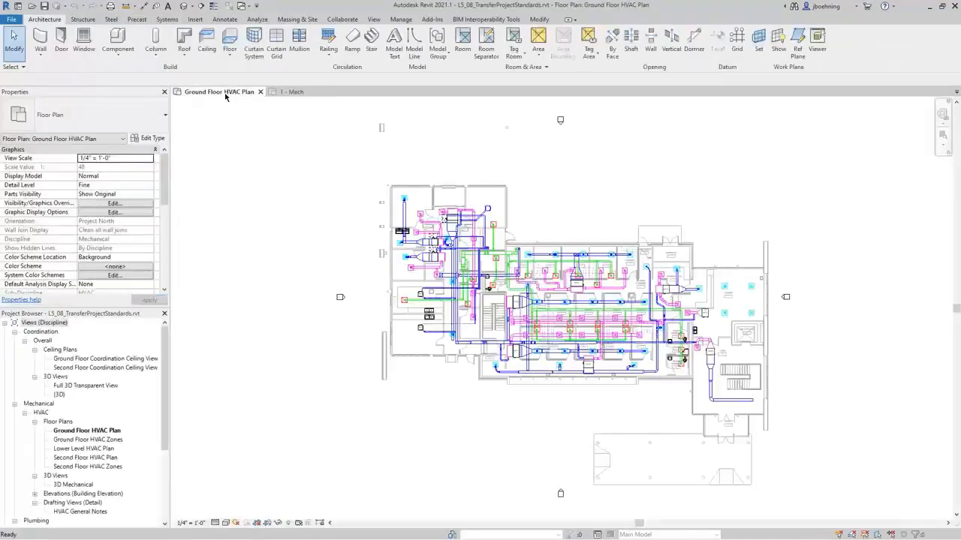
scroll(461, 259, "up", 1)
scroll(461, 259, "up", 4)
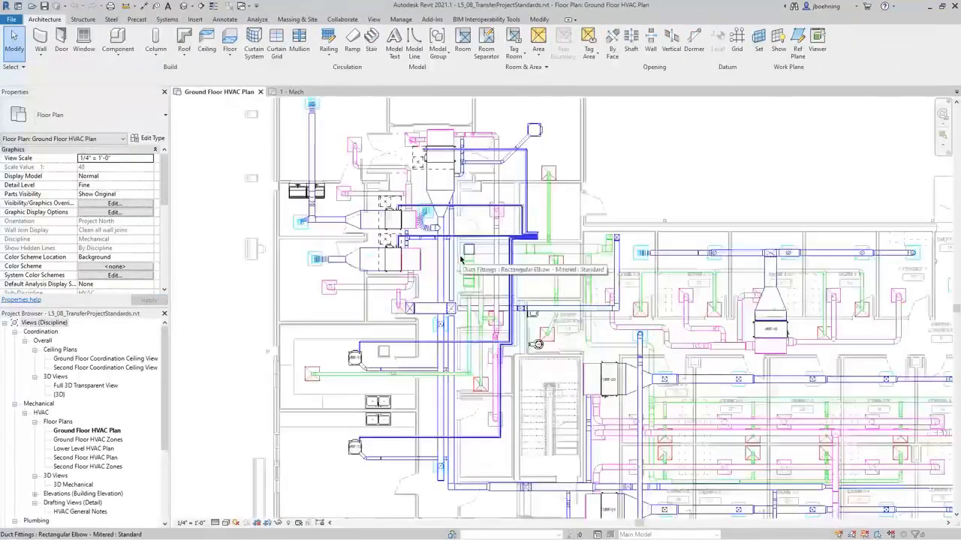
left_click(369, 232)
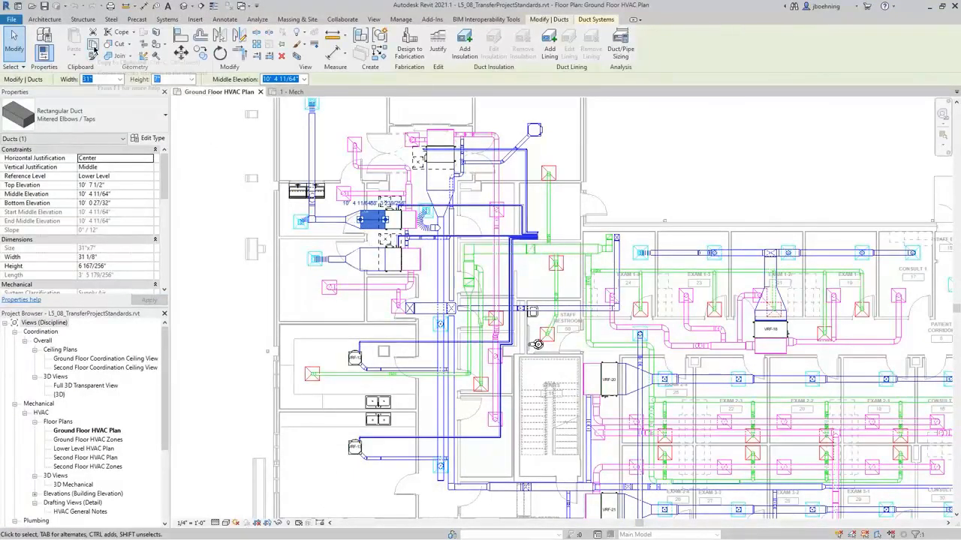
left_click(93, 46)
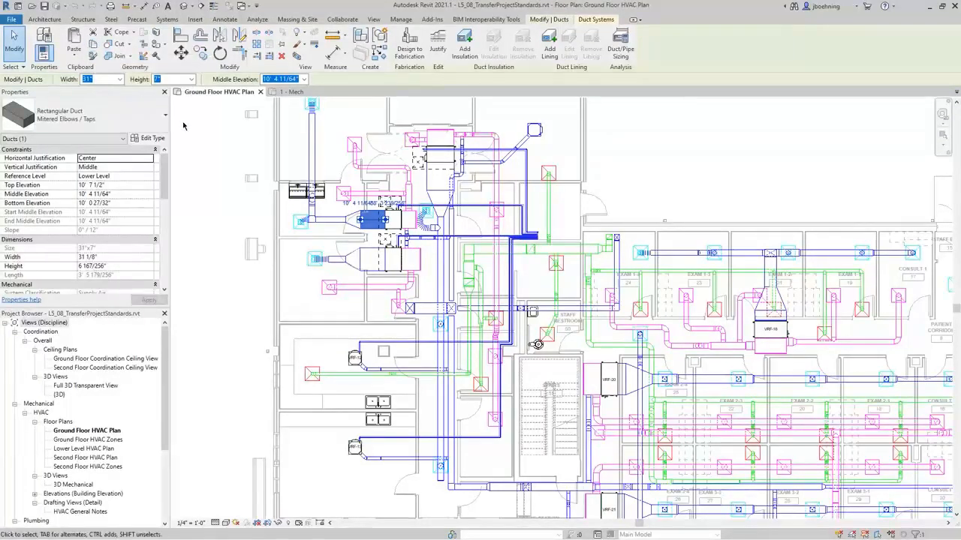
key("Escape")
Paste the copied duct into the 1 - Mech plan northwest of its centre, accepting the destination project's types for the duplicates, and finish the paste
left_click(291, 91)
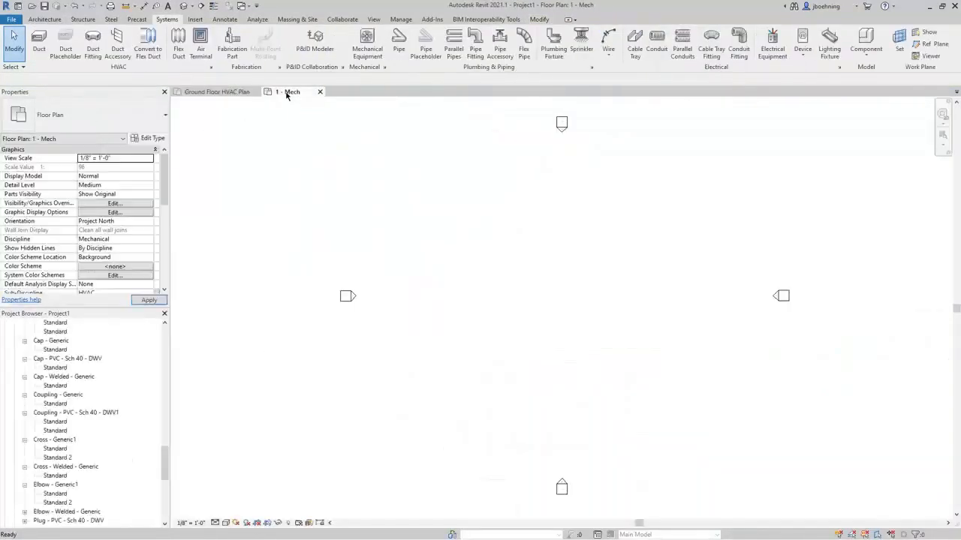
left_click(539, 21)
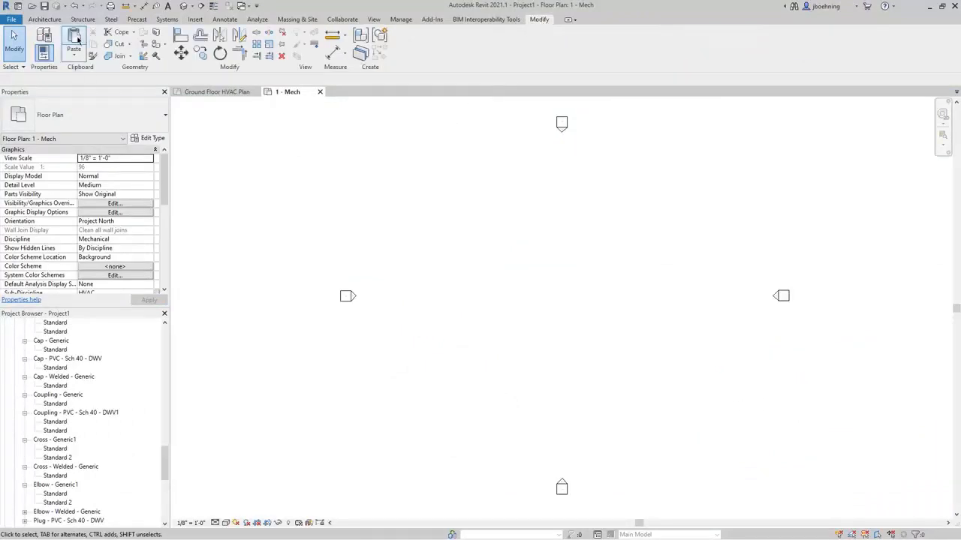
left_click(76, 38)
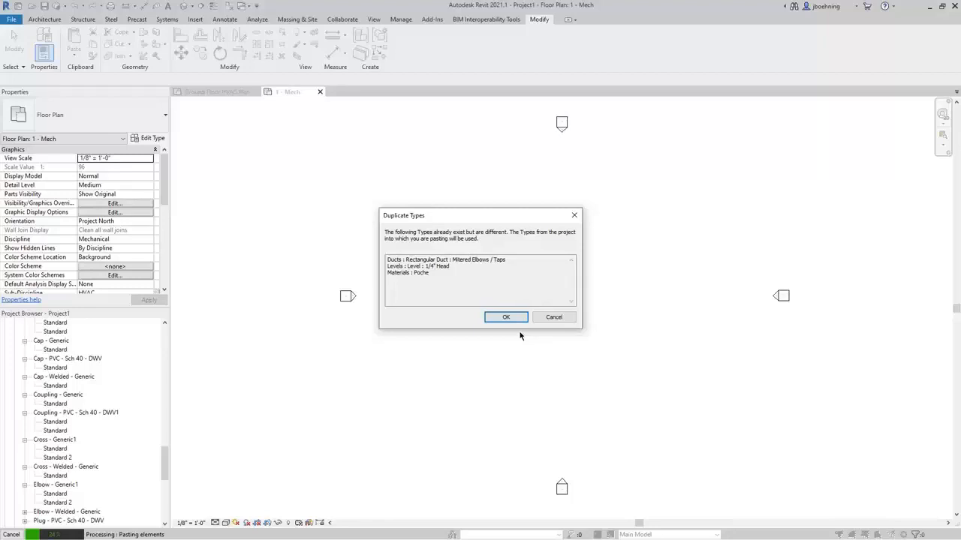
left_click(505, 316)
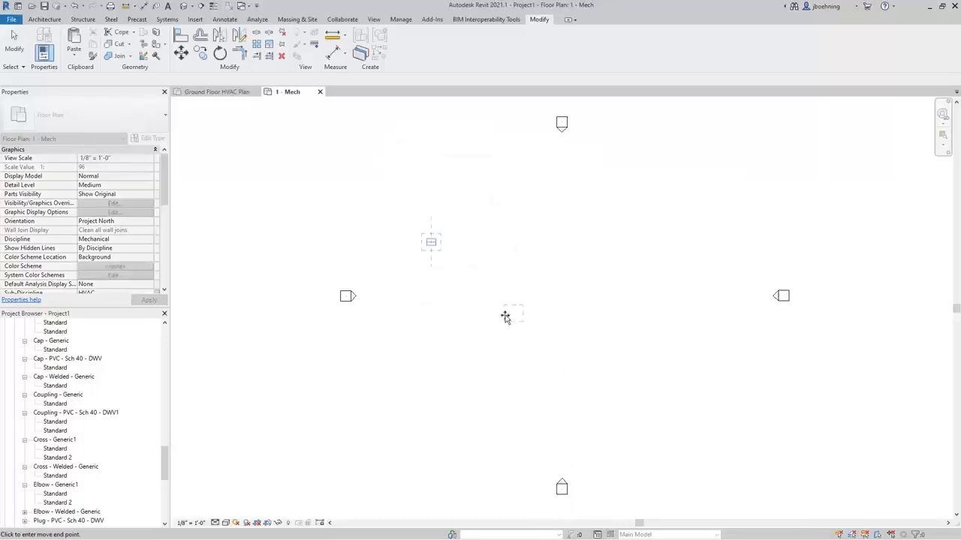
left_click(466, 252)
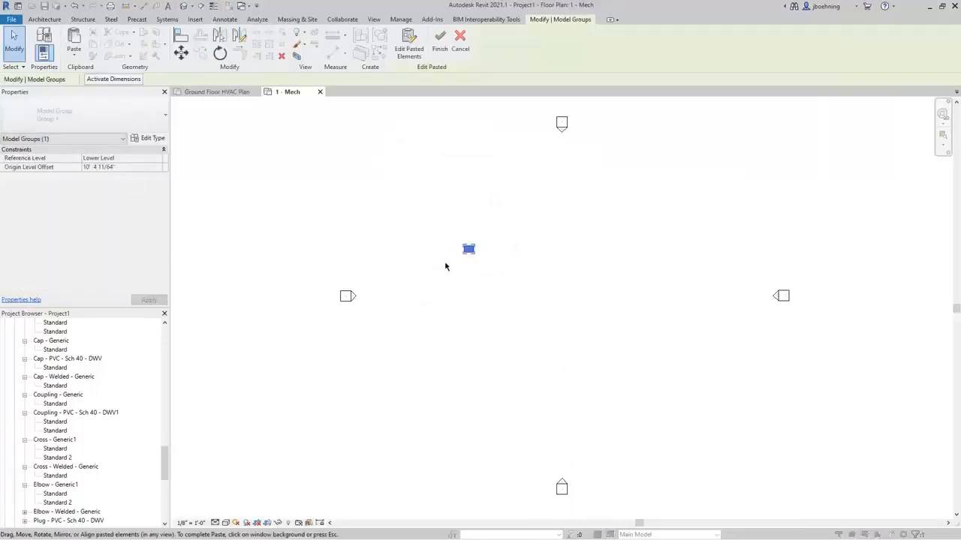
left_click(440, 39)
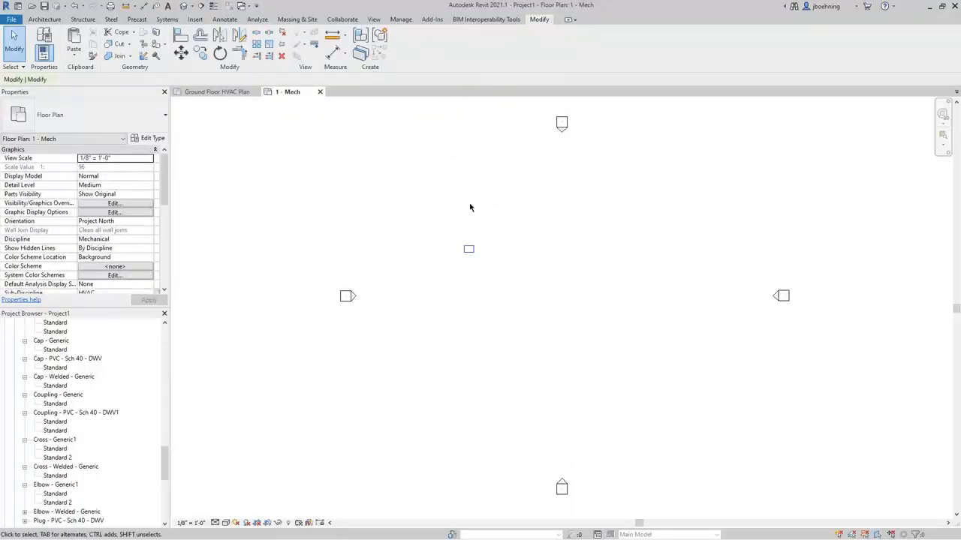
Delete the pasted rectangular duct from the 1 - Mech plan
scroll(470, 207, "up", 3)
left_click(470, 273)
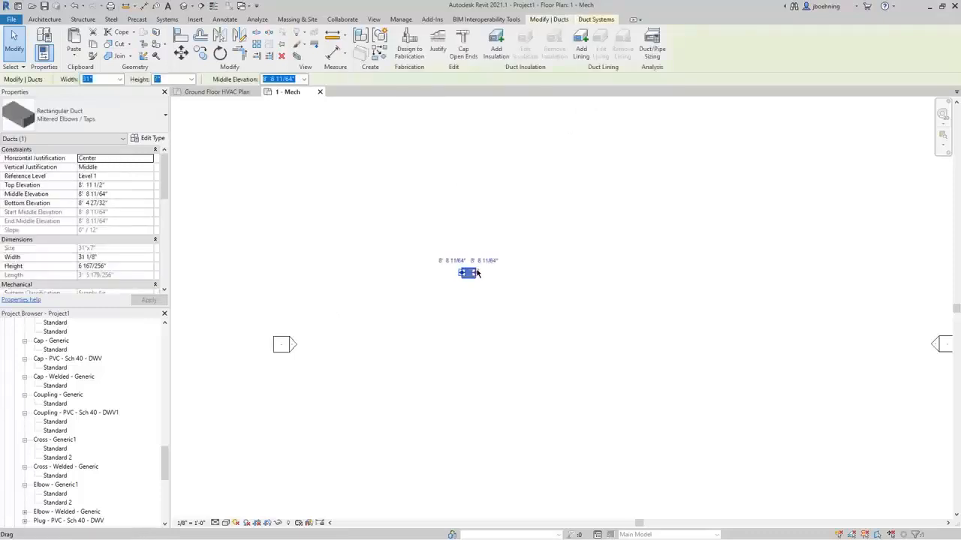
key("Delete")
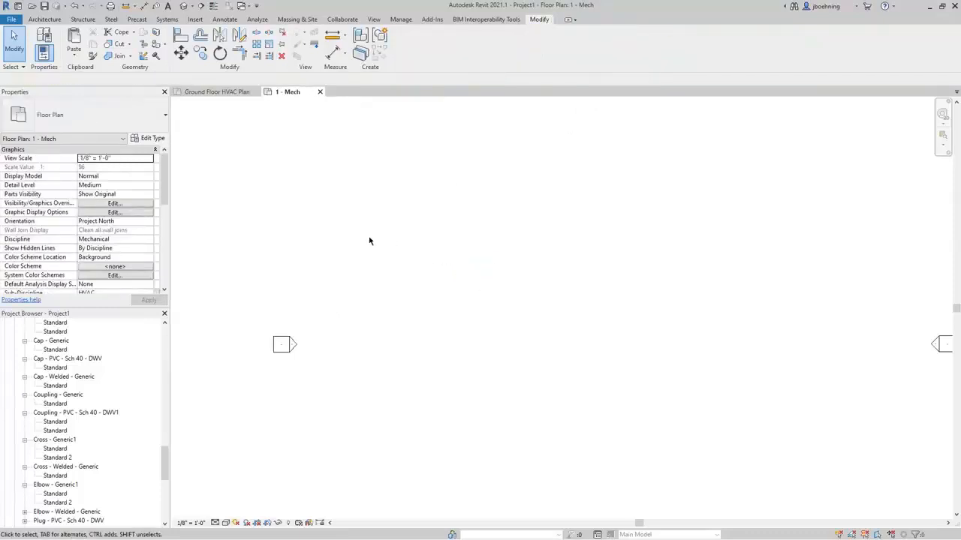